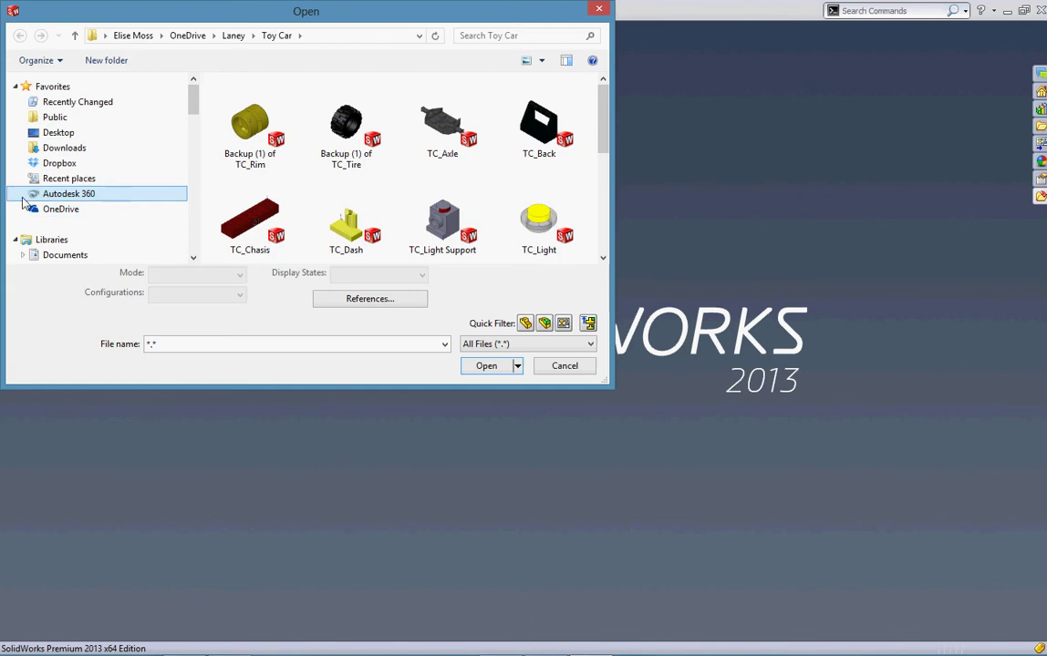
Browse OneDrive to the plunger folder inside Laney, SWW11_Introduction_to_MotionManager, Introduction_to_MotionManager_ftp.
left_click(69, 215)
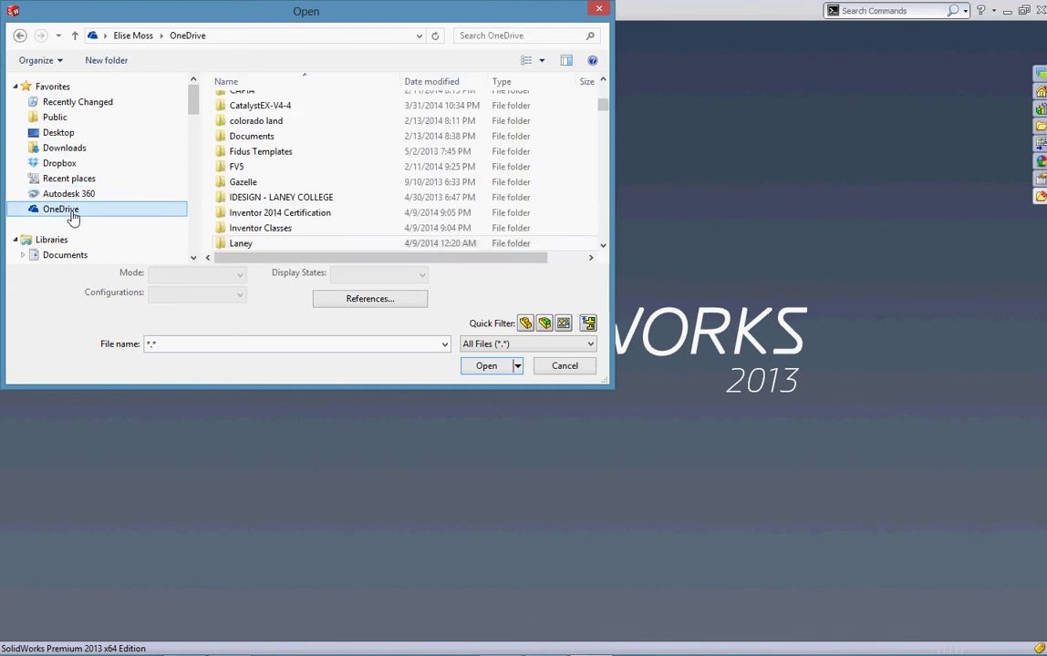
left_click(293, 245)
double_click(293, 244)
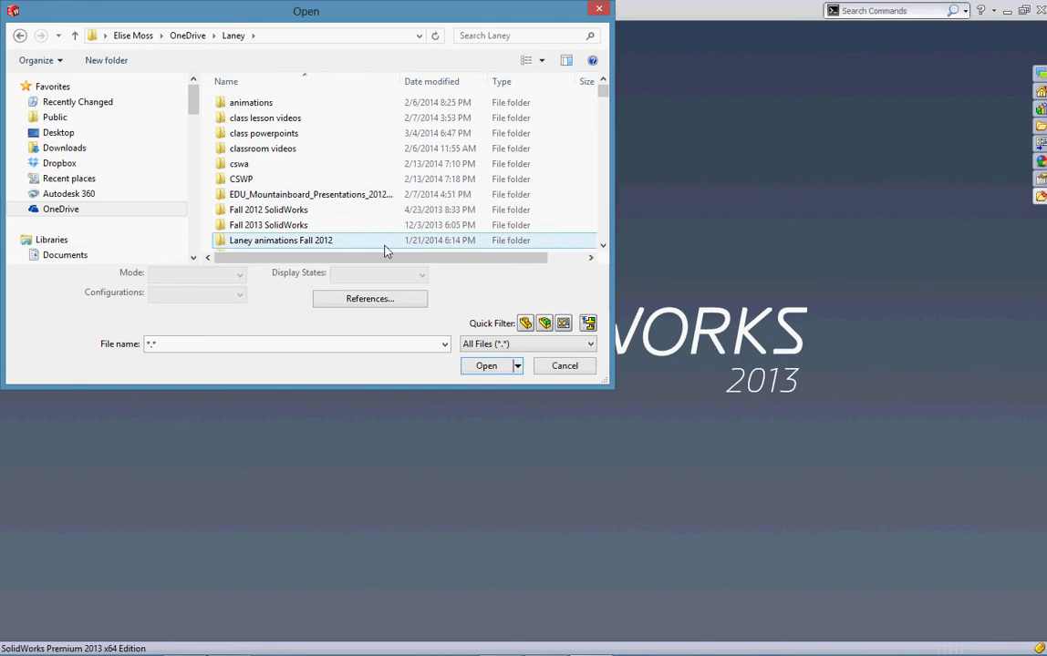
left_click_drag(602, 96, 601, 100)
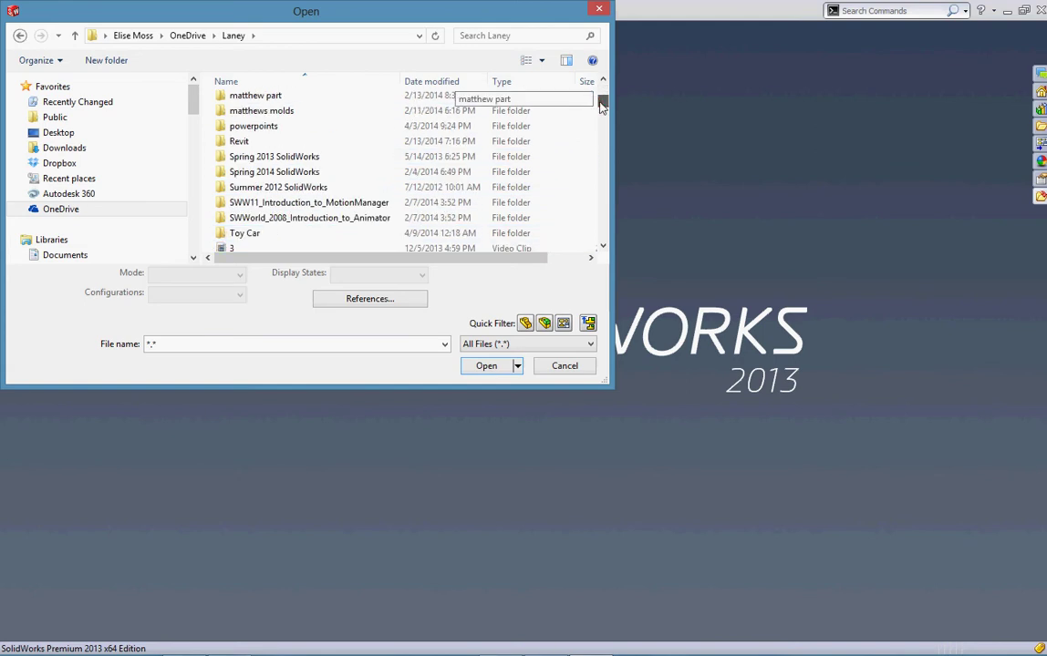
left_click(355, 218)
double_click(320, 204)
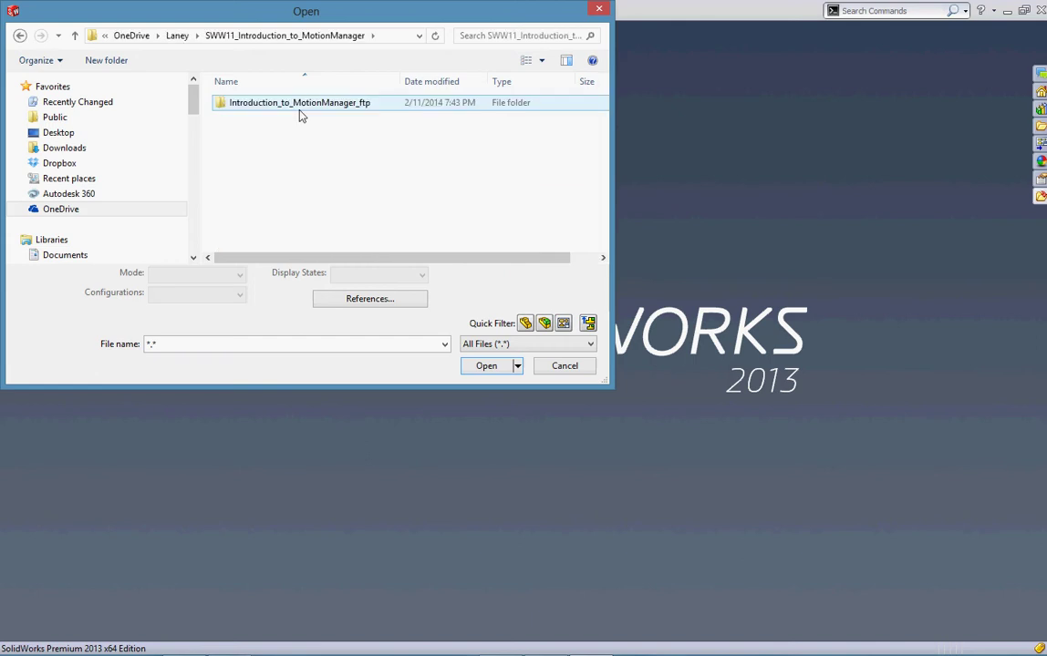
double_click(268, 101)
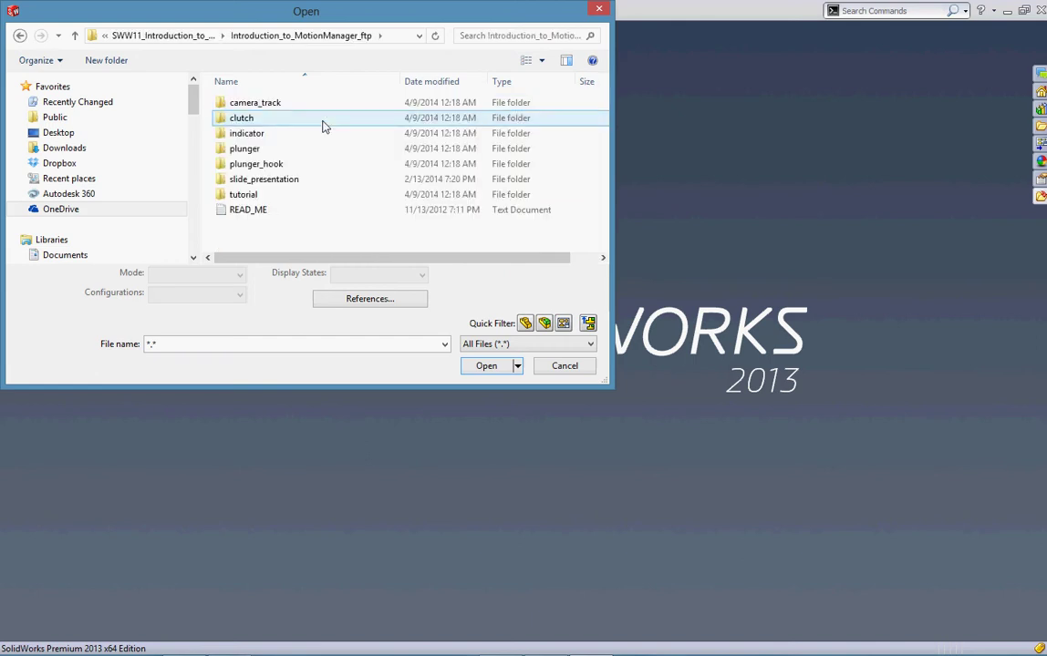
left_click(278, 150)
double_click(278, 151)
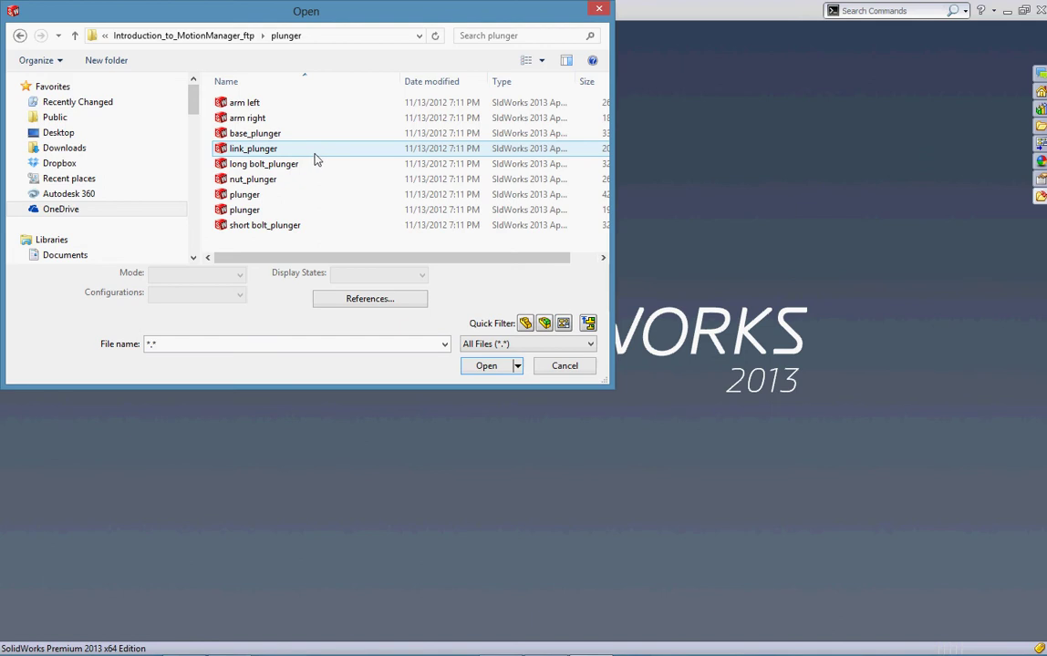
Filter the file list to assemblies only and open the plunger assembly.
left_click(544, 323)
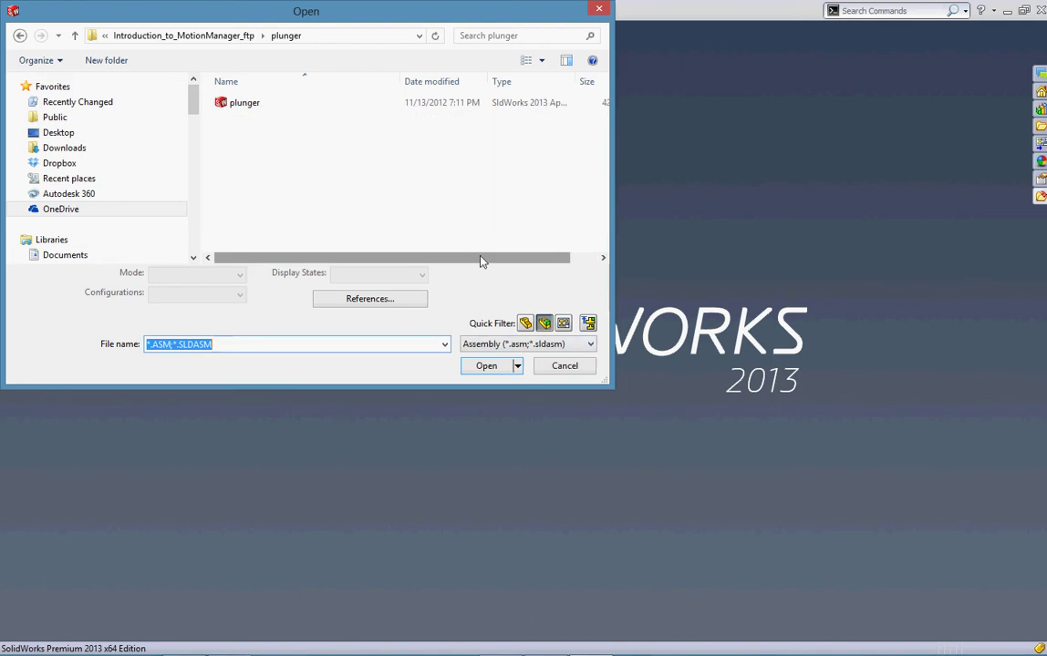
left_click(360, 137)
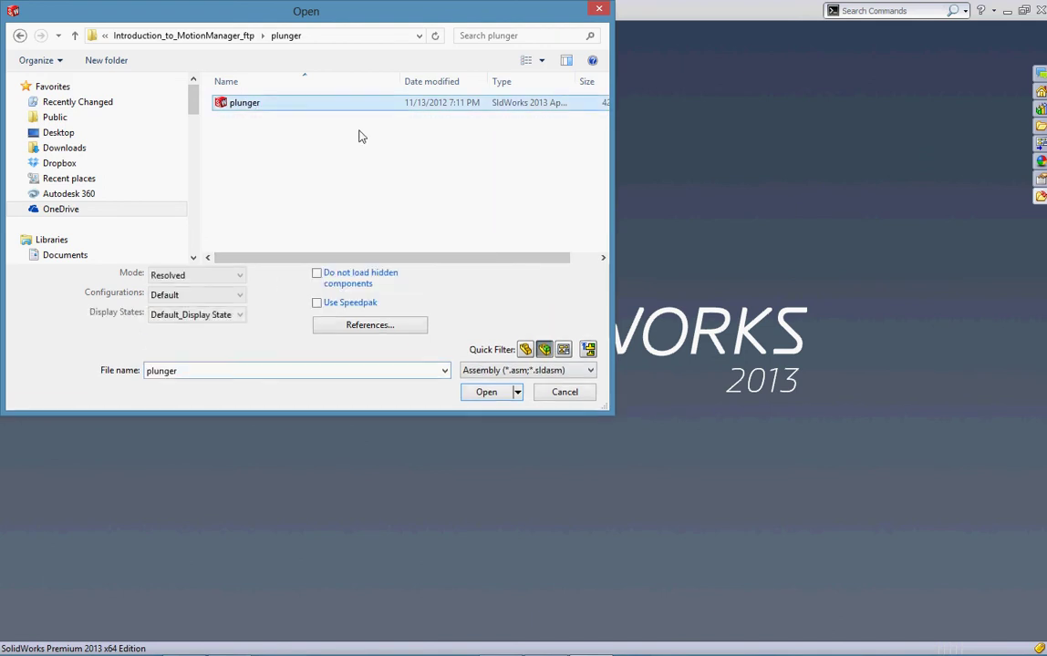
left_click(488, 393)
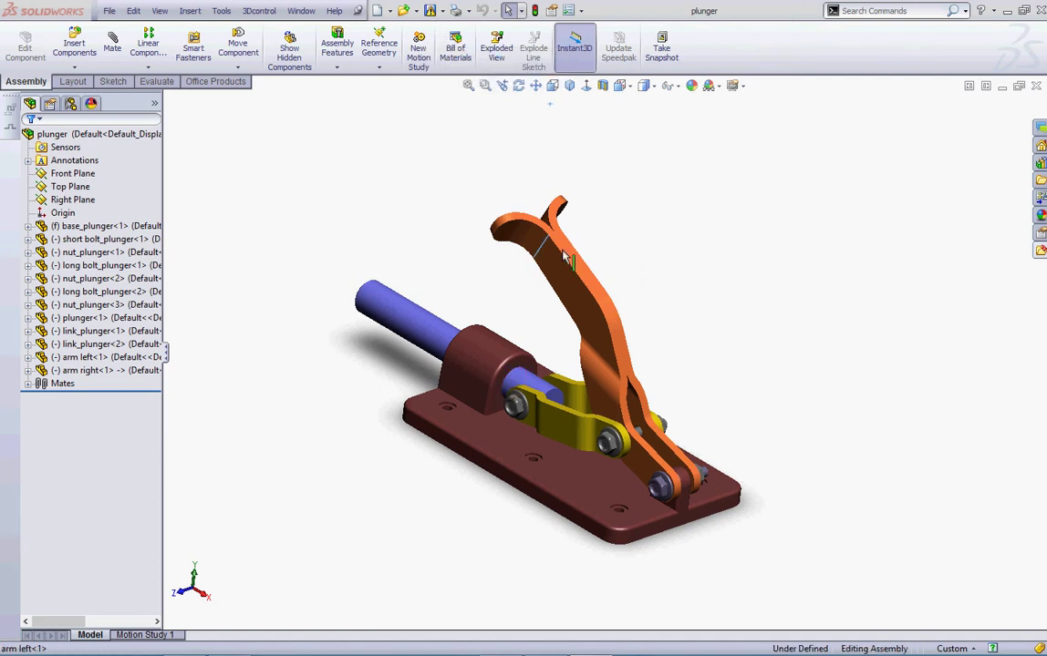
Swing the orange handle by its left arm to a nearly upright position to try the linkage motion, and clear the selection.
left_click(499, 228)
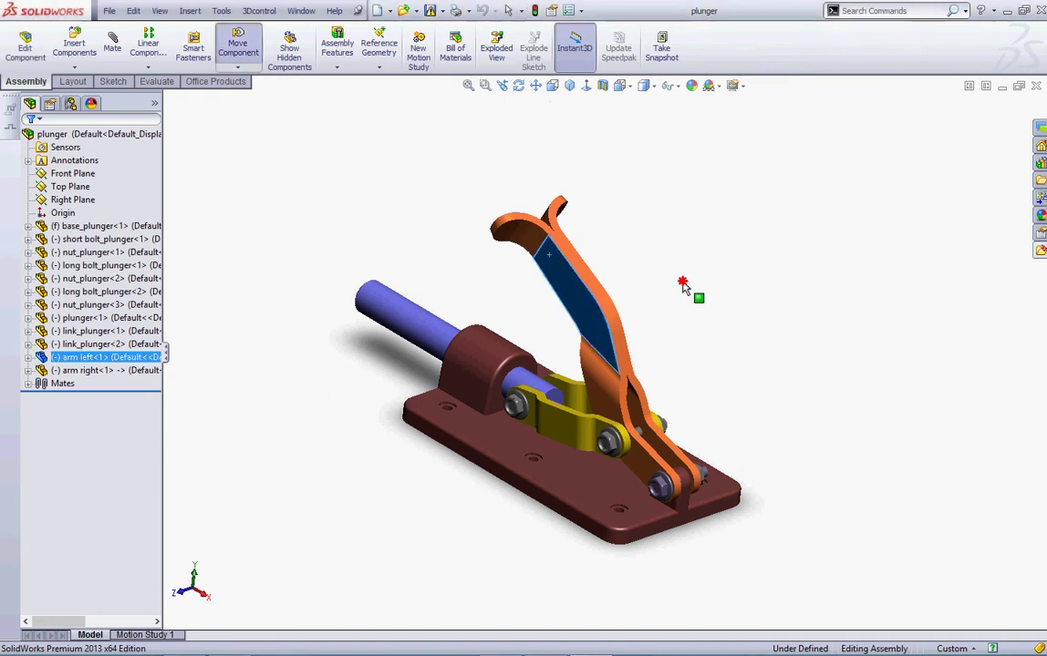
left_click_drag(478, 229, 538, 246)
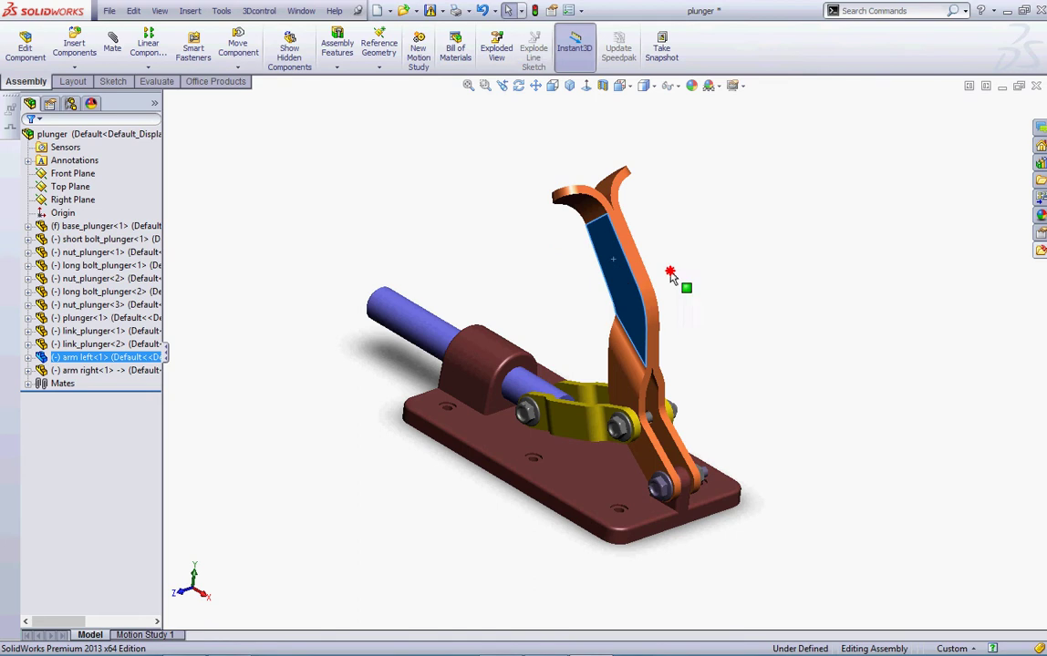
left_click_drag(673, 276, 752, 402)
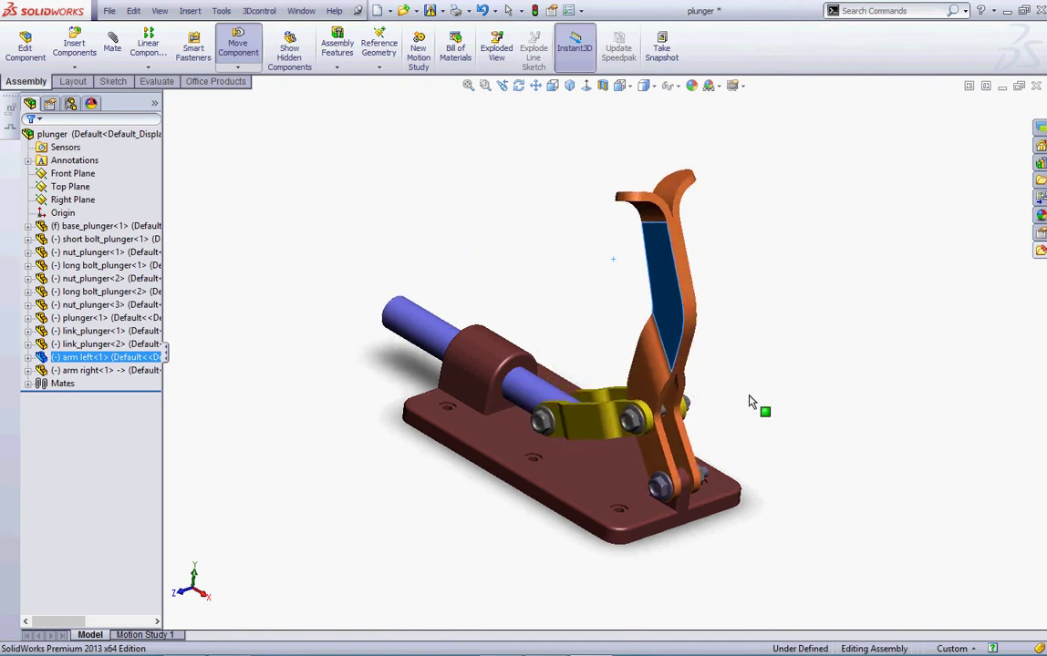
key("Escape")
left_click(747, 401)
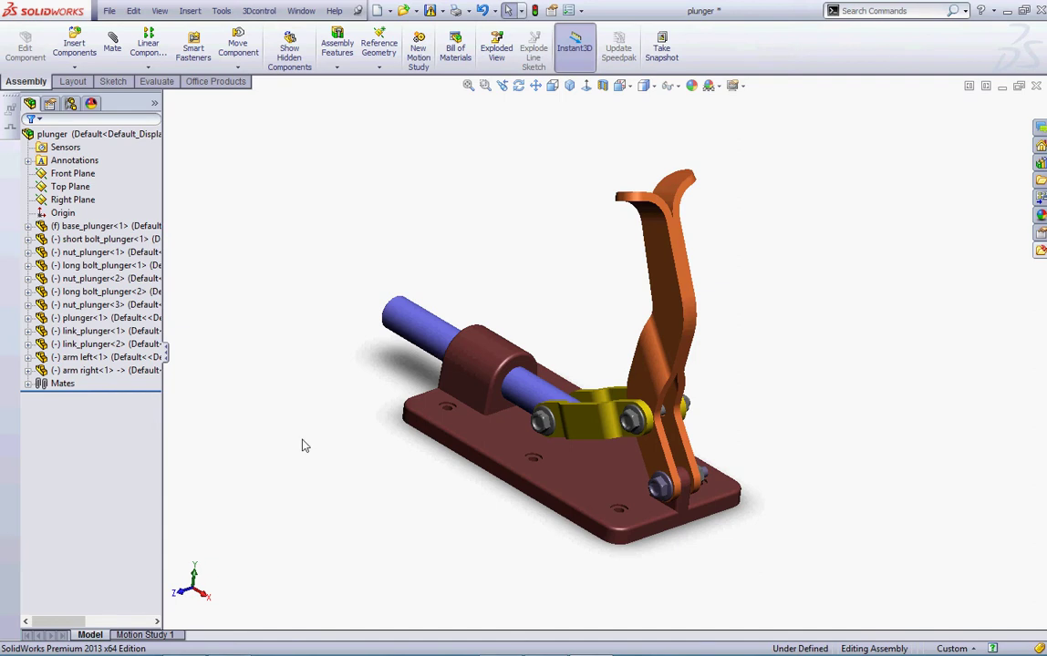
mouse_move(211, 559)
left_mouse_down()
mouse_move(104, 602)
mouse_move(96, 640)
mouse_move(227, 599)
left_mouse_up()
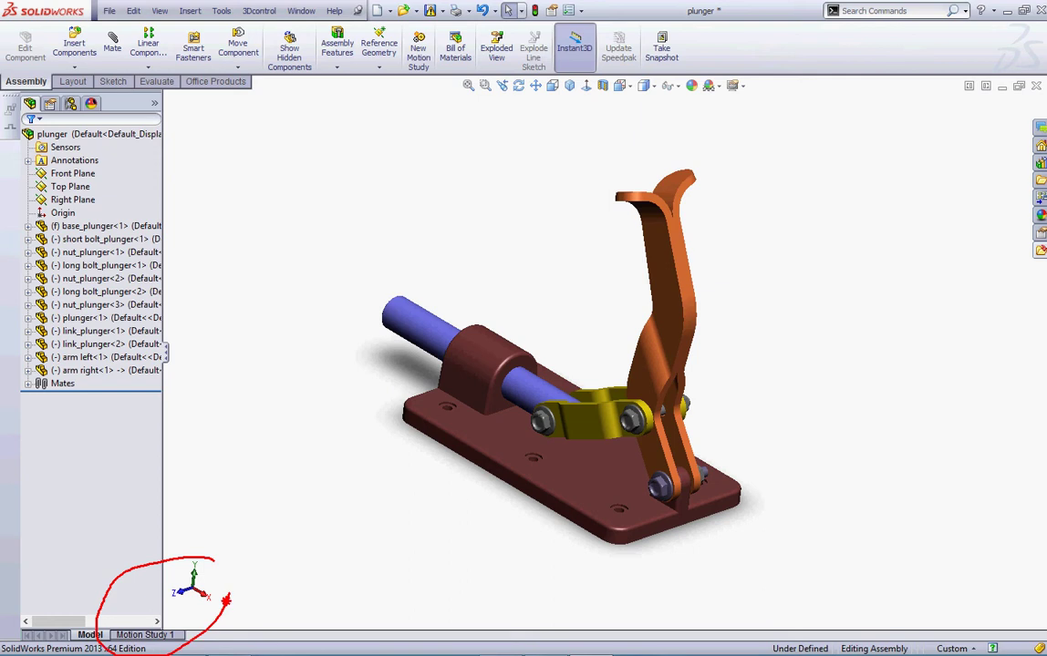
mouse_move(261, 427)
left_mouse_down()
mouse_move(154, 480)
mouse_move(128, 612)
mouse_move(147, 605)
left_mouse_up()
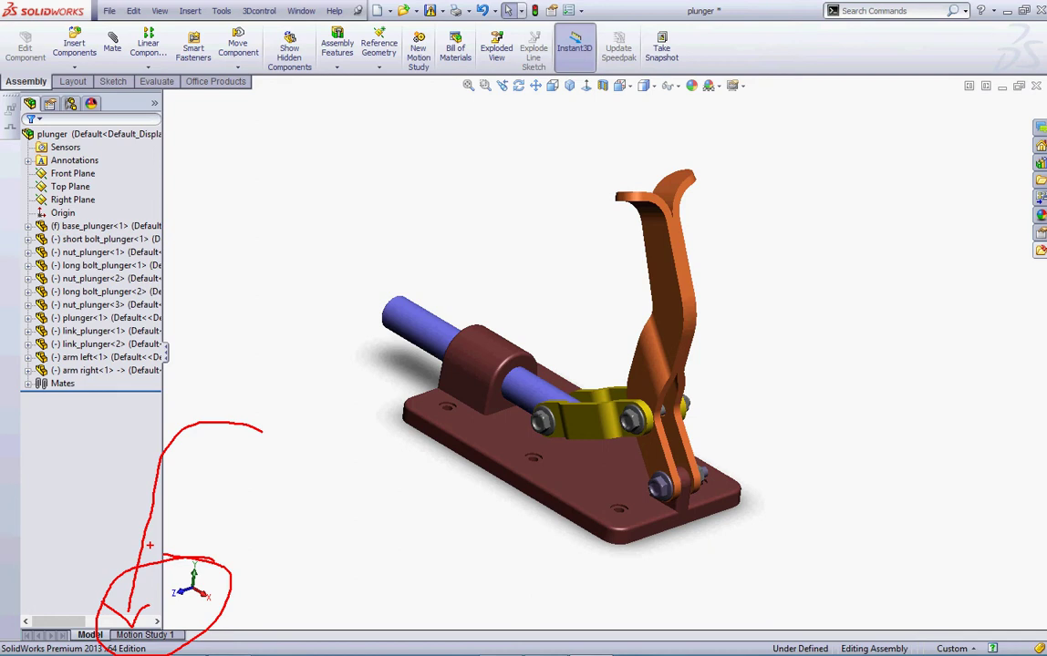
key("Escape")
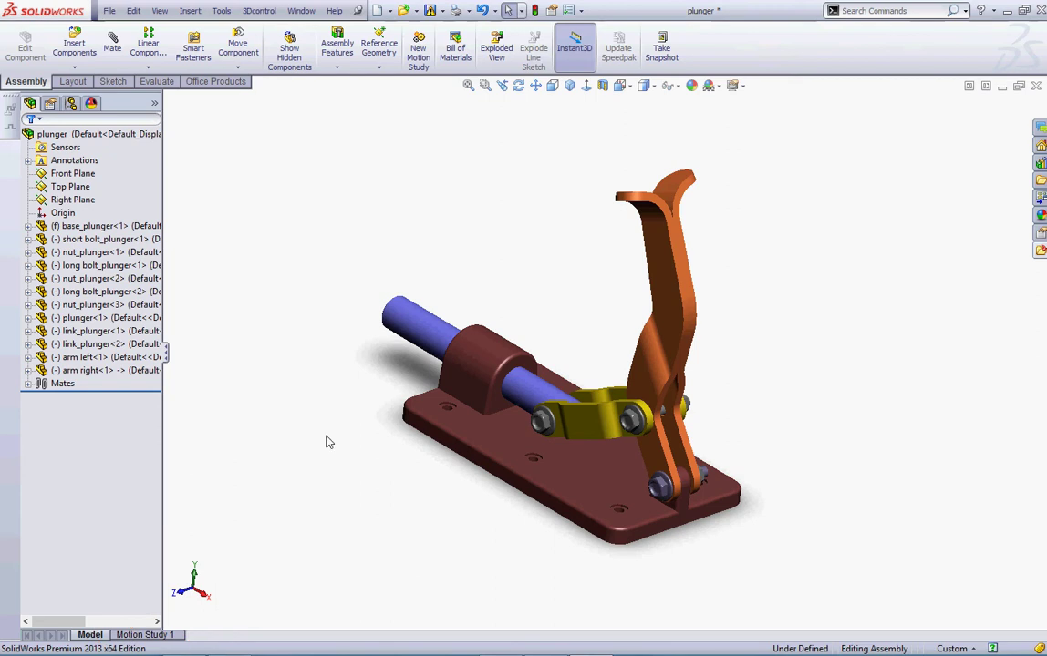
Open Motion Study 1 and highlight link_plunger<2>, nut_plunger<2> and the top-level plunger assembly in its tree.
left_click(145, 634)
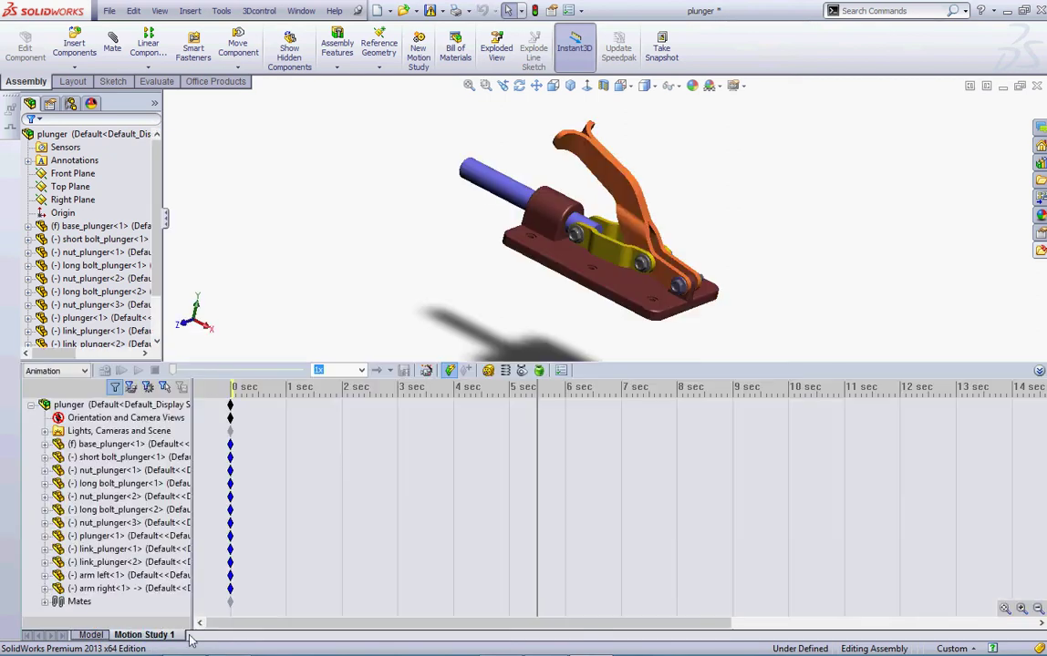
left_click(186, 564)
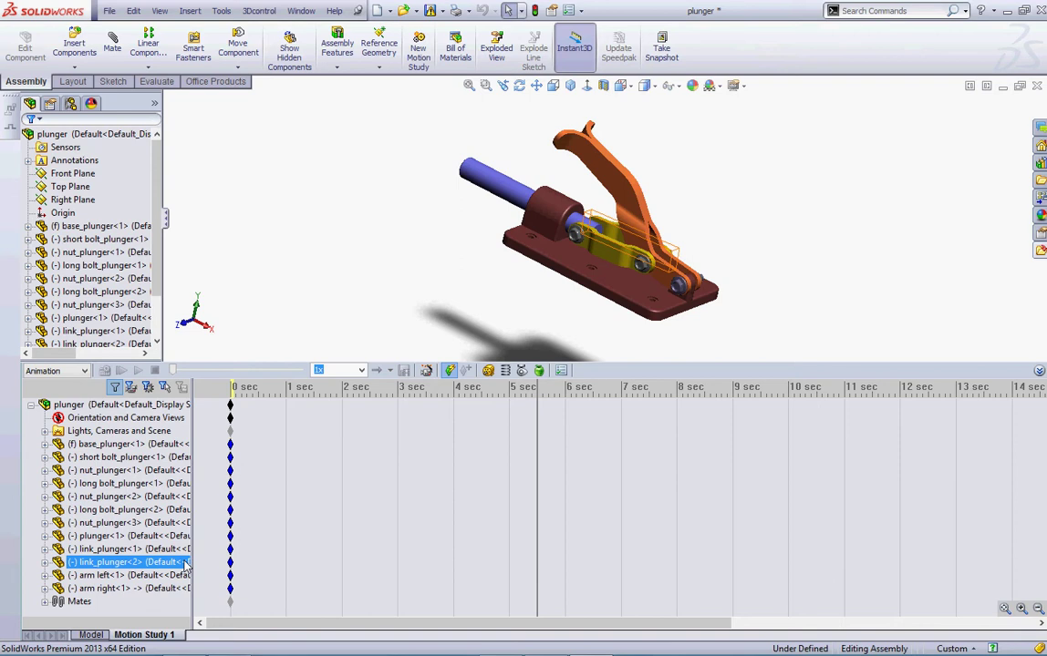
left_click(187, 497)
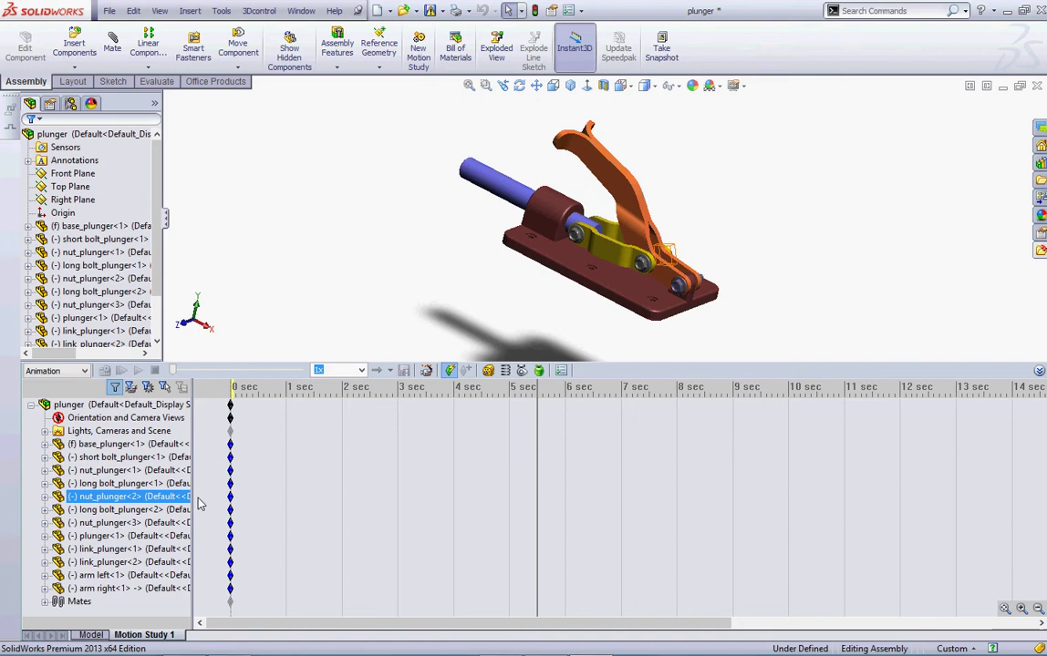
left_click(376, 407)
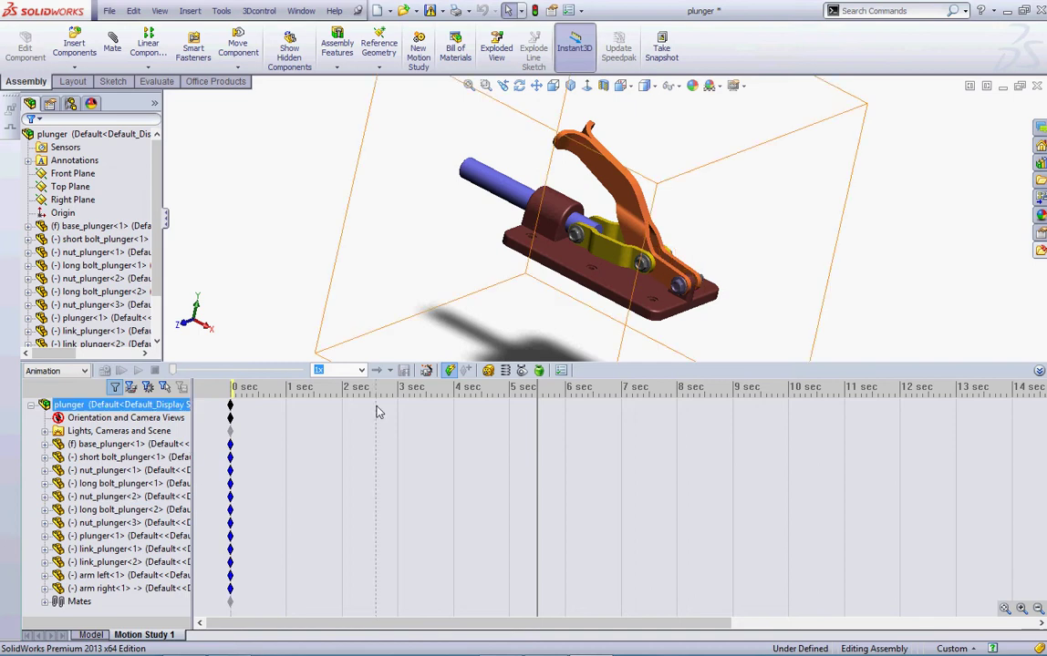
mouse_move(620, 137)
left_mouse_down()
mouse_move(515, 108)
mouse_move(691, 150)
left_mouse_up()
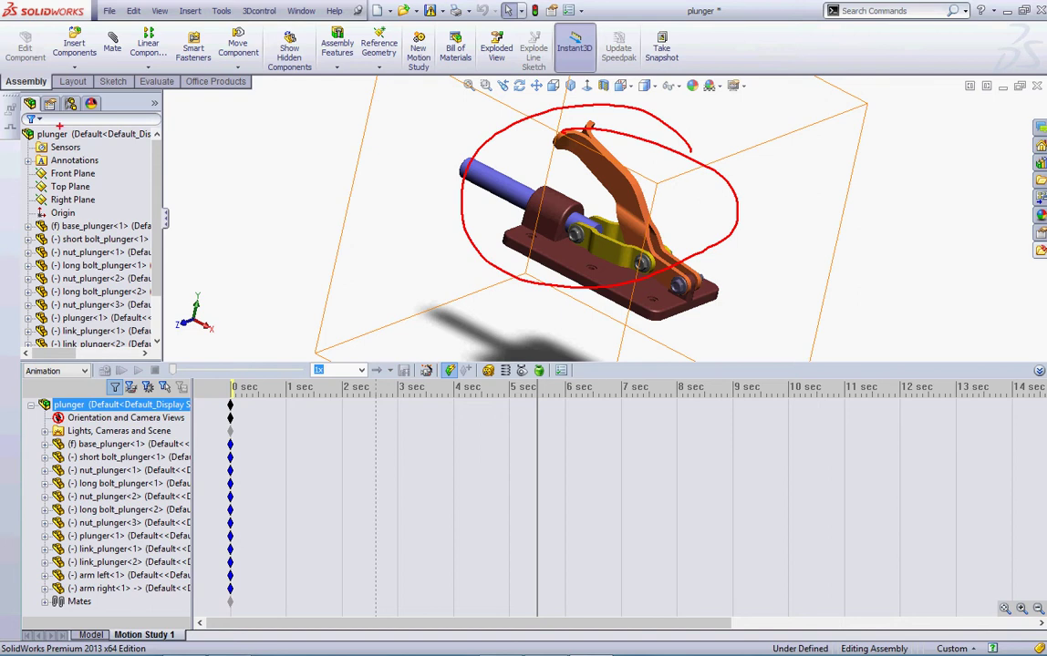
mouse_move(194, 132)
left_mouse_down()
mouse_move(18, 260)
mouse_move(171, 163)
mouse_move(134, 148)
left_mouse_up()
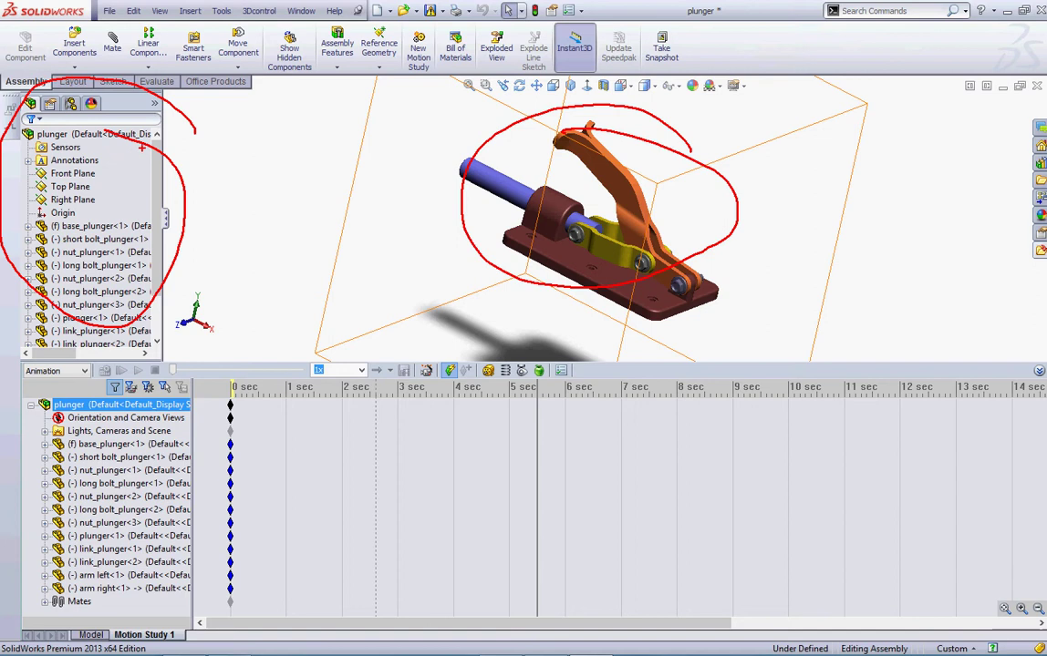
mouse_move(137, 370)
left_mouse_down()
mouse_move(46, 386)
mouse_move(26, 571)
mouse_move(169, 410)
mouse_move(114, 387)
left_mouse_up()
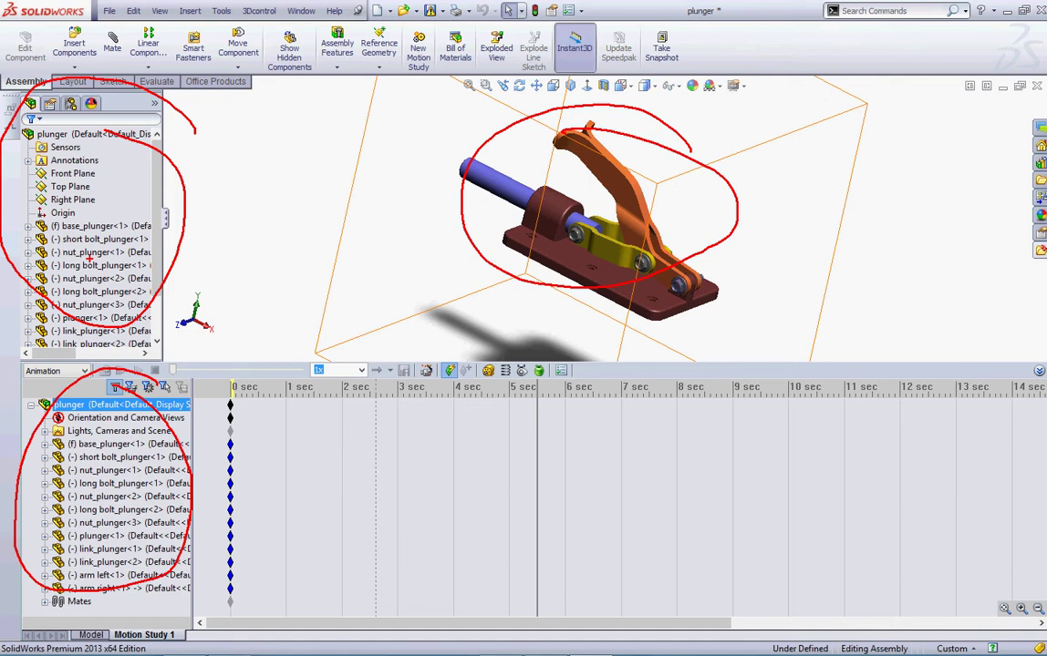
key("Escape")
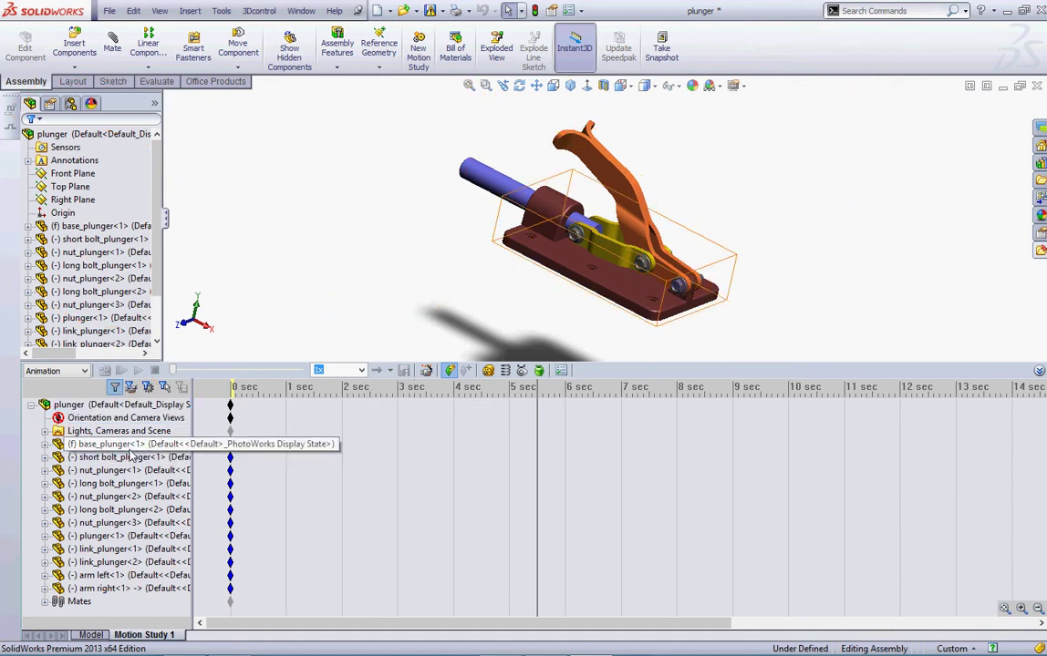
Expand Lights, Cameras and Scene and the base_plunger<1> component in the motion study tree to examine their entries.
left_click(128, 230)
left_click(44, 434)
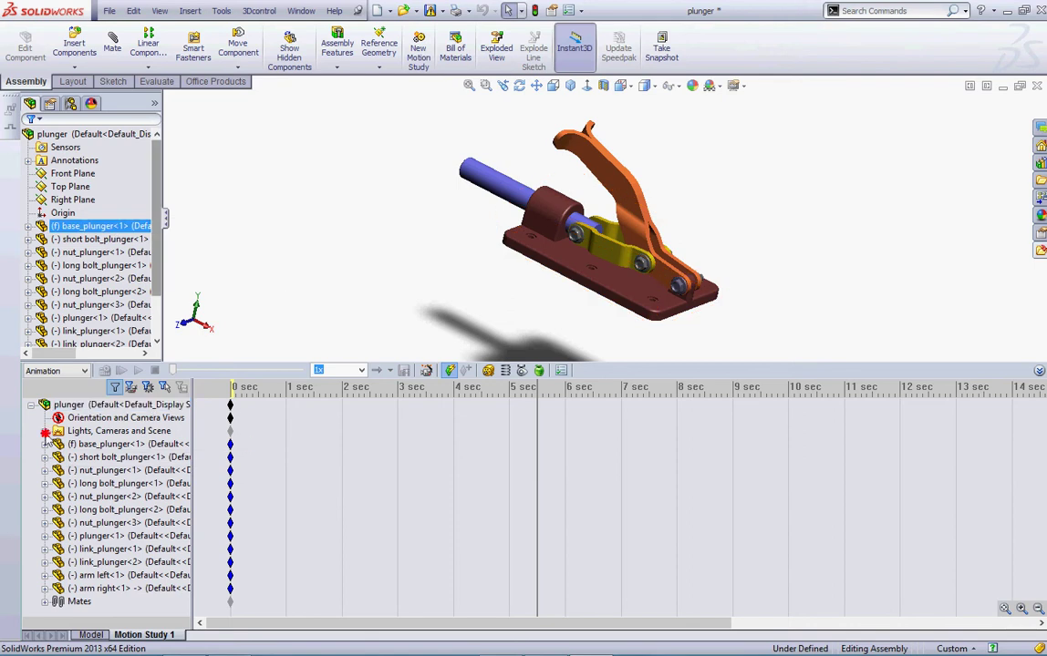
left_click(85, 434)
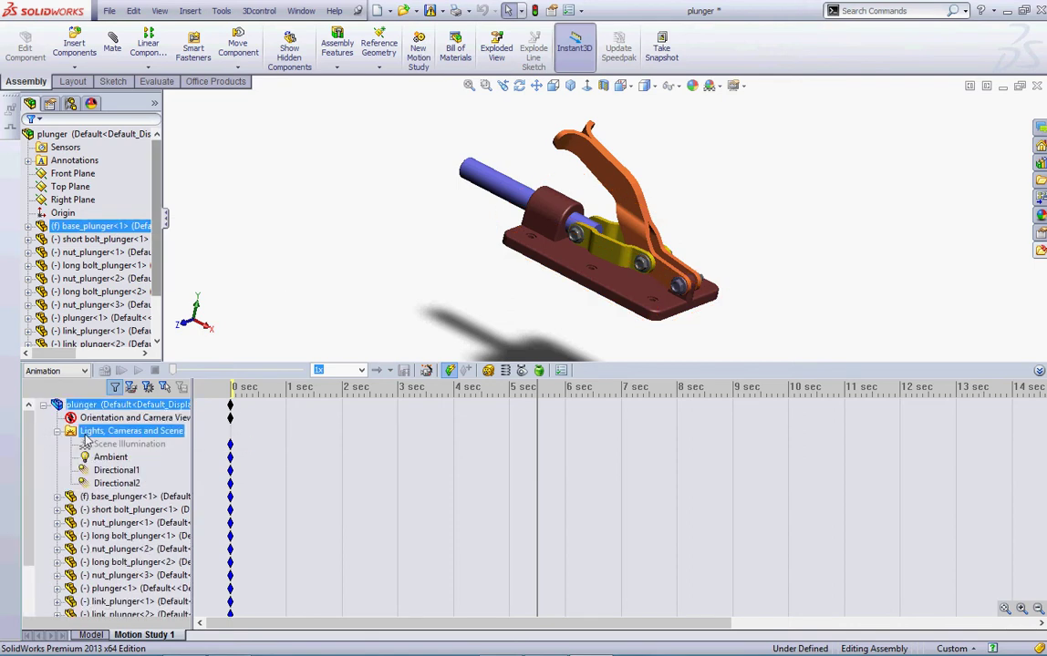
left_click(111, 421)
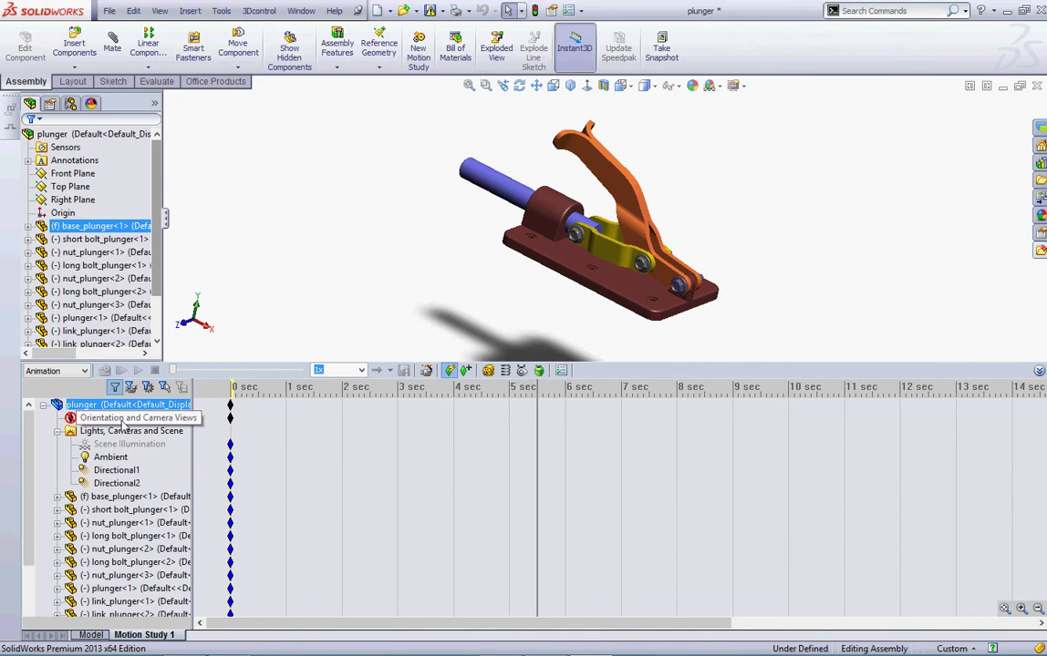
left_click(57, 497)
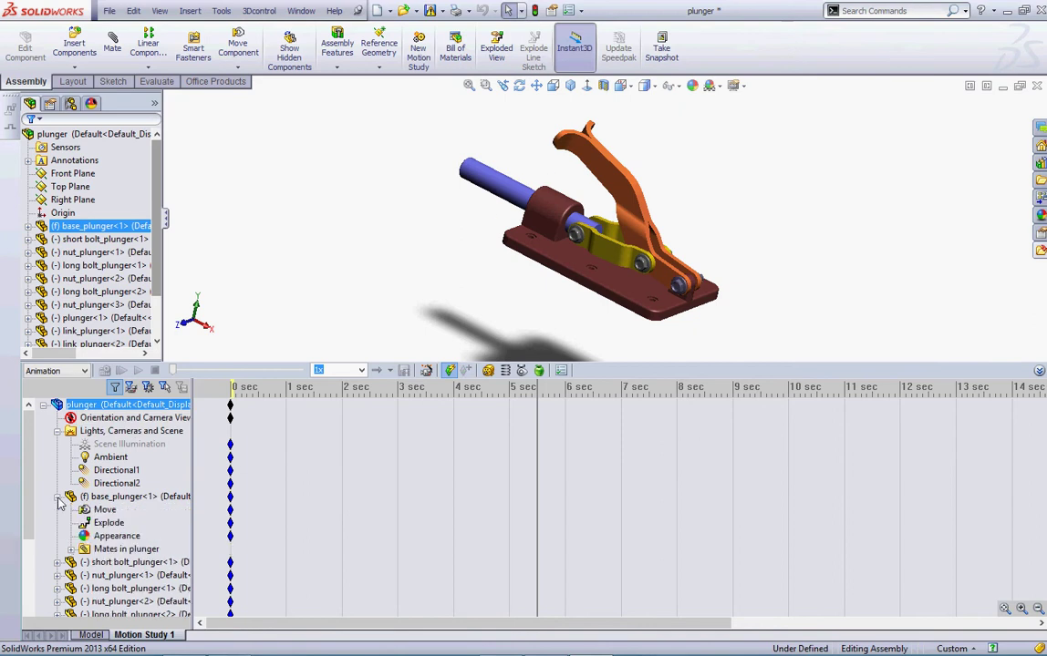
left_click_drag(27, 476, 27, 517)
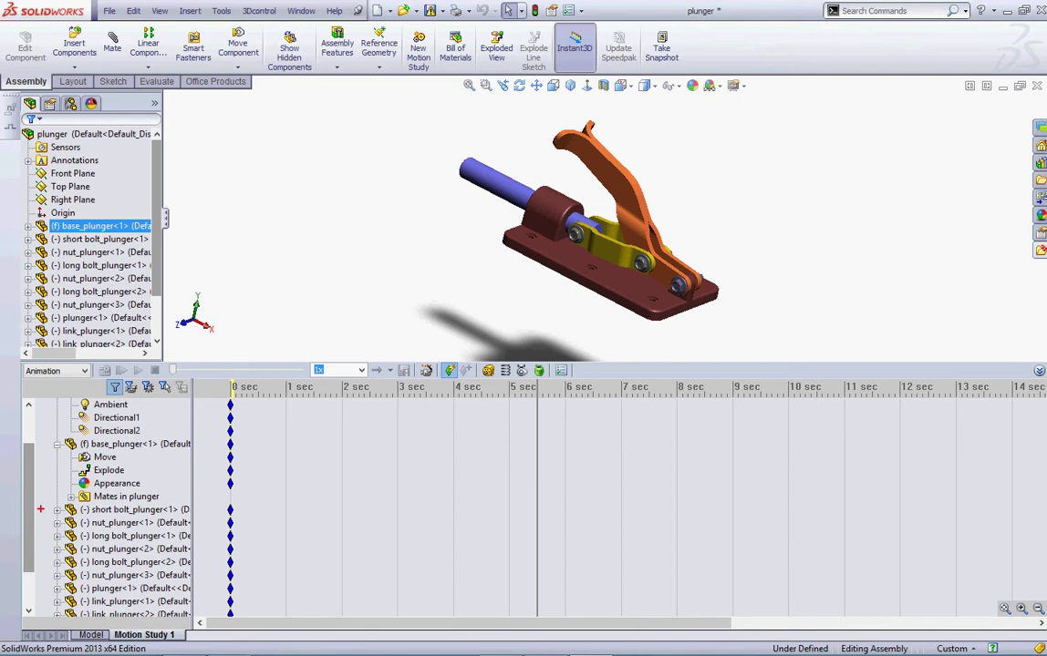
mouse_move(254, 435)
left_mouse_down()
mouse_move(57, 446)
mouse_move(52, 479)
mouse_move(106, 543)
mouse_move(217, 495)
mouse_move(132, 456)
mouse_move(157, 480)
left_mouse_up()
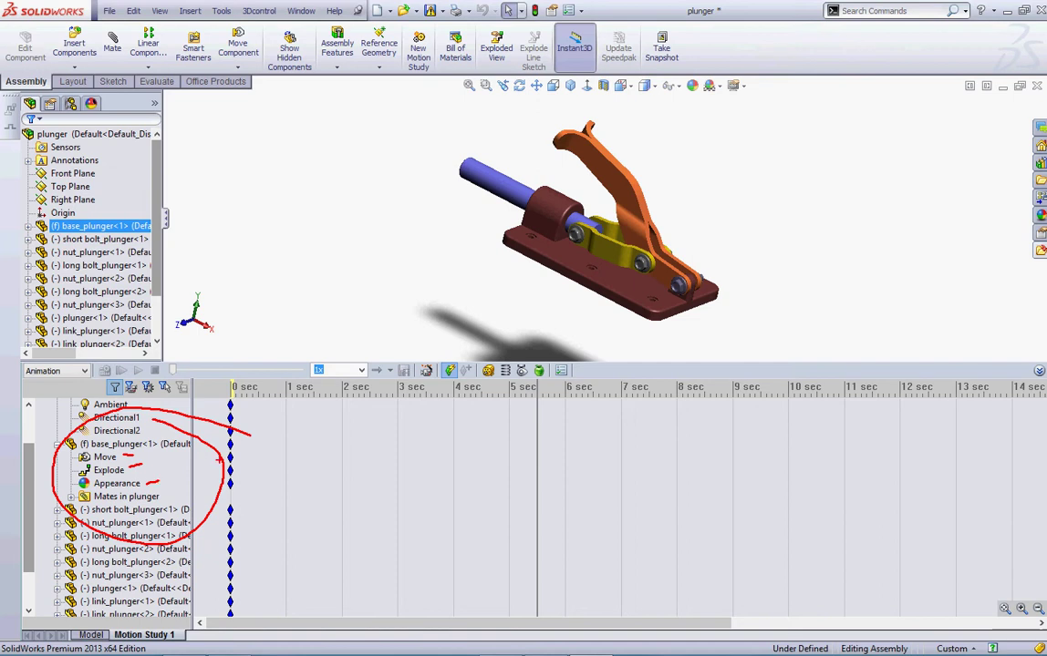
mouse_move(233, 432)
left_mouse_down()
mouse_move(219, 435)
mouse_move(235, 438)
mouse_move(219, 480)
mouse_move(245, 467)
left_mouse_up()
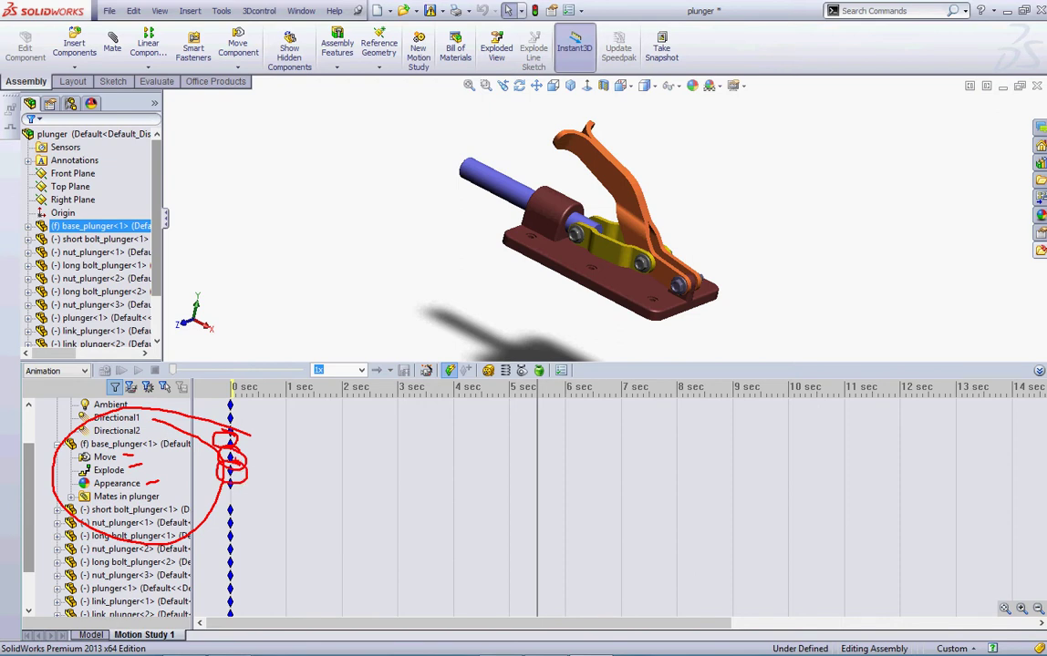
mouse_move(216, 386)
left_mouse_down()
mouse_move(193, 386)
mouse_move(225, 394)
left_mouse_up()
mouse_move(96, 384)
left_mouse_down()
mouse_move(169, 386)
mouse_move(194, 374)
mouse_move(147, 351)
mouse_move(107, 349)
mouse_move(91, 386)
left_mouse_up()
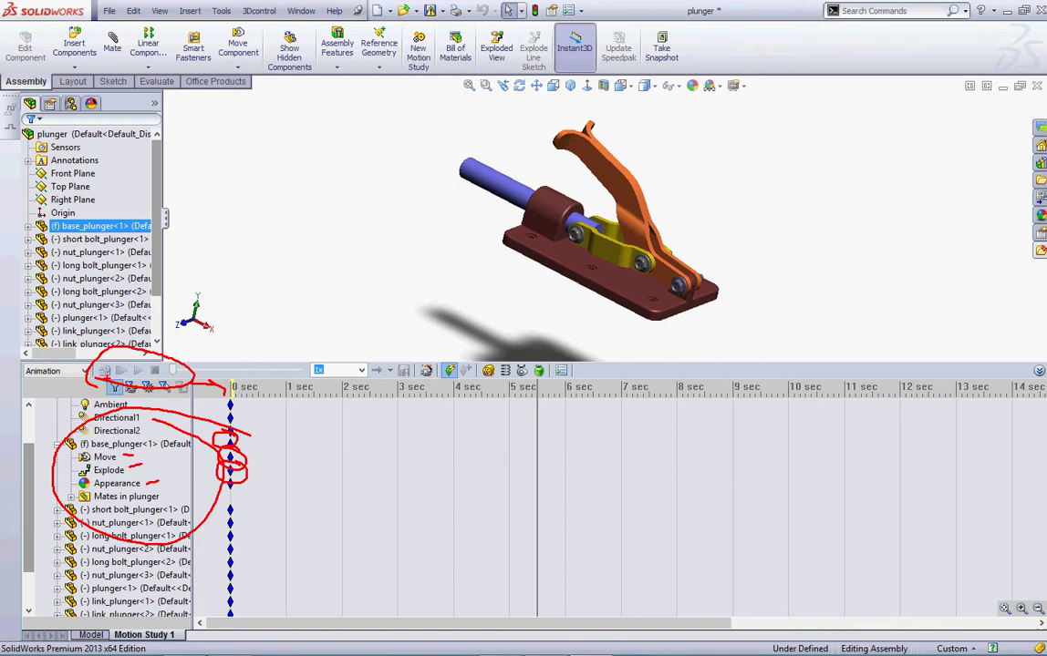
mouse_move(208, 326)
left_mouse_down()
mouse_move(102, 349)
mouse_move(98, 364)
left_mouse_up()
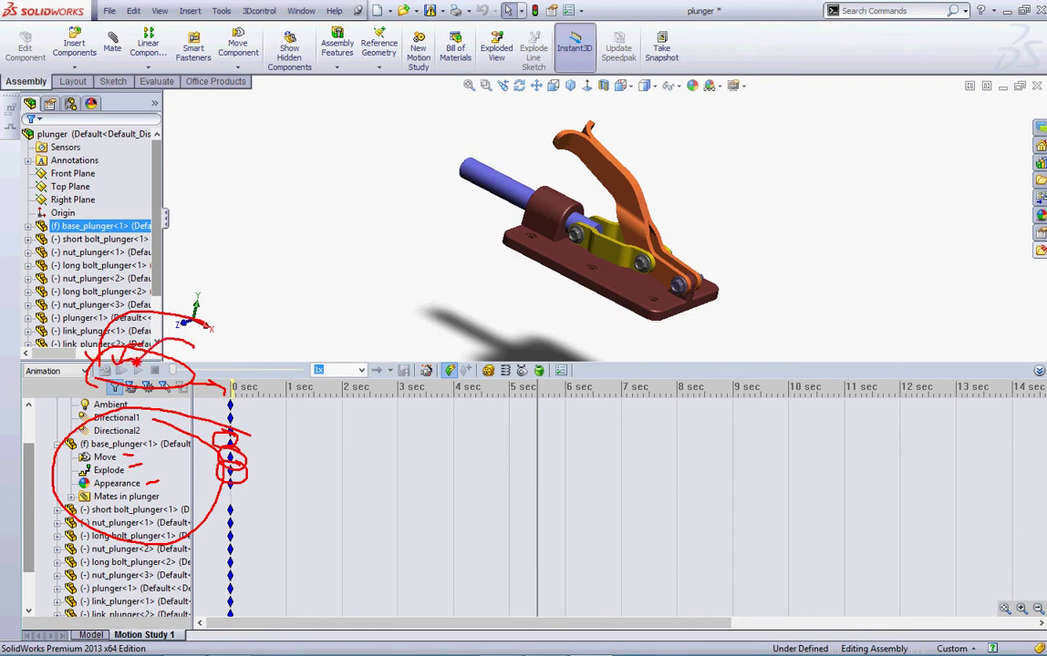
mouse_move(108, 357)
left_mouse_down()
mouse_move(155, 345)
mouse_move(205, 349)
mouse_move(160, 364)
left_mouse_up()
mouse_move(459, 347)
left_mouse_down()
mouse_move(401, 358)
mouse_move(413, 384)
mouse_move(461, 347)
left_mouse_up()
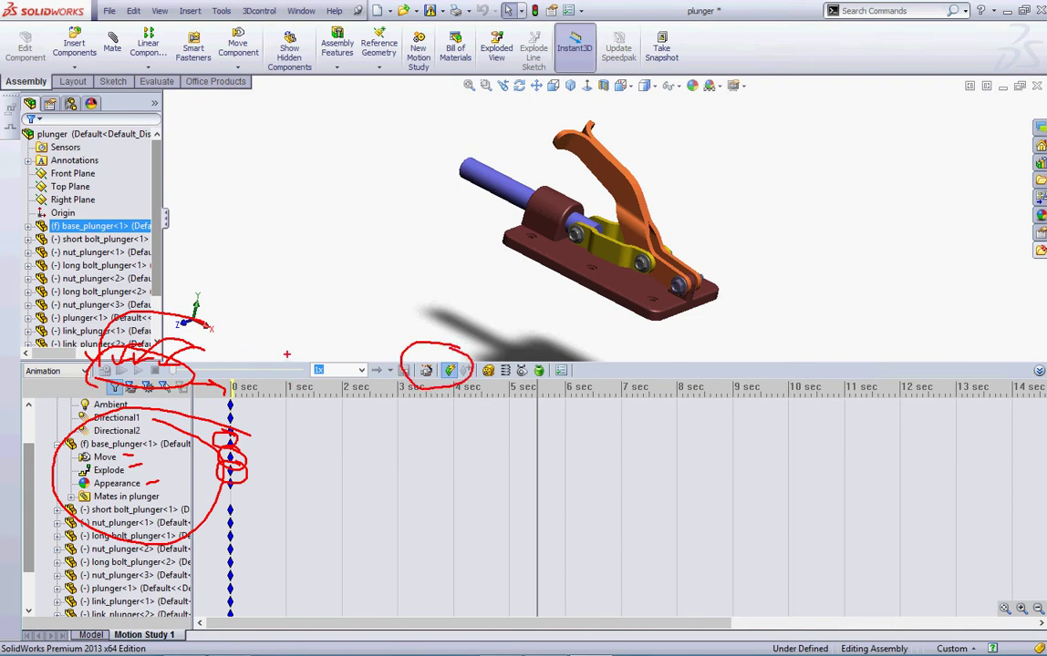
key("Escape")
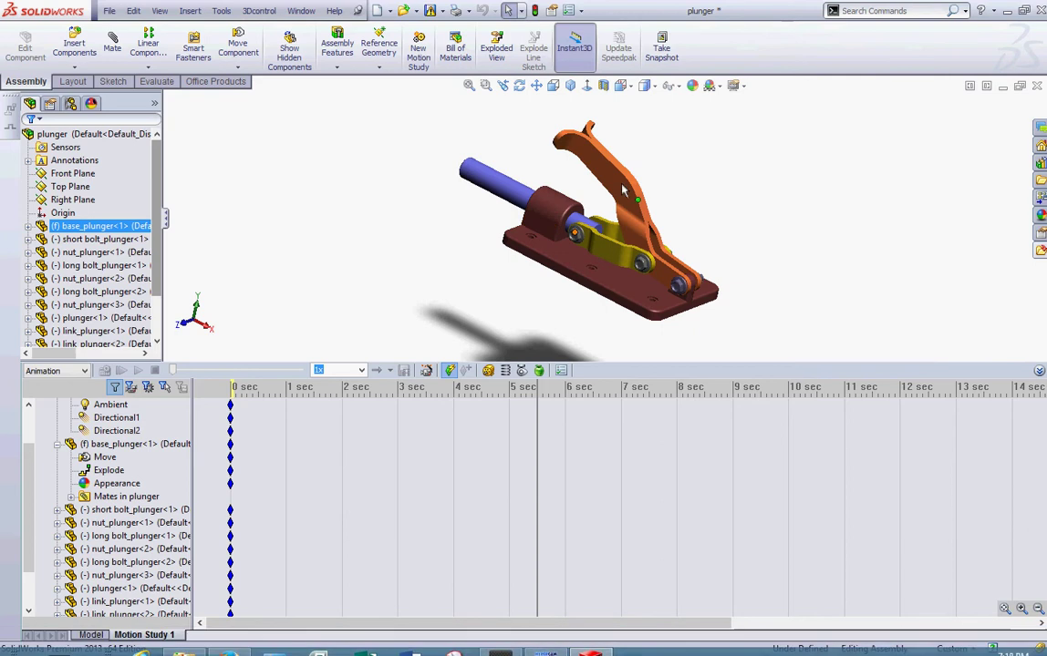
left_click(586, 171)
mouse_move(586, 171)
left_mouse_down()
mouse_move(574, 187)
mouse_move(573, 166)
left_mouse_up()
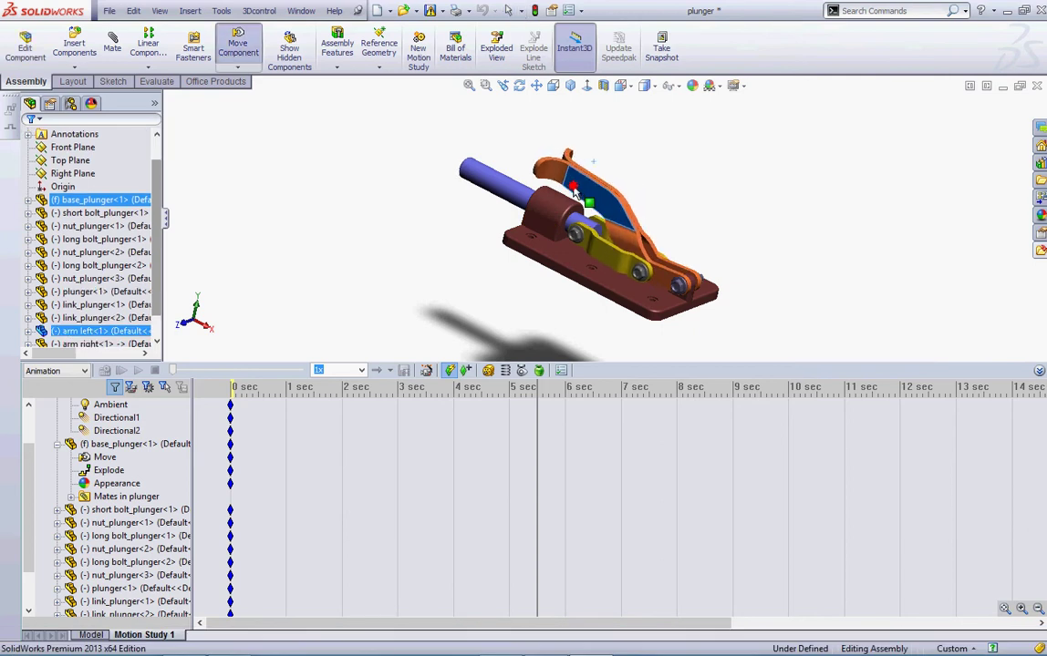
left_click(674, 174)
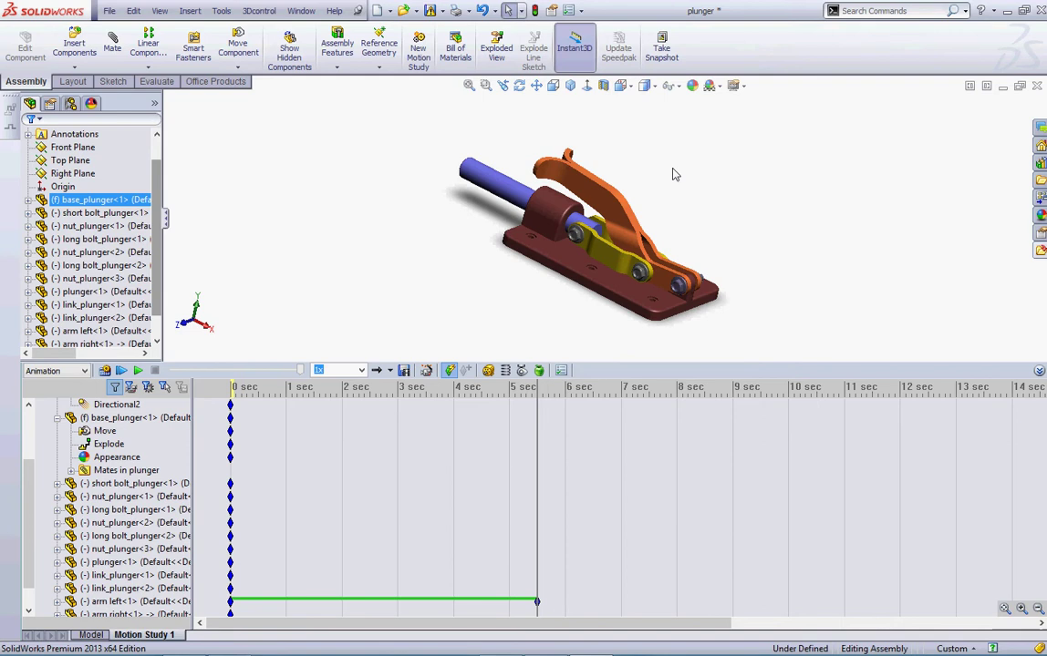
left_click(233, 392)
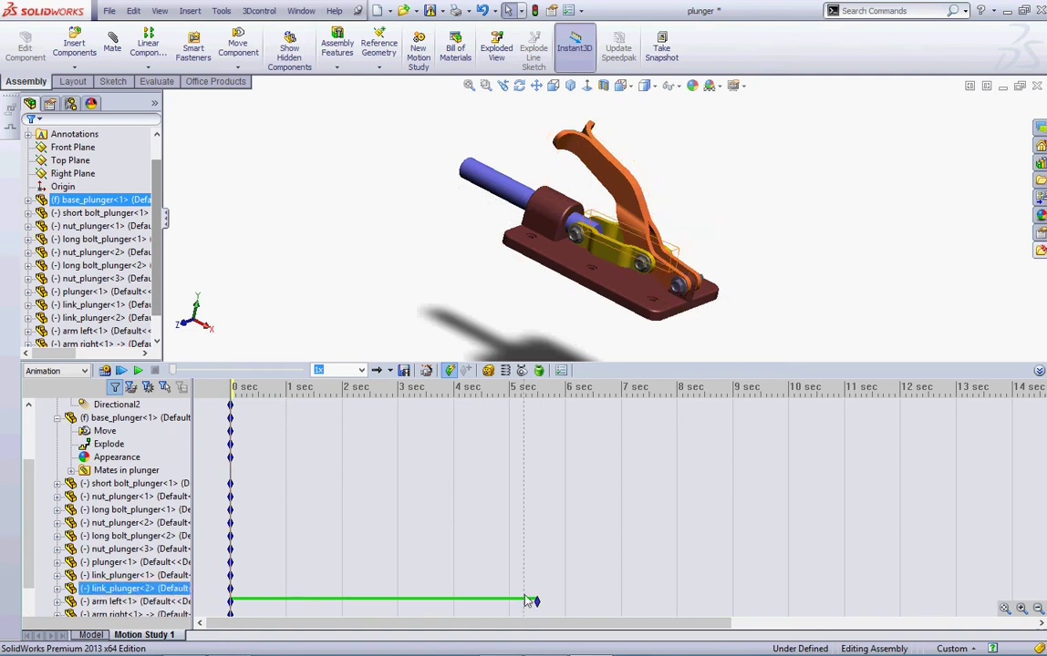
left_click(536, 602)
right_click(537, 605)
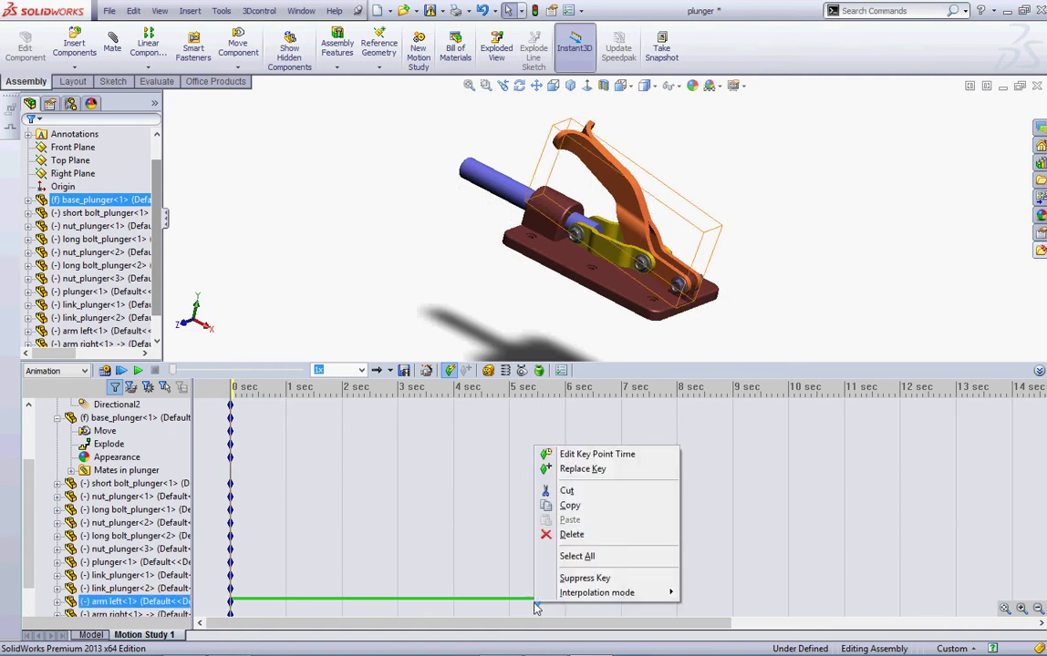
left_click(569, 536)
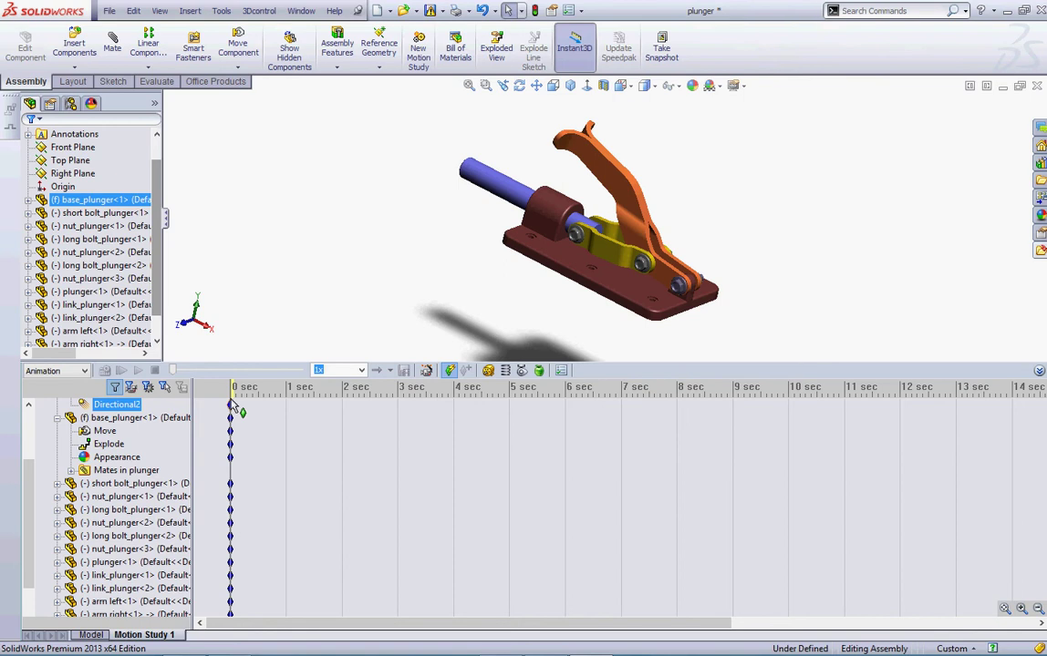
With the timeline at 0 seconds, swing the orange handle down toward the plunger as the animation's starting position.
scroll(238, 413, "down", 1)
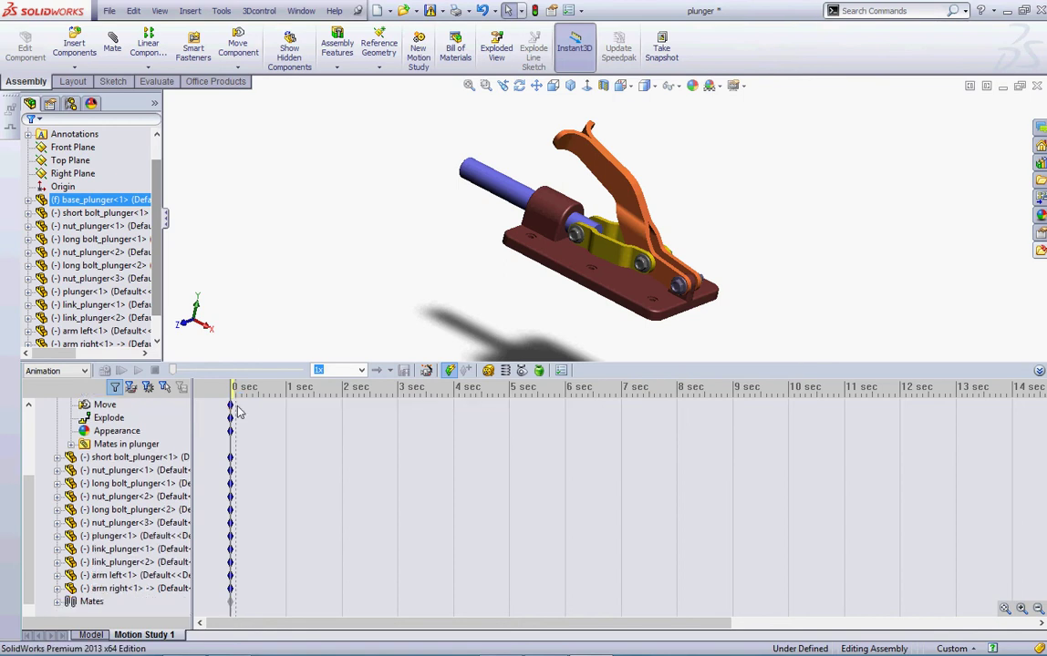
left_click(230, 405)
key("ctrl+2")
mouse_move(307, 421)
left_mouse_down()
mouse_move(239, 442)
mouse_move(252, 436)
left_mouse_up()
left_click_drag(238, 443, 252, 453)
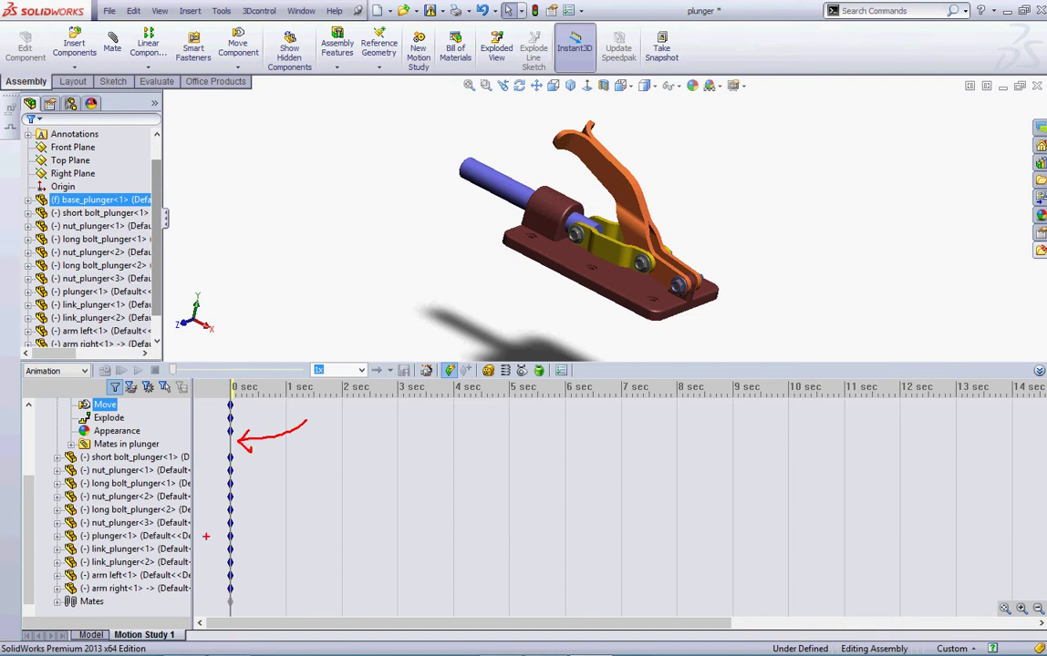
key("Escape")
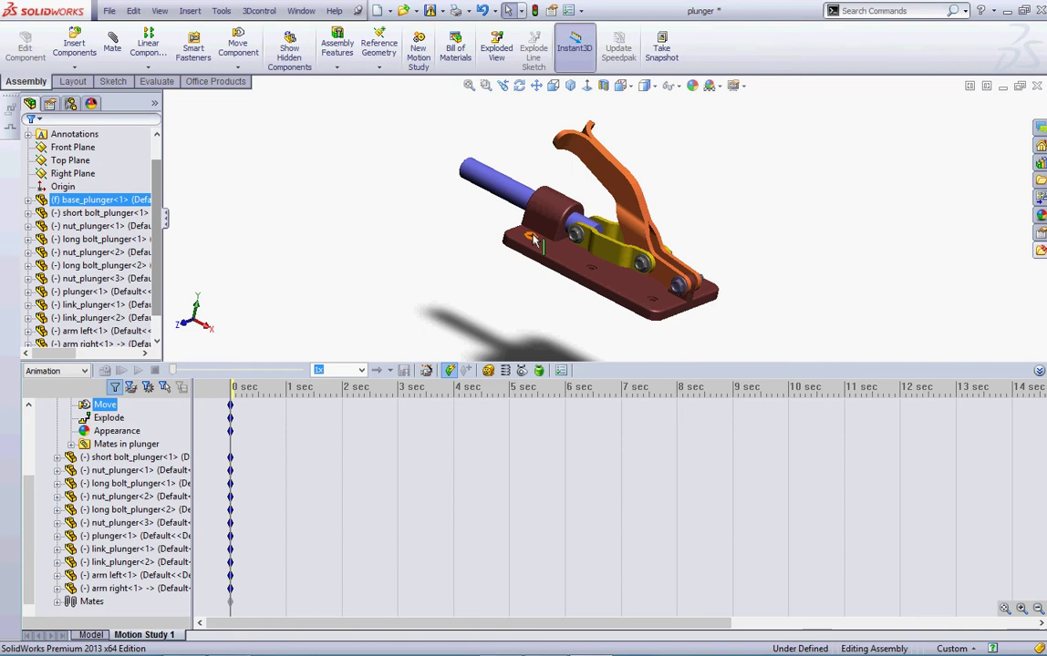
mouse_move(541, 149)
left_mouse_down()
mouse_move(588, 187)
mouse_move(569, 178)
left_mouse_up()
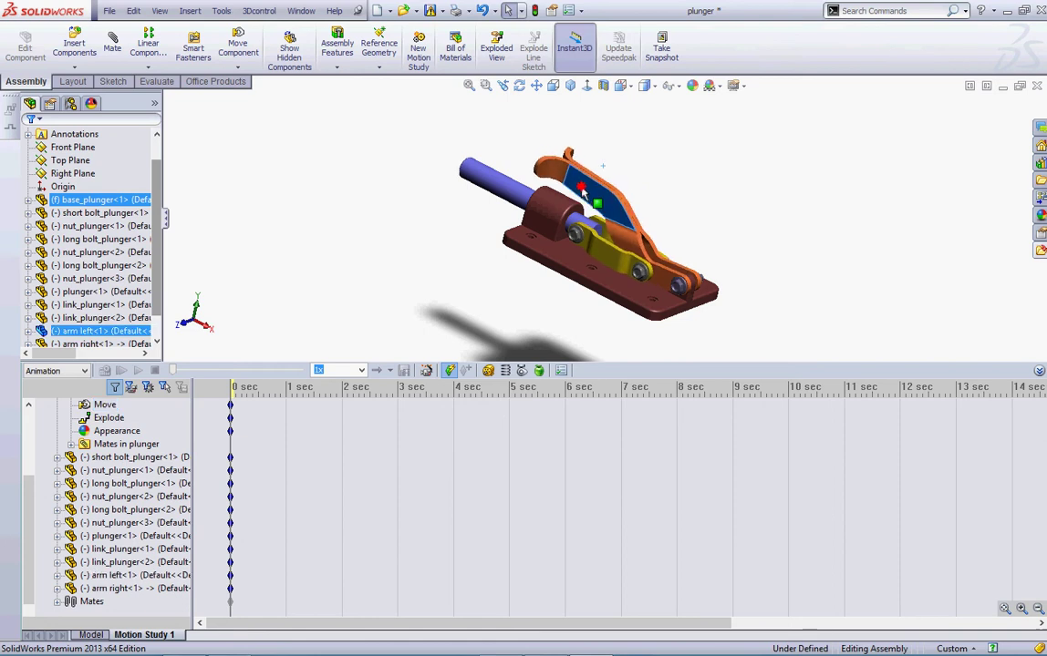
left_click(418, 231)
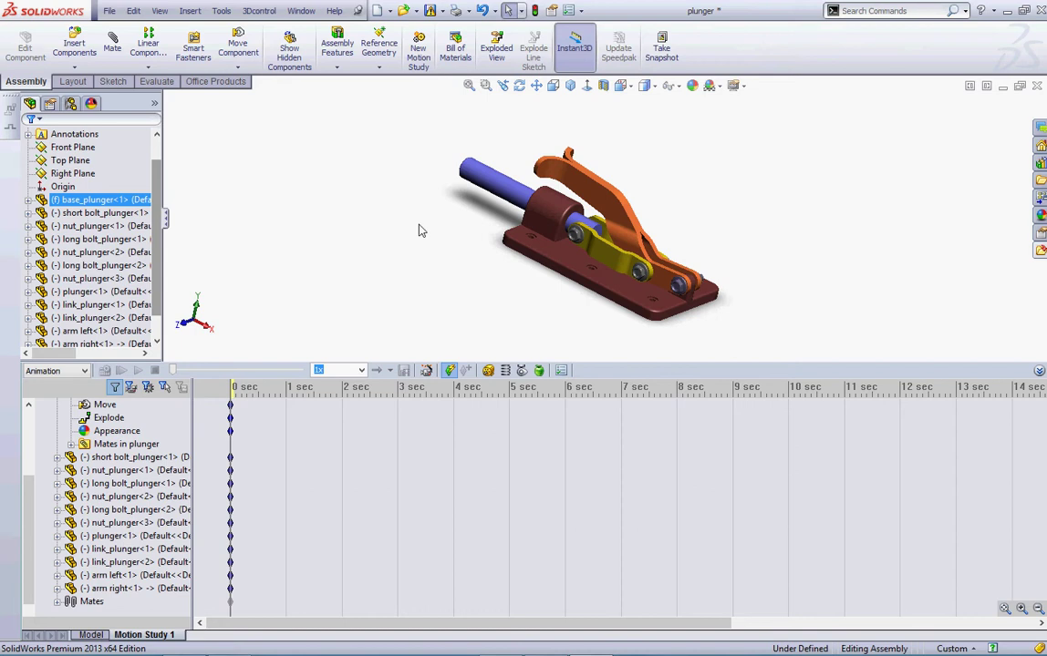
Set the time bar to 5 seconds and swing the handle by its left arm over to the opposite, retracted-plunger position.
left_click(509, 425)
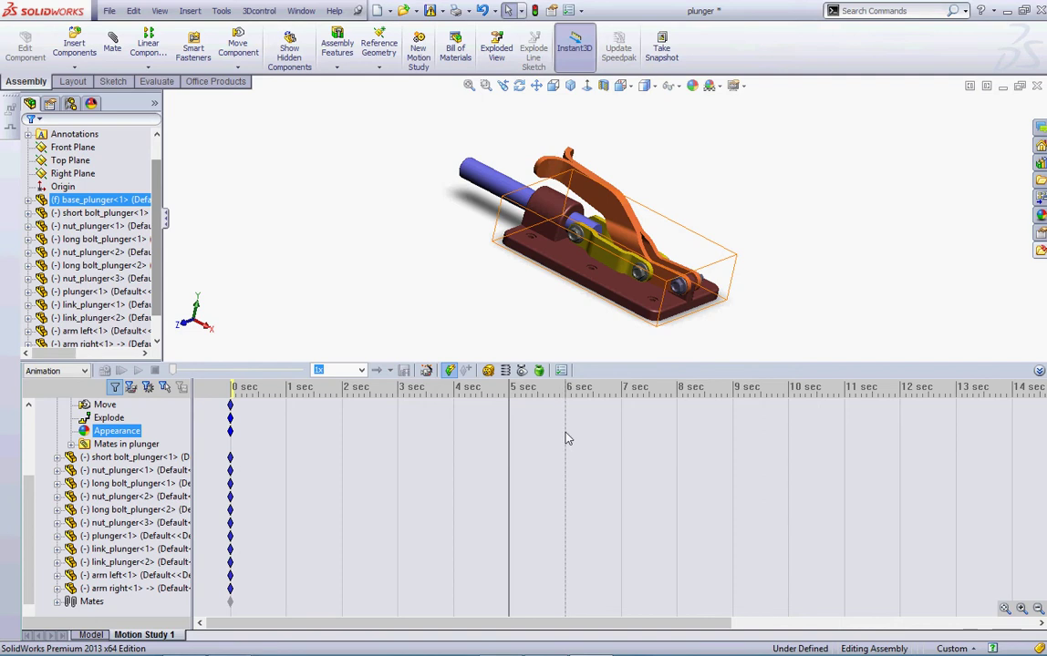
mouse_move(657, 408)
left_mouse_down()
mouse_move(610, 462)
mouse_move(516, 471)
left_mouse_up()
mouse_move(523, 456)
left_mouse_down()
mouse_move(515, 471)
mouse_move(526, 488)
left_mouse_up()
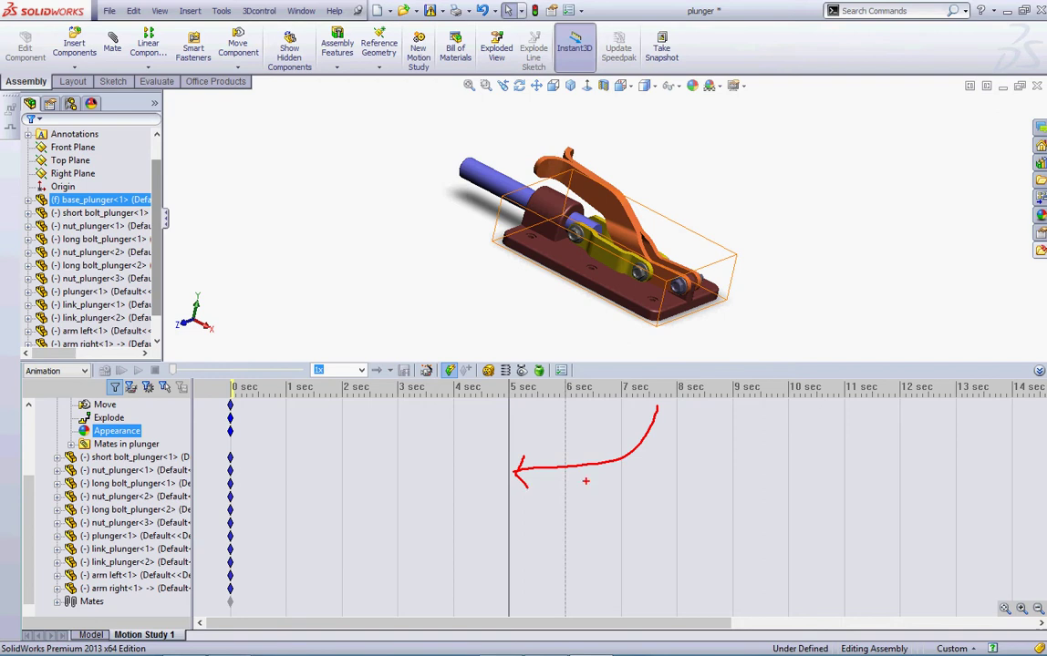
key("Escape")
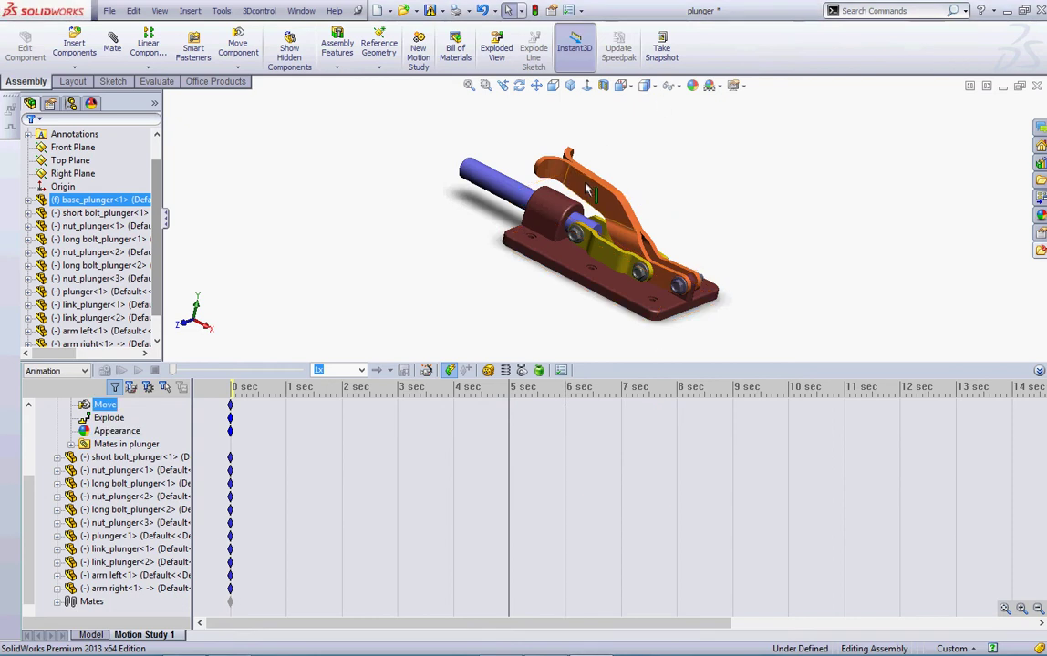
mouse_move(616, 195)
left_mouse_down()
mouse_move(632, 173)
mouse_move(724, 228)
mouse_move(735, 270)
left_mouse_up()
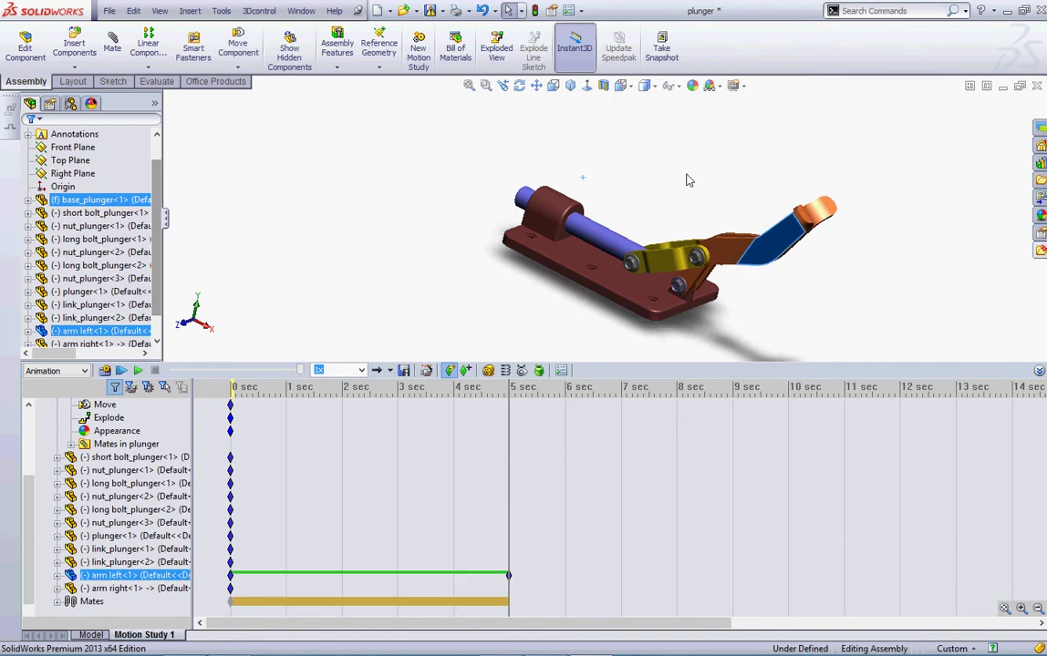
key("ctrl+2")
left_click_drag(518, 574, 509, 576)
mouse_move(63, 579)
left_mouse_down()
mouse_move(70, 551)
mouse_move(89, 554)
left_mouse_up()
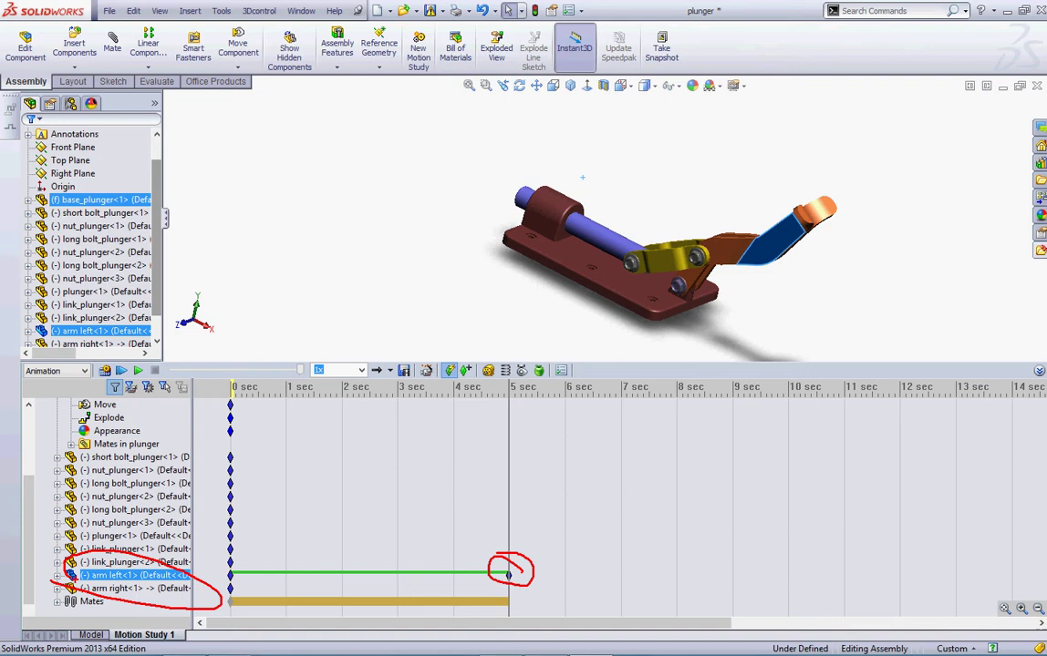
mouse_move(117, 368)
left_mouse_down()
mouse_move(100, 359)
mouse_move(83, 383)
left_mouse_up()
mouse_move(214, 305)
left_mouse_down()
mouse_move(149, 290)
mouse_move(108, 369)
mouse_move(113, 378)
mouse_move(93, 350)
mouse_move(124, 352)
left_mouse_up()
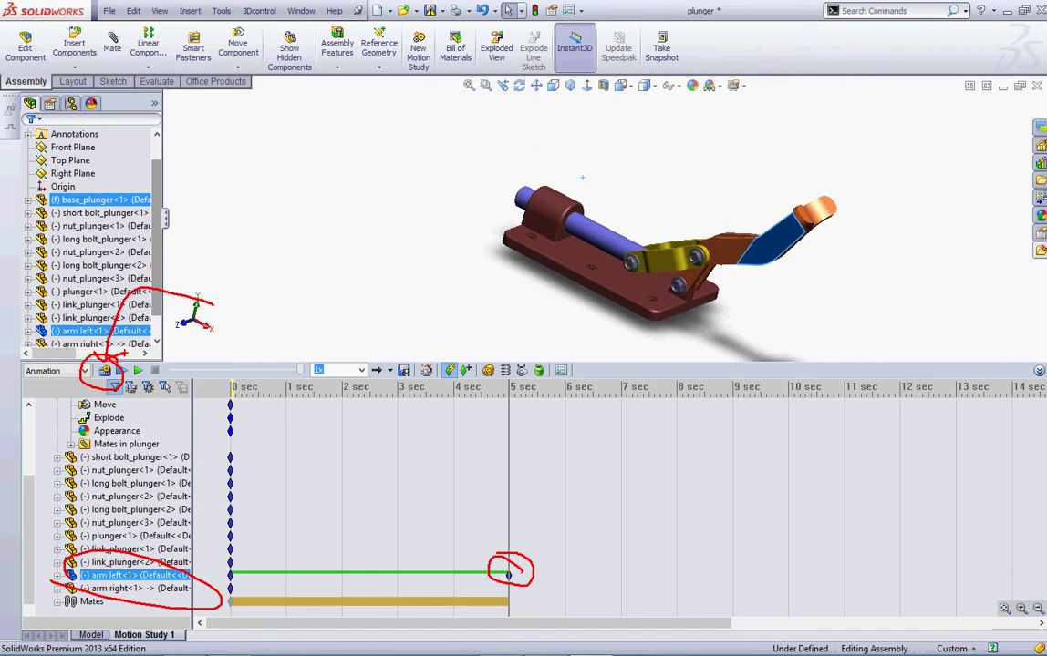
left_click(100, 344, "ctrl")
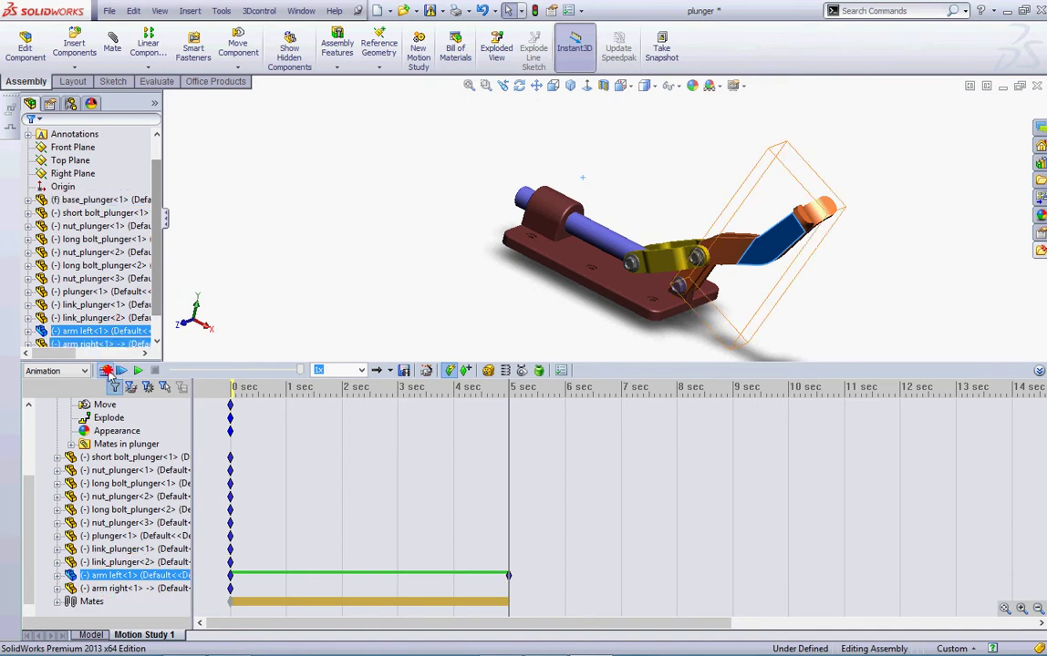
Calculate Motion Study 1 and play the handle animation from the start.
left_click(106, 371)
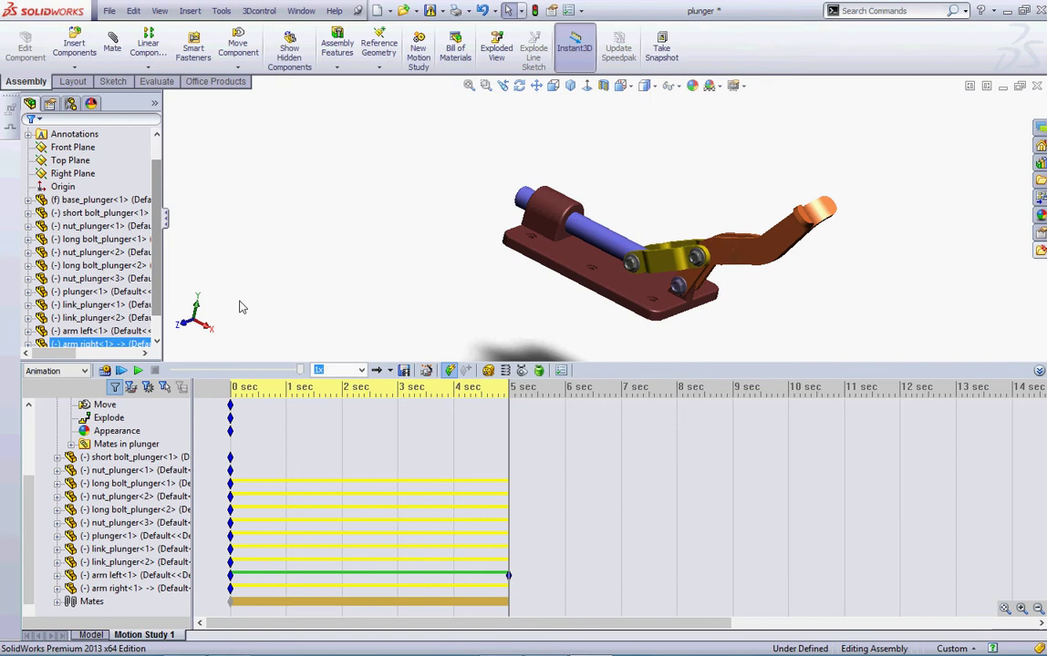
left_click(122, 374)
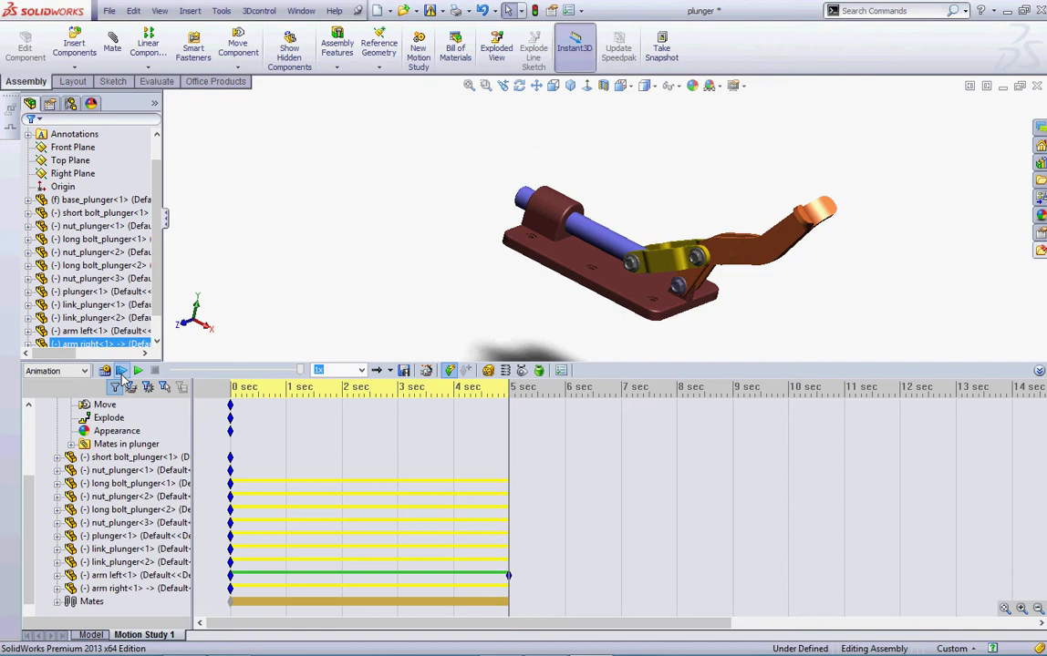
left_click(122, 372)
left_click(121, 371)
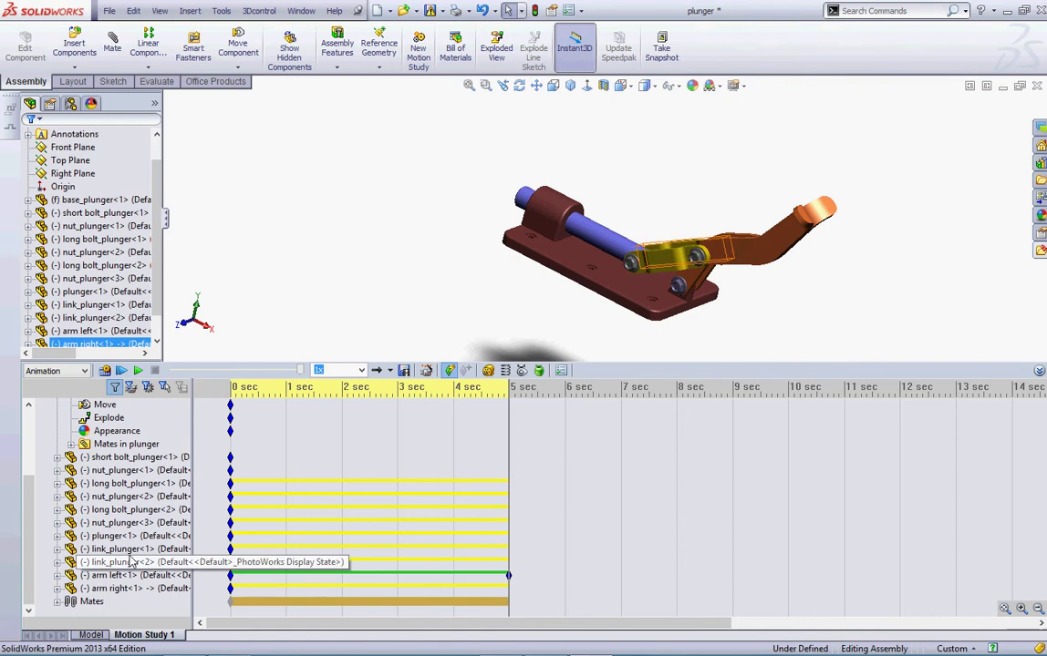
Copy the arm left<1> key at 0 seconds to the 10-second mark and play the animation from the start.
left_click(229, 576)
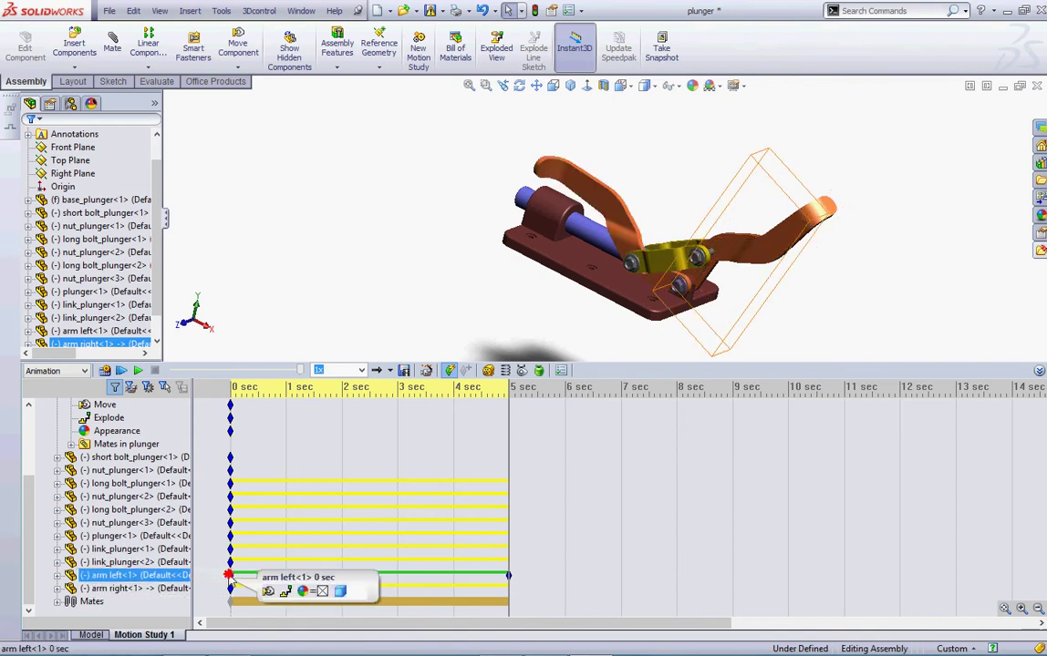
left_click_drag(229, 575, 231, 576)
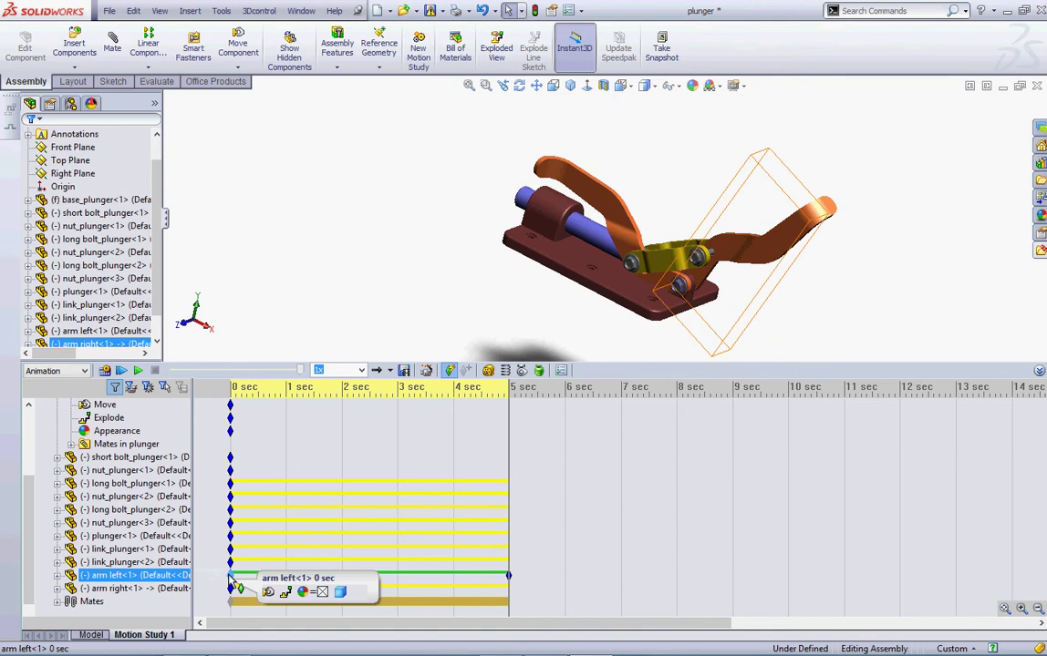
right_click(231, 579)
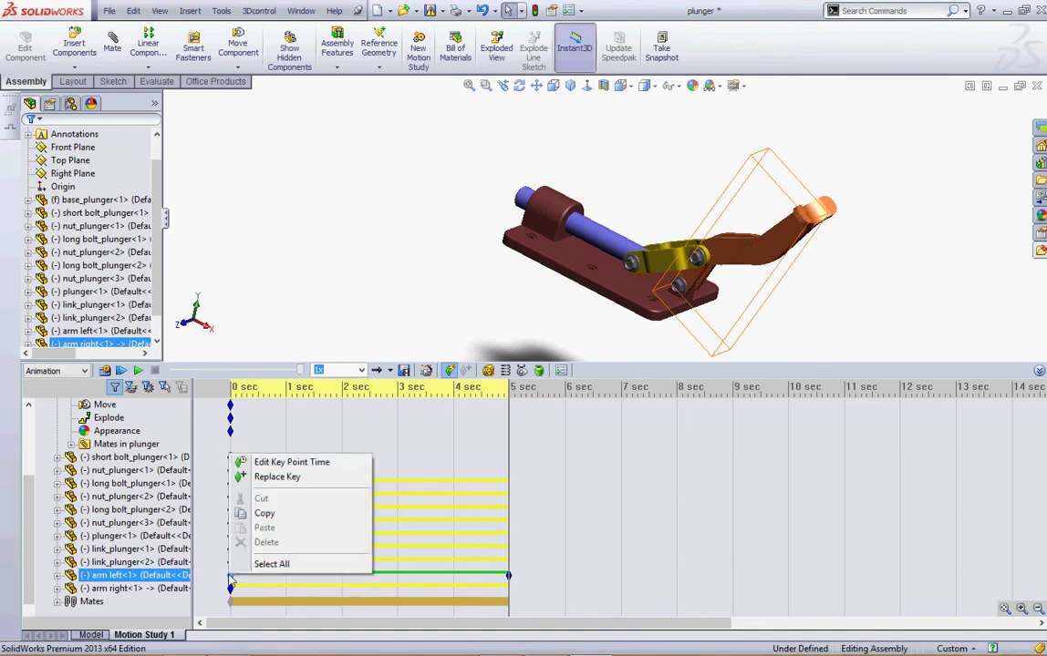
left_click(286, 520)
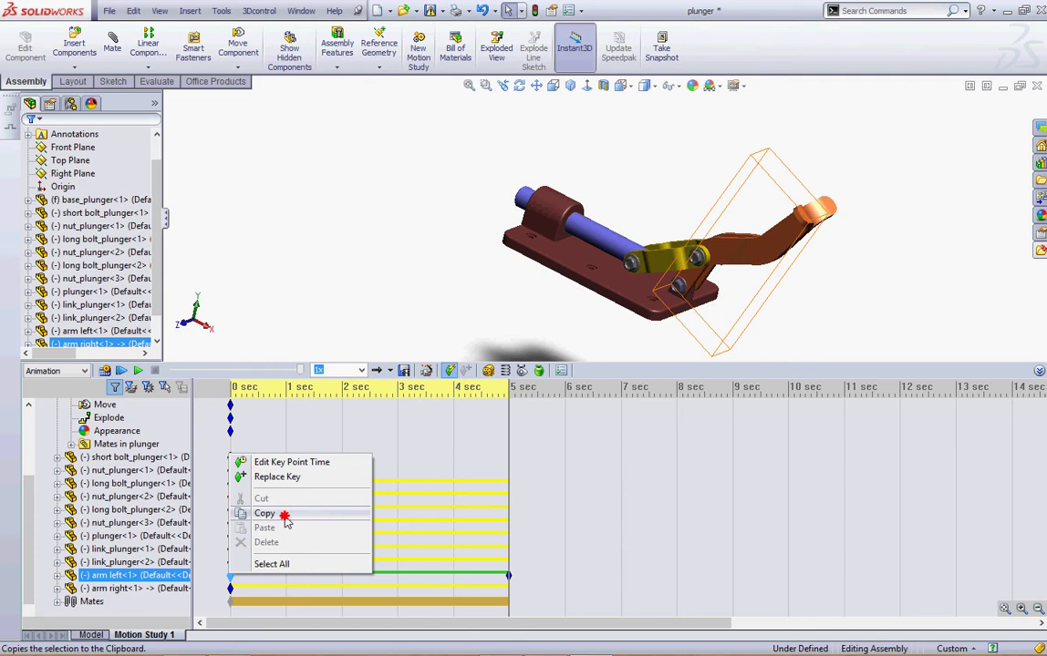
left_click(789, 395)
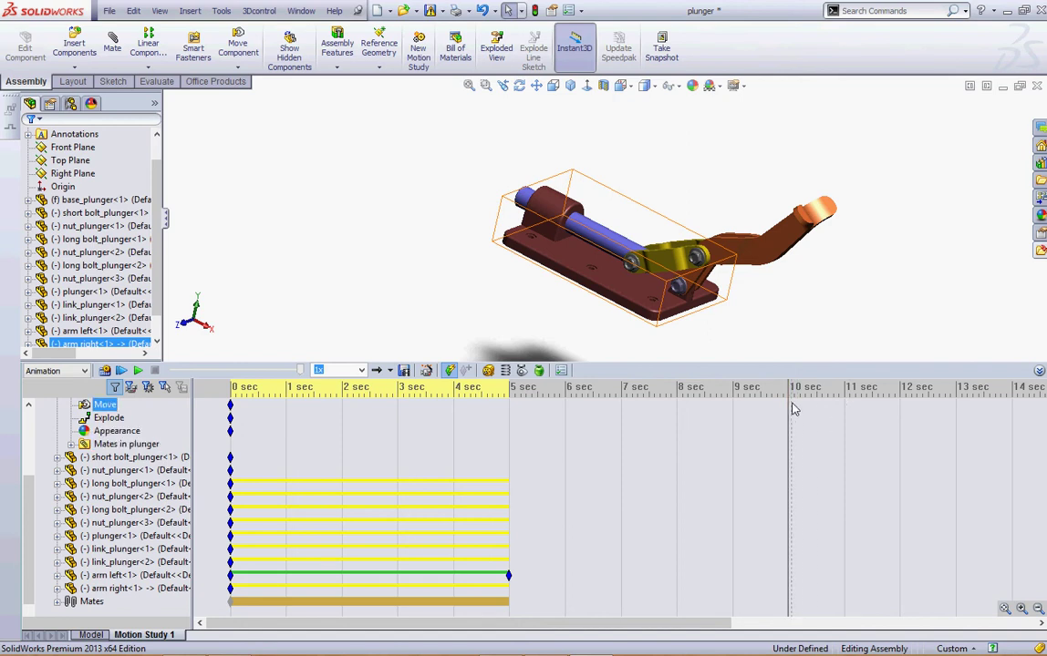
right_click(787, 408)
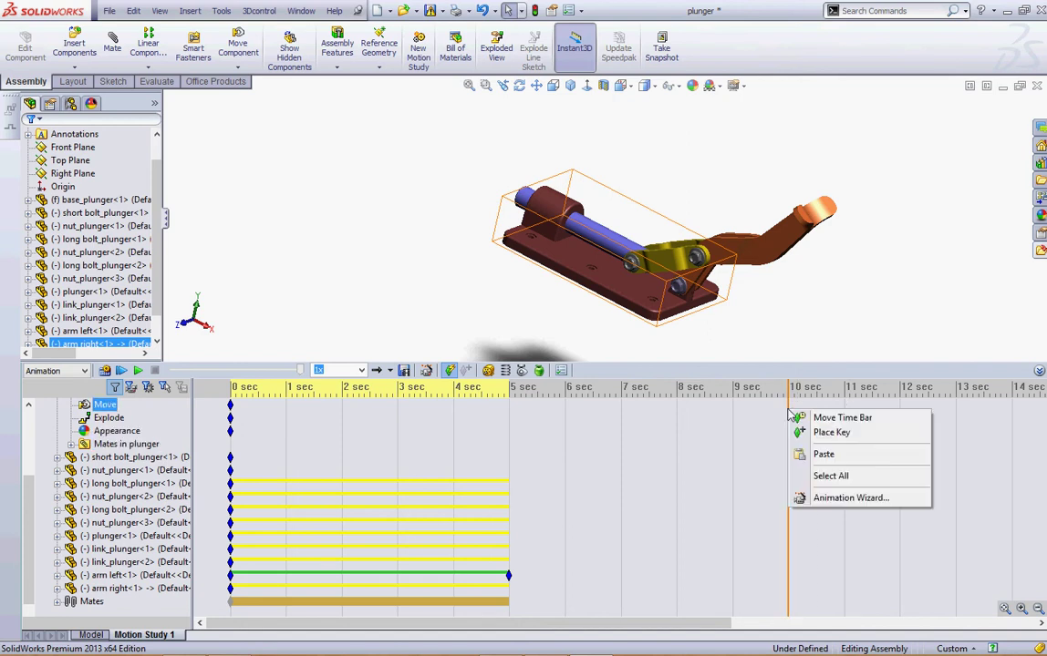
left_click(830, 454)
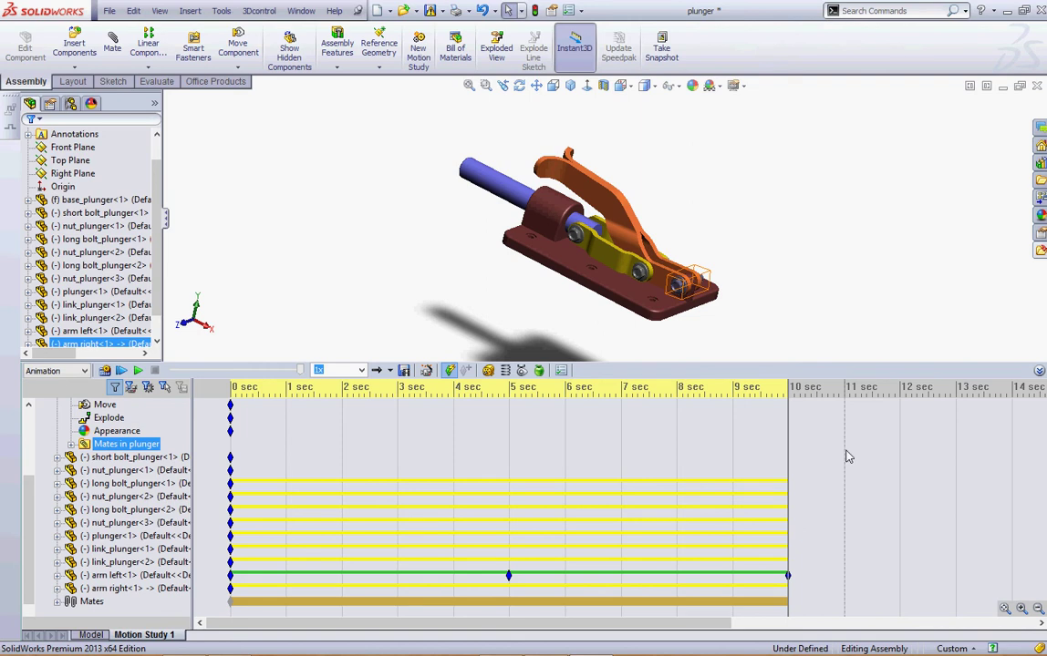
left_click(765, 408)
left_click(122, 371)
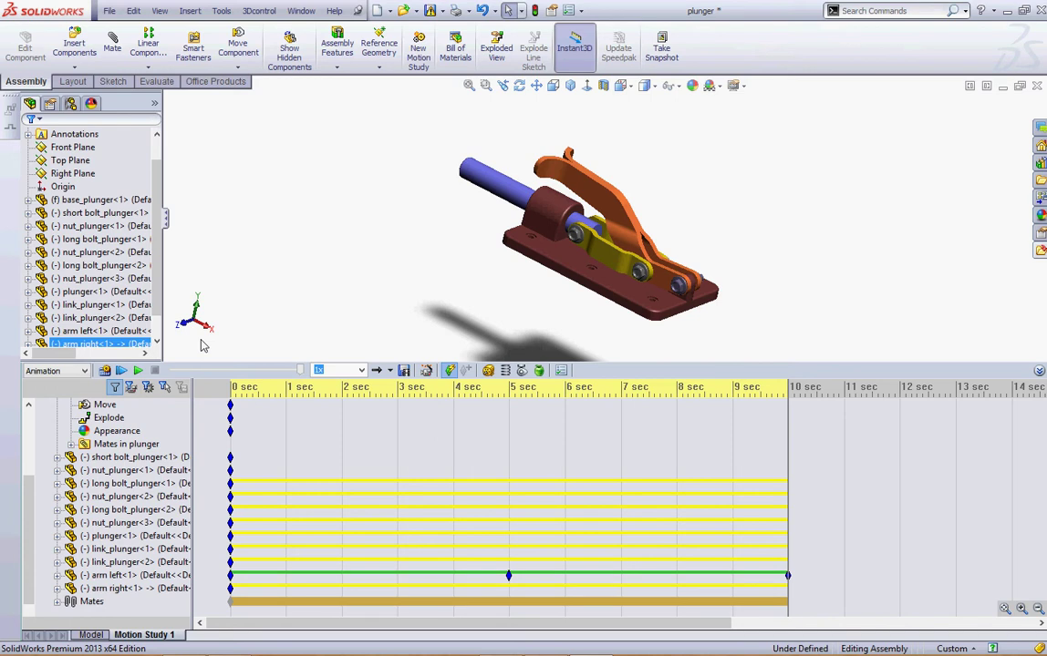
Duplicate Motion Study 1 and play the animation of the duplicate study.
right_click(144, 636)
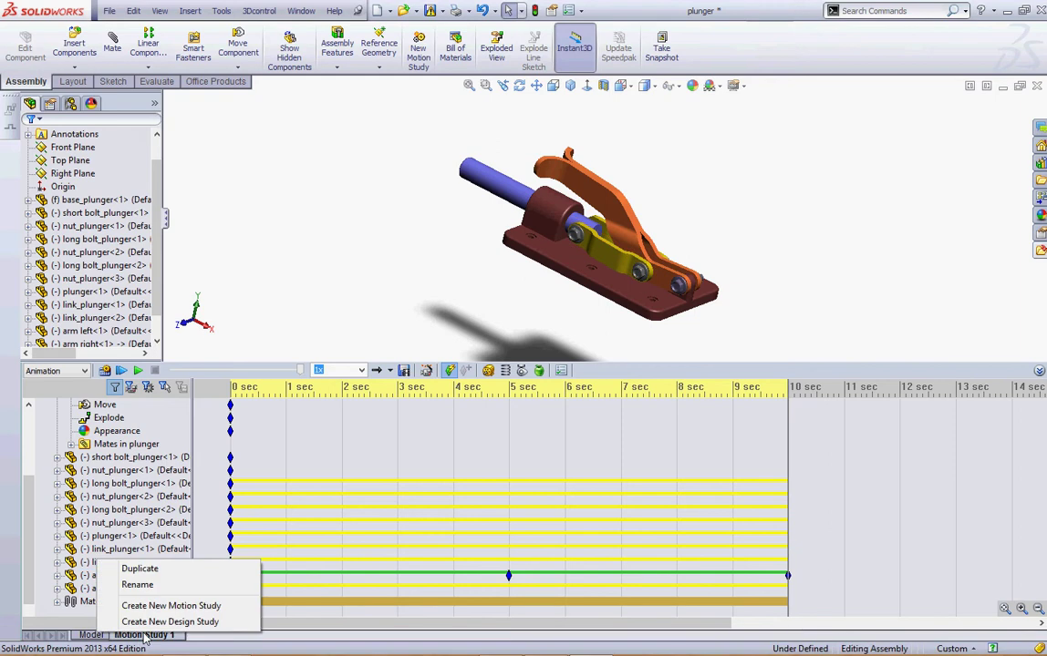
left_click(151, 571)
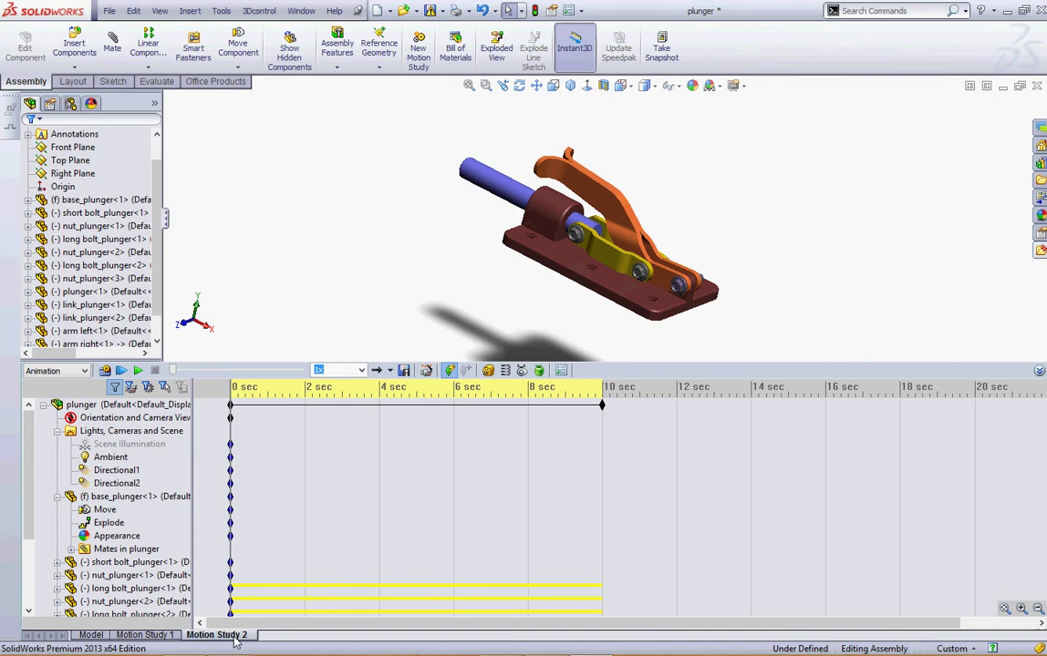
left_click(136, 370)
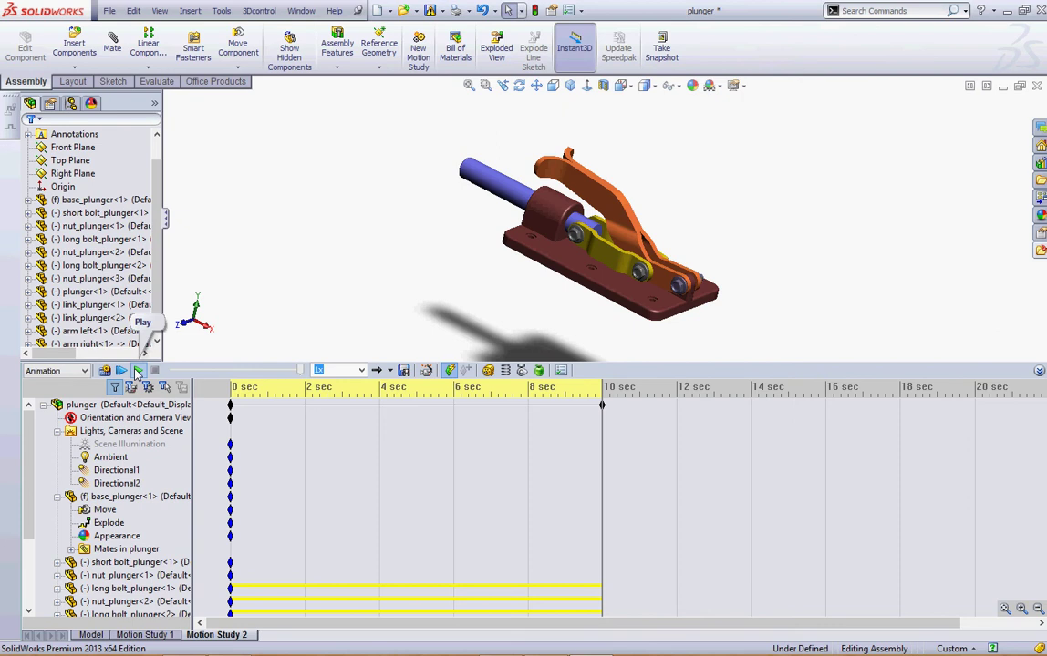
mouse_move(556, 136)
left_mouse_down()
mouse_move(531, 163)
mouse_move(584, 135)
left_mouse_up()
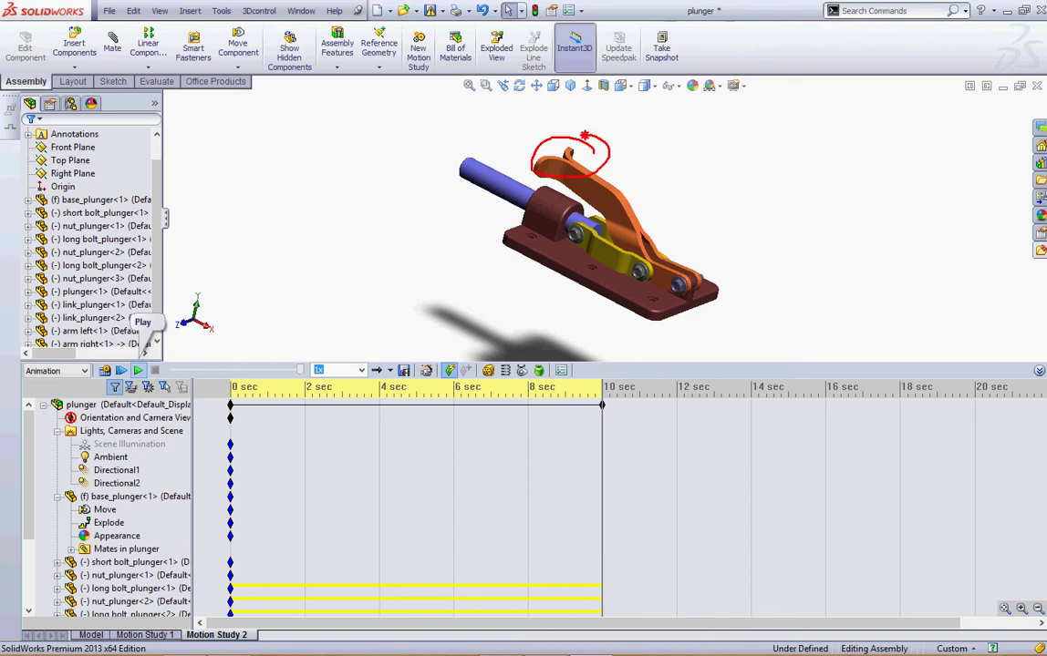
key("Escape")
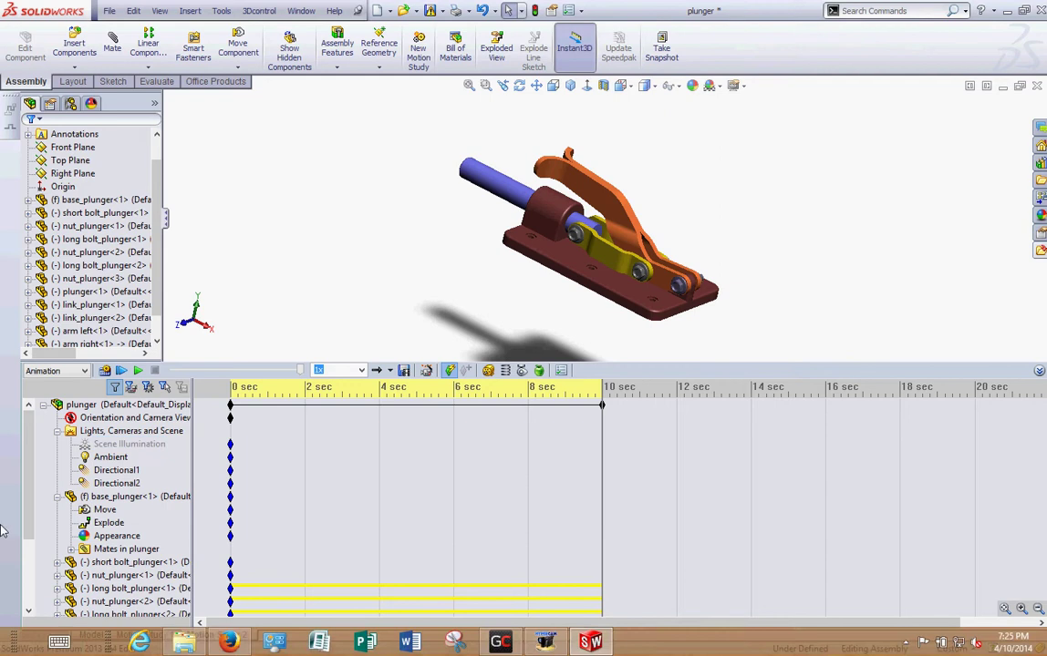
Expand the arm left<1> and arm right<1> components in the motion study tree to show their Appearance rows.
left_click_drag(26, 512, 13, 597)
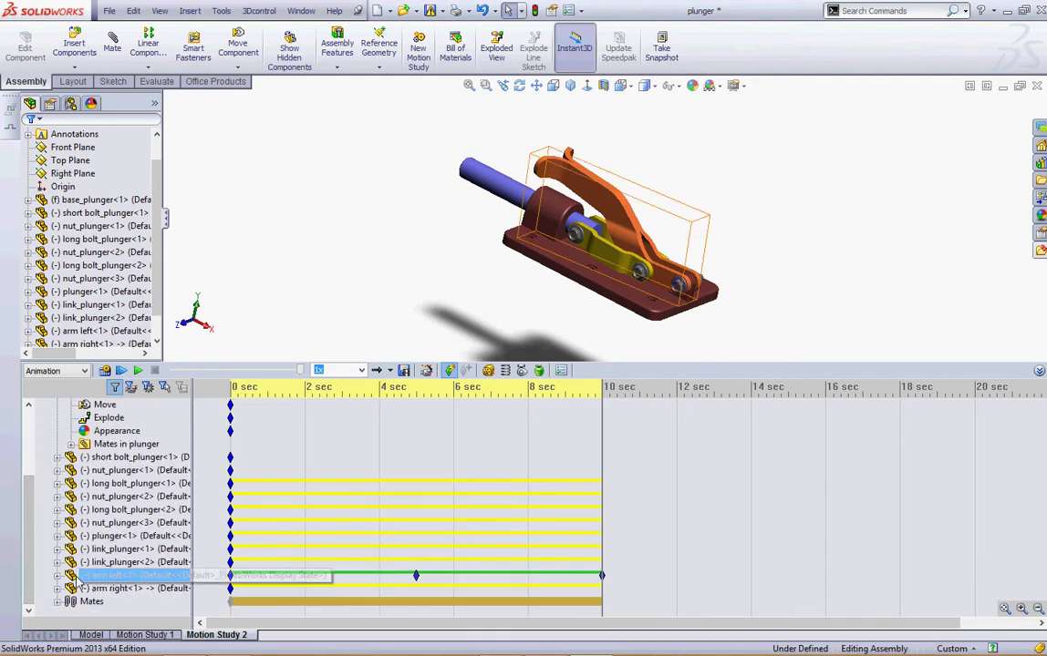
left_click(58, 576)
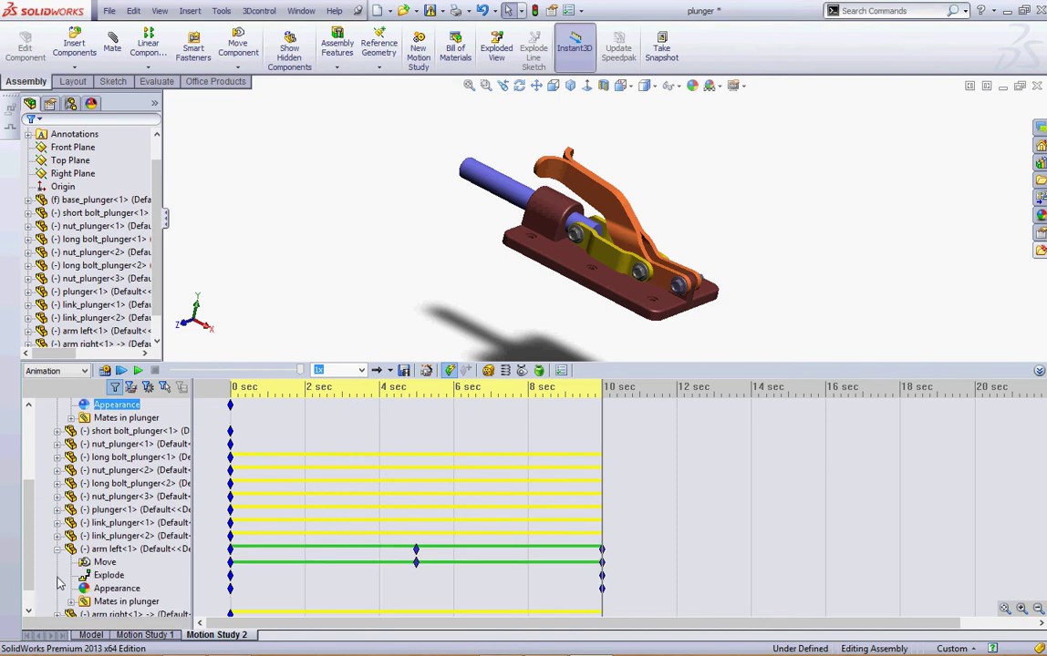
left_click_drag(33, 589, 29, 601)
scroll(52, 543, "down", 1)
left_click(58, 549)
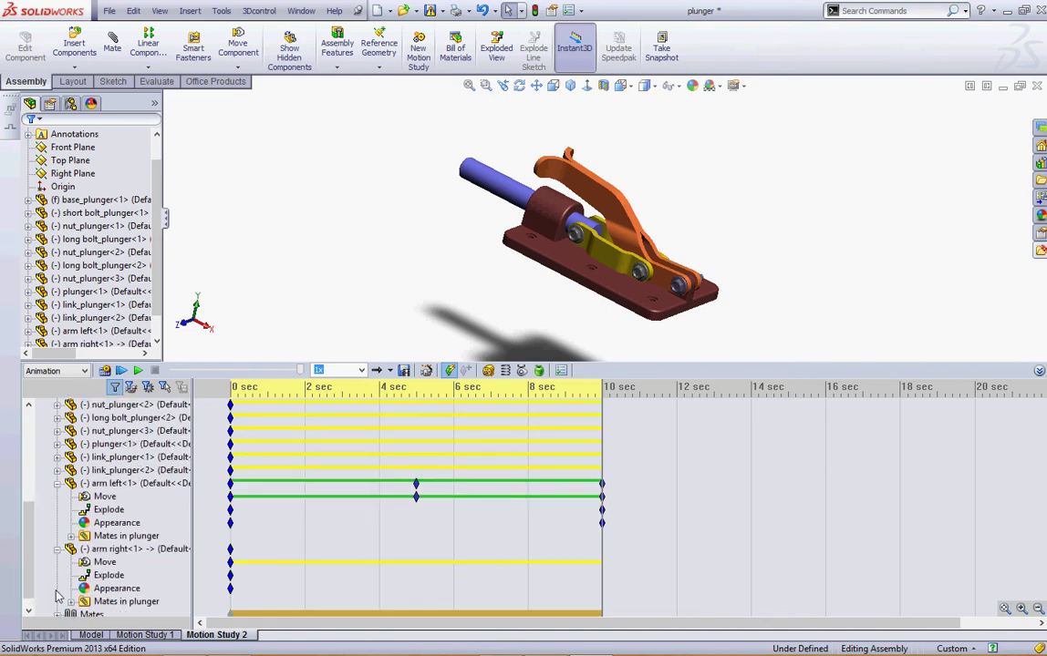
scroll(23, 578, "down", 1)
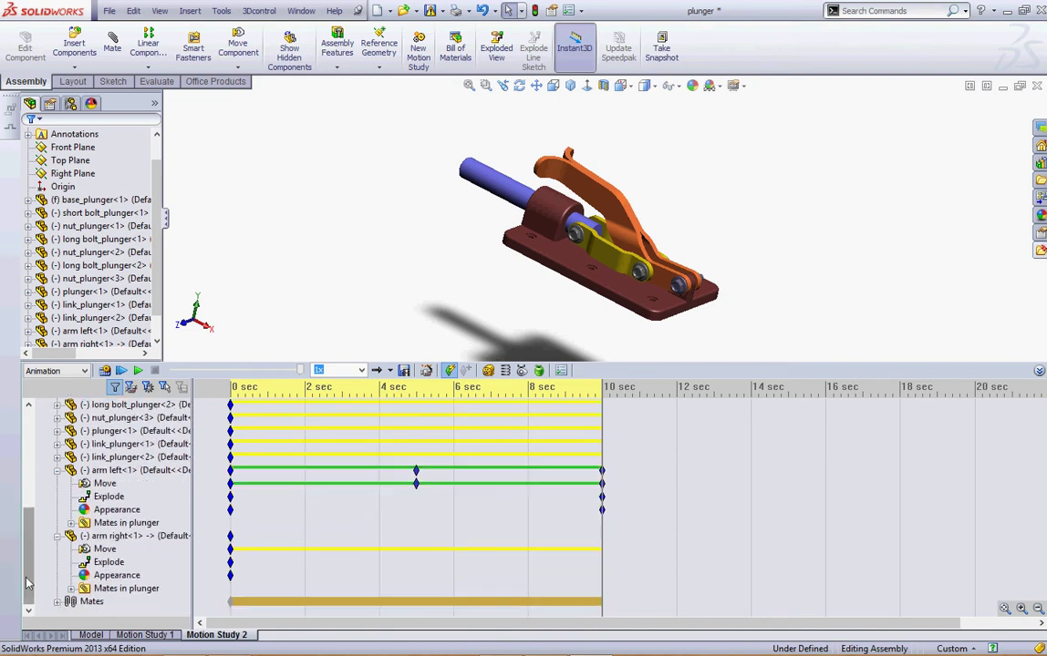
mouse_move(187, 454)
left_mouse_down()
mouse_move(96, 432)
mouse_move(46, 452)
mouse_move(25, 478)
mouse_move(27, 573)
mouse_move(116, 600)
mouse_move(194, 581)
mouse_move(212, 516)
mouse_move(190, 469)
mouse_move(146, 438)
left_mouse_up()
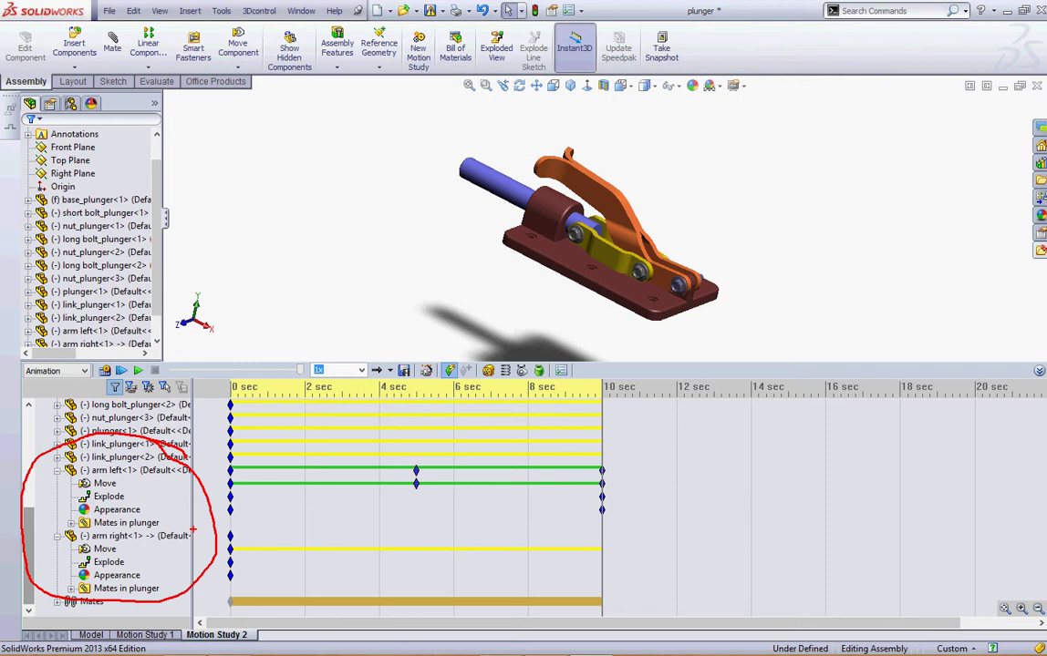
left_click_drag(71, 515, 121, 518)
left_click_drag(73, 581, 135, 583)
mouse_move(143, 511)
left_mouse_down()
mouse_move(222, 508)
mouse_move(229, 498)
mouse_move(242, 507)
left_mouse_up()
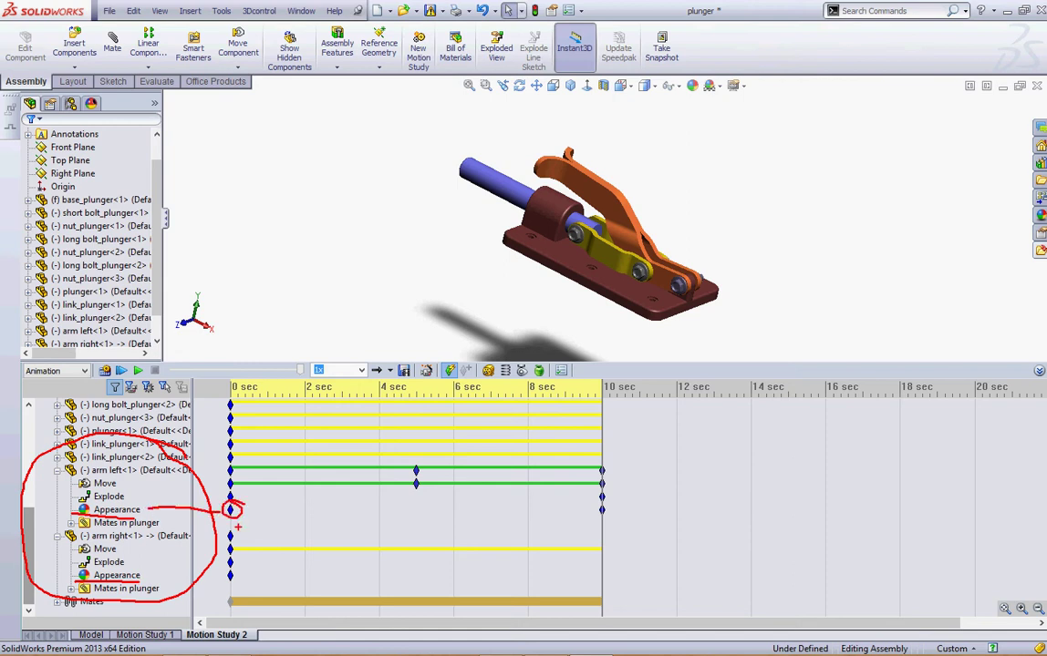
mouse_move(235, 563)
left_mouse_down()
mouse_move(224, 571)
mouse_move(237, 584)
mouse_move(239, 565)
left_mouse_up()
Copy the Appearance key of arm left<1> at 0 seconds and paste it at the 5-second mark.
left_click(230, 510)
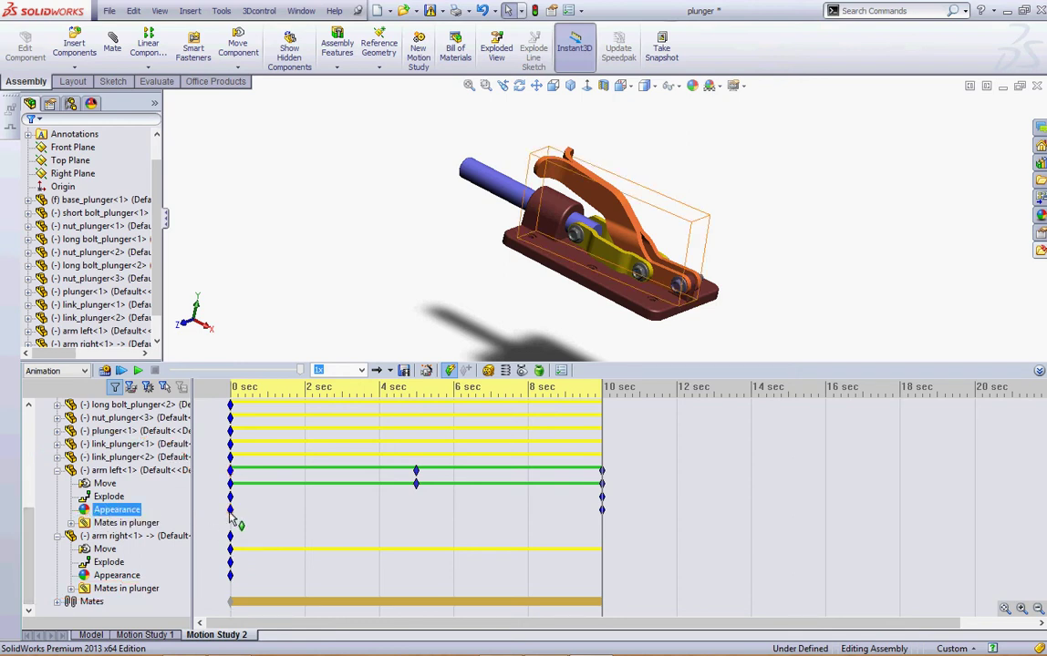
right_click(229, 514)
left_click(260, 570)
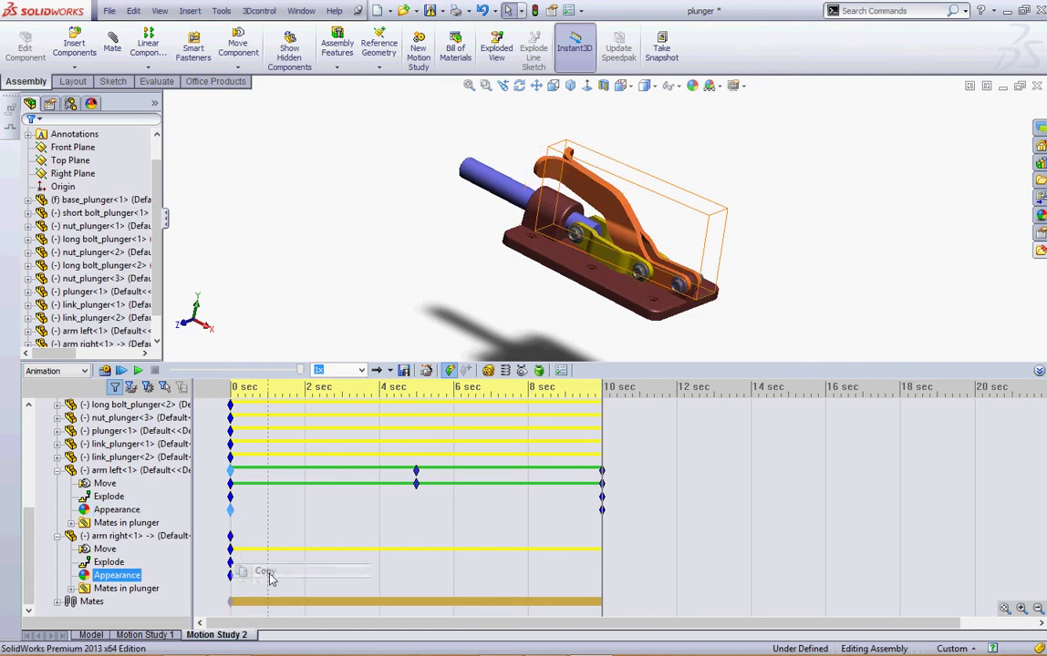
left_click(461, 606)
left_click(476, 495)
left_click(420, 509)
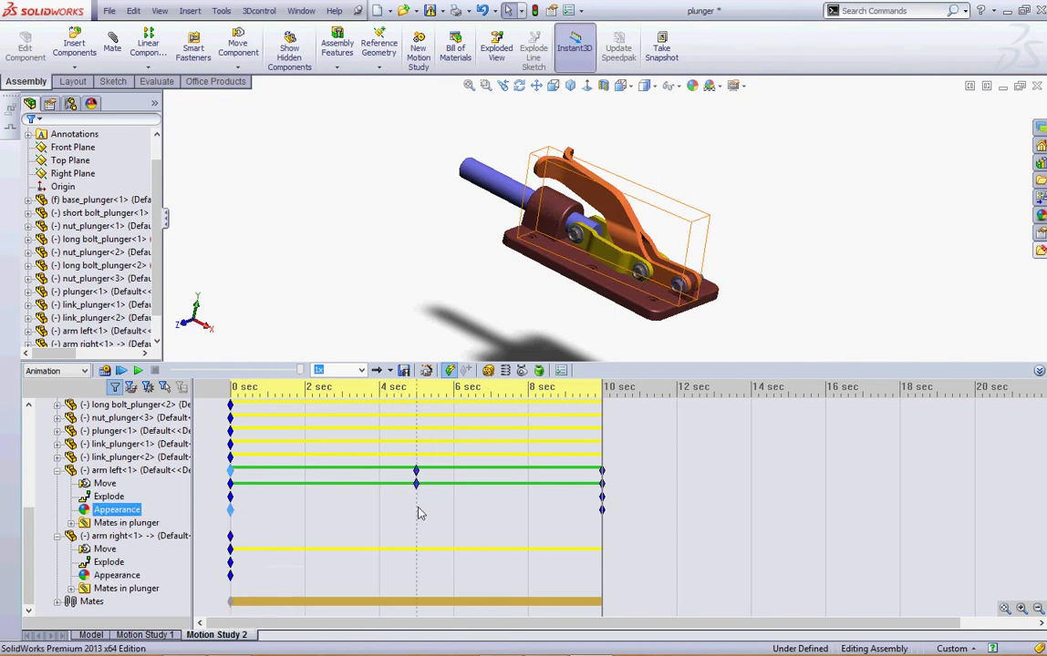
left_click(417, 506)
right_click(417, 507)
left_click(446, 552)
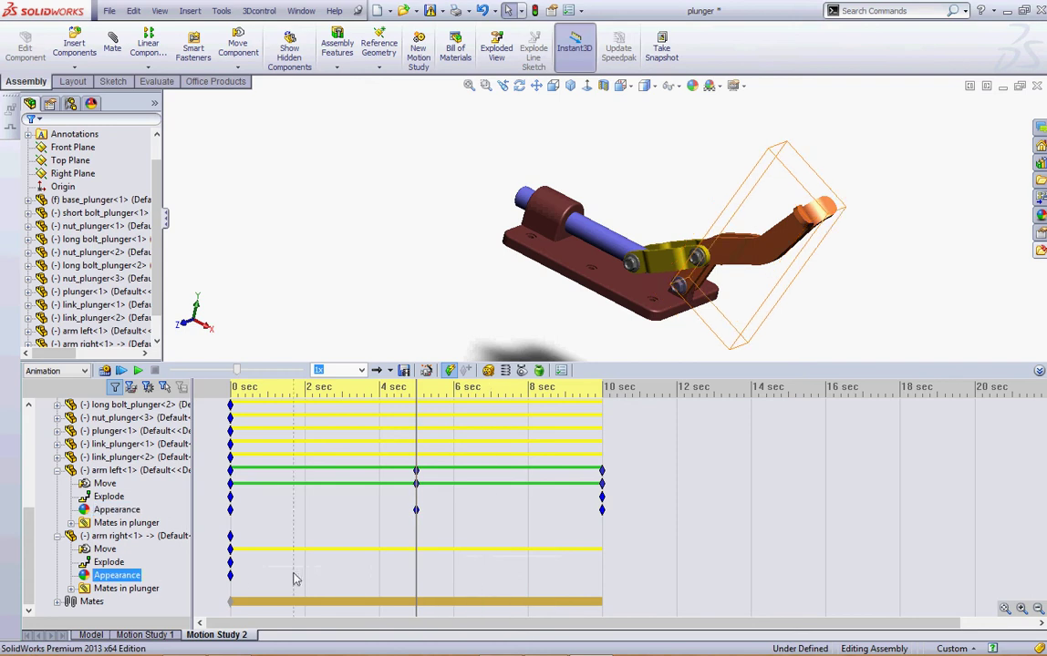
Copy the Appearance key of arm right<1> at 0 seconds to the 5-second mark.
right_click(231, 578)
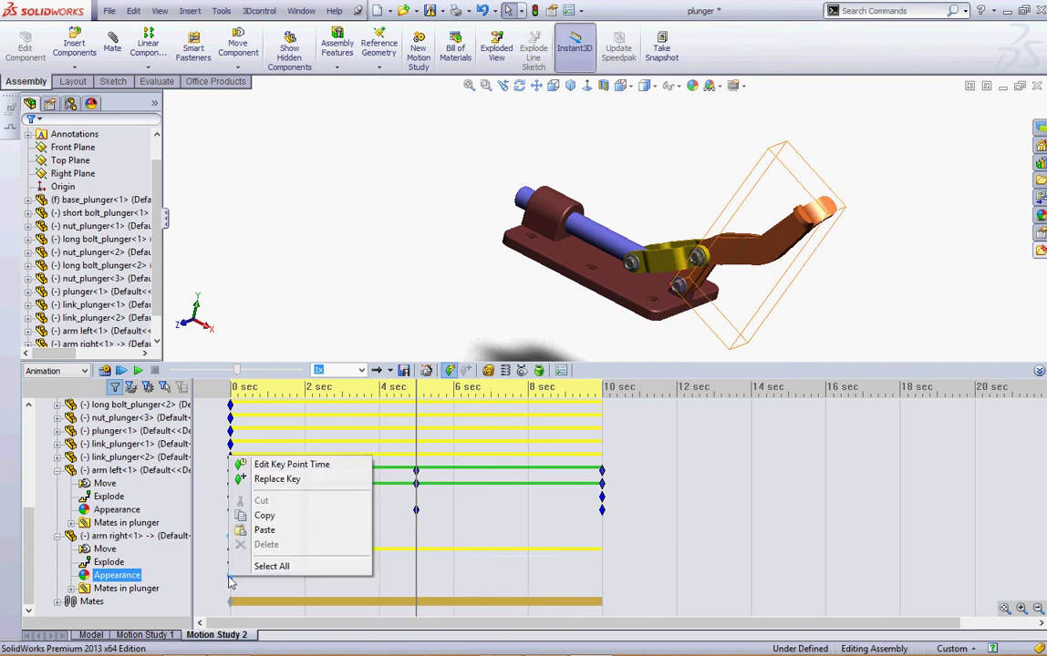
left_click(296, 516)
left_click(416, 535)
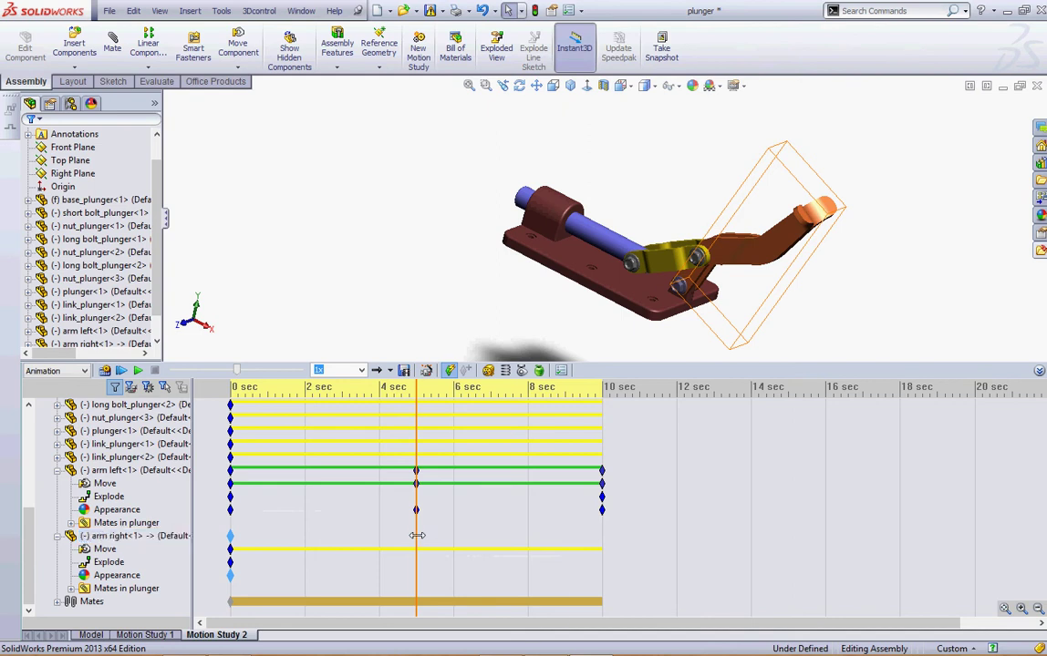
right_click(416, 535)
left_click(446, 566)
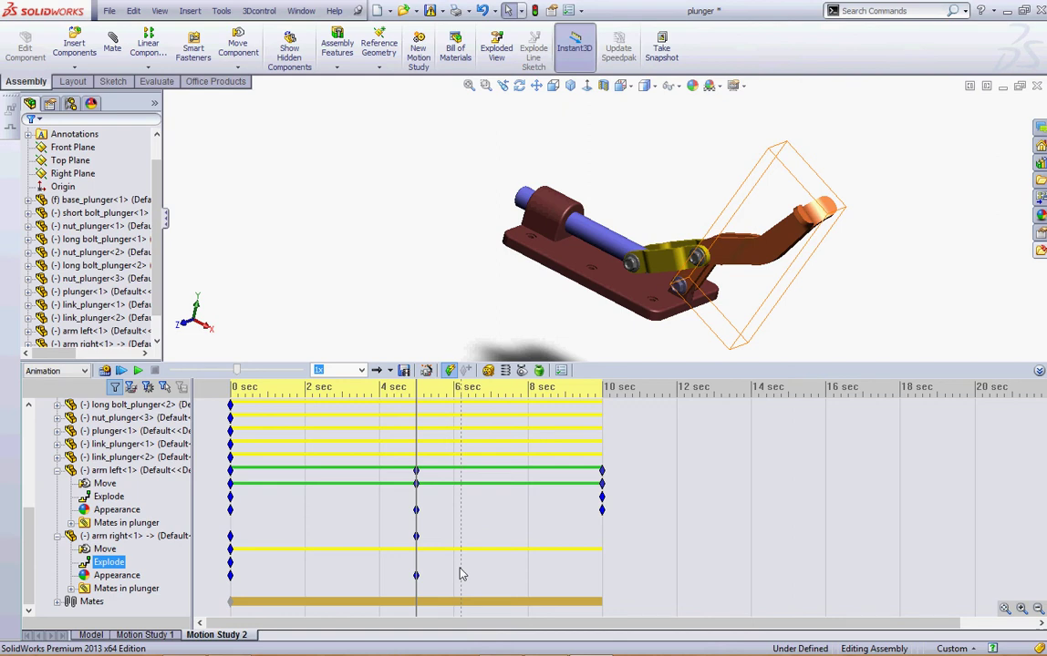
Set the time bar to 10 seconds and hide the arm left<1> component at that time.
left_click(602, 388)
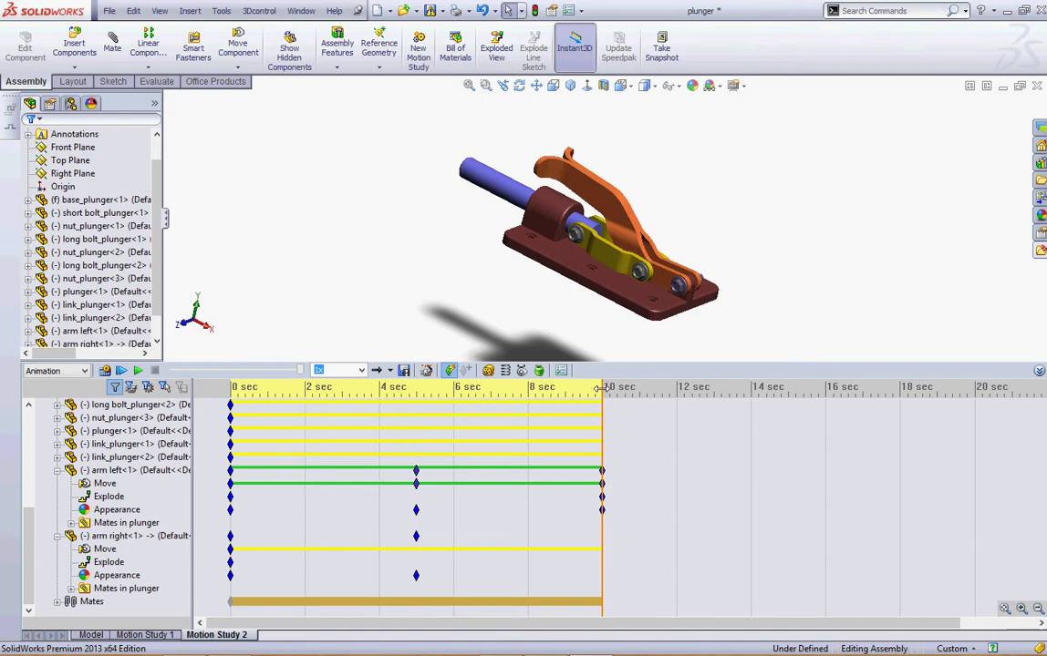
left_click(702, 538)
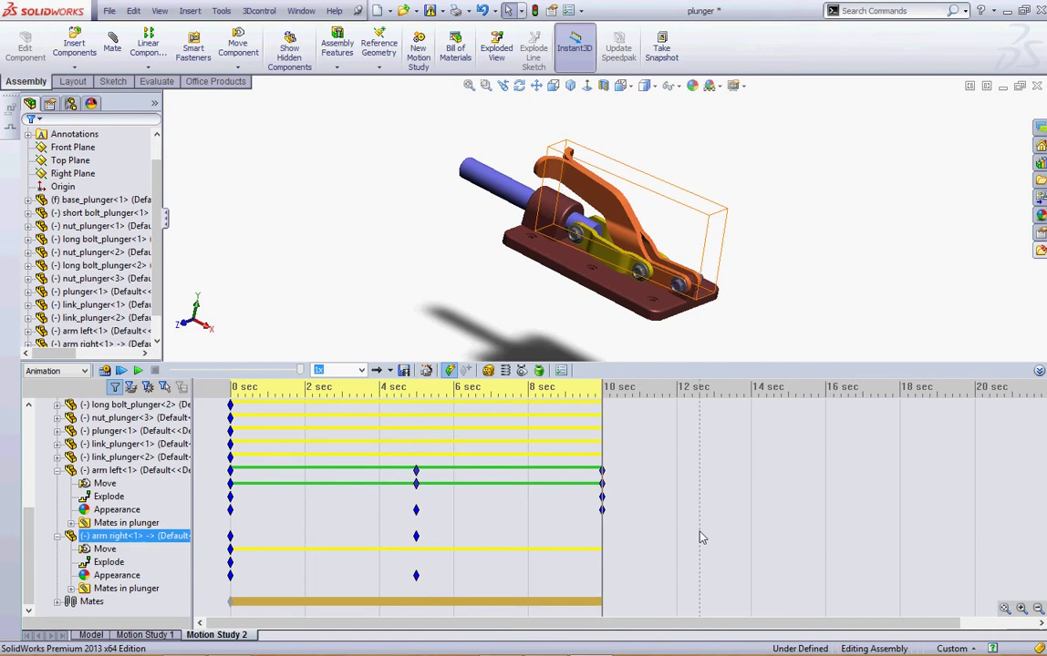
left_click(708, 522)
key("ctrl+2")
mouse_move(719, 497)
left_mouse_down()
mouse_move(656, 533)
mouse_move(617, 535)
mouse_move(625, 516)
mouse_move(629, 550)
left_mouse_up()
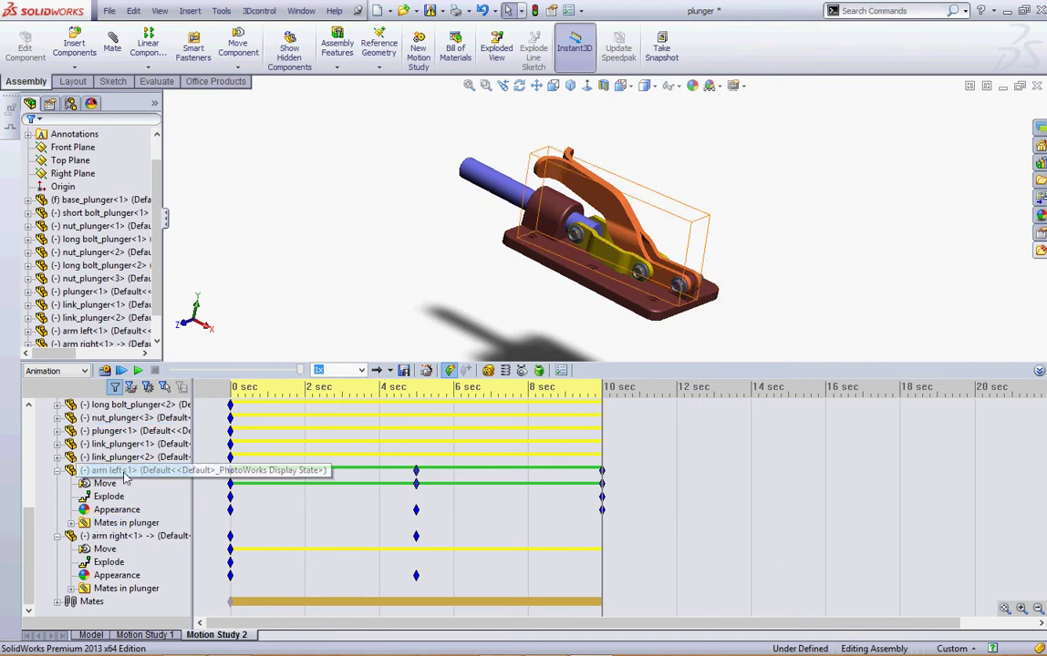
left_click(108, 496)
left_click(117, 510, "shift")
right_click(124, 472)
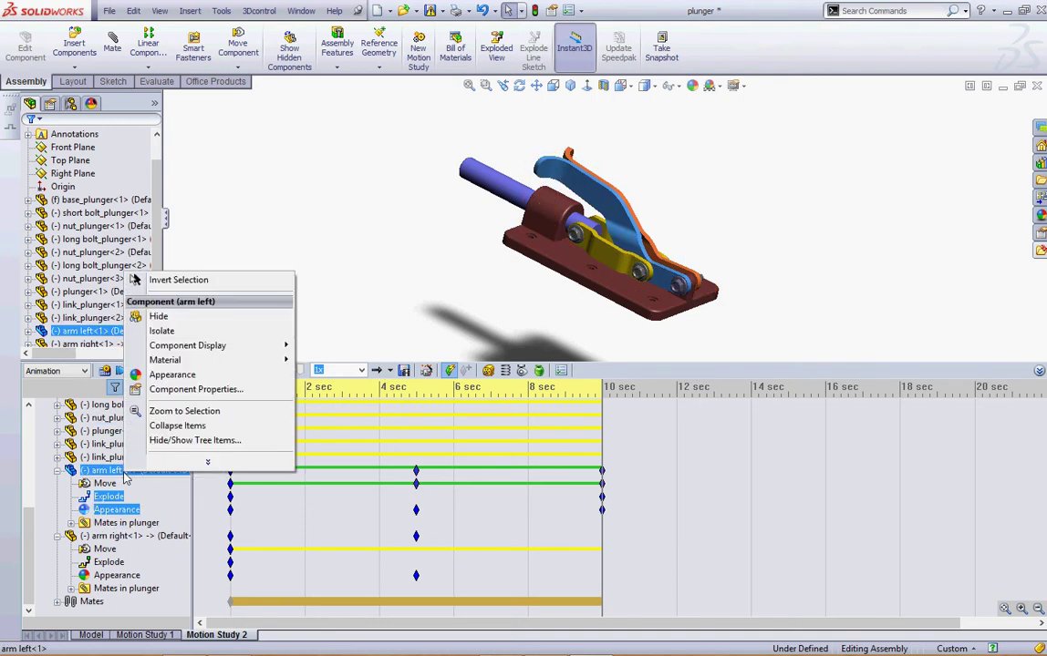
left_click(200, 321)
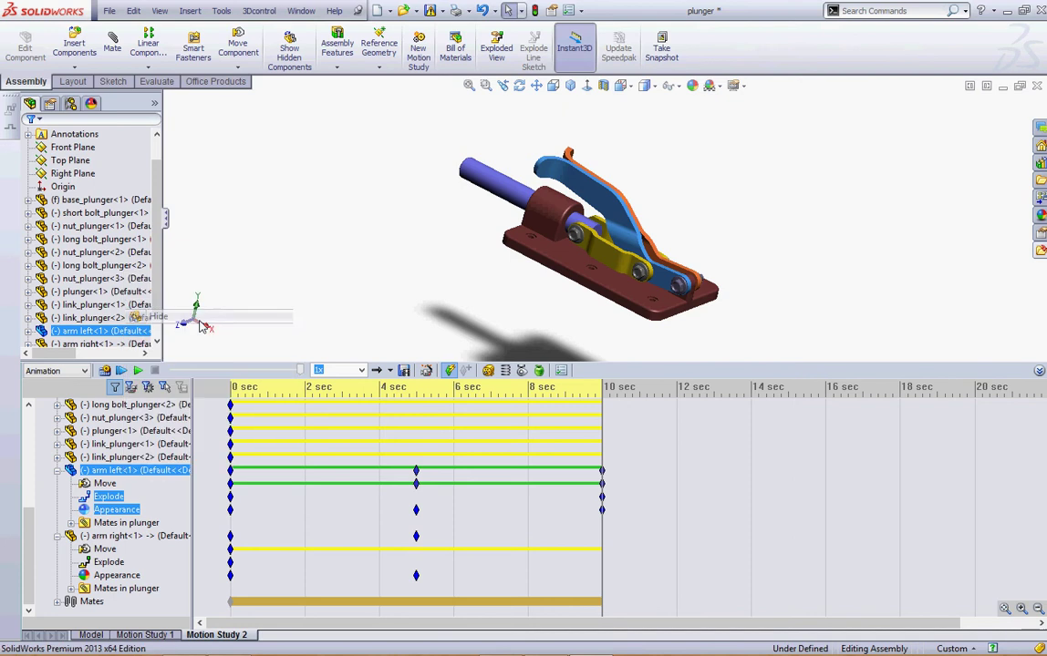
Hide the arm right<1> component at the 10-second mark as well.
left_click(137, 537)
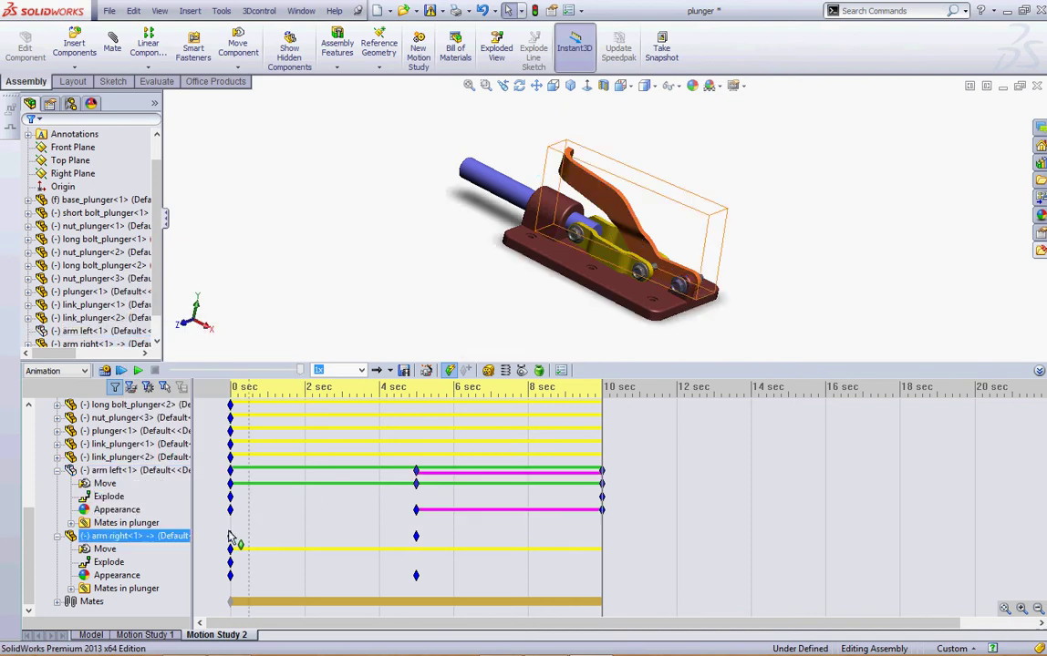
right_click(142, 536)
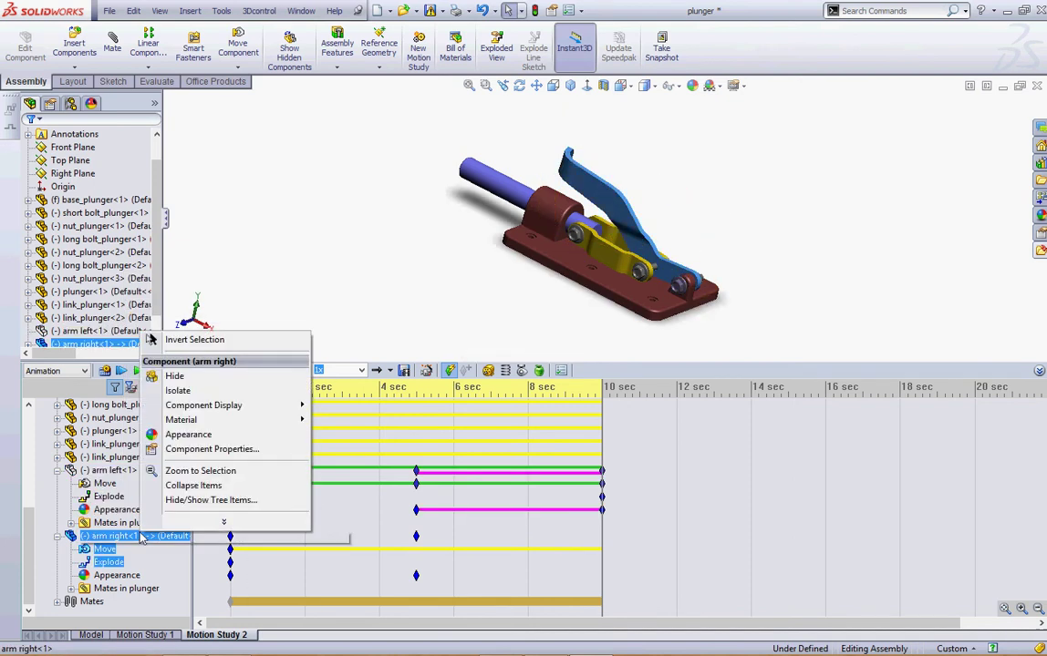
left_click(224, 377)
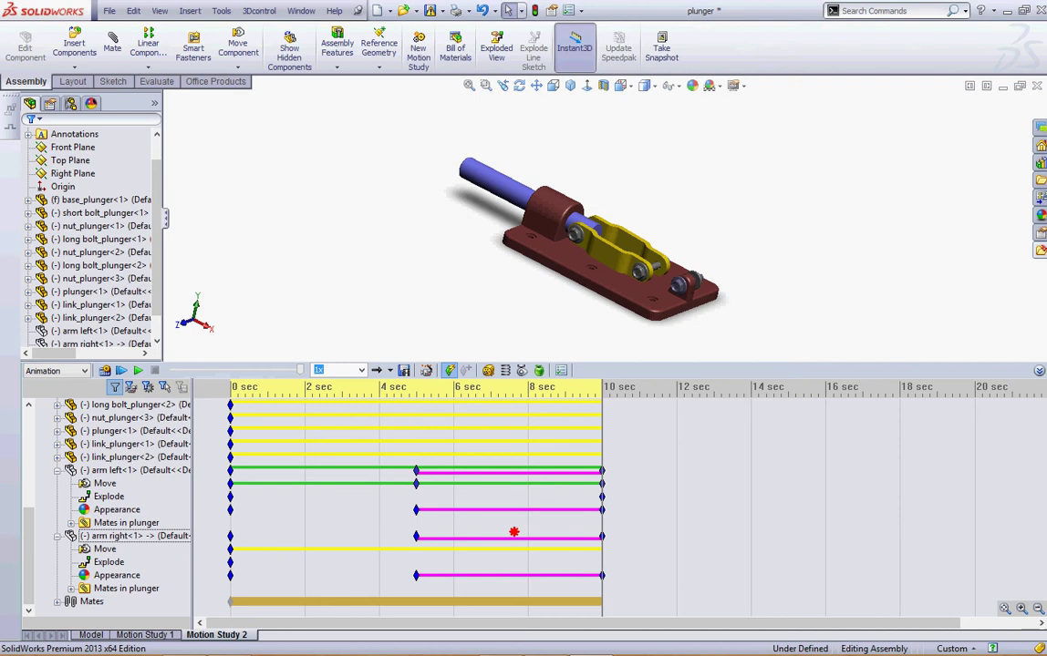
mouse_move(512, 532)
left_mouse_down()
mouse_move(482, 516)
mouse_move(494, 524)
left_mouse_up()
left_click_drag(518, 577, 490, 576)
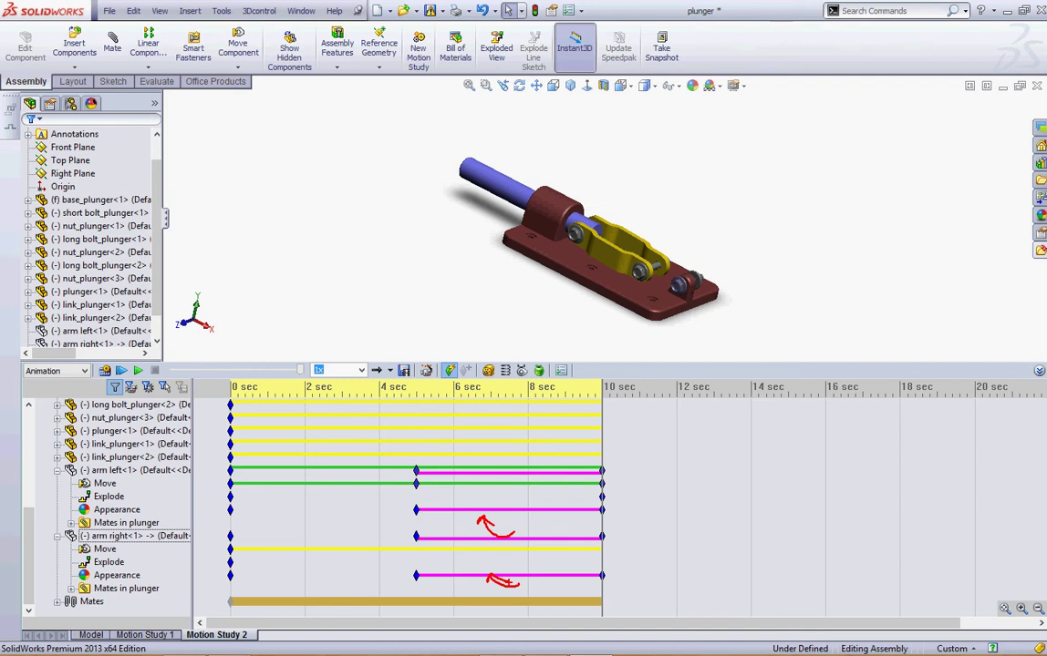
key("Escape")
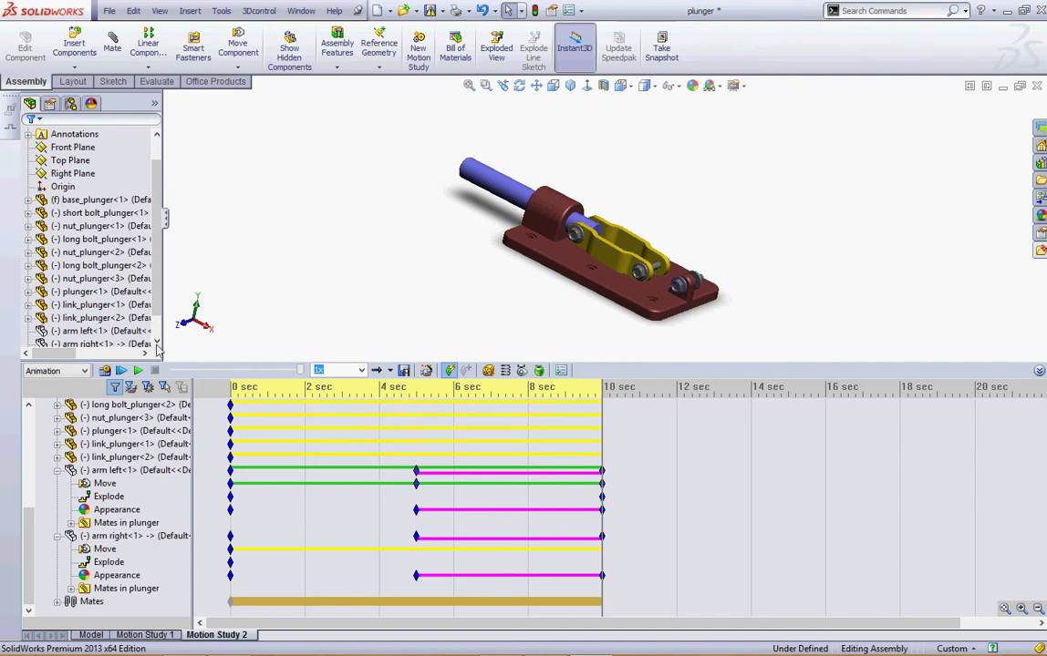
Return the time bar to 0 seconds and calculate Motion Study 2 to play the arms' fade-out.
left_click(230, 390)
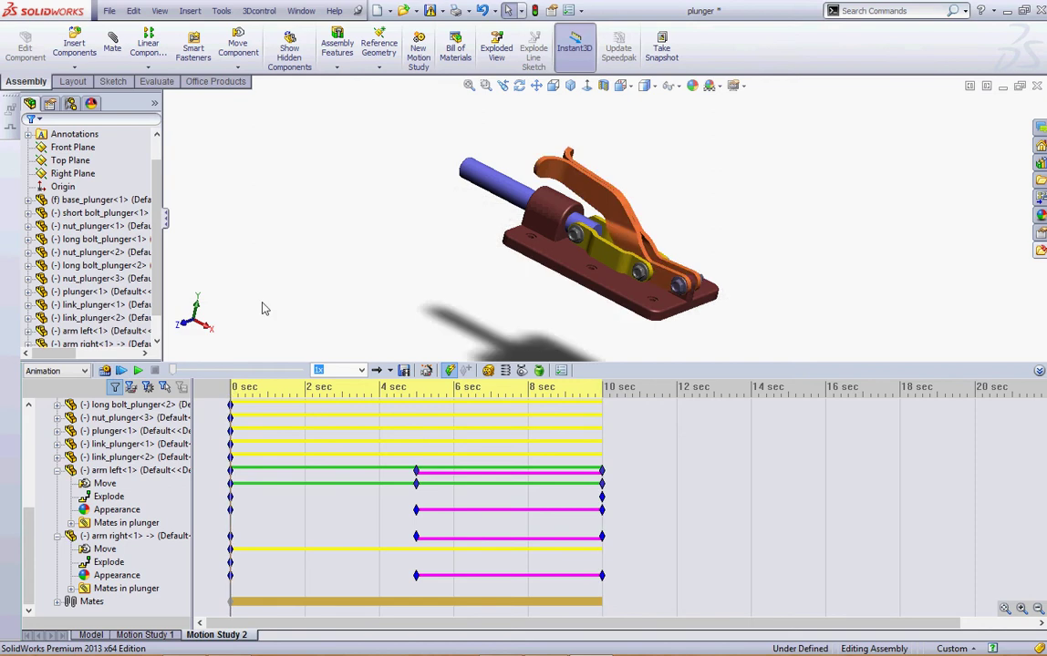
left_click(91, 344)
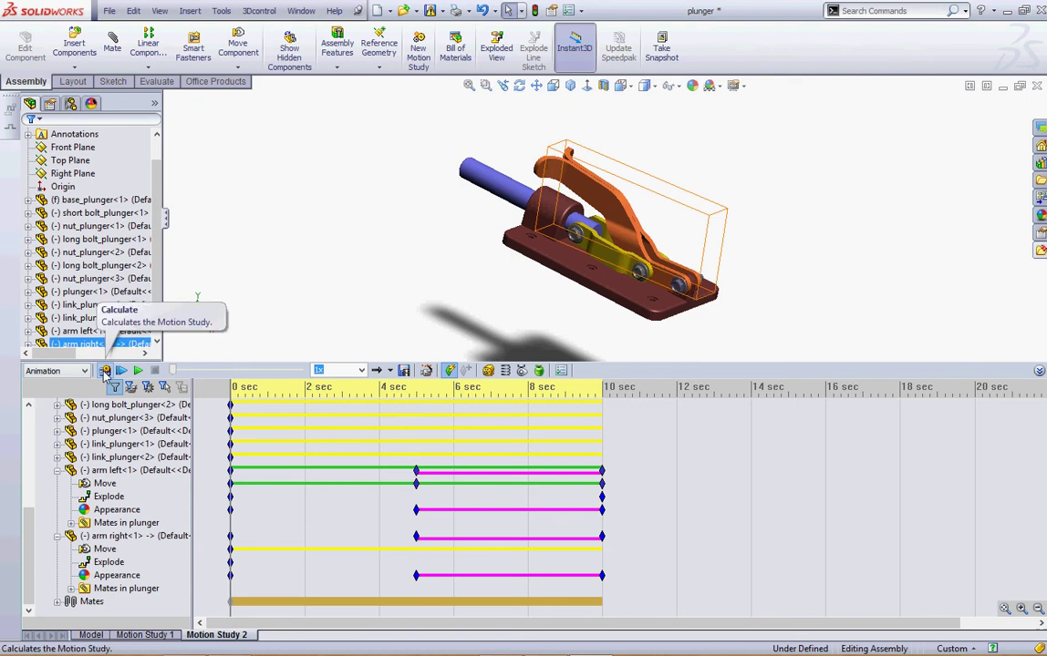
left_click(104, 371)
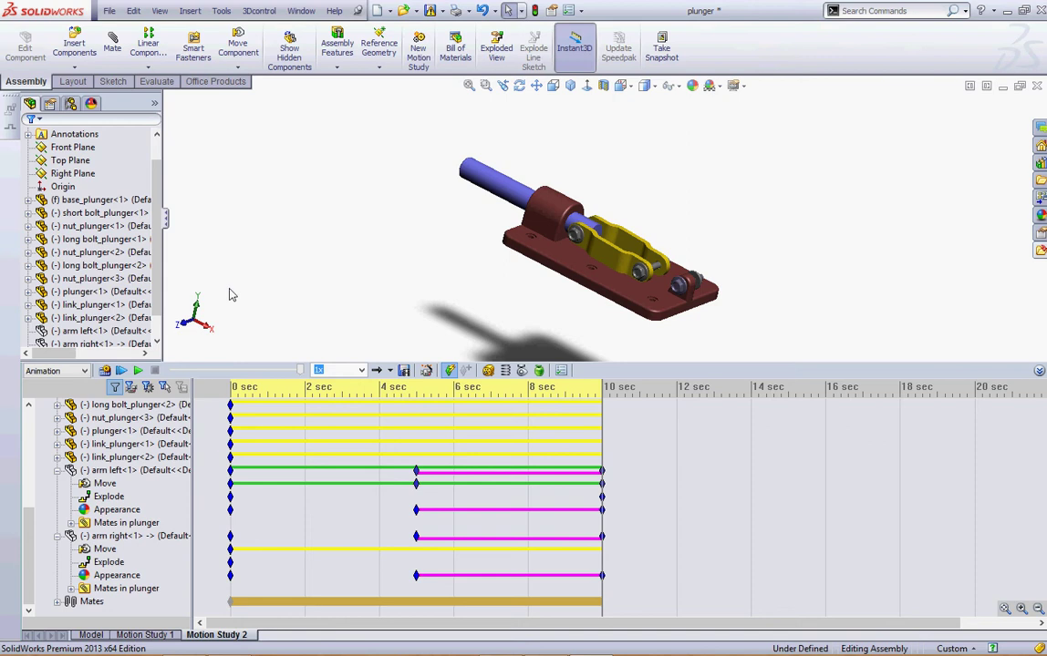
Set the time bar to 5 seconds and change the appearance of base_plunger<1> to blue from the standard color swatches.
left_click(369, 444)
left_click(420, 404)
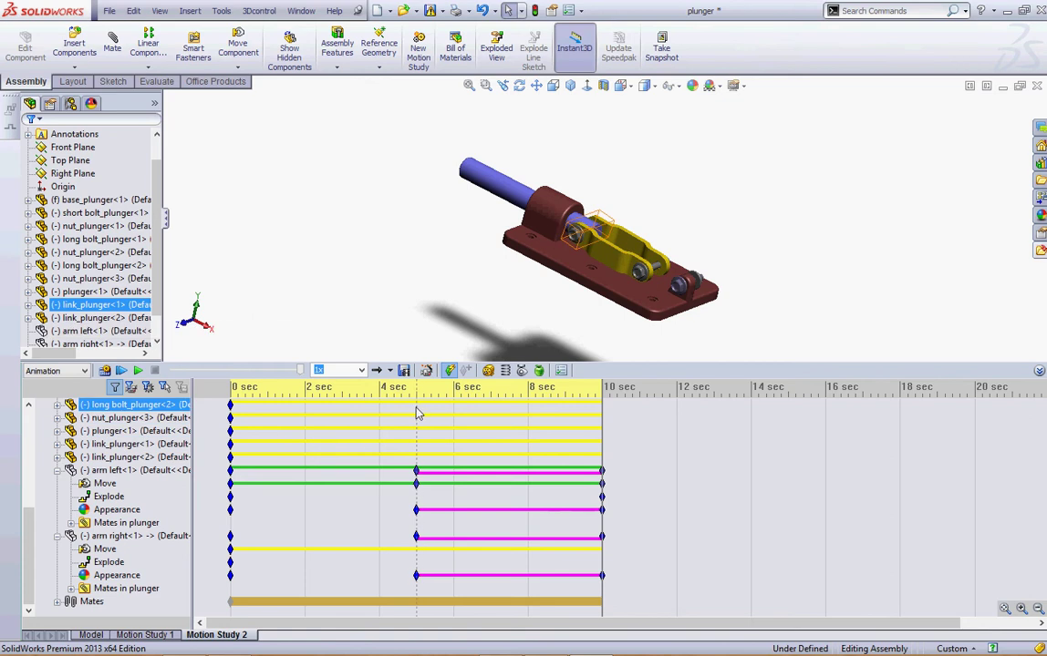
left_click(417, 415)
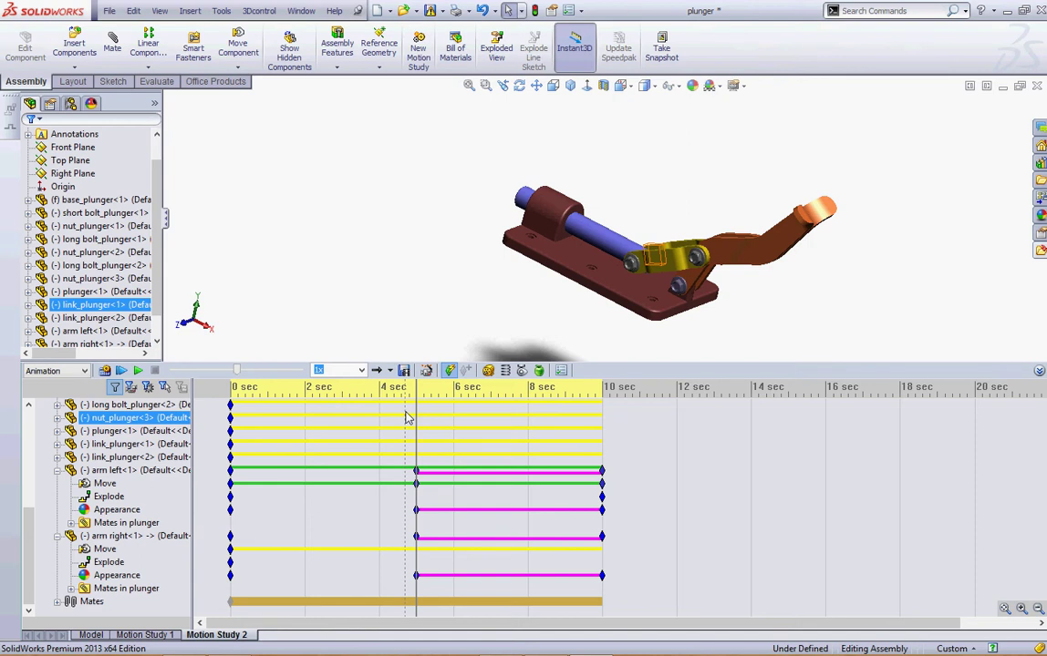
left_click_drag(29, 492, 39, 399)
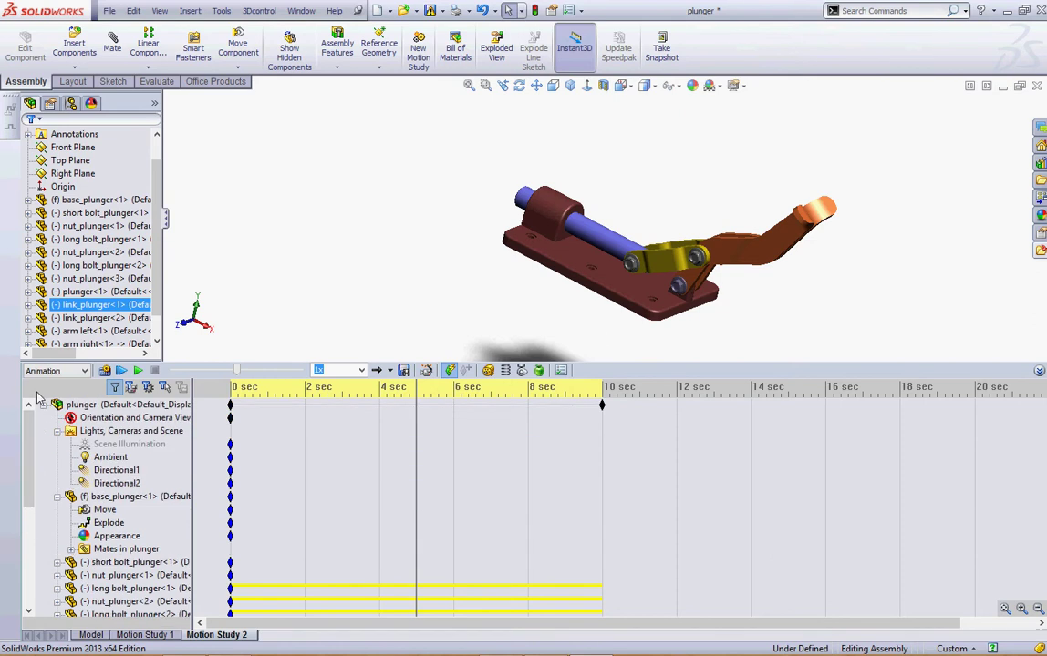
mouse_move(137, 470)
left_mouse_down()
mouse_move(91, 518)
mouse_move(146, 469)
left_mouse_up()
left_click(125, 522)
left_click(124, 537)
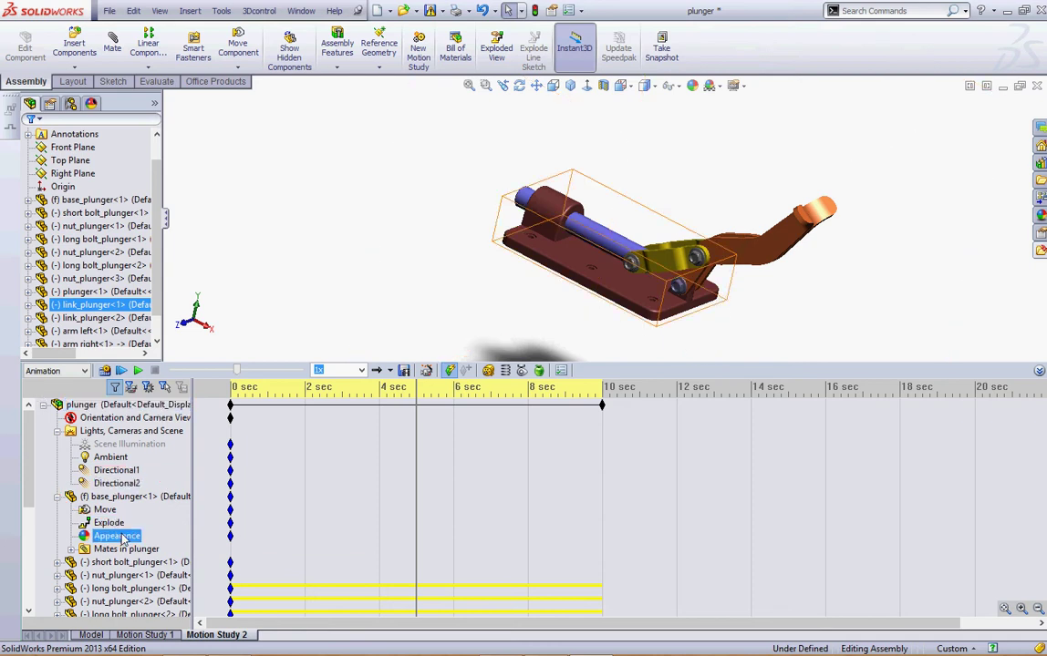
right_click(125, 534)
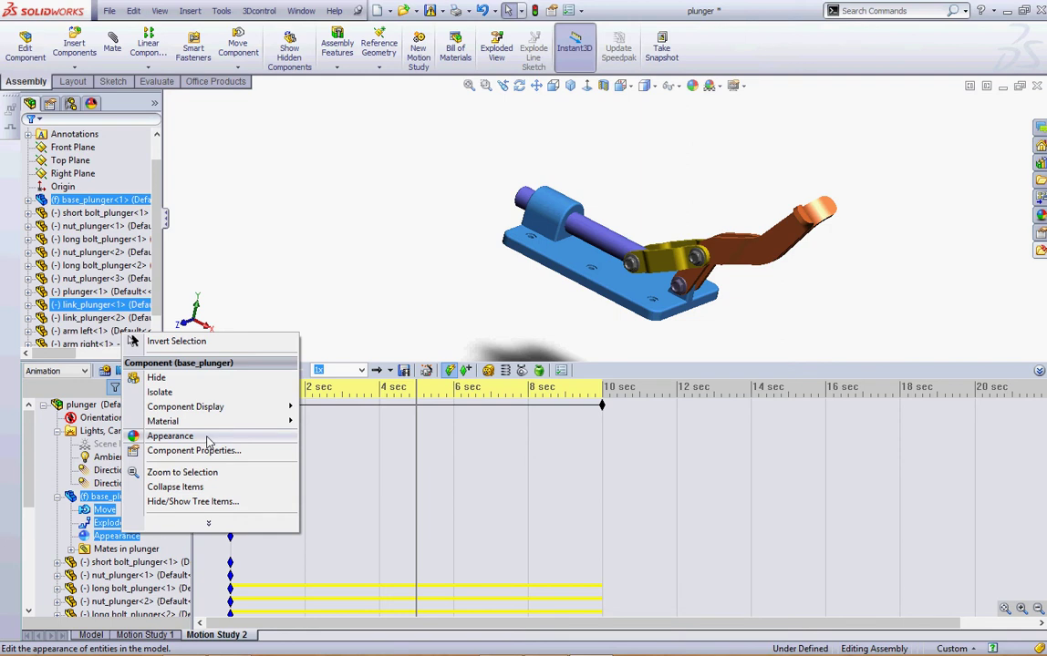
left_click(208, 442)
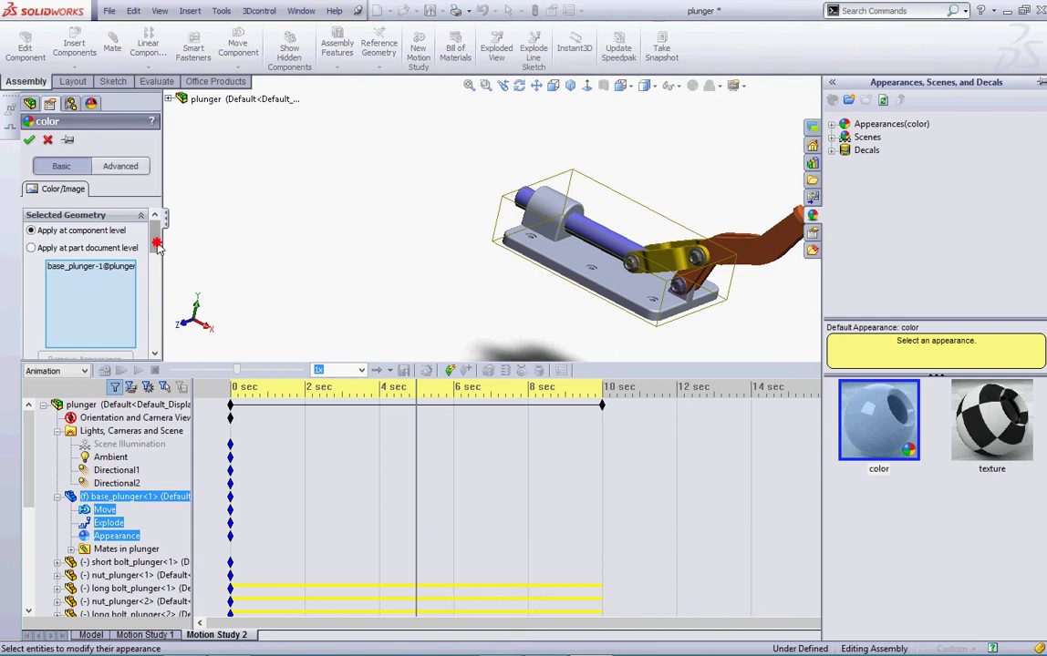
left_click_drag(154, 239, 135, 290)
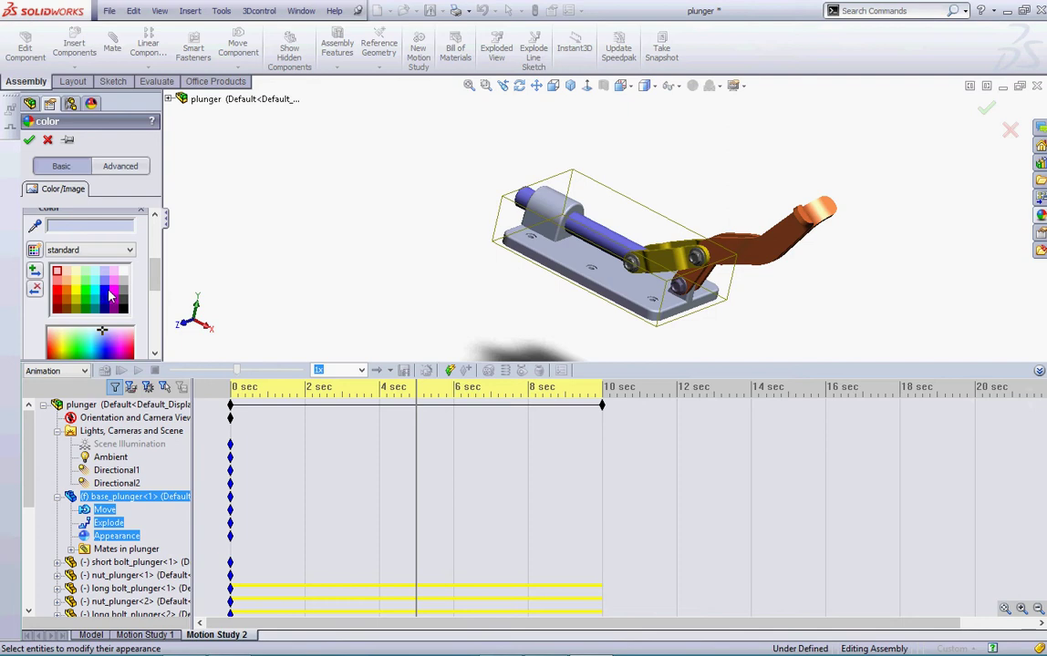
left_click(106, 293)
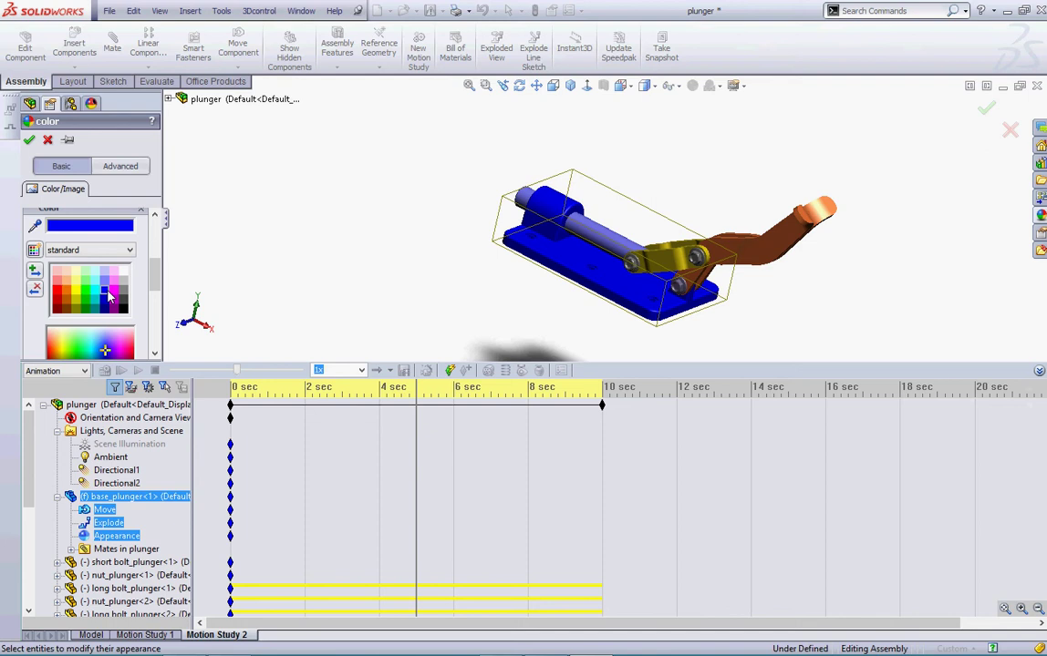
left_click(28, 141)
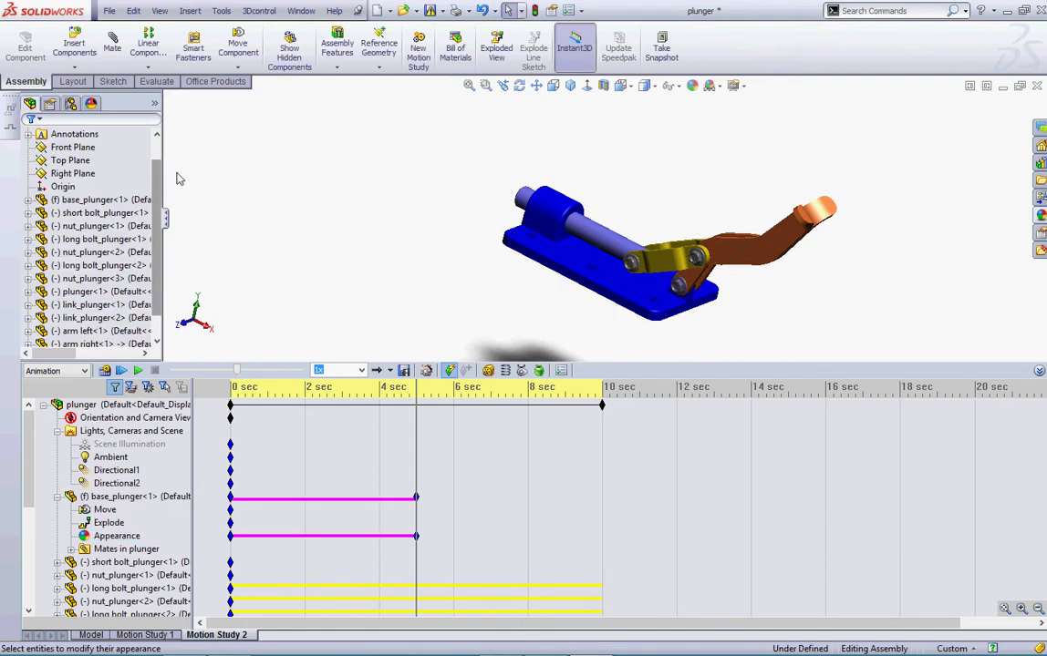
Return the time bar to 0 seconds and play Motion Study 2 from the start to review the base's color change.
mouse_move(346, 455)
left_mouse_down()
mouse_move(305, 461)
mouse_move(294, 499)
mouse_move(311, 484)
left_mouse_up()
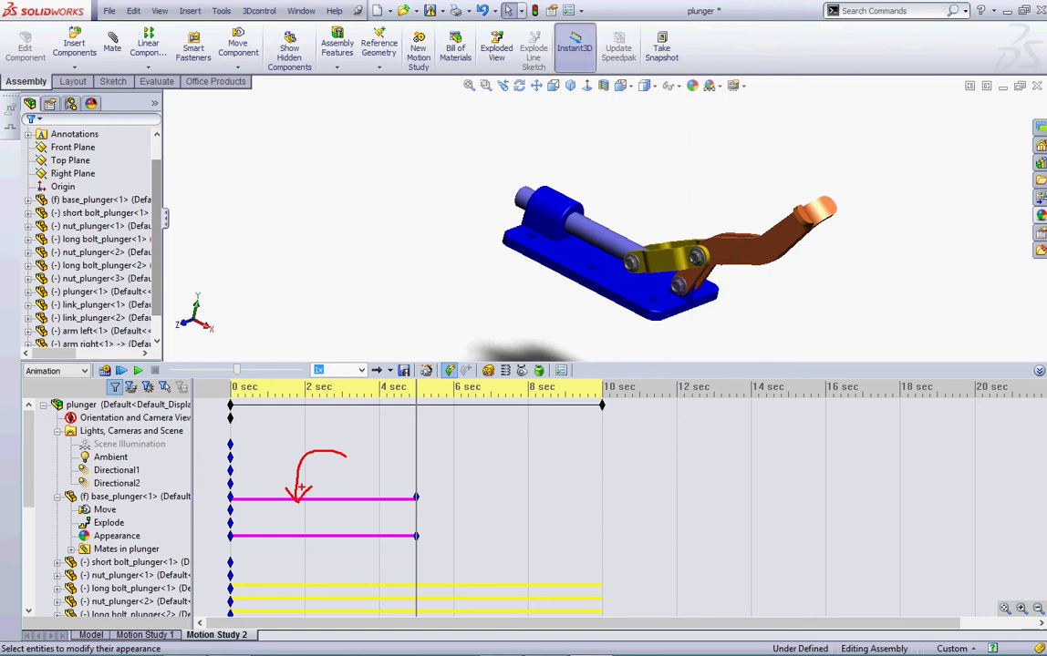
key("Escape")
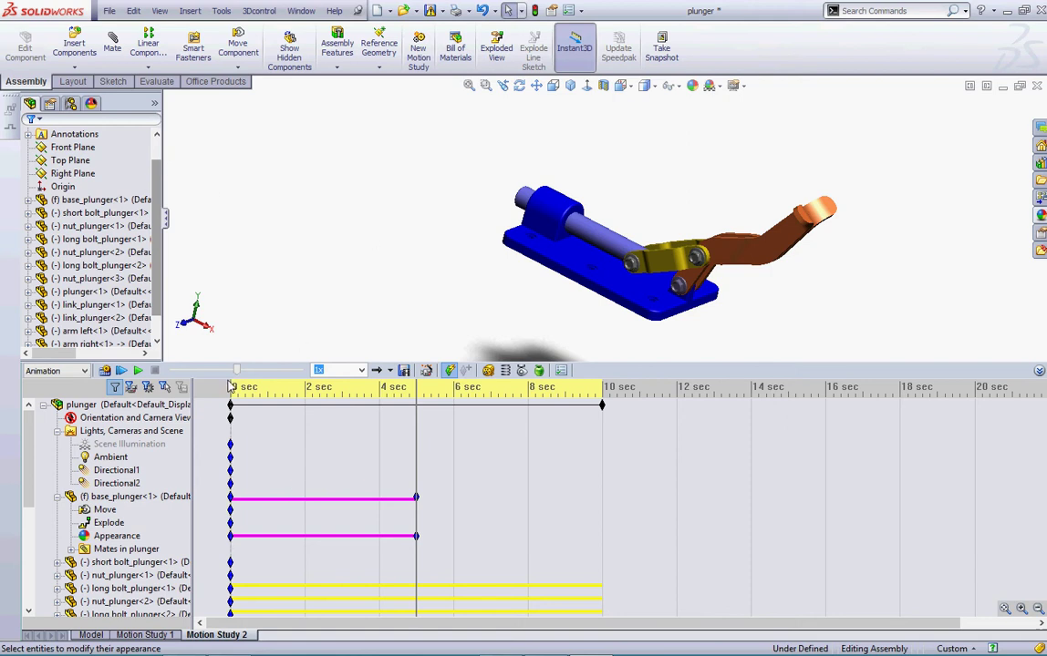
left_click(208, 391)
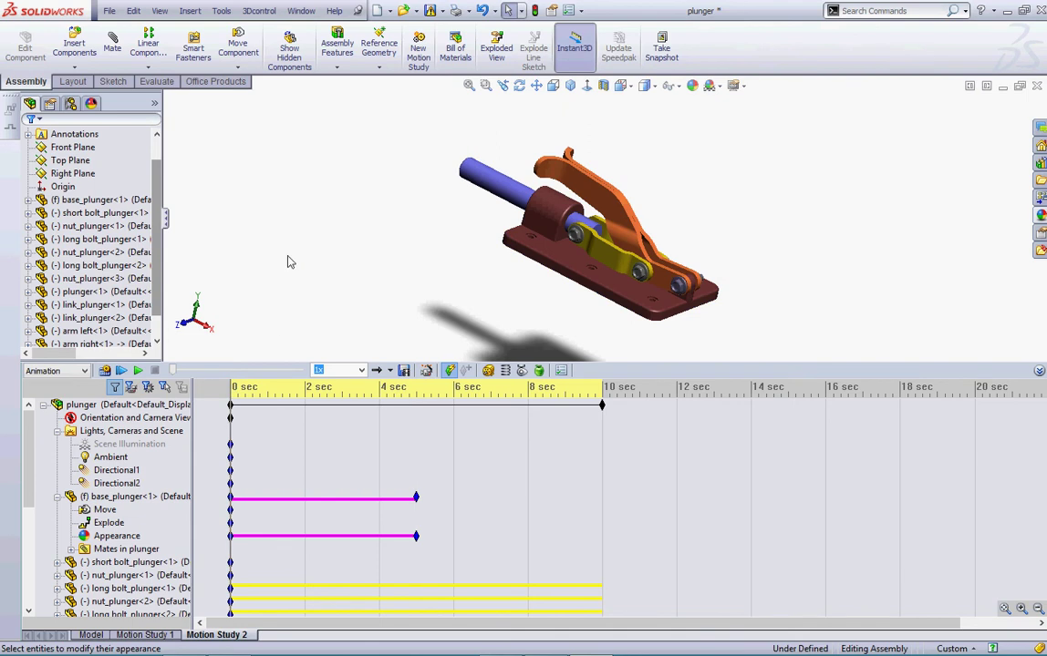
left_click(121, 369)
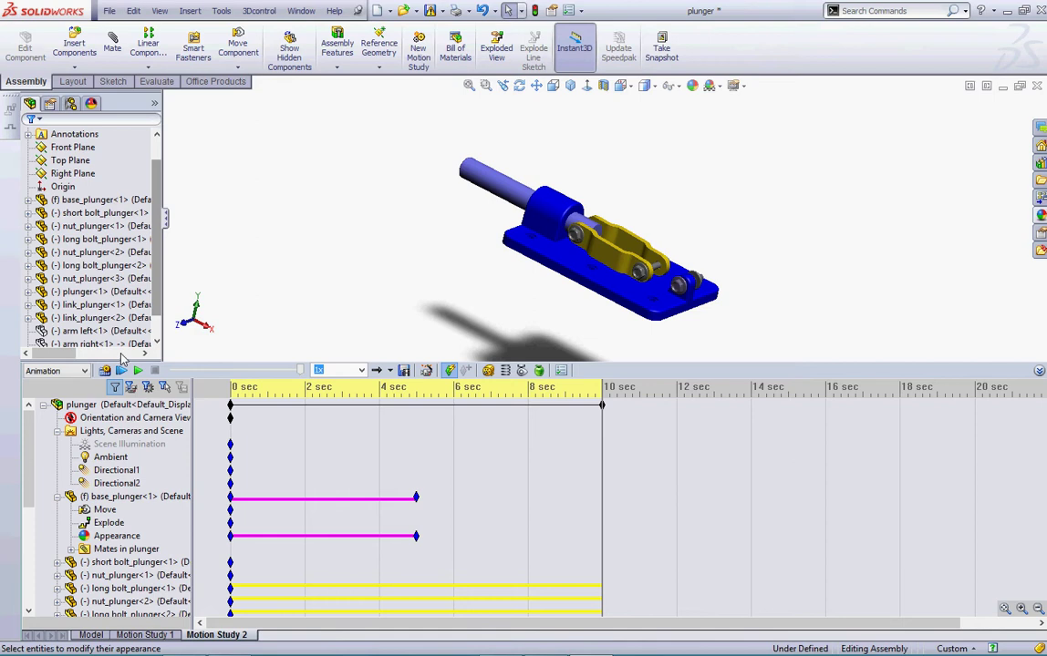
Select the plunger<1> component and expand its entry in the motion tree to expose its appearance track.
left_click(100, 331)
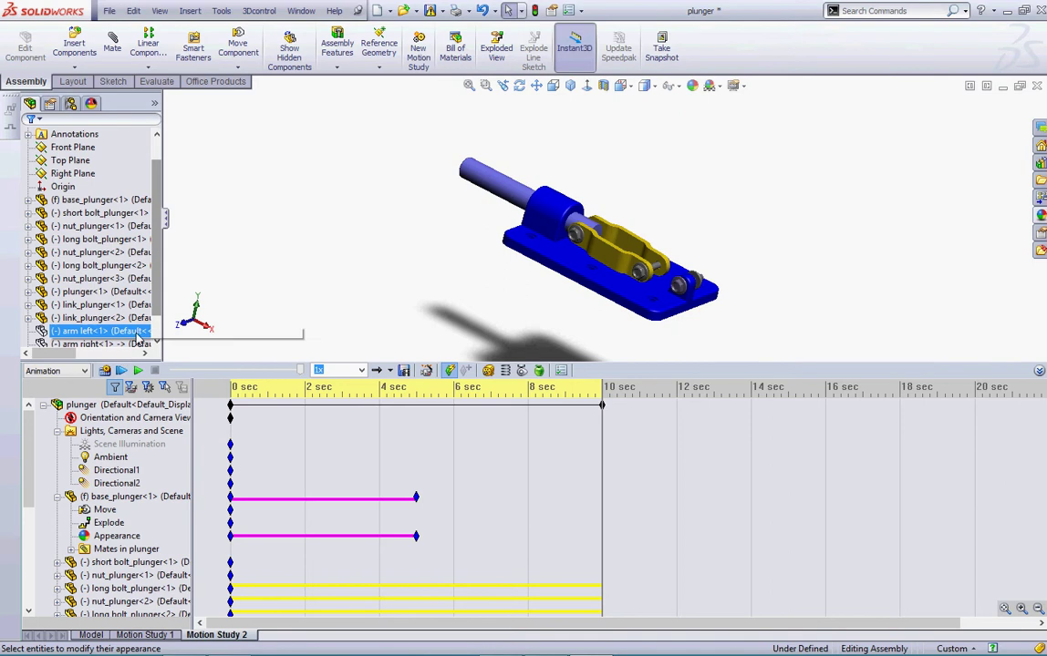
left_click(132, 497)
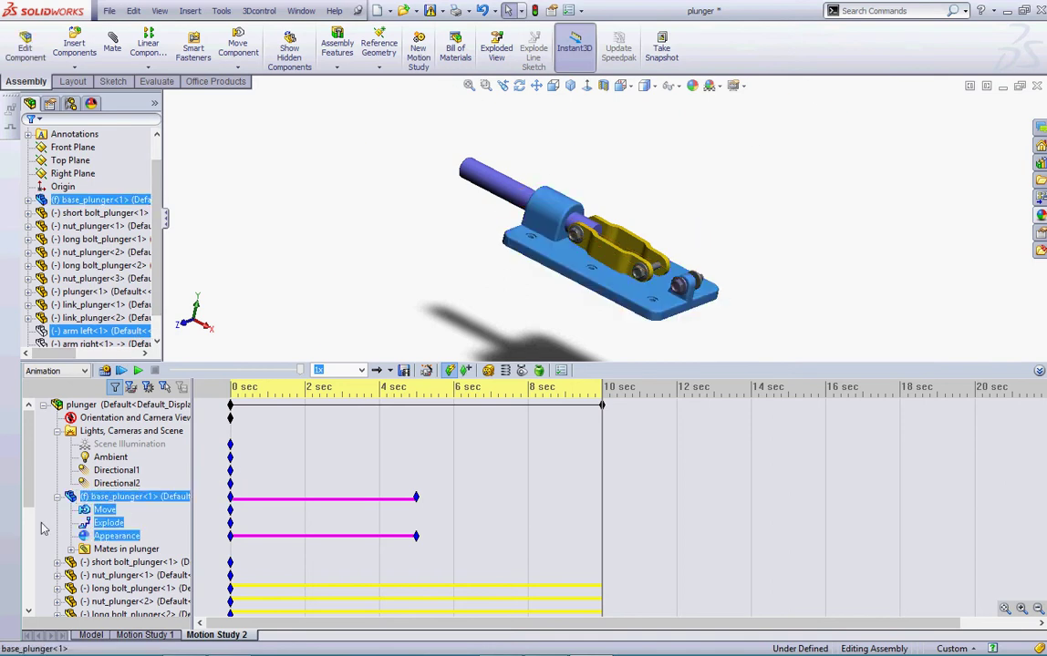
left_click_drag(28, 451, 32, 520)
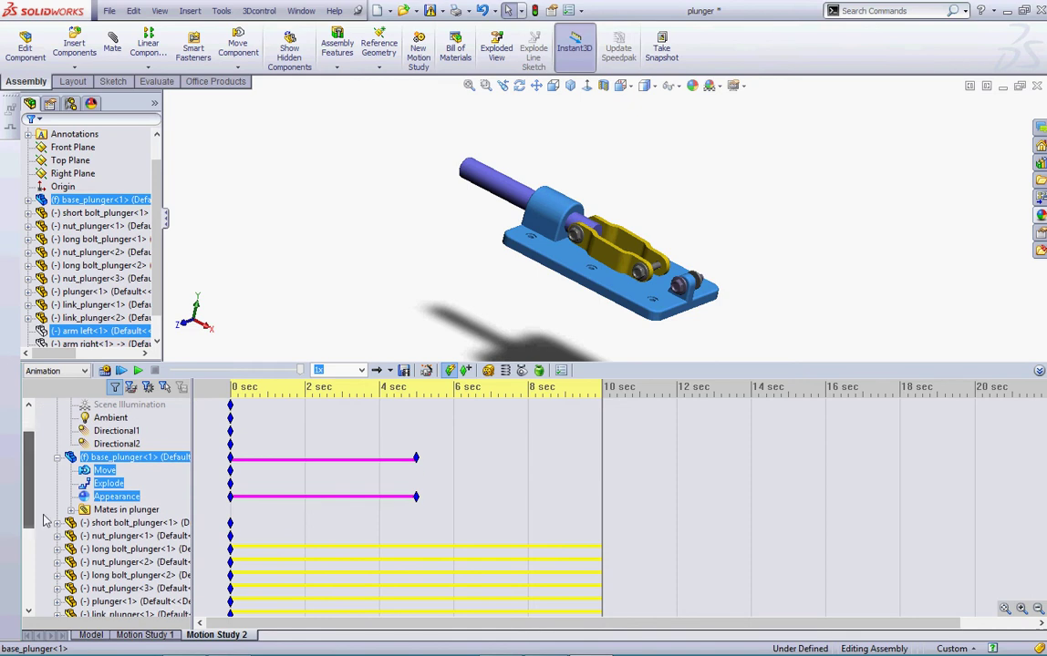
left_click(491, 187)
left_click(490, 187)
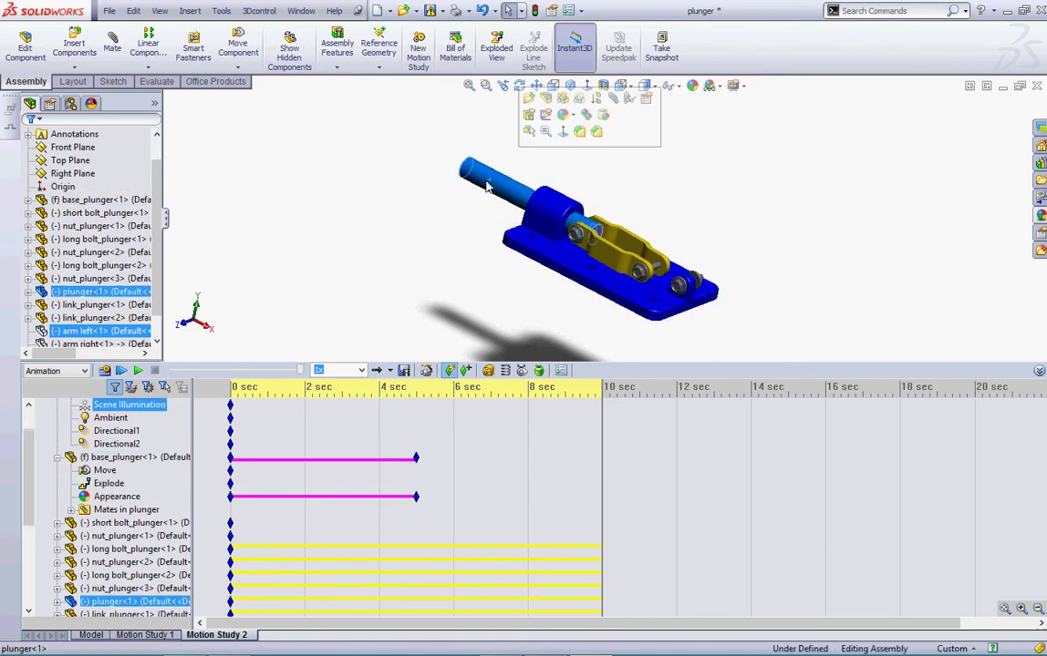
left_click_drag(30, 492, 26, 534)
left_click(58, 510)
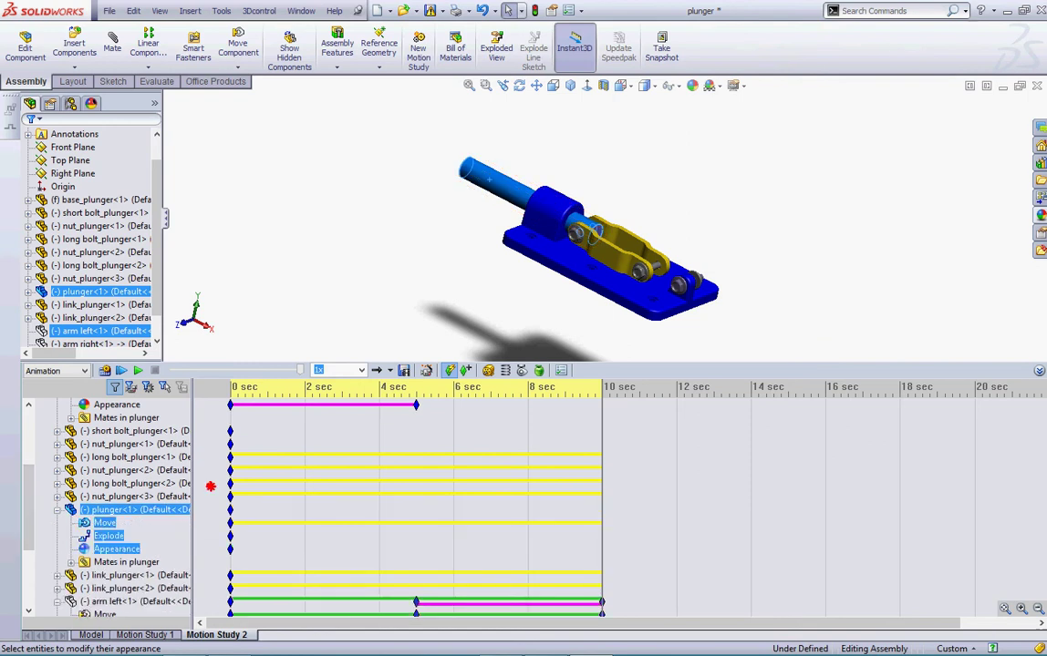
mouse_move(211, 486)
left_mouse_down()
mouse_move(34, 542)
mouse_move(227, 549)
mouse_move(230, 536)
left_mouse_up()
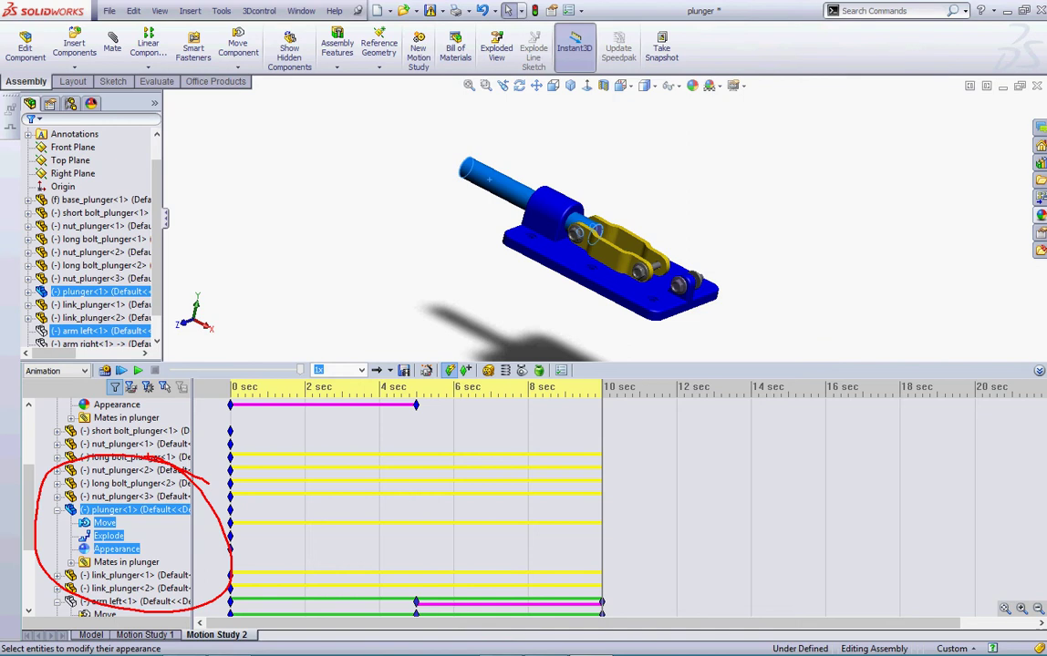
key("Escape")
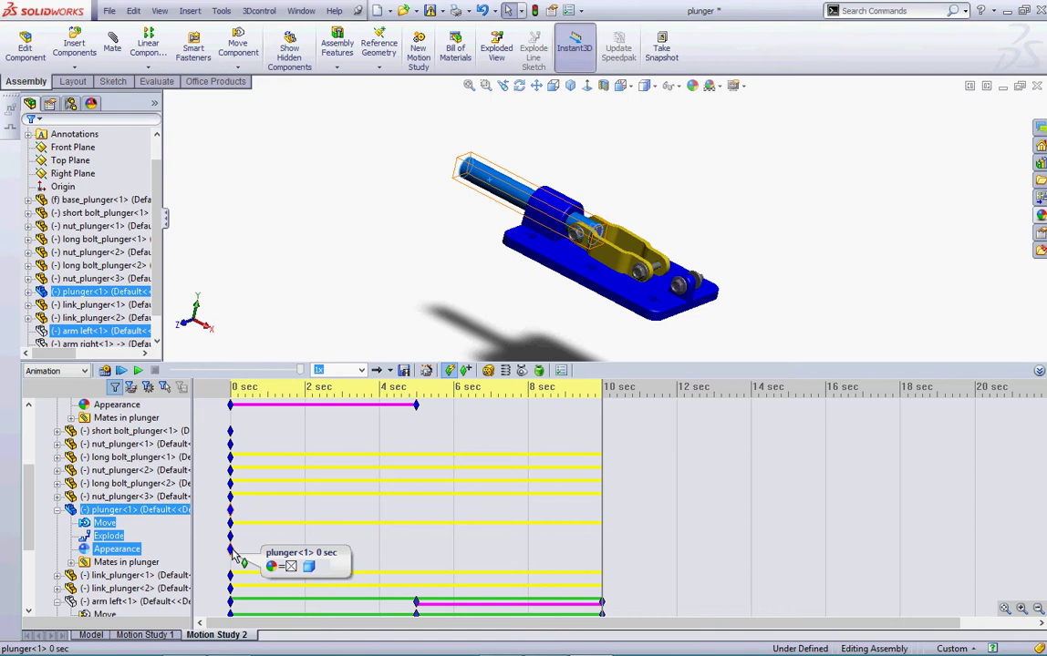
Copy the appearance key of plunger<1> at 0 seconds and paste it at 5 seconds.
left_click(231, 550)
right_click(231, 549)
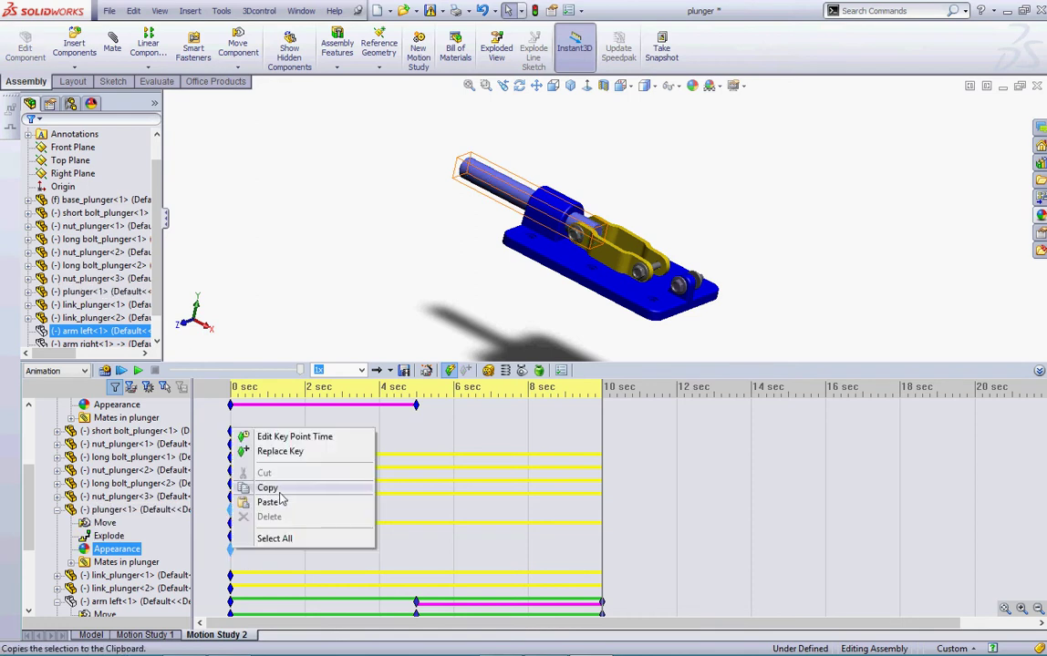
left_click(301, 486)
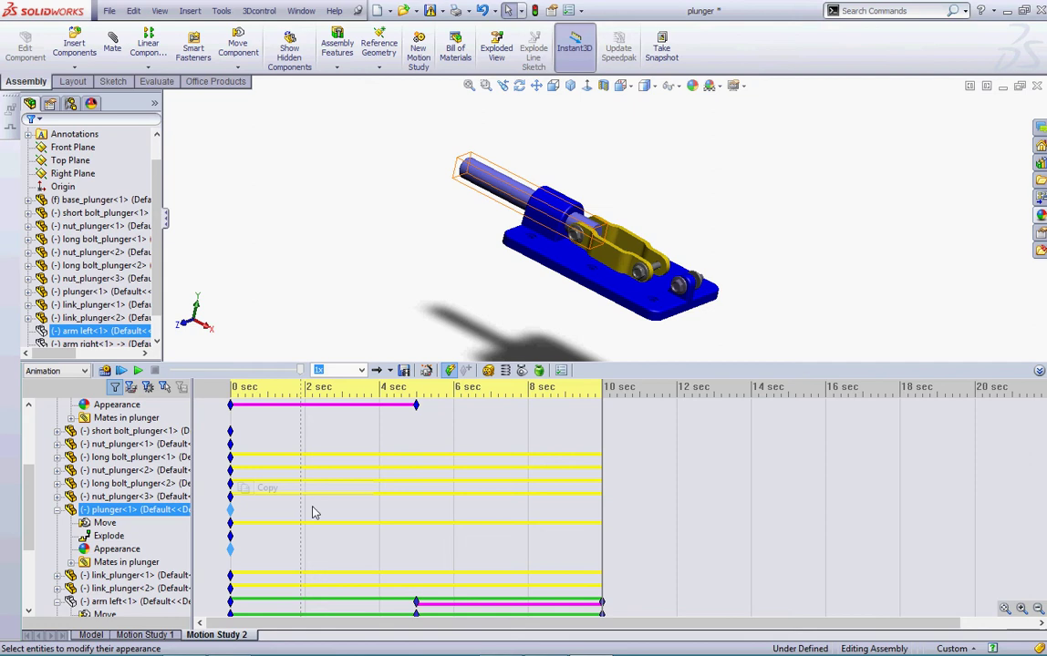
left_click(416, 432)
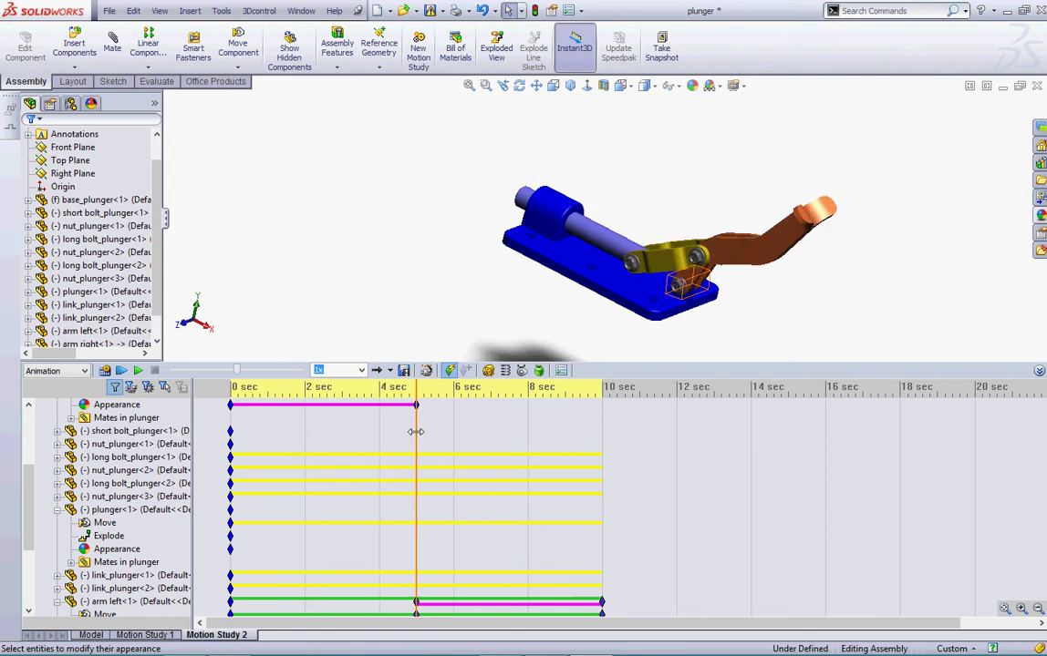
right_click(416, 432)
left_click(450, 477)
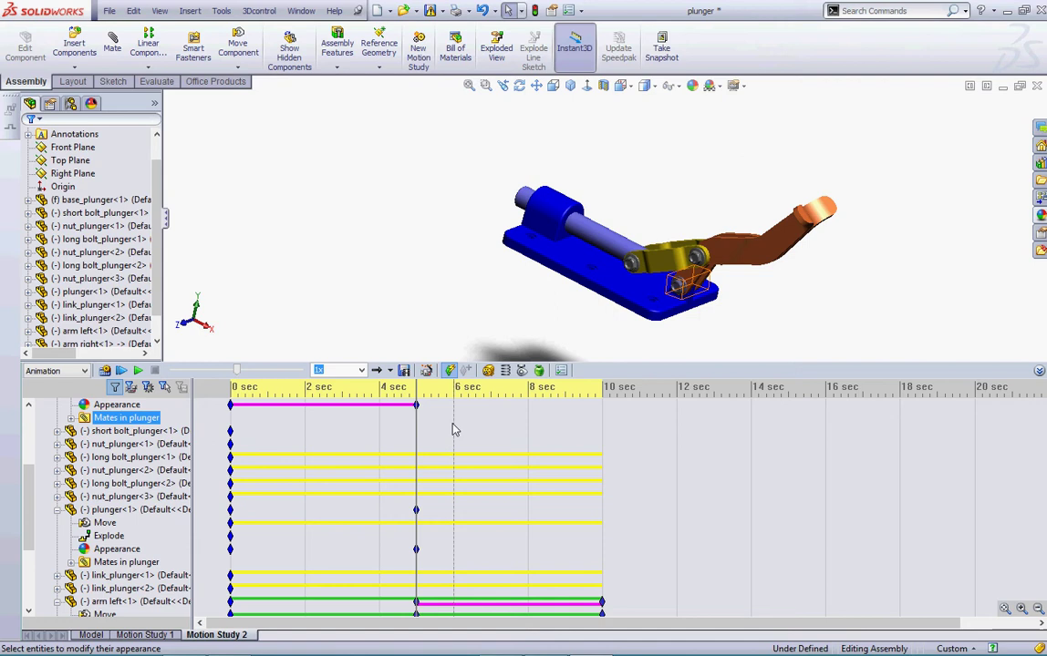
left_click(226, 563)
left_click(230, 551)
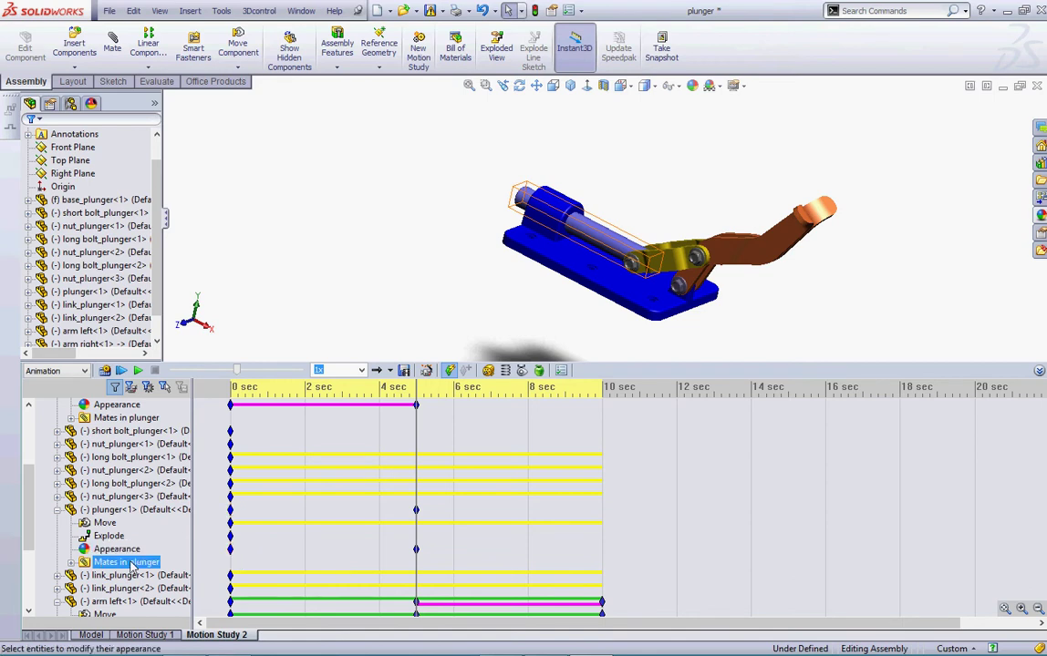
left_click(123, 550)
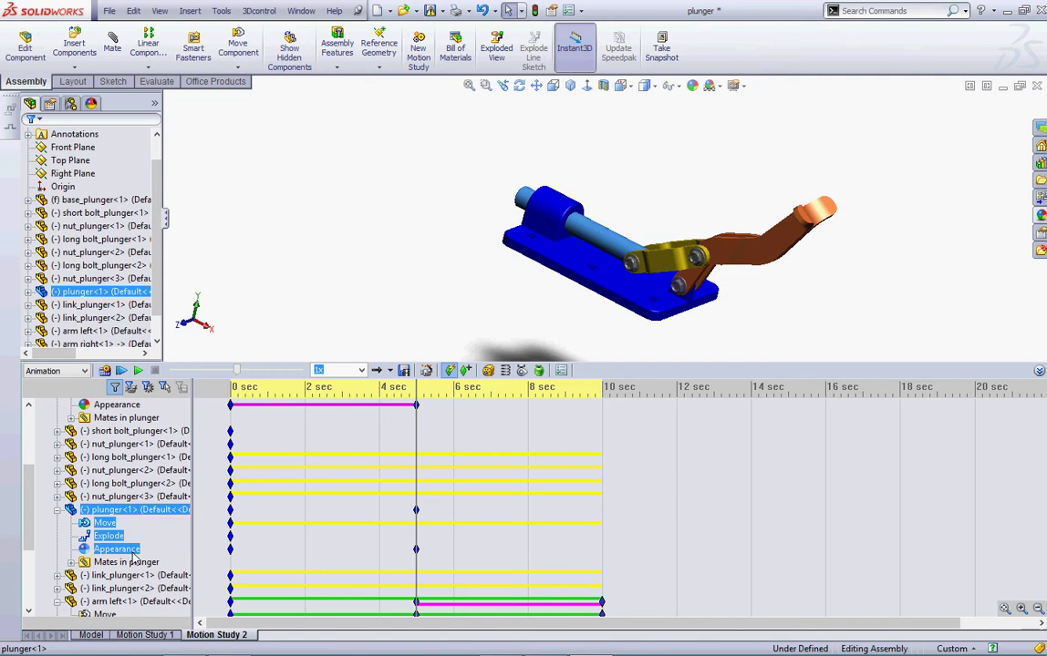
left_click(167, 552)
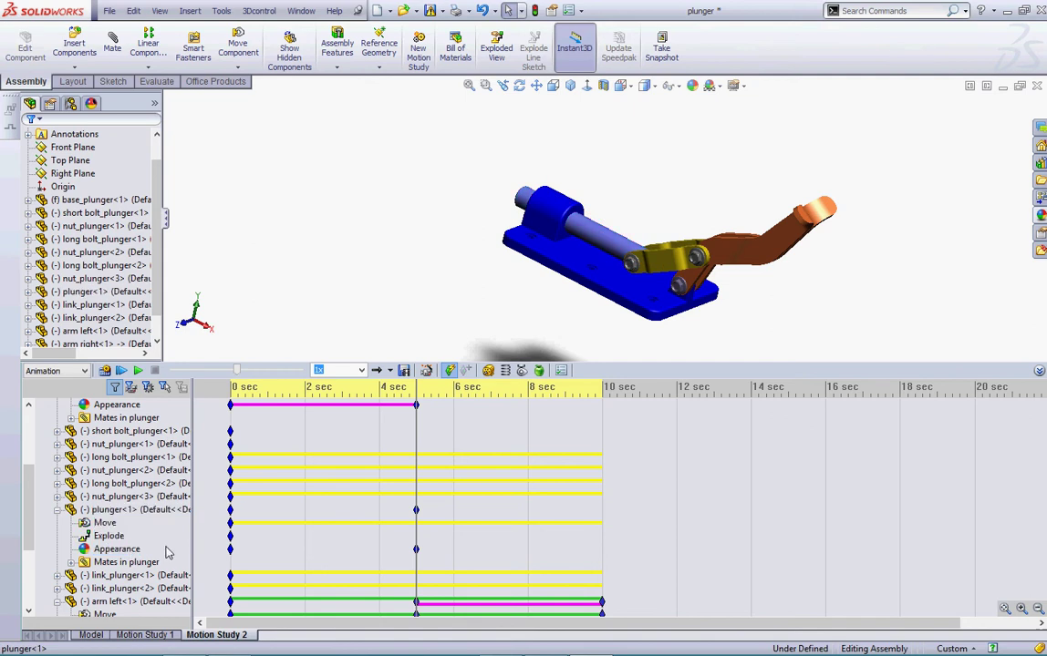
Set the time bar to 10 seconds and change the component display of plunger<1> to Wireframe.
left_click(602, 408)
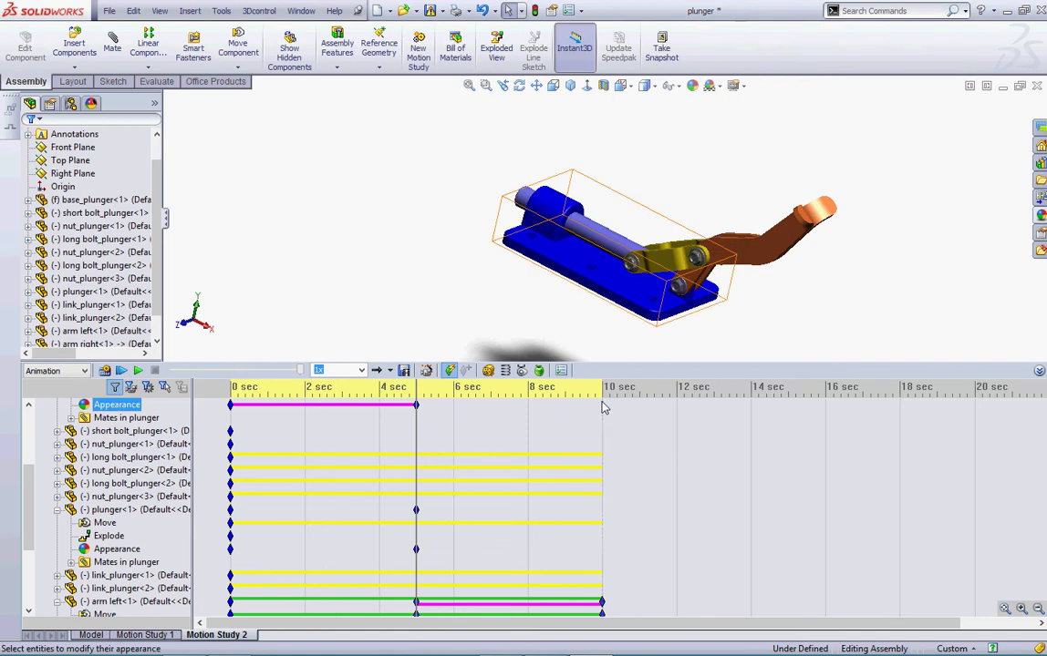
left_click(602, 408)
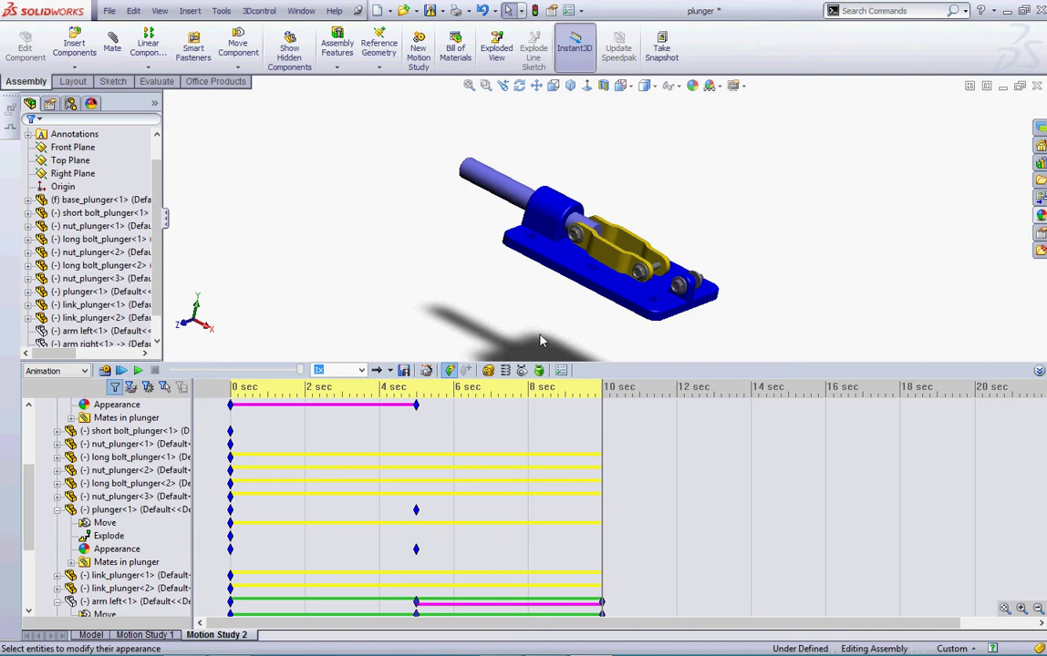
right_click(128, 511)
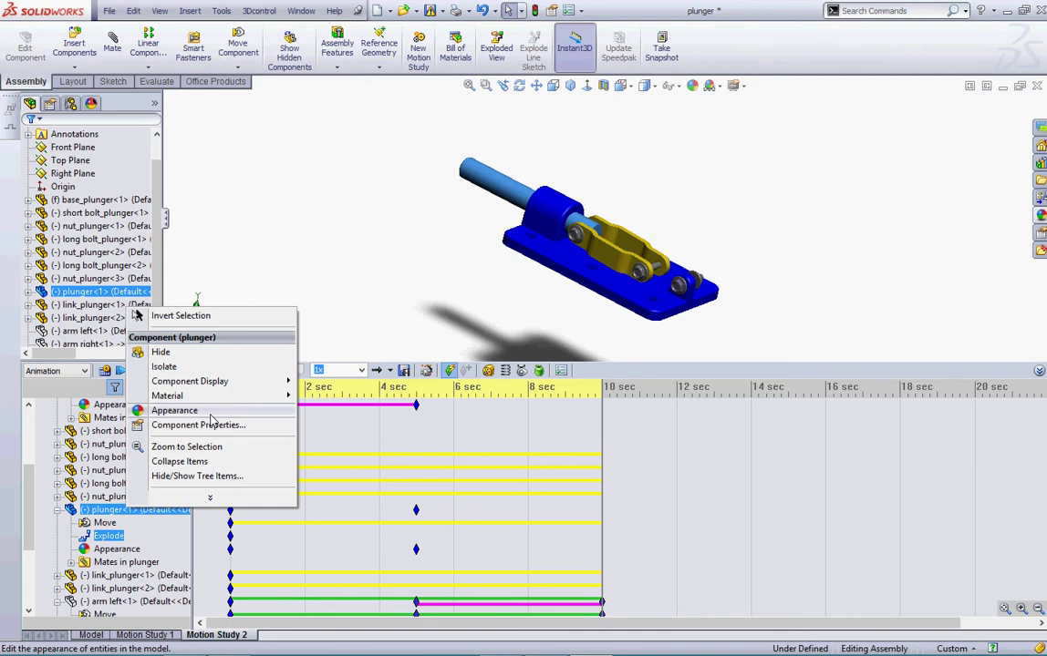
mouse_move(219, 381)
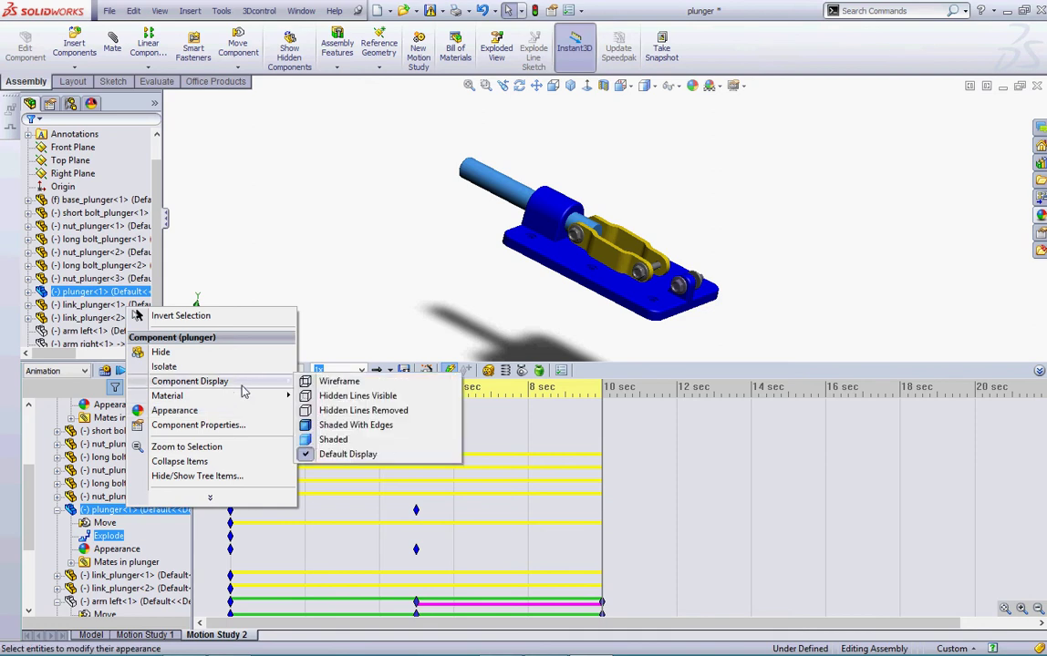
left_click(366, 390)
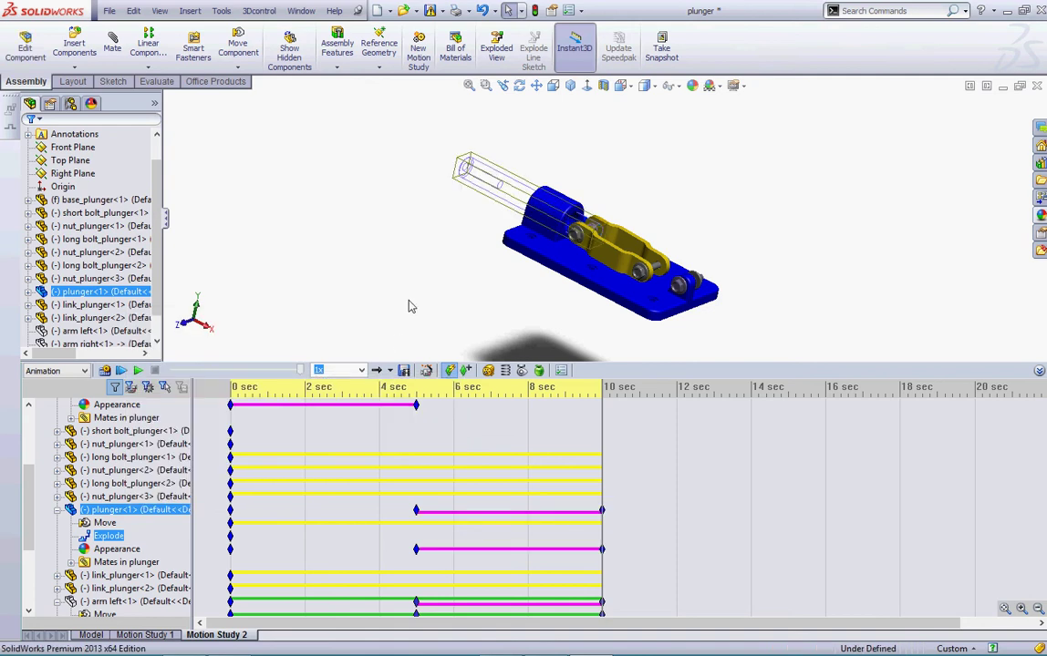
mouse_move(507, 467)
left_mouse_down()
mouse_move(481, 511)
mouse_move(497, 504)
mouse_move(497, 541)
mouse_move(515, 544)
left_mouse_up()
mouse_move(439, 542)
left_mouse_down()
mouse_move(443, 561)
mouse_move(440, 542)
left_mouse_up()
mouse_move(588, 545)
left_mouse_down()
mouse_move(593, 557)
mouse_move(593, 544)
left_mouse_up()
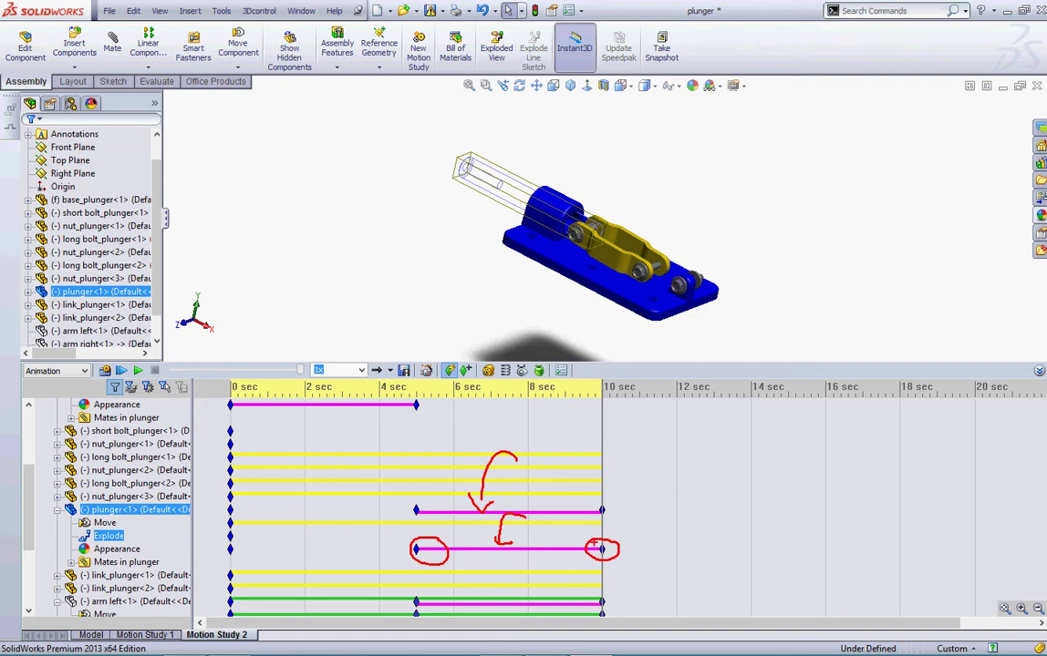
key("Escape")
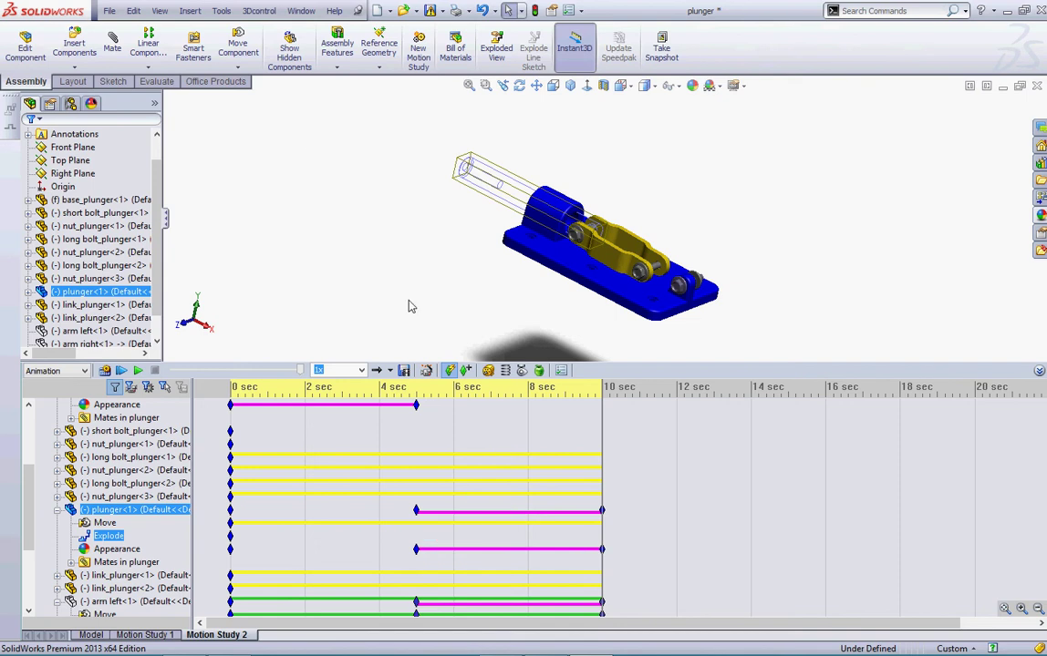
Return the time bar to 0 seconds, recalculate Motion Study 2 and replay it from the start with the plunger's display change.
left_click(235, 401)
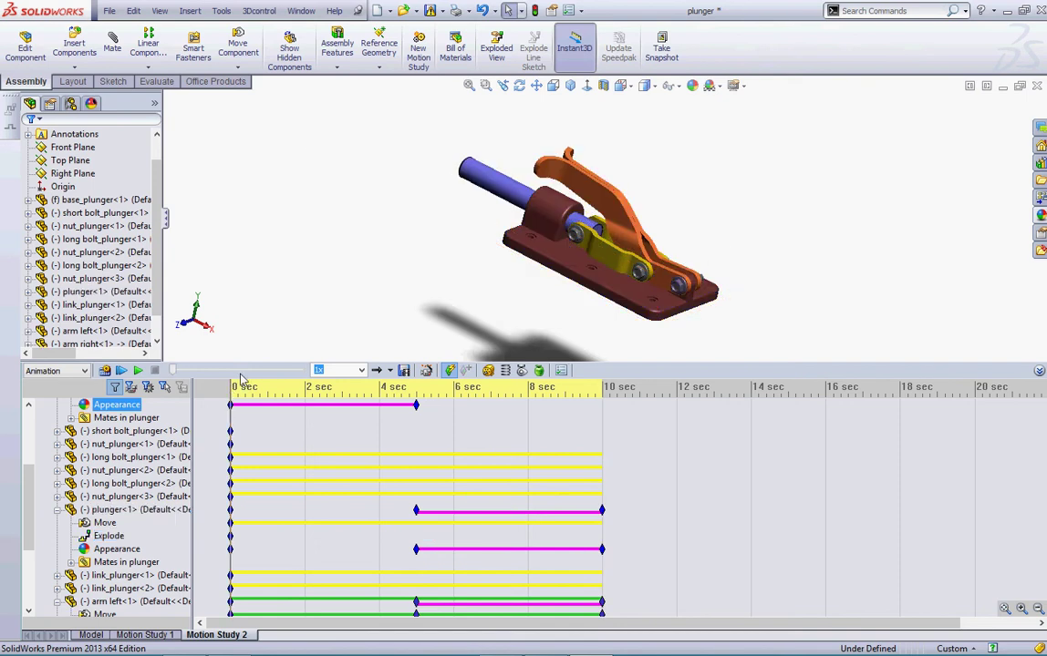
left_click(105, 371)
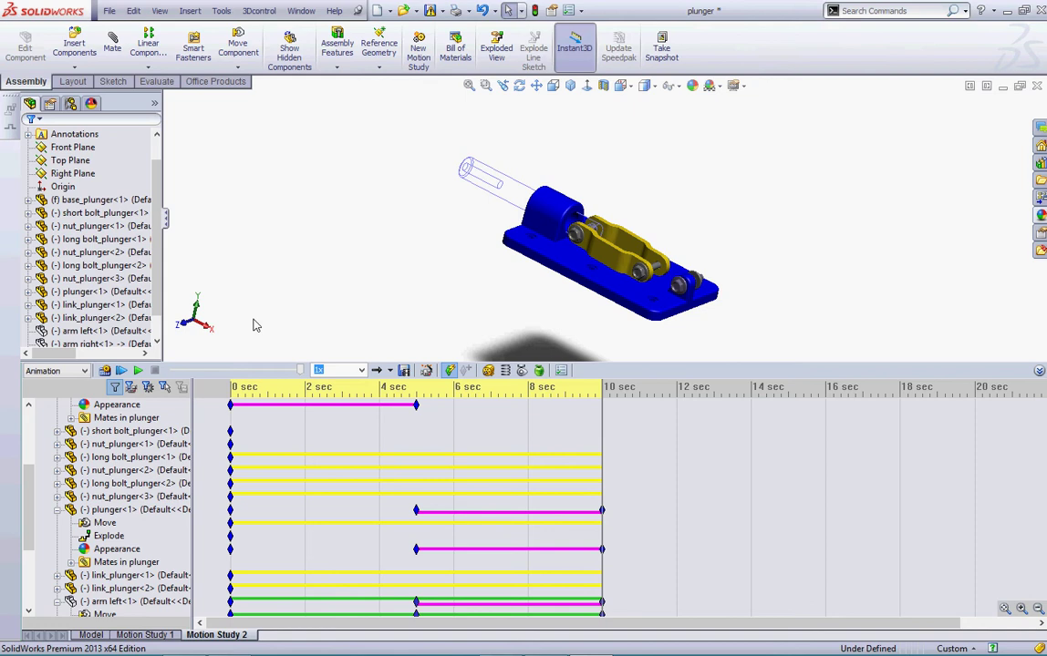
left_click(117, 404)
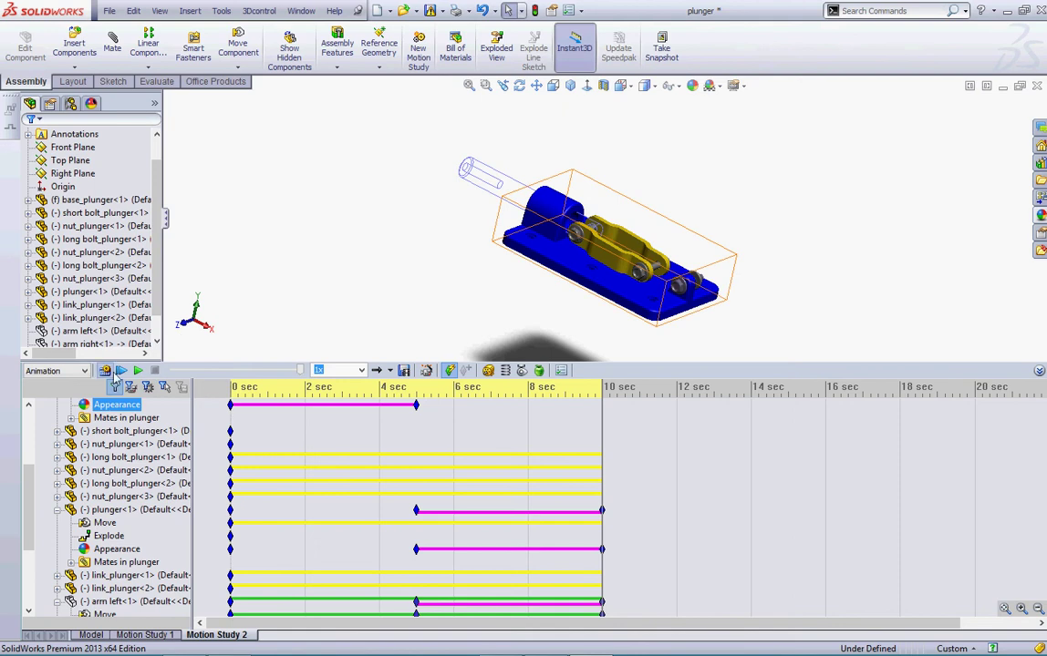
left_click(122, 371)
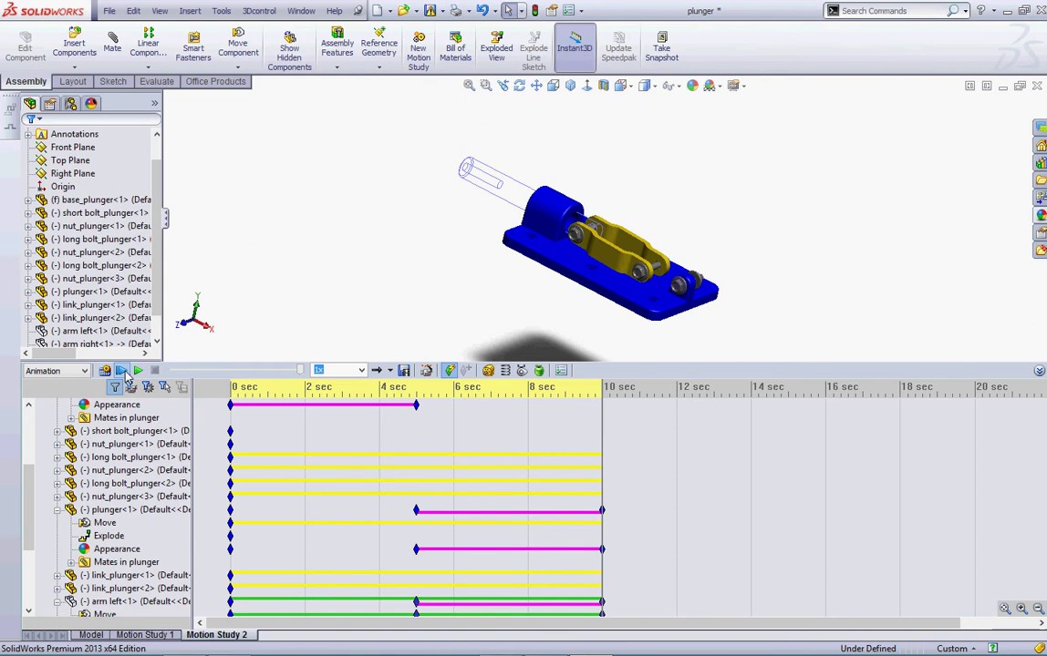
left_click(101, 343)
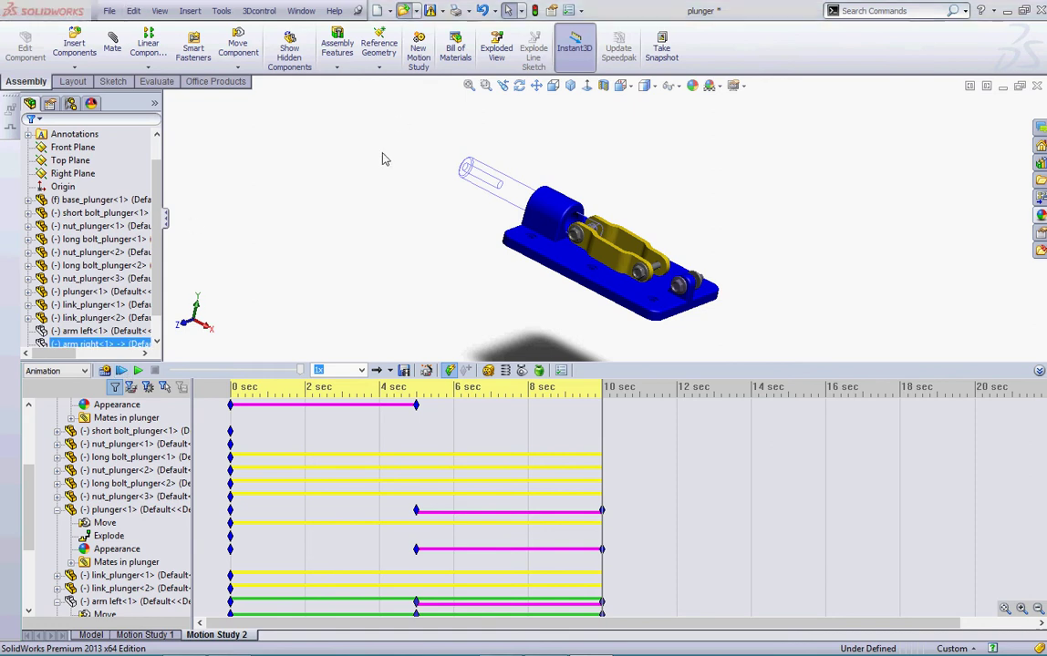
Open the clutch_assembly file from the clutch folder inside Introduction_to_MotionManager_ftp.
key("ctrl+o")
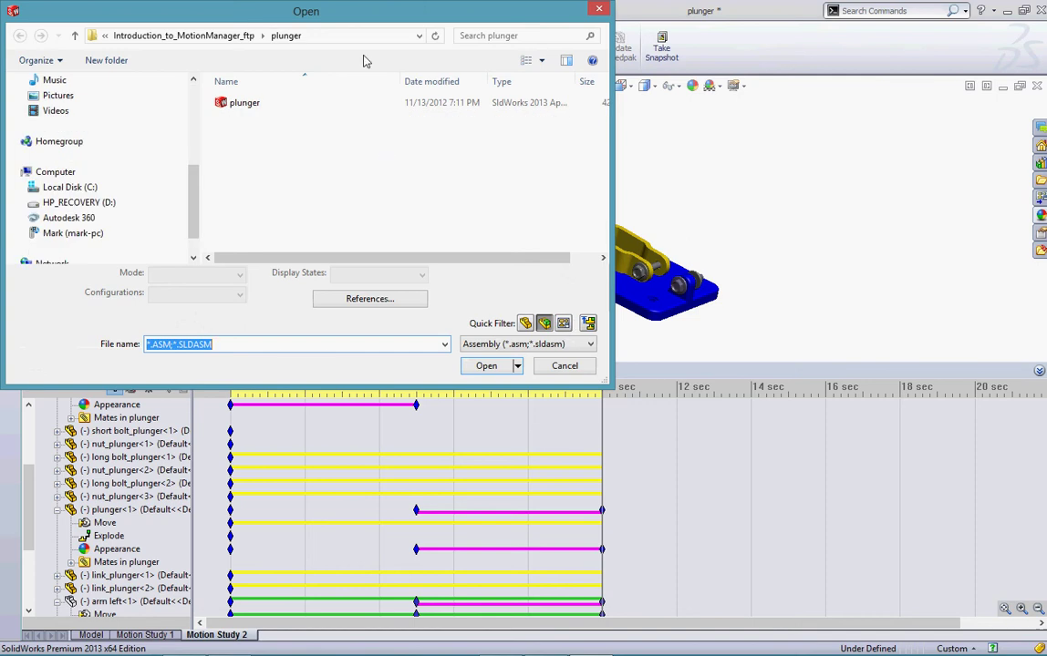
left_click(229, 35)
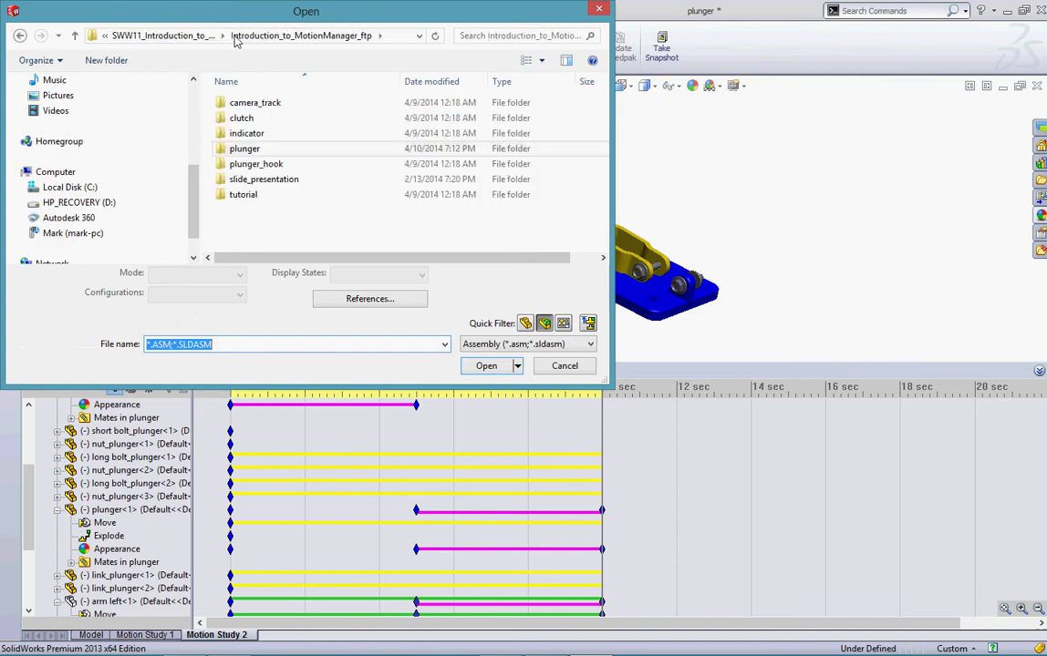
double_click(283, 118)
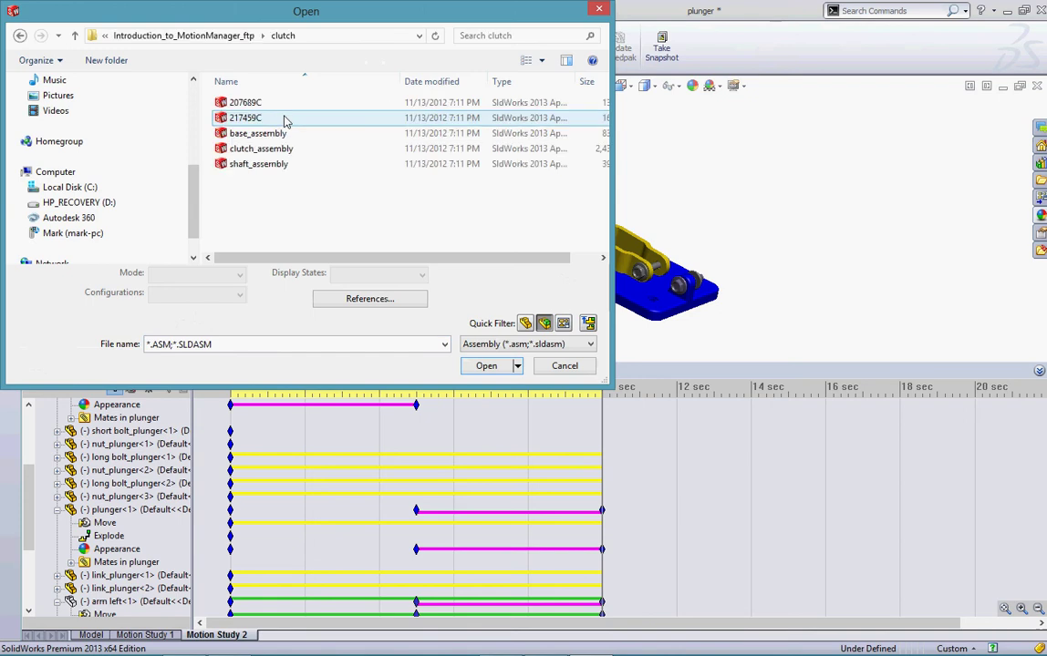
left_click(324, 149)
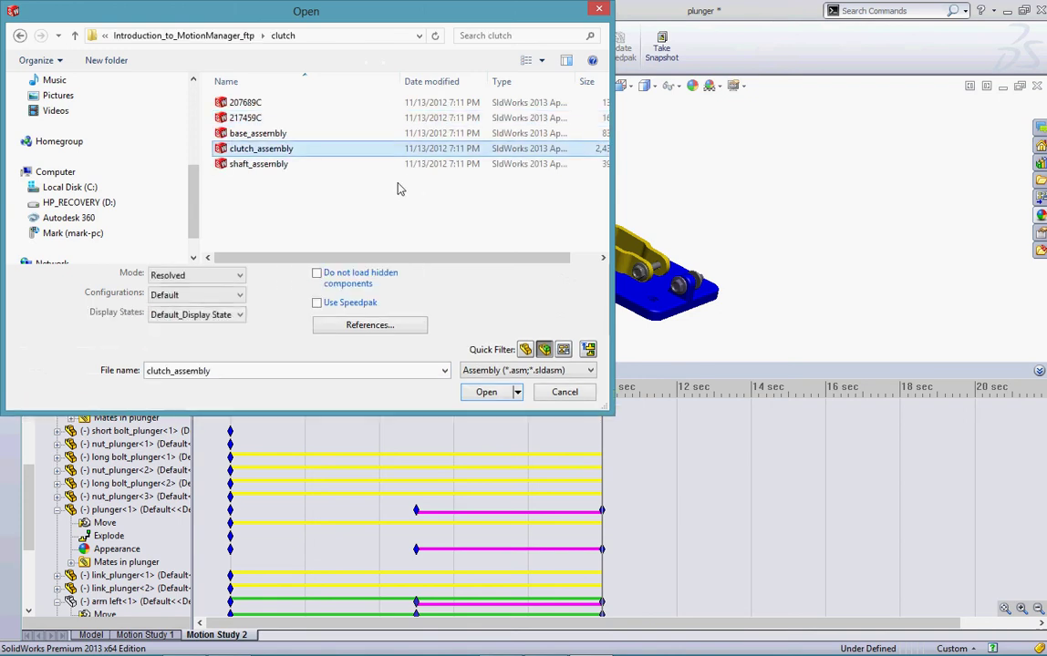
left_click(486, 392)
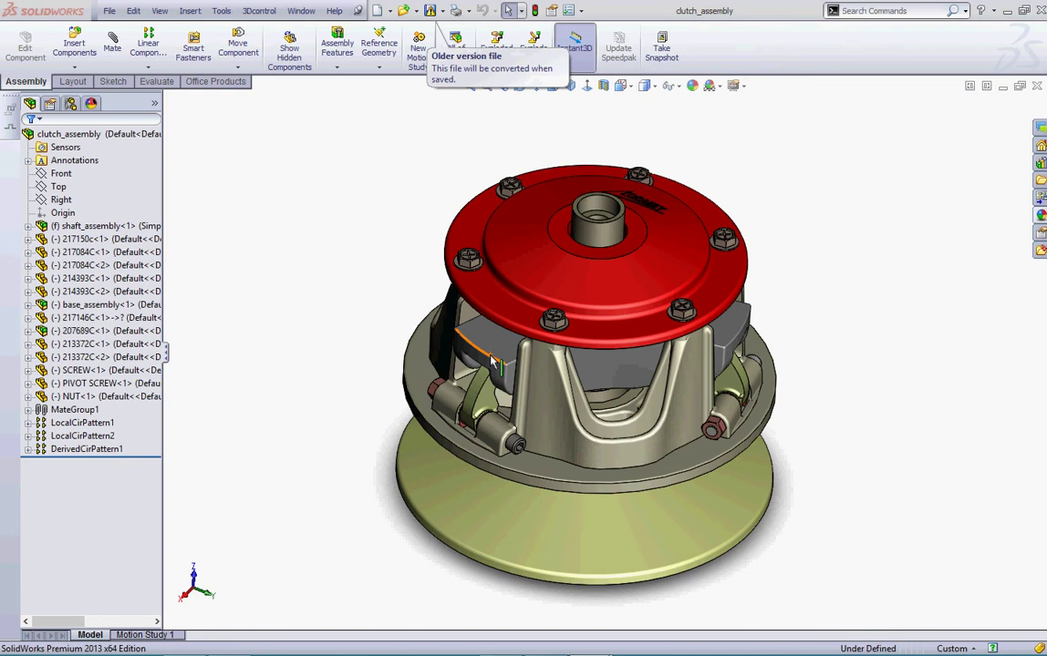
Open Motion Study 1 of the clutch assembly.
left_click(138, 633)
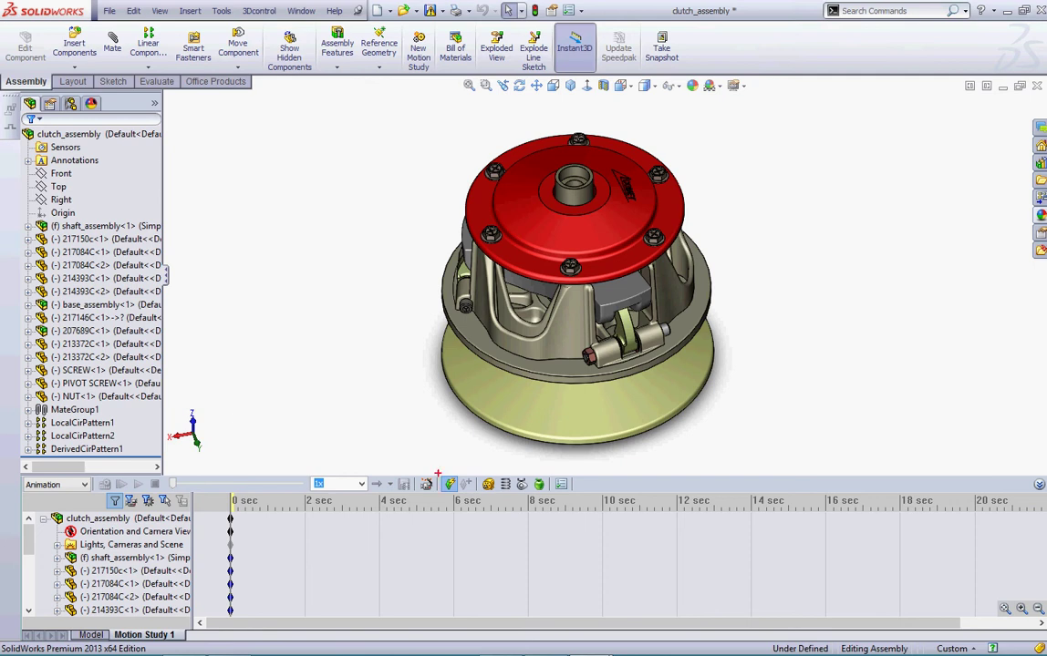
mouse_move(438, 473)
left_mouse_down()
mouse_move(414, 494)
mouse_move(445, 475)
left_mouse_up()
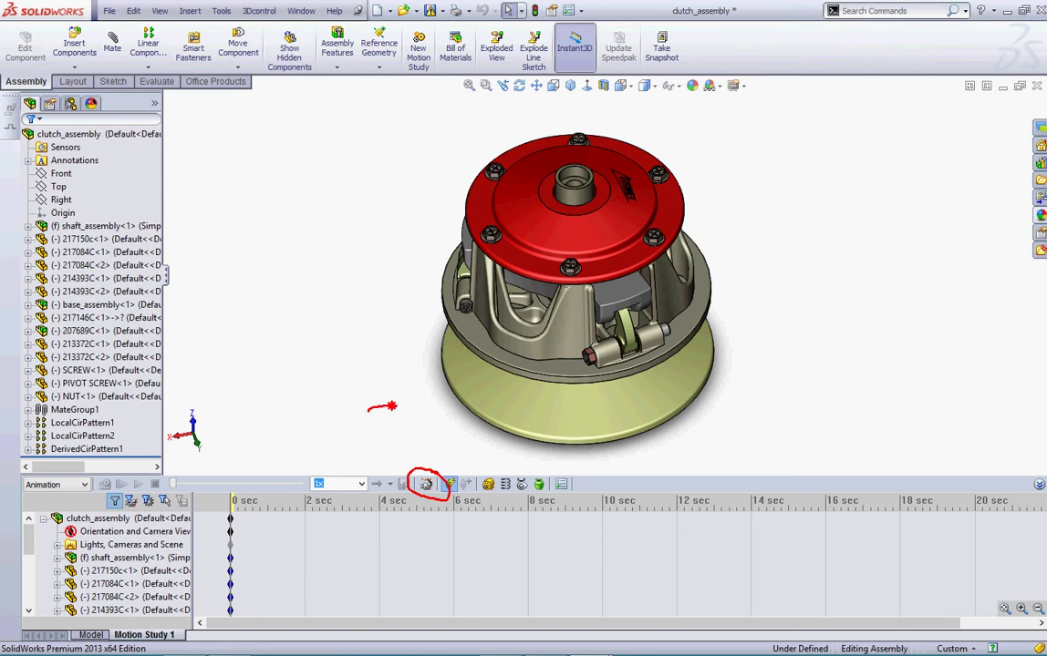
mouse_move(393, 404)
left_mouse_down()
mouse_move(424, 433)
mouse_move(426, 470)
left_mouse_up()
key("Escape")
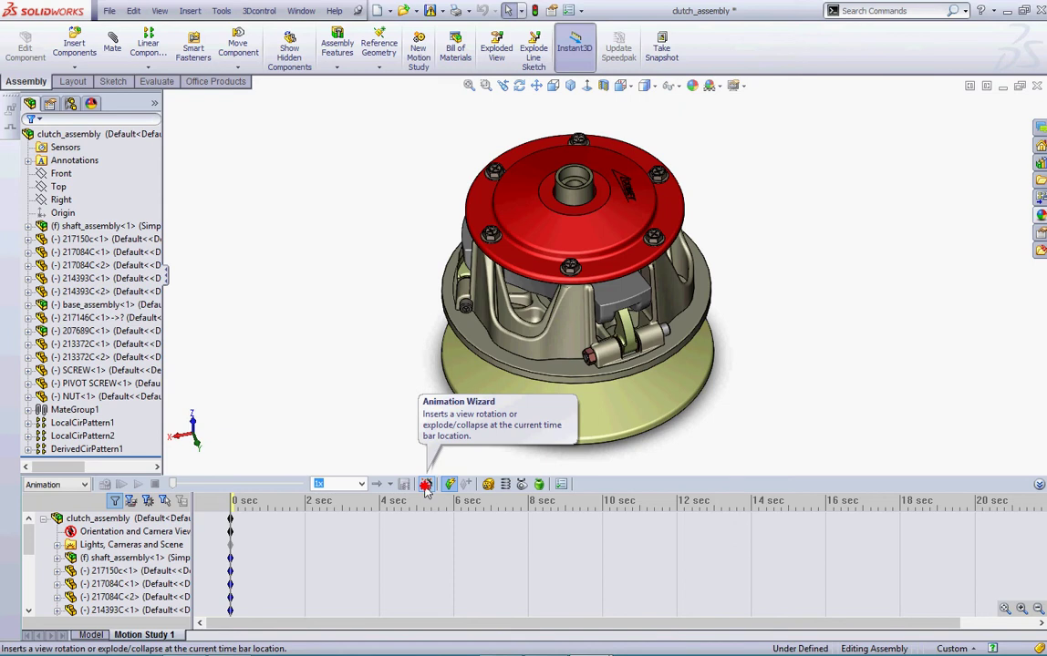
Insert an Animation Wizard model rotation about the Z-axis with 5 clockwise rotations, 10 seconds long starting at 0 seconds, and calculate the study.
left_click(426, 487)
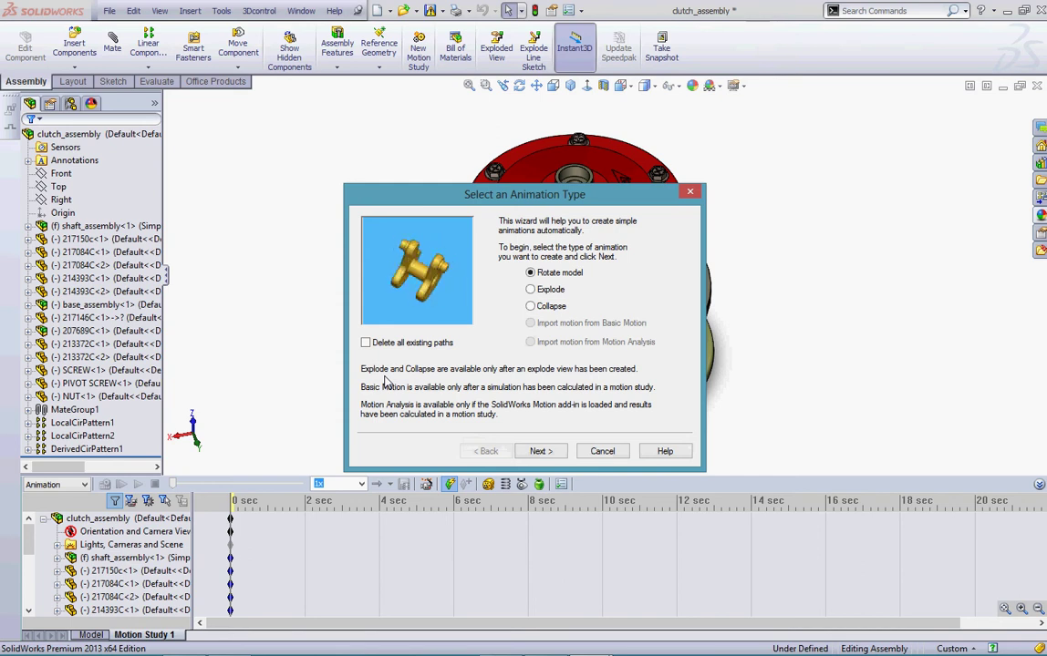
left_click(541, 451)
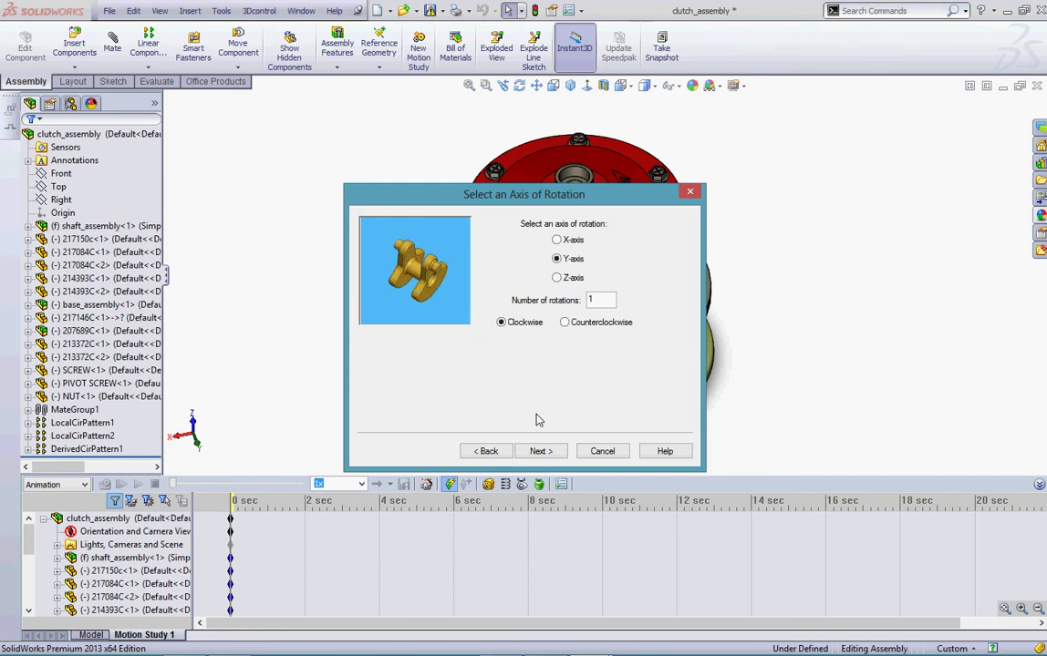
left_click(557, 278)
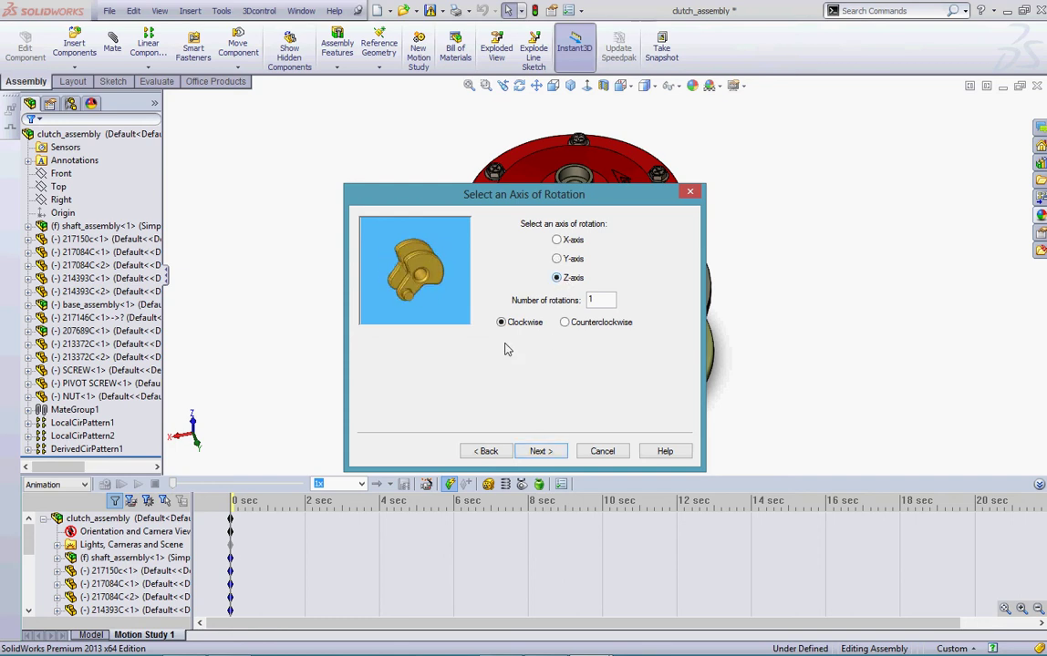
mouse_move(194, 398)
left_mouse_down()
mouse_move(129, 454)
mouse_move(241, 434)
mouse_move(210, 402)
left_mouse_up()
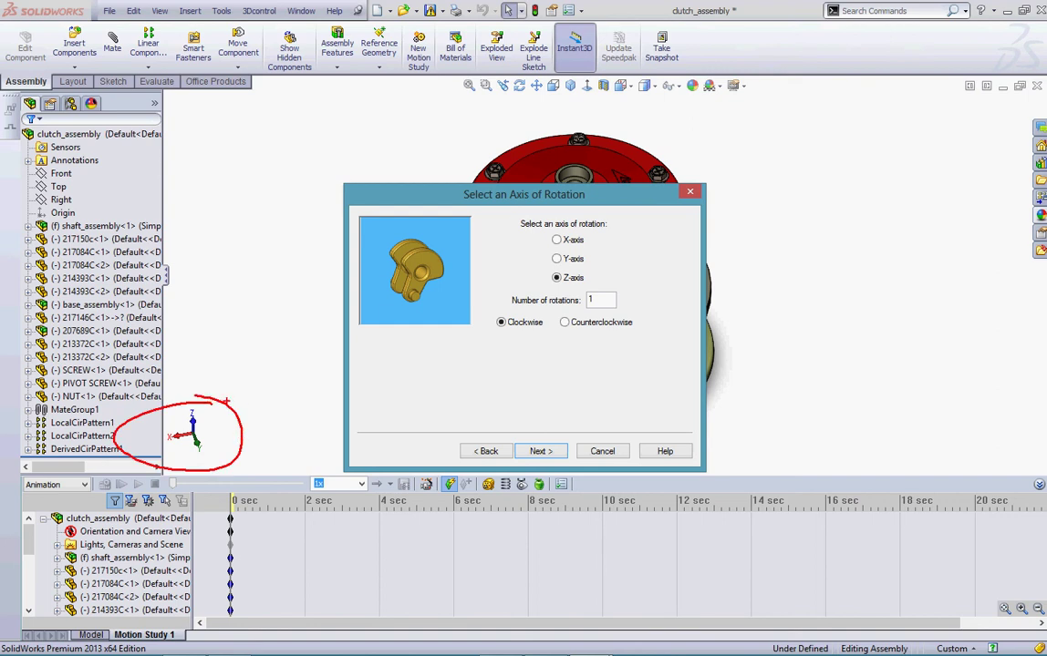
mouse_move(484, 335)
left_mouse_down()
mouse_move(535, 322)
mouse_move(503, 305)
mouse_move(567, 317)
left_mouse_up()
mouse_move(602, 278)
left_mouse_down()
mouse_move(569, 305)
mouse_move(598, 310)
left_mouse_up()
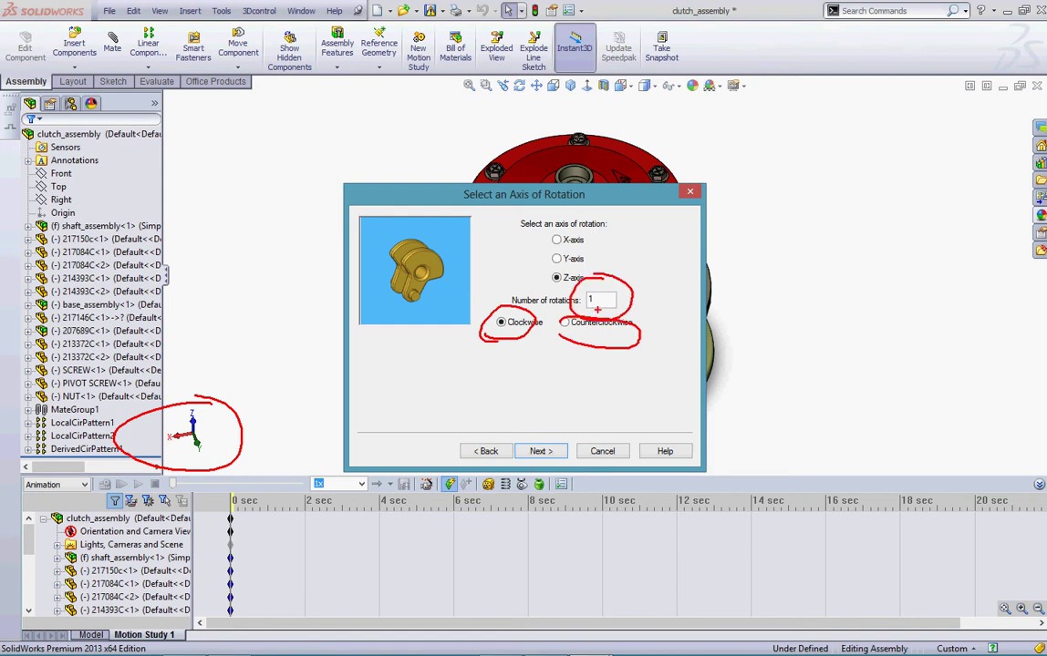
key("Escape")
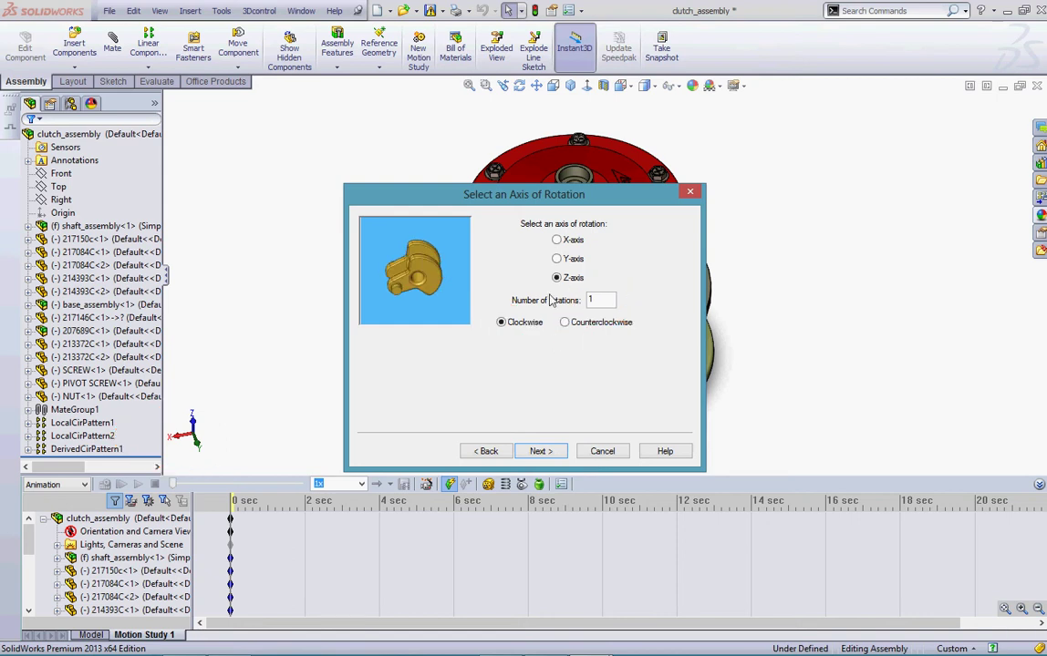
type("5")
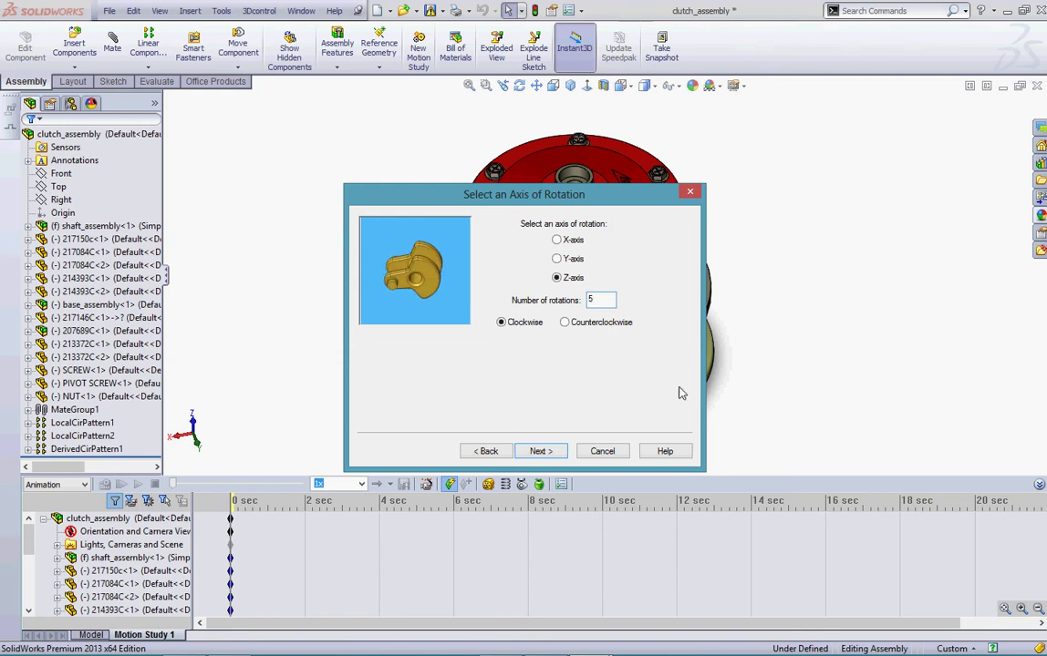
left_click(541, 451)
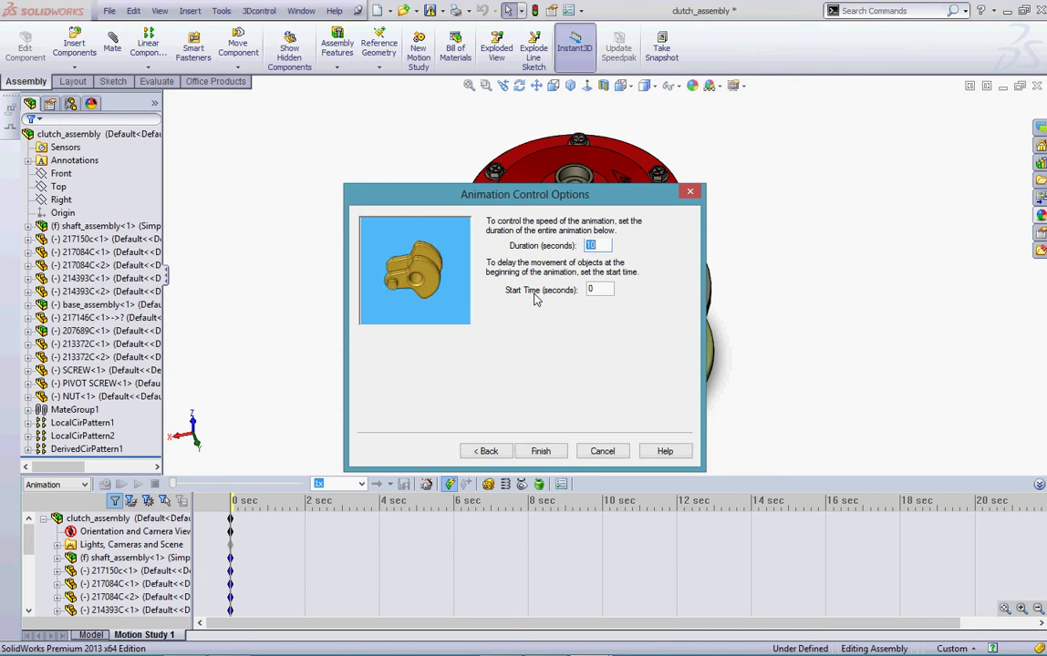
left_click(541, 454)
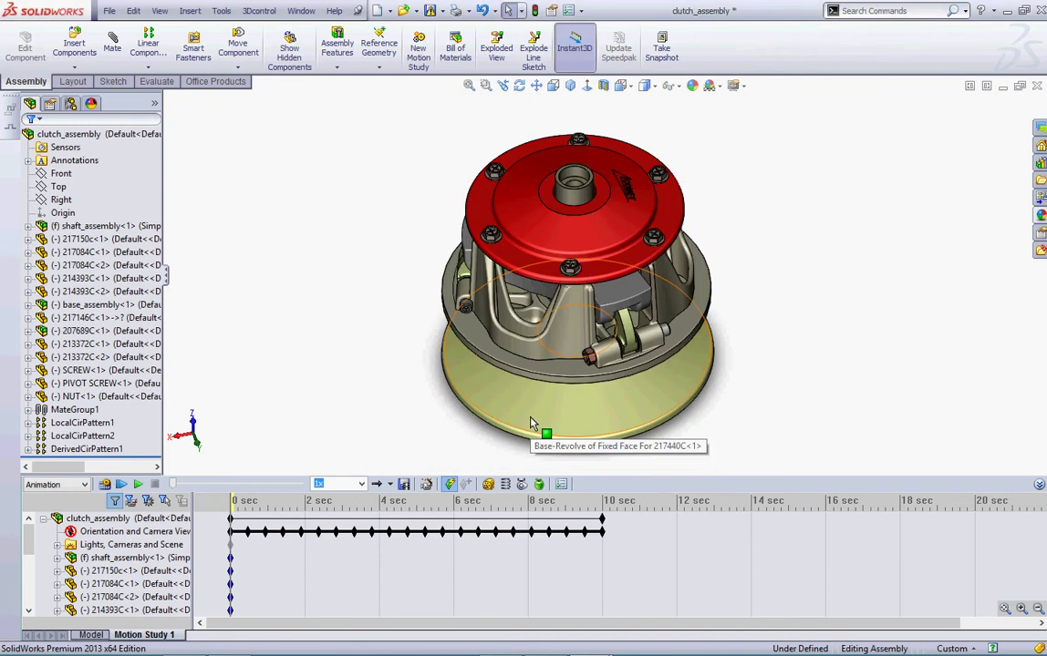
left_click(104, 485)
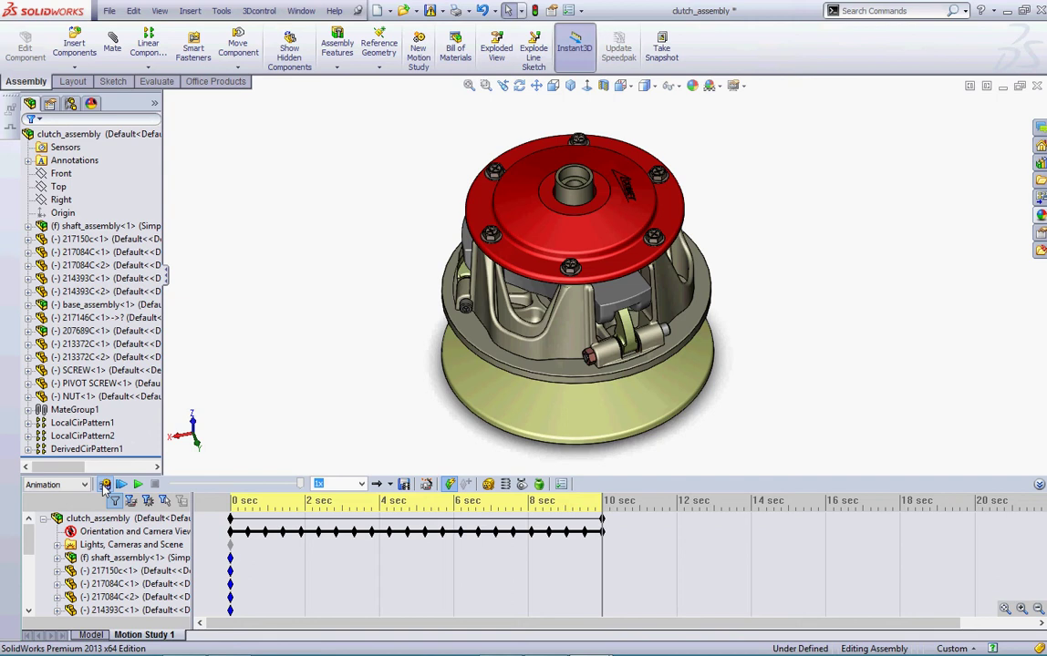
left_click(104, 486)
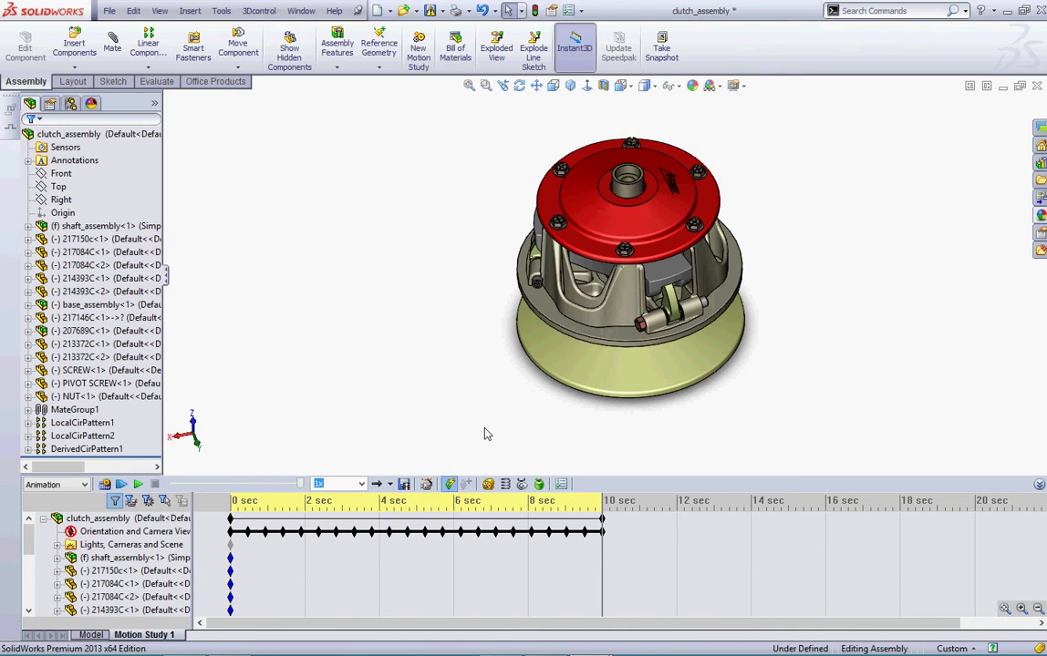
Add an Explode animation with the Animation Wizard, 21 seconds long starting at 10 seconds, and calculate the study.
left_click(427, 484)
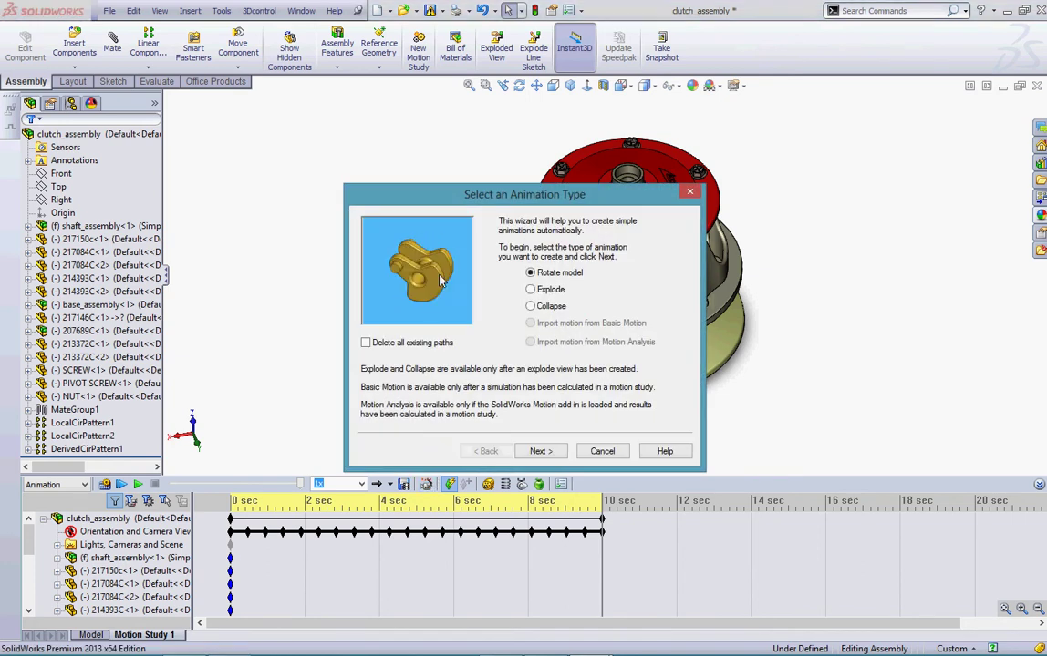
left_click(530, 289)
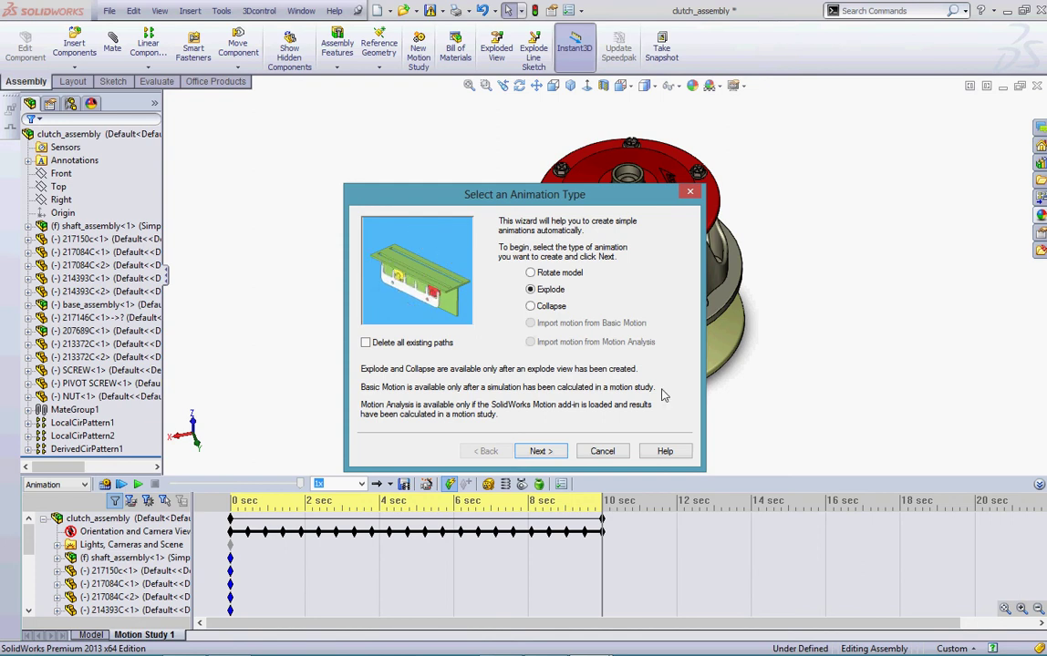
left_click(542, 452)
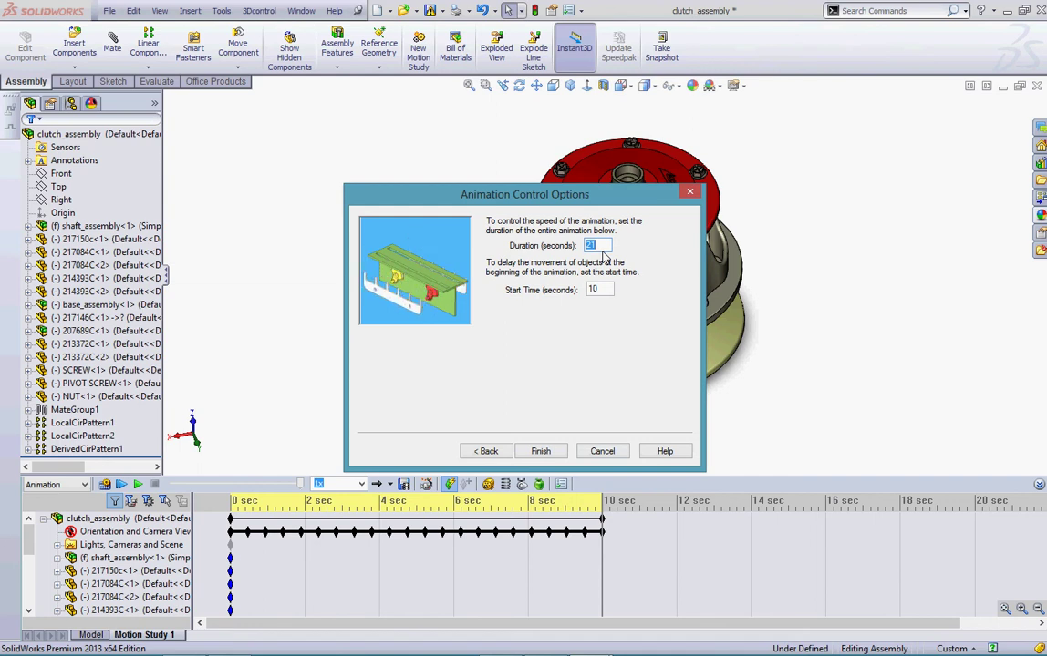
left_click(541, 453)
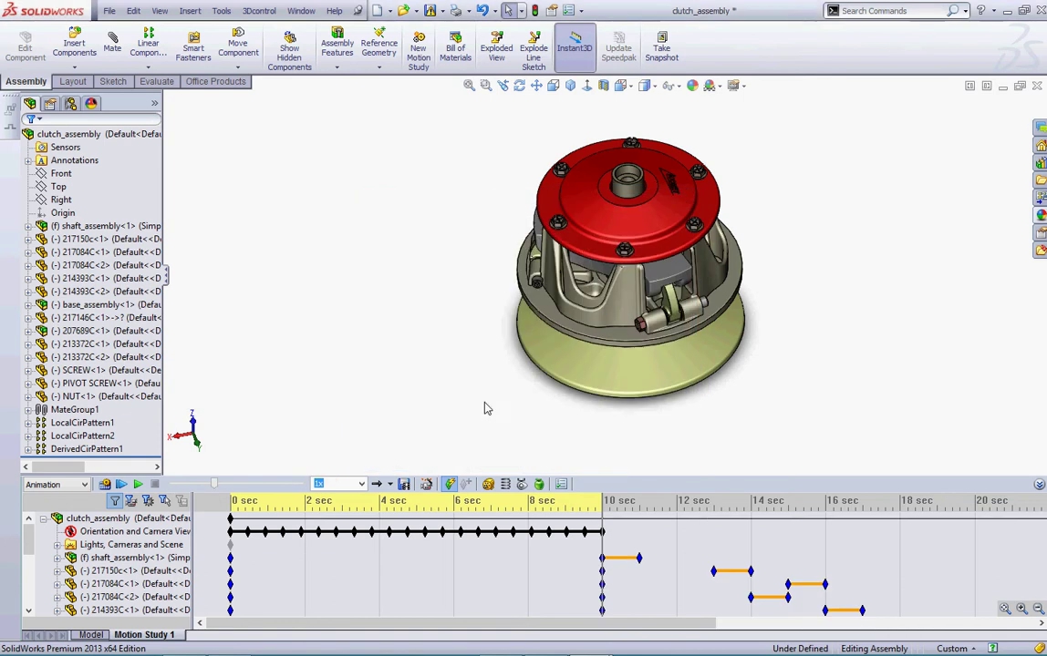
left_click(104, 485)
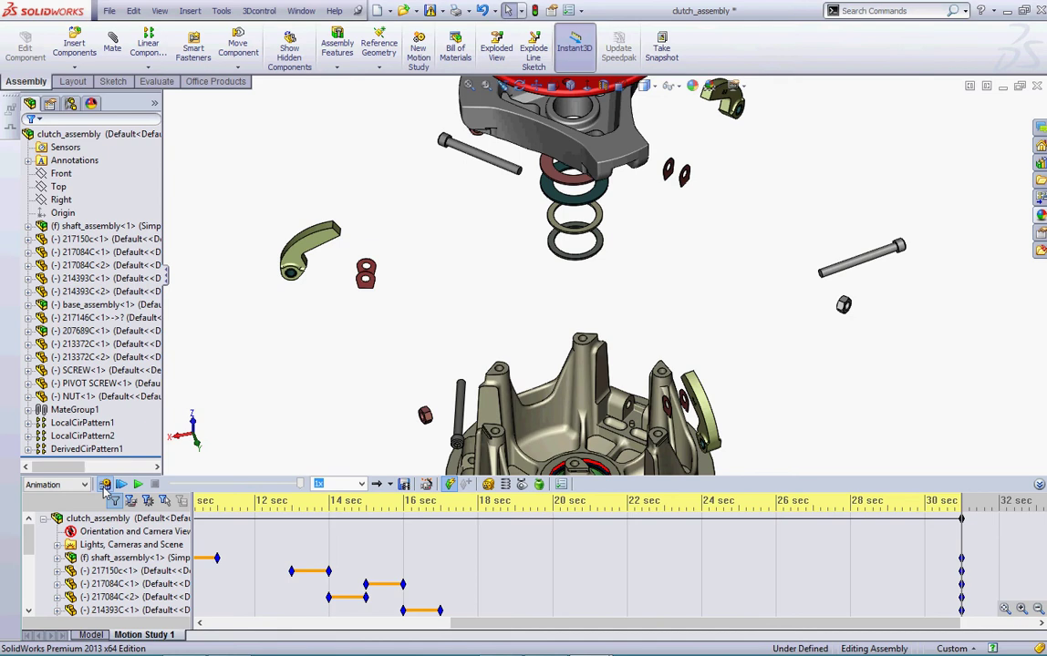
Add a Collapse animation with the Animation Wizard, 21 seconds long starting at 31 seconds, and calculate the study.
left_click(102, 450)
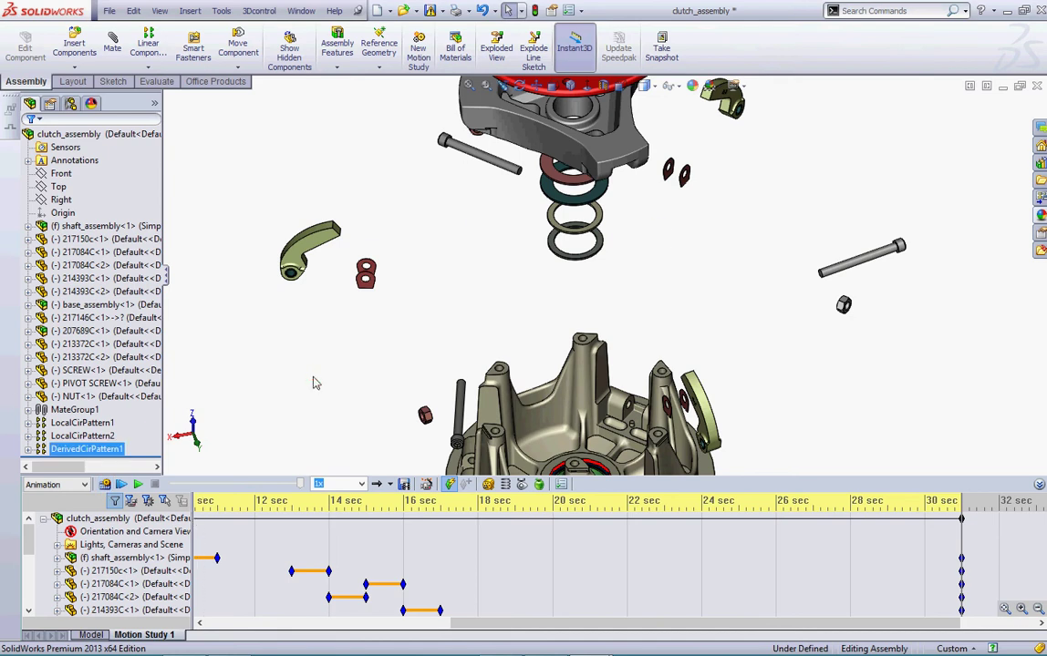
key("f")
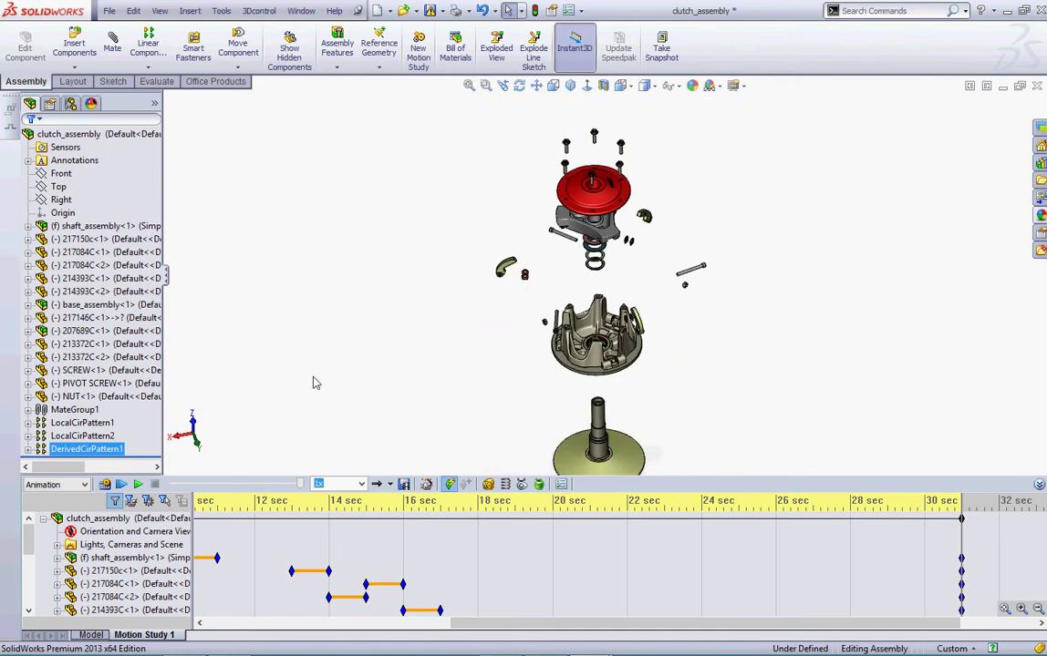
scroll(317, 383, "down", 2)
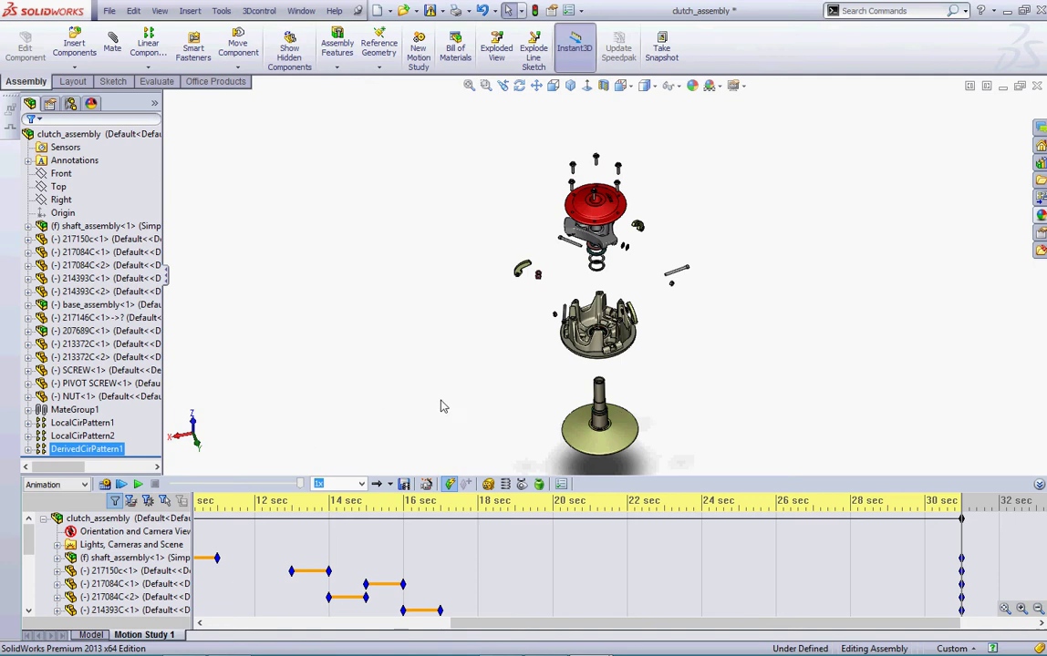
middle_click_drag(440, 403, 436, 405)
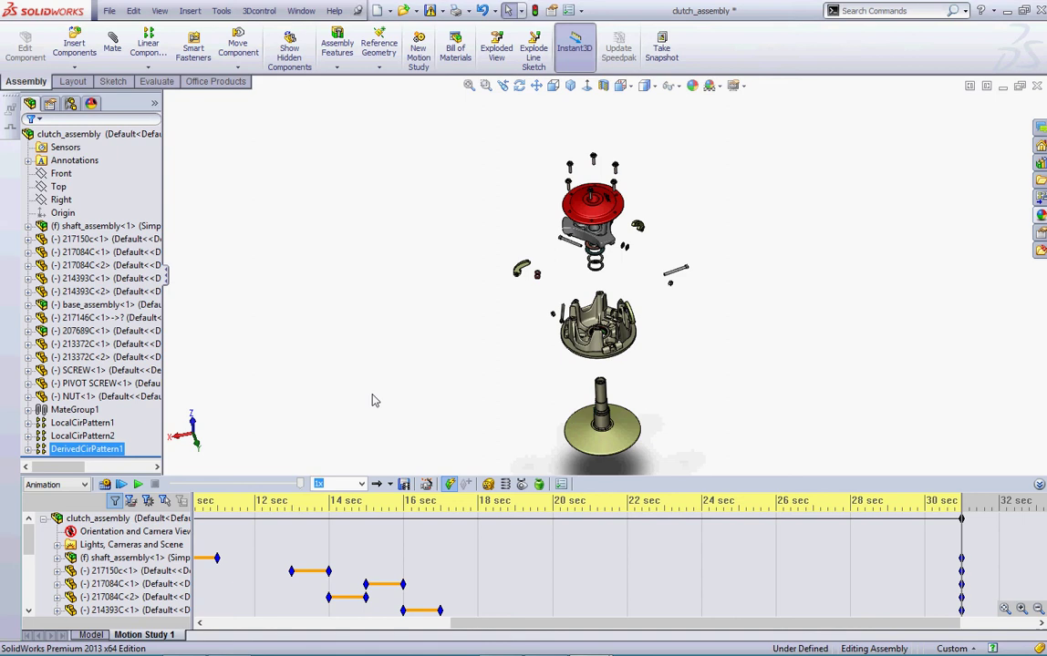
middle_click_drag(372, 399, 374, 403)
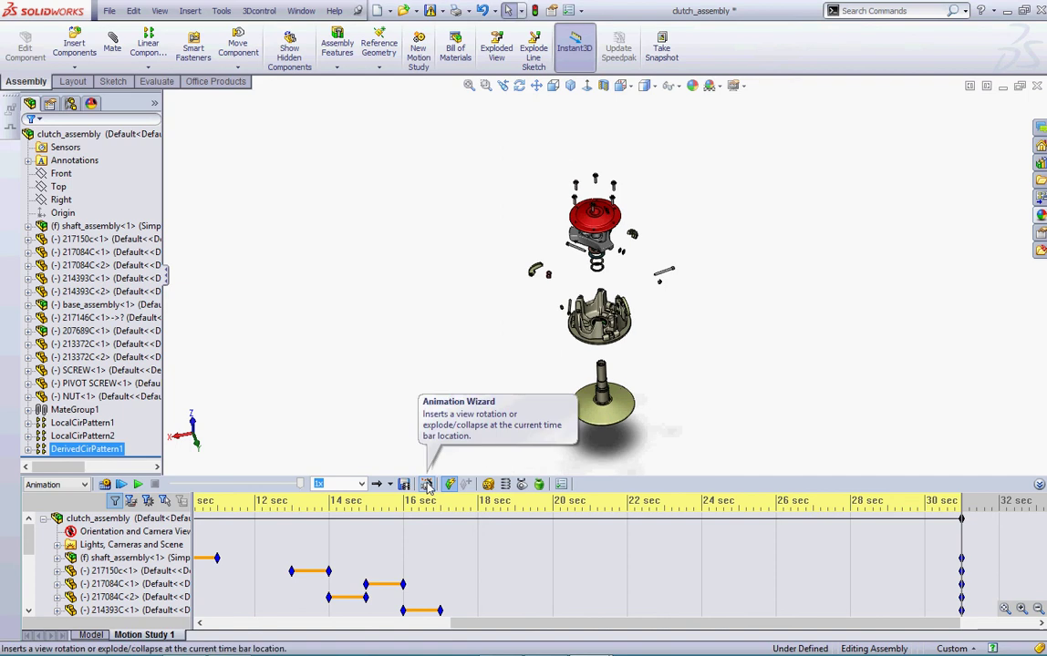
left_click(427, 486)
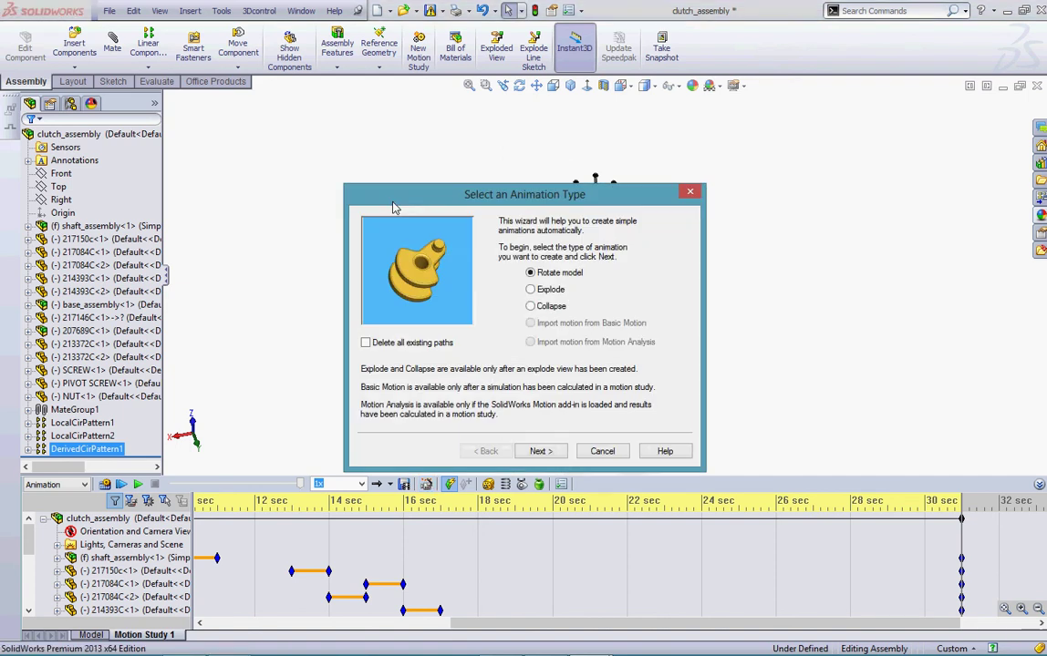
left_click(533, 308)
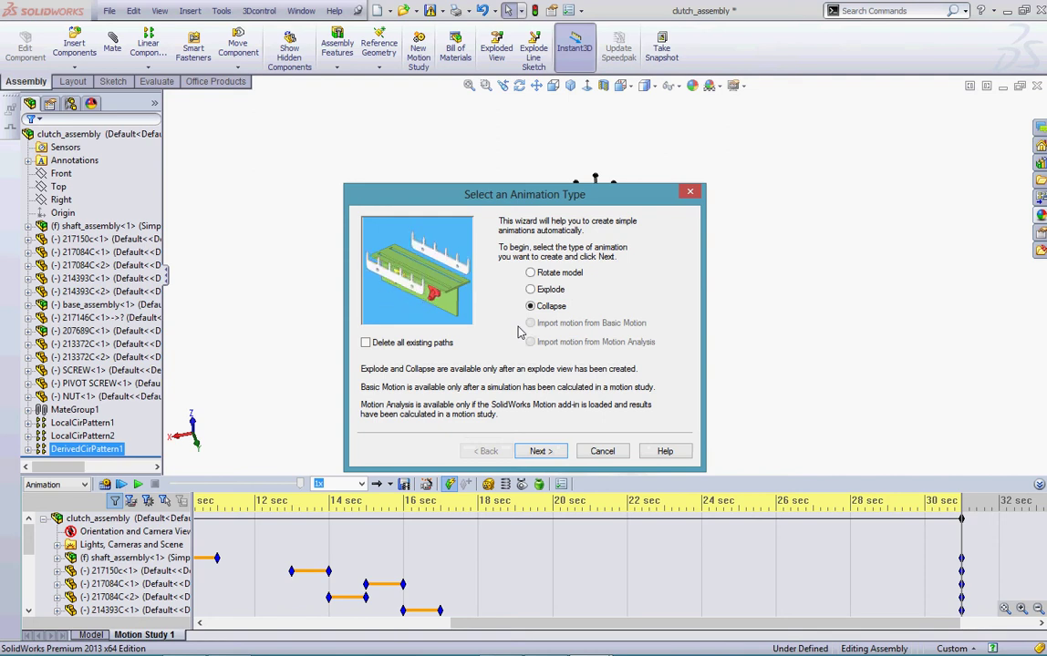
left_click(543, 452)
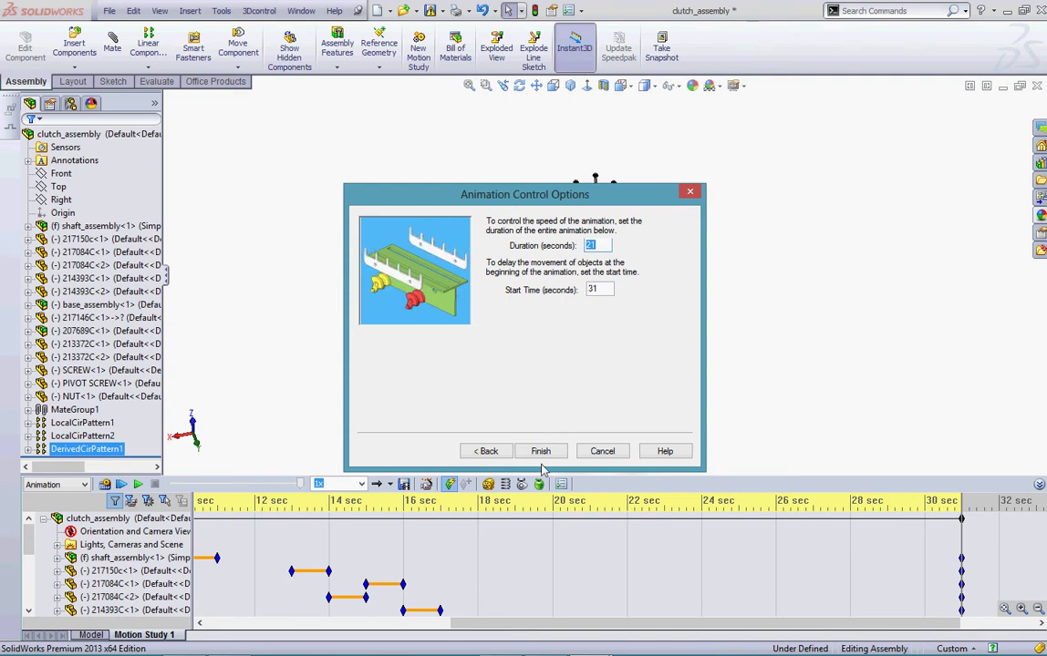
left_click(540, 451)
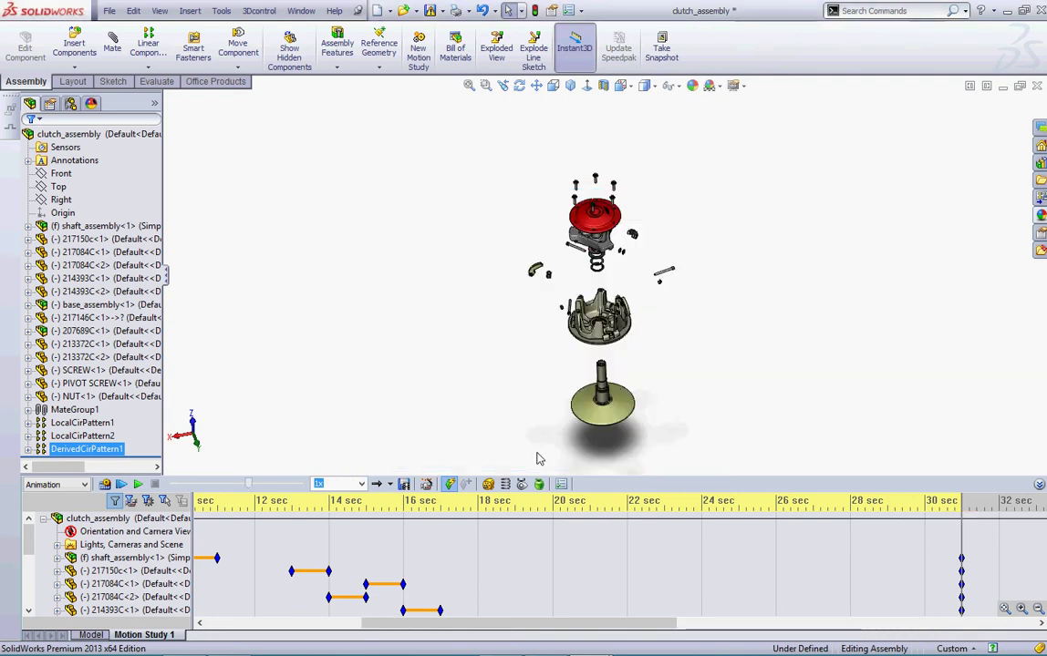
left_click(105, 484)
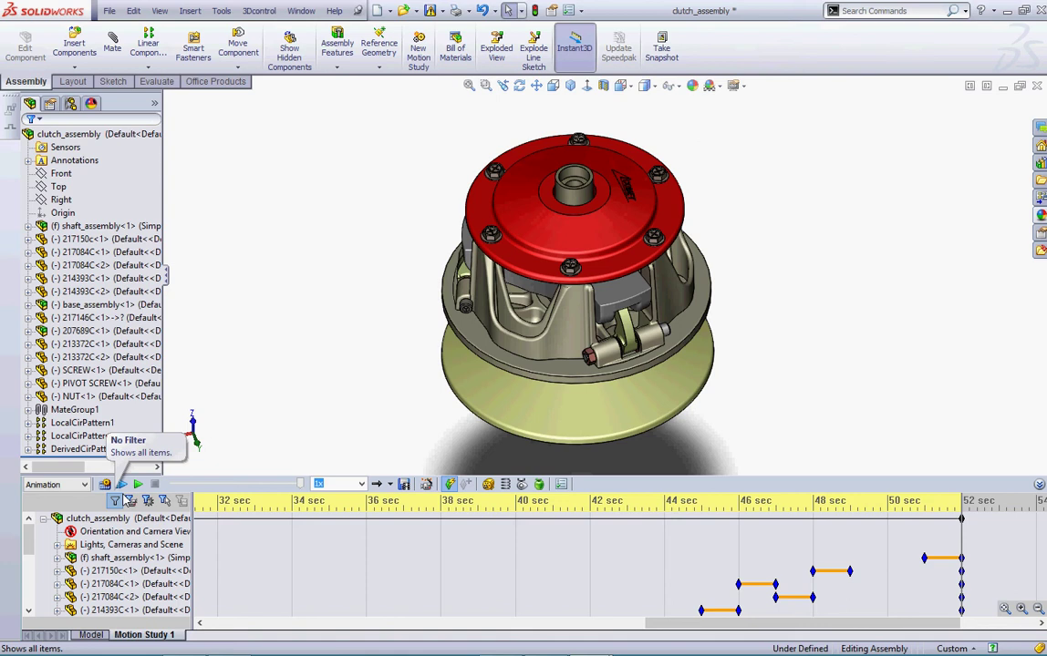
Append an Animation Wizard model rotation about the Y-axis with 5 clockwise rotations, 10 seconds long starting at 52 seconds, and play the study from the start.
left_click(128, 517)
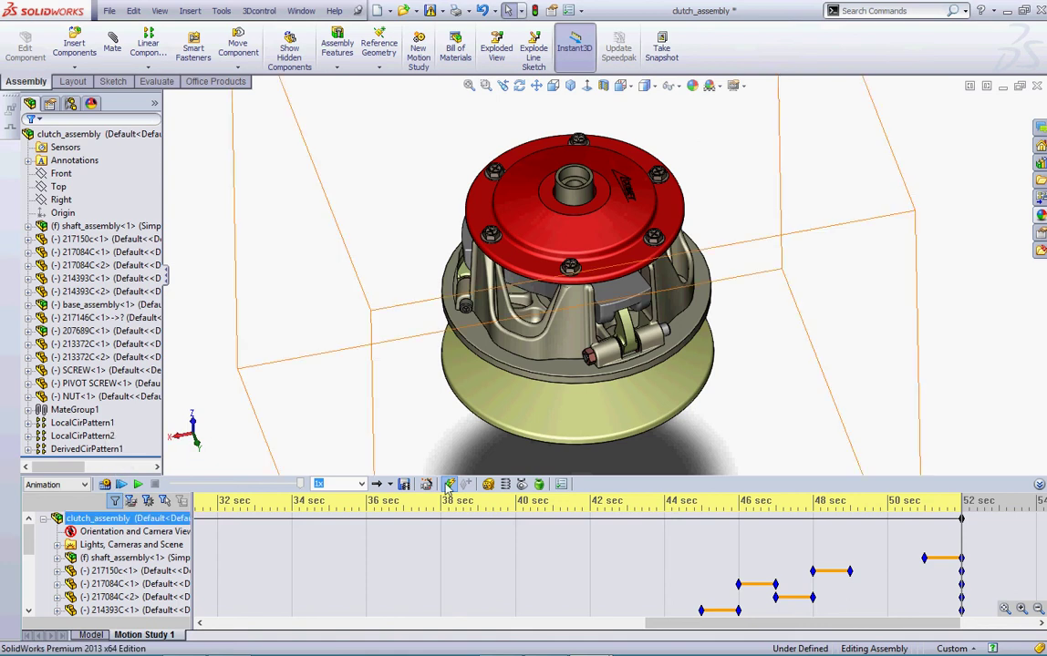
left_click(428, 485)
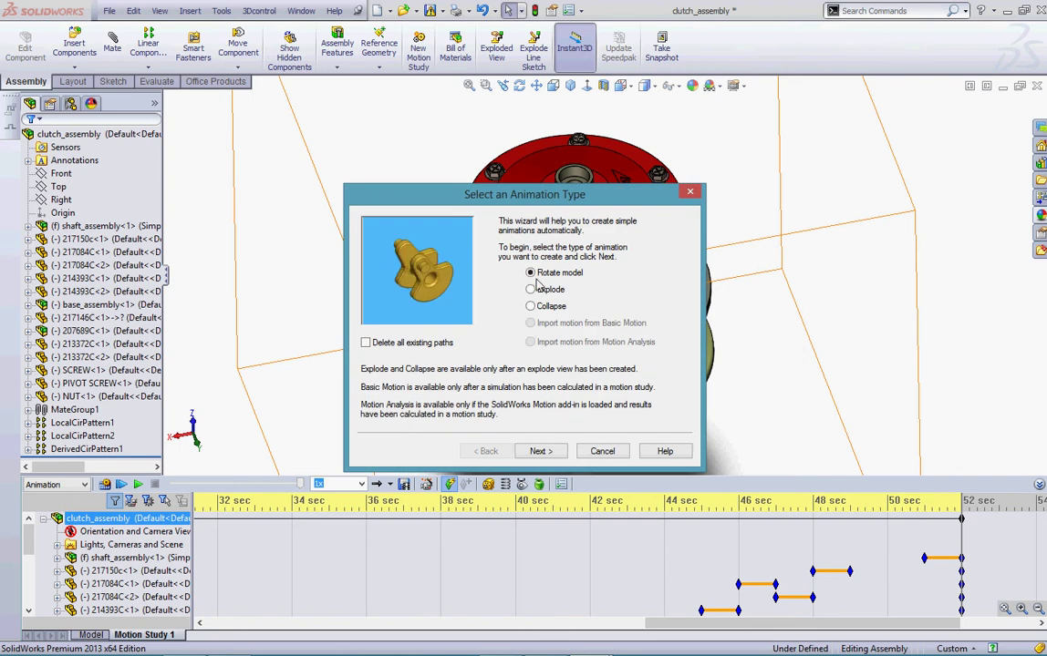
left_click(539, 452)
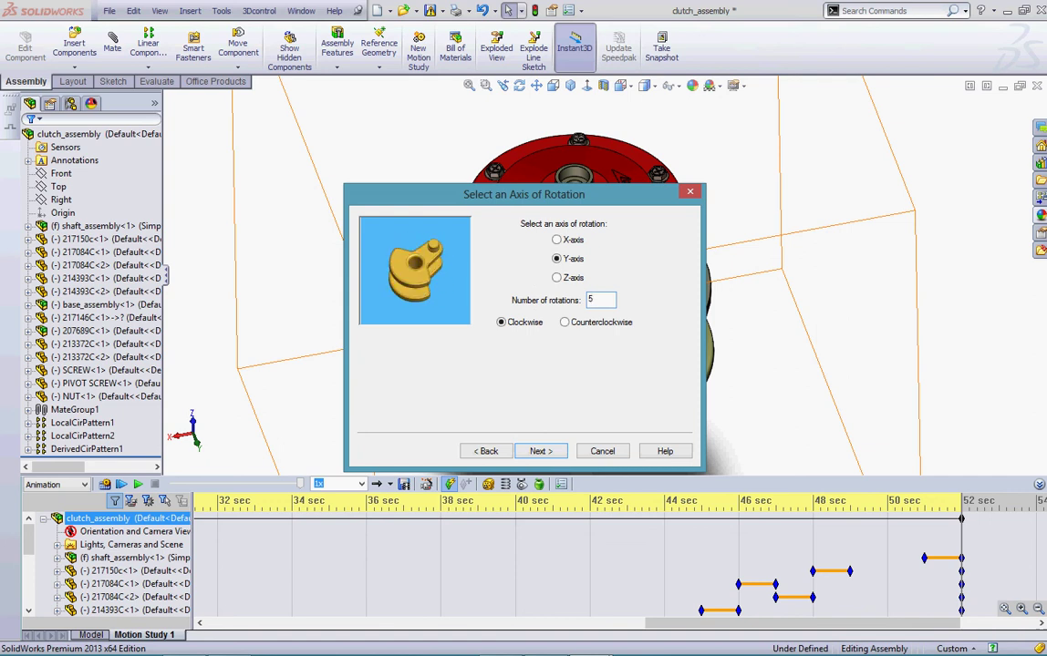
left_click(540, 453)
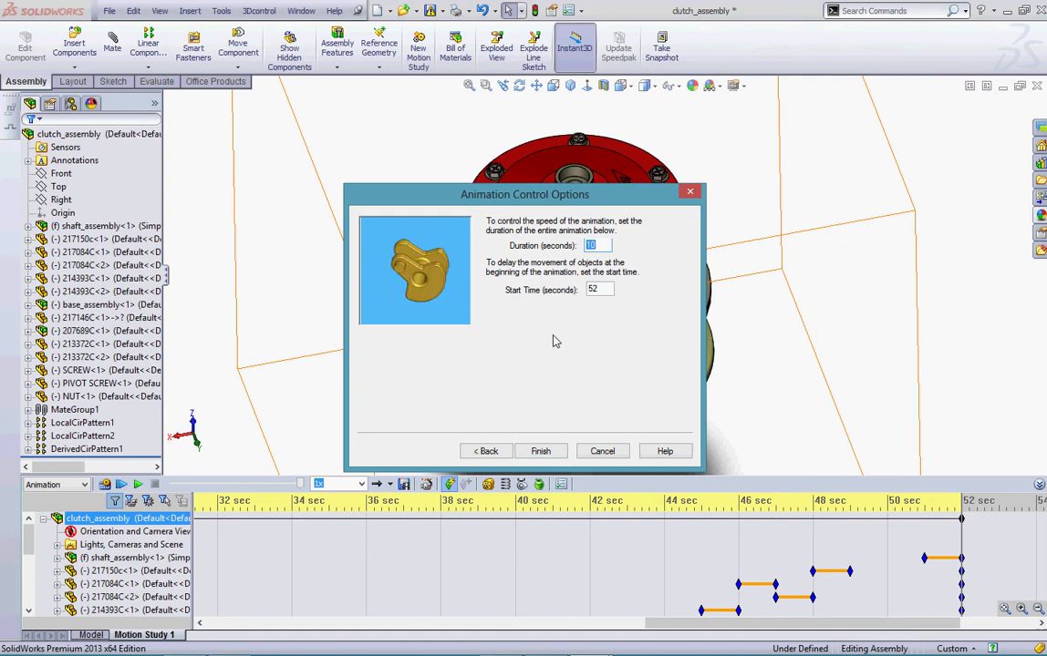
left_click(540, 453)
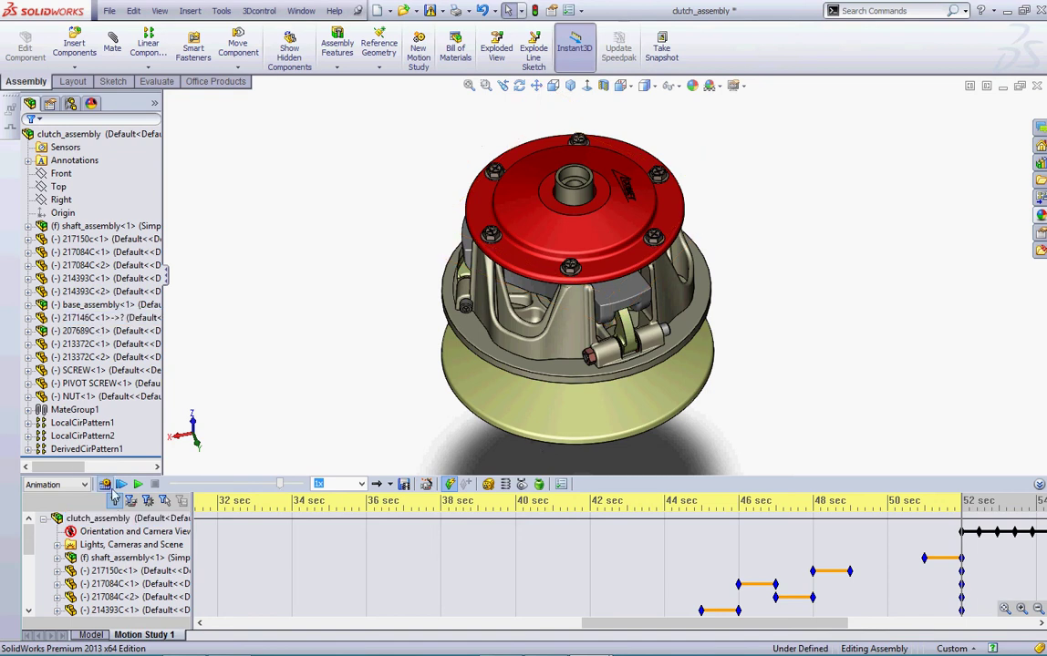
left_click(120, 485)
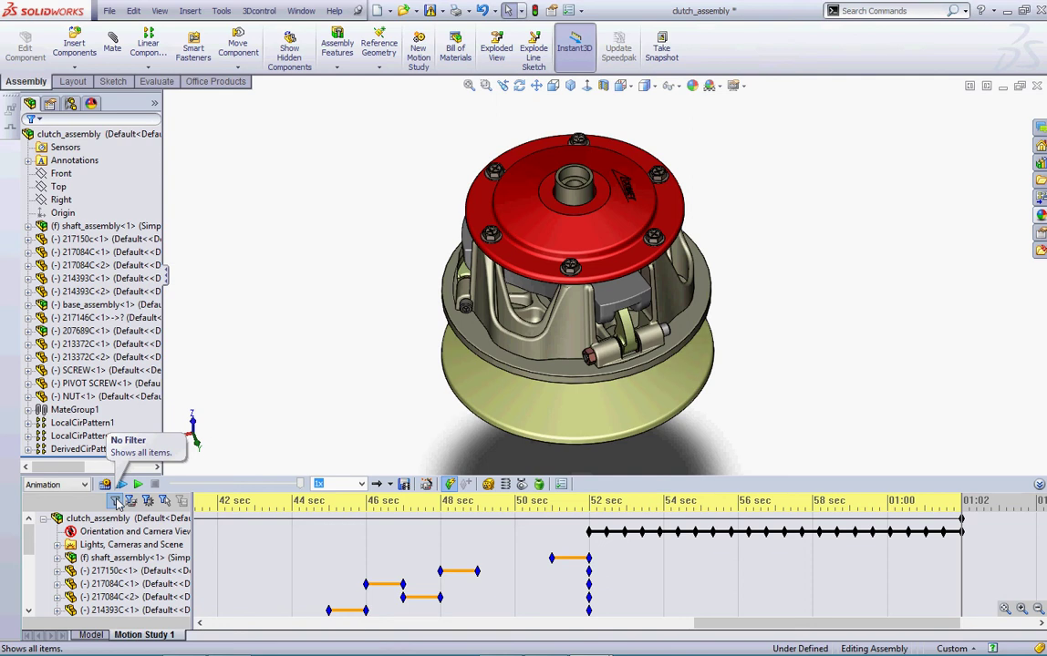
left_click(87, 449)
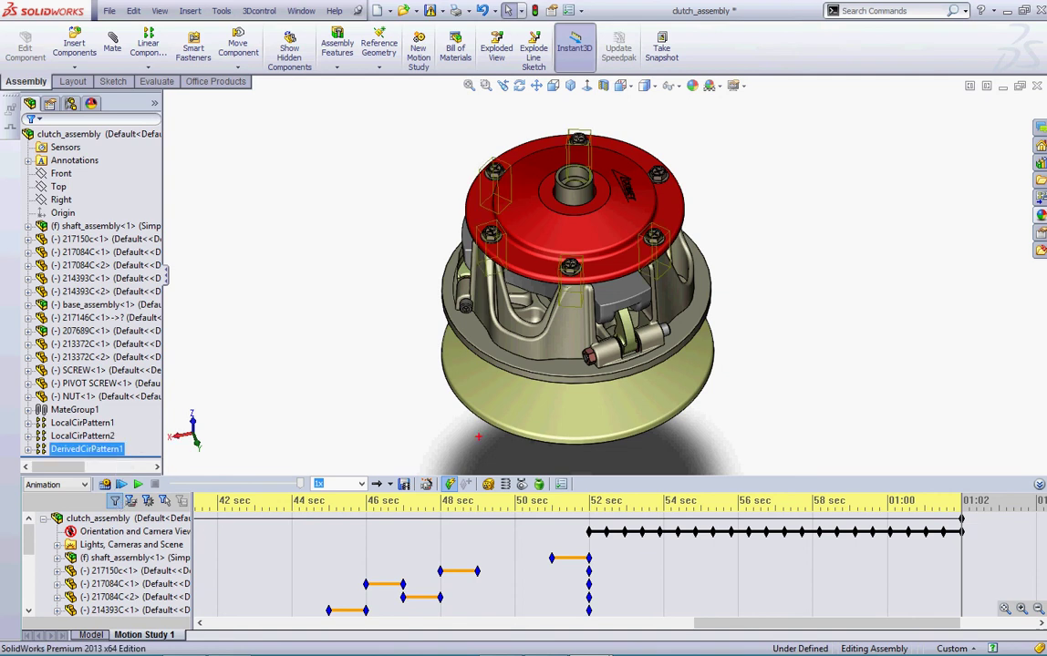
mouse_move(441, 450)
left_mouse_down()
mouse_move(328, 470)
mouse_move(452, 461)
left_mouse_up()
left_click_drag(366, 378, 402, 458)
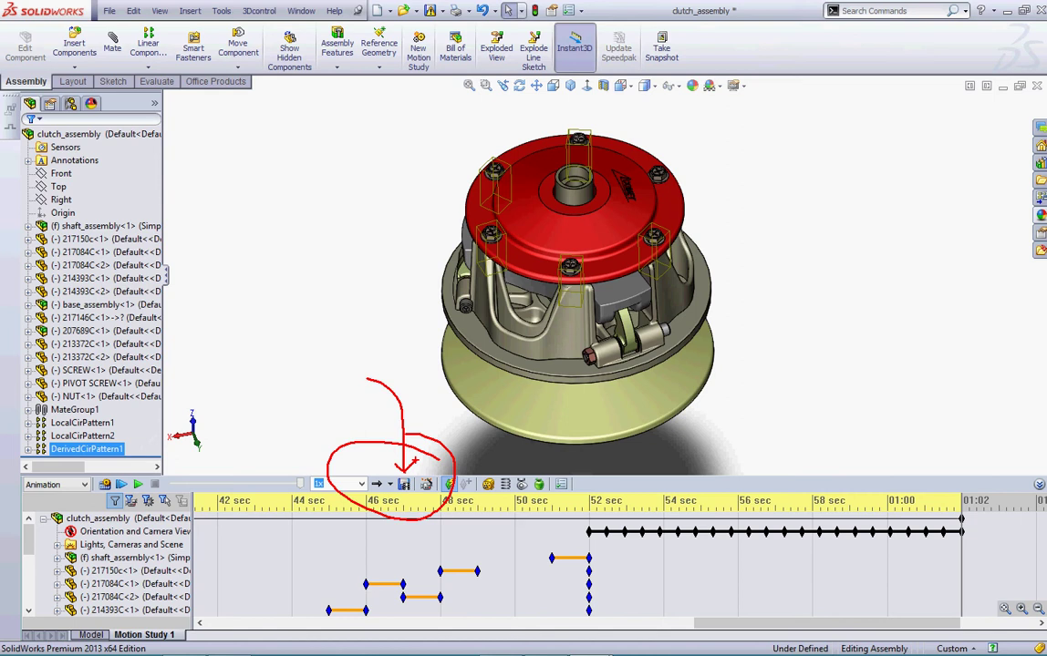
Save the clutch animation to the Laney folder as the Microsoft AVI file clutch_assembly.
left_click(415, 462)
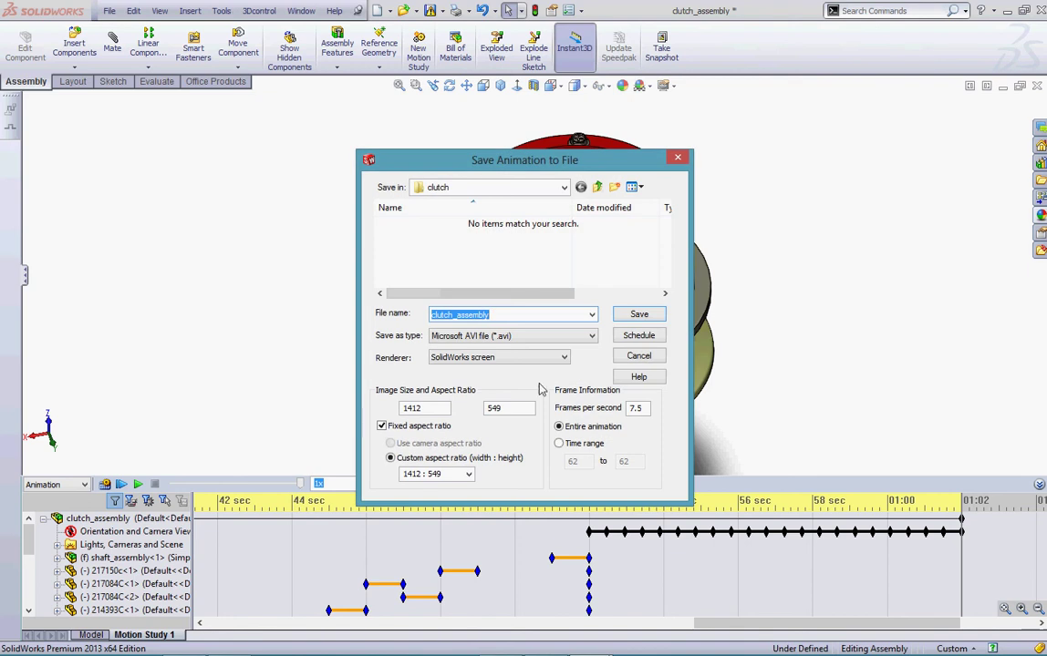
left_click(563, 187)
left_click(564, 187)
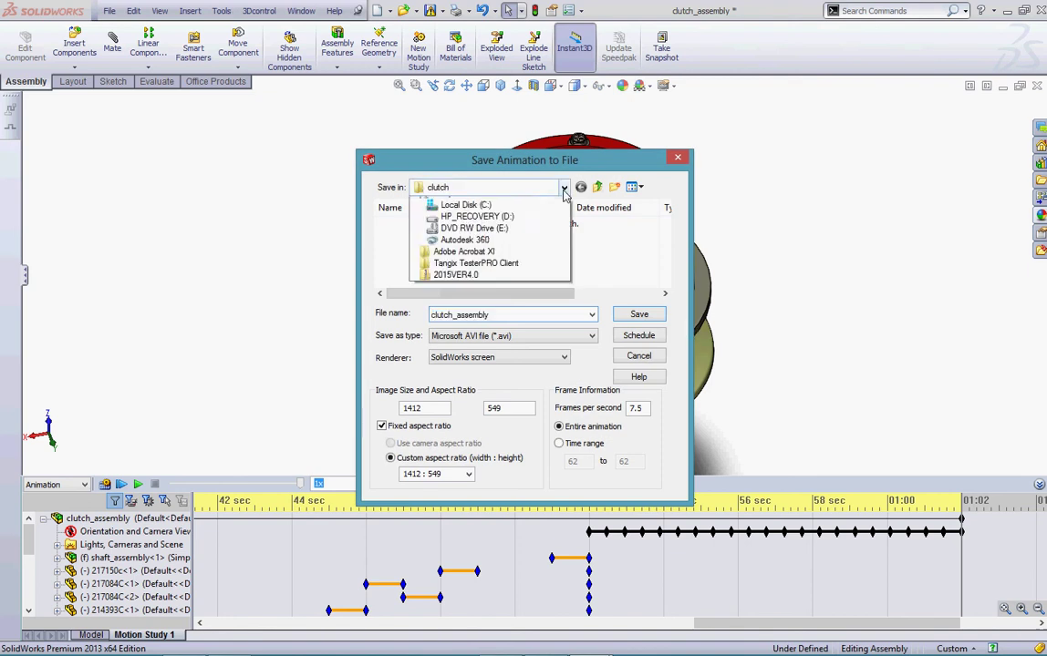
left_click(523, 272)
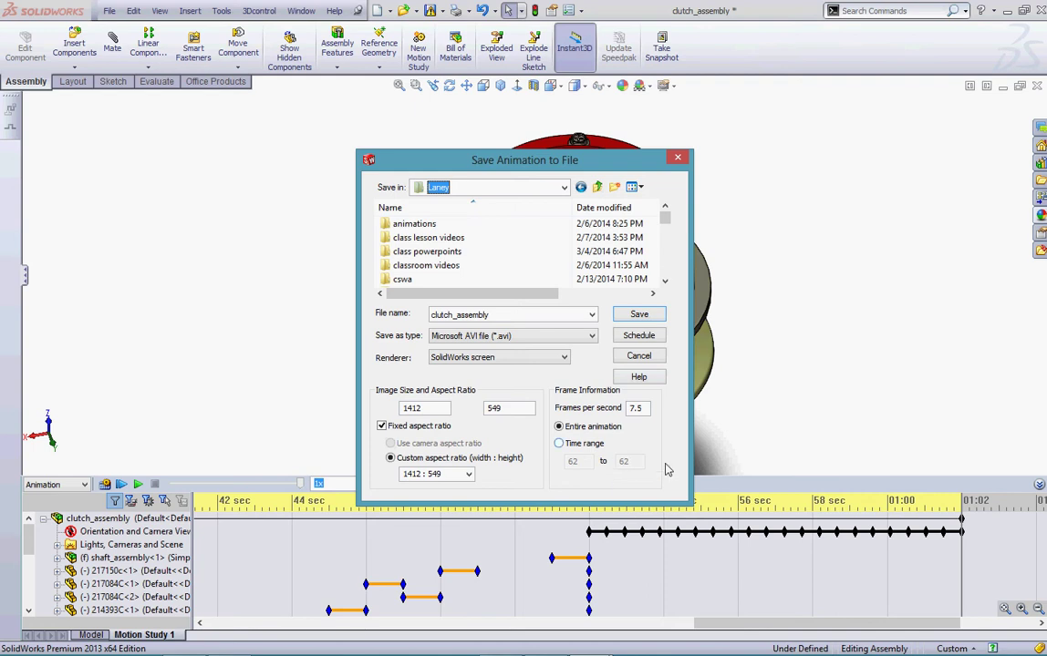
left_click(510, 338)
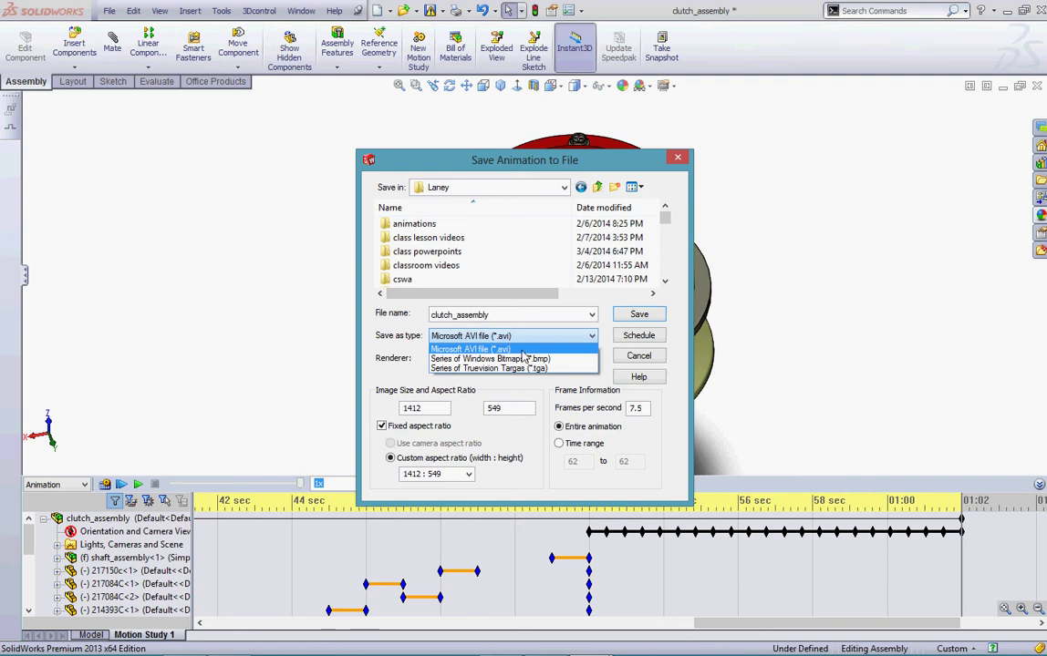
left_click(520, 349)
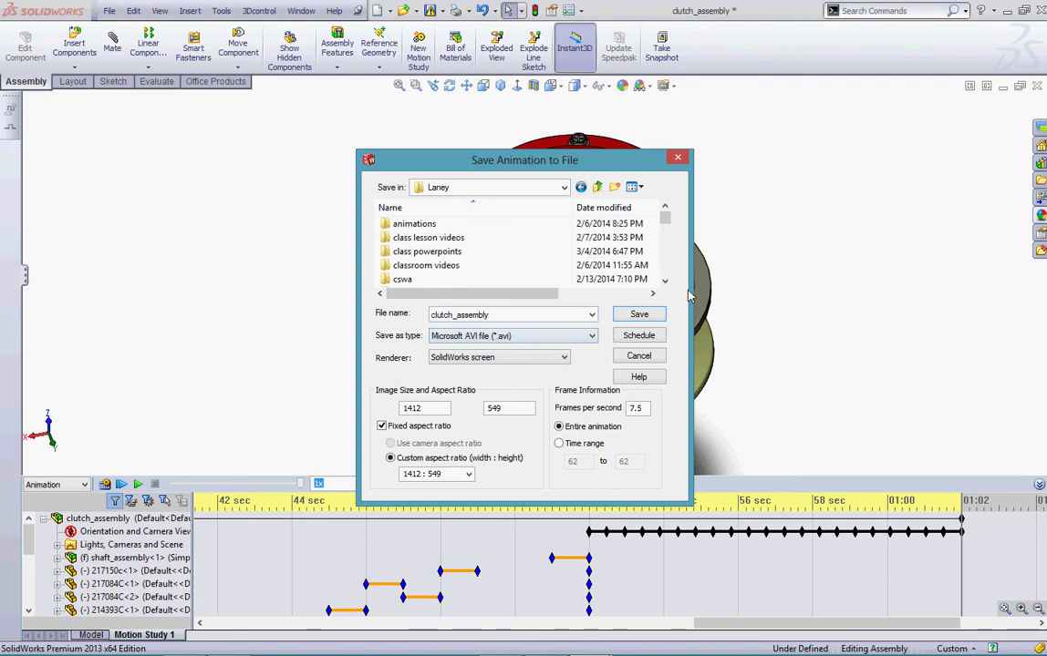
left_click(623, 315)
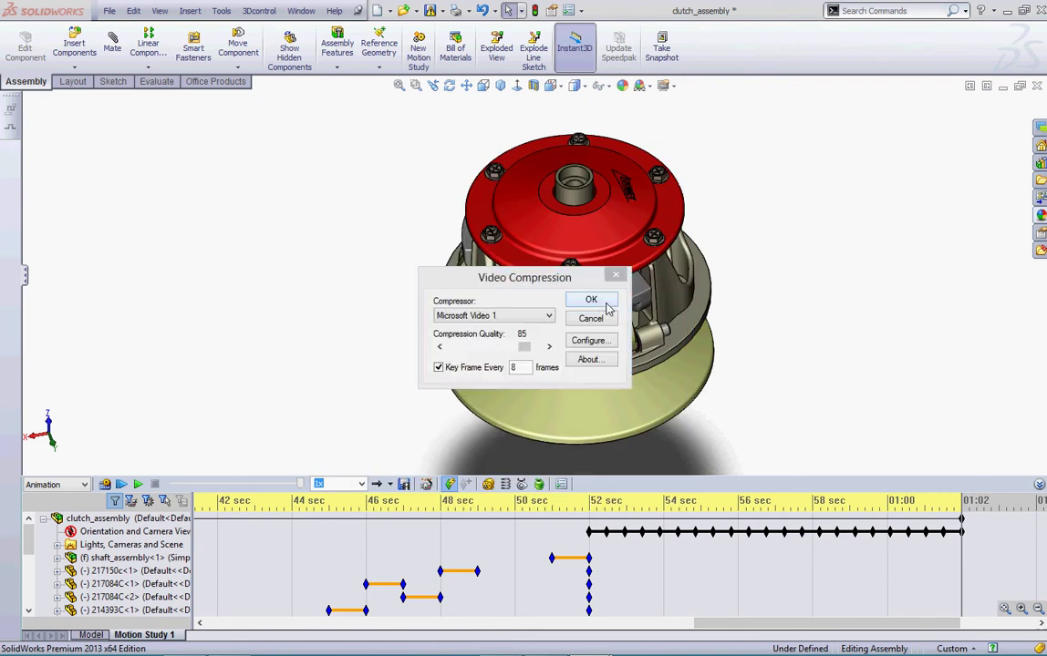
Choose Microsoft Video 1 as the compressor and start recording the animation file.
left_click(549, 317)
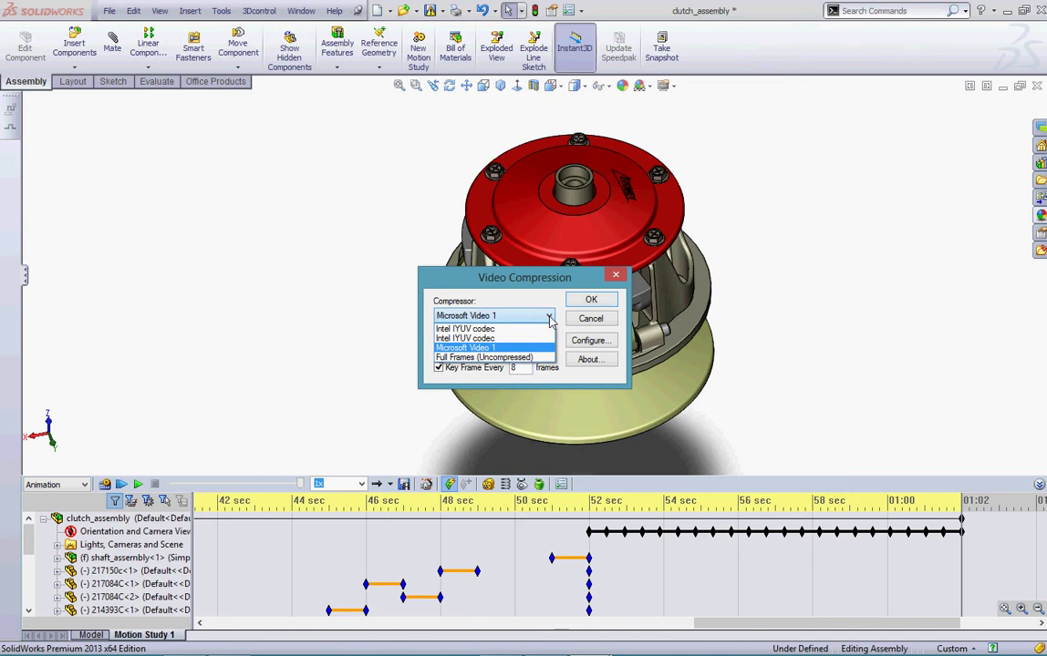
left_click(481, 347)
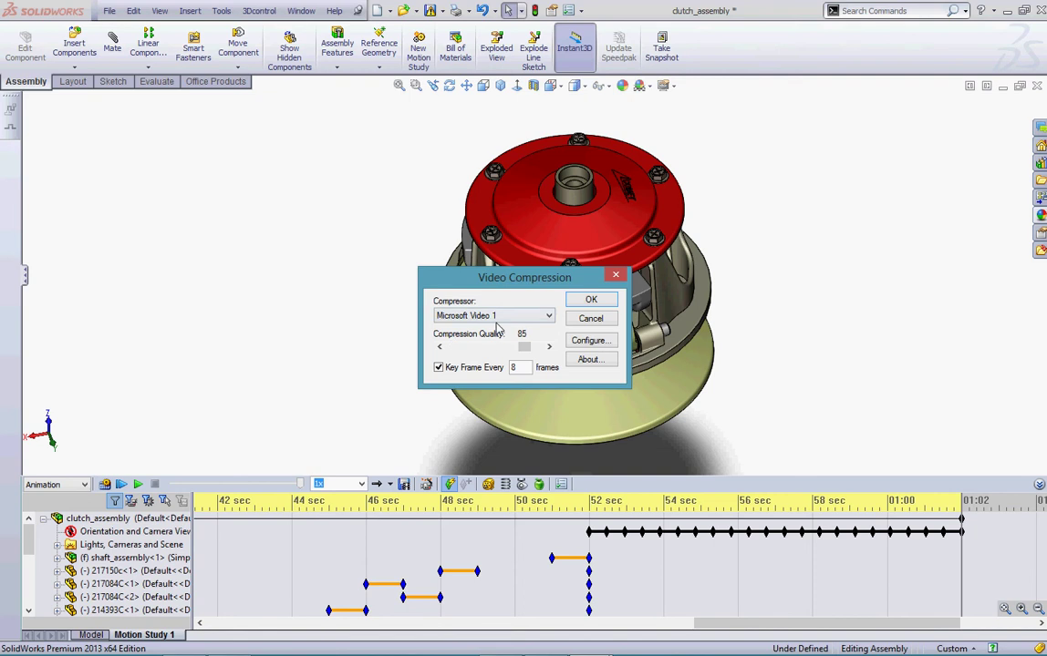
left_click(591, 301)
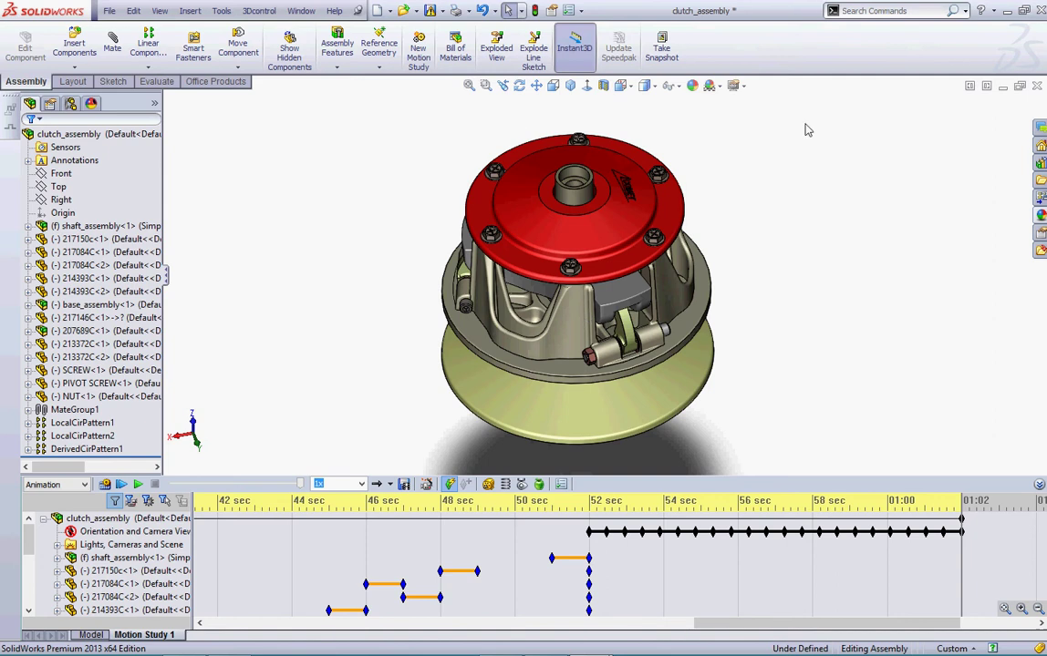
Switch to File Explorer and open the clutch_assembly video clip from the Laney folder on OneDrive.
left_click(1008, 17)
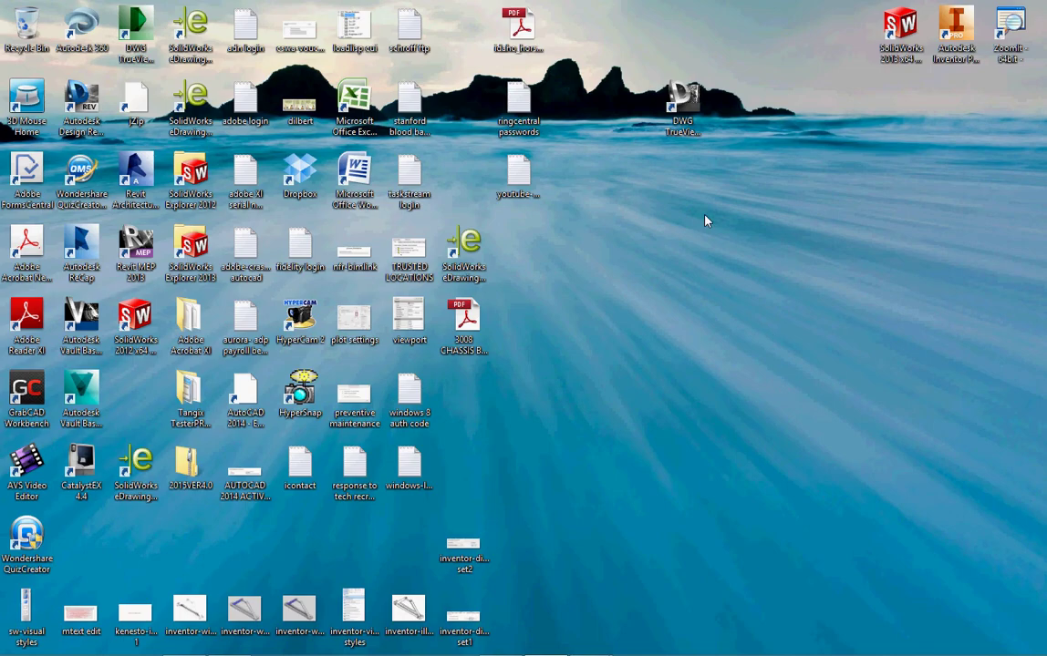
mouse_move(339, 643)
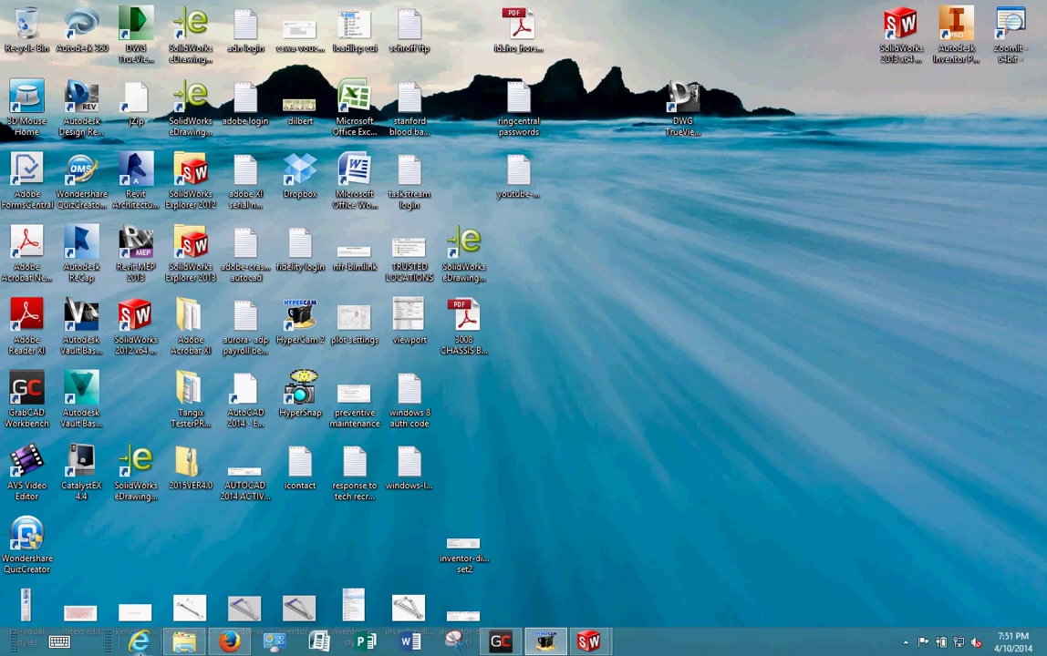
left_click(183, 643)
left_click(118, 271)
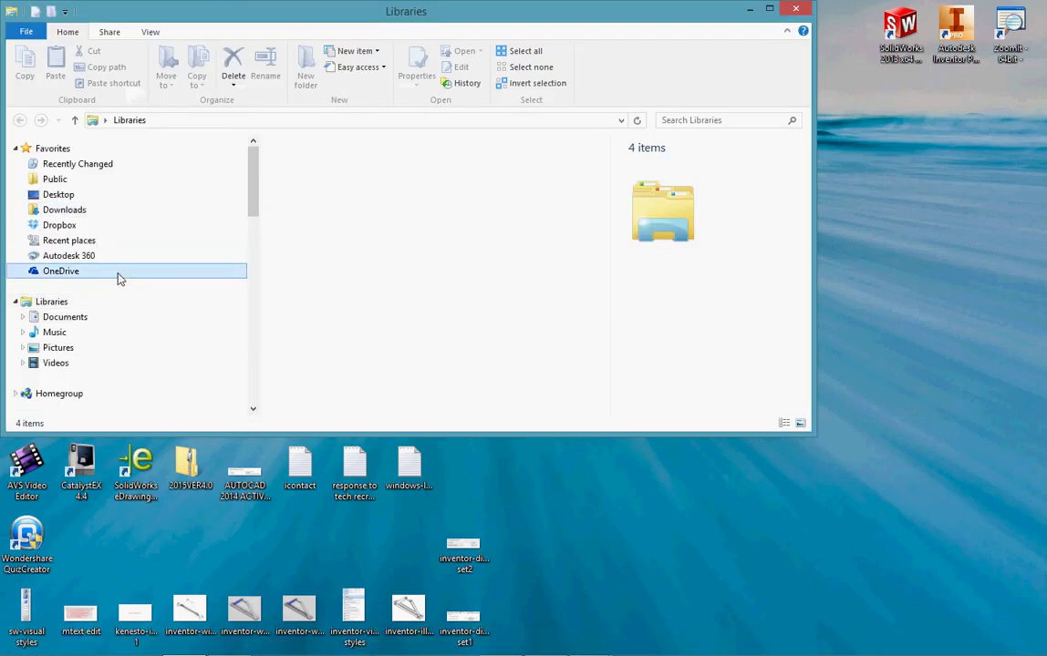
left_click_drag(609, 161, 603, 188)
double_click(431, 230)
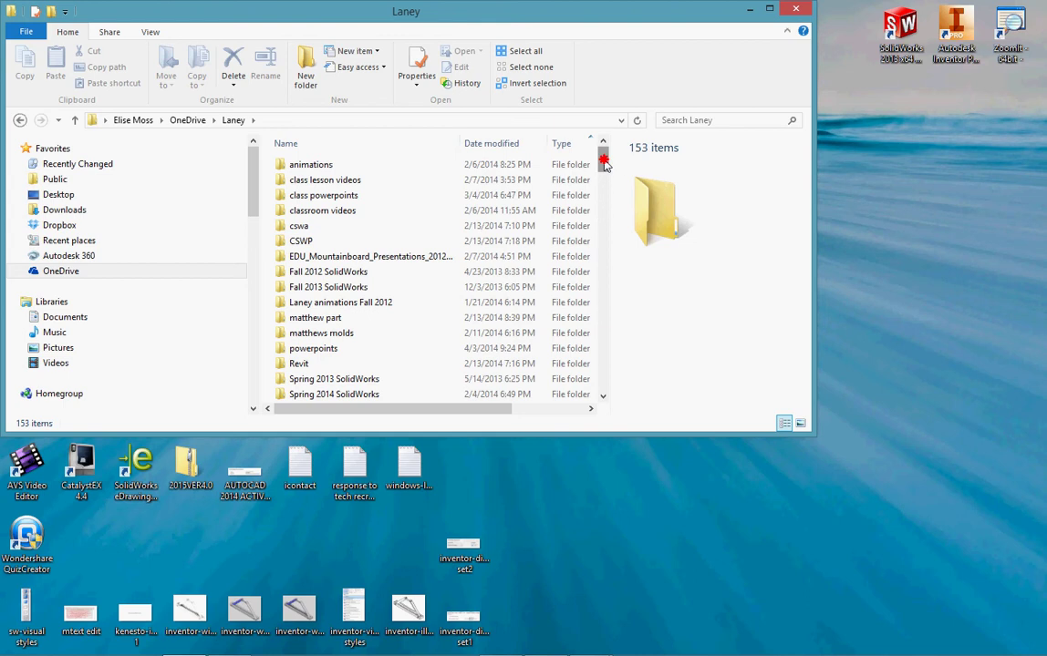
left_click_drag(602, 155, 578, 401)
left_click(315, 288)
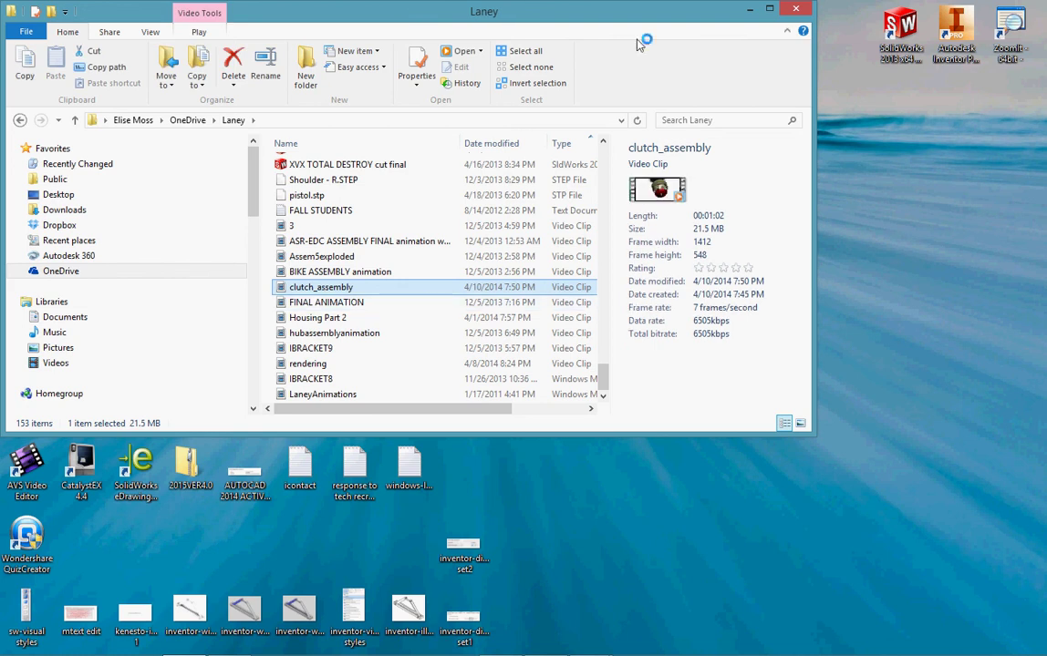
Minimize File Explorer, watch the exported clutch_assembly video to its end, and minimize the media player.
left_click(748, 9)
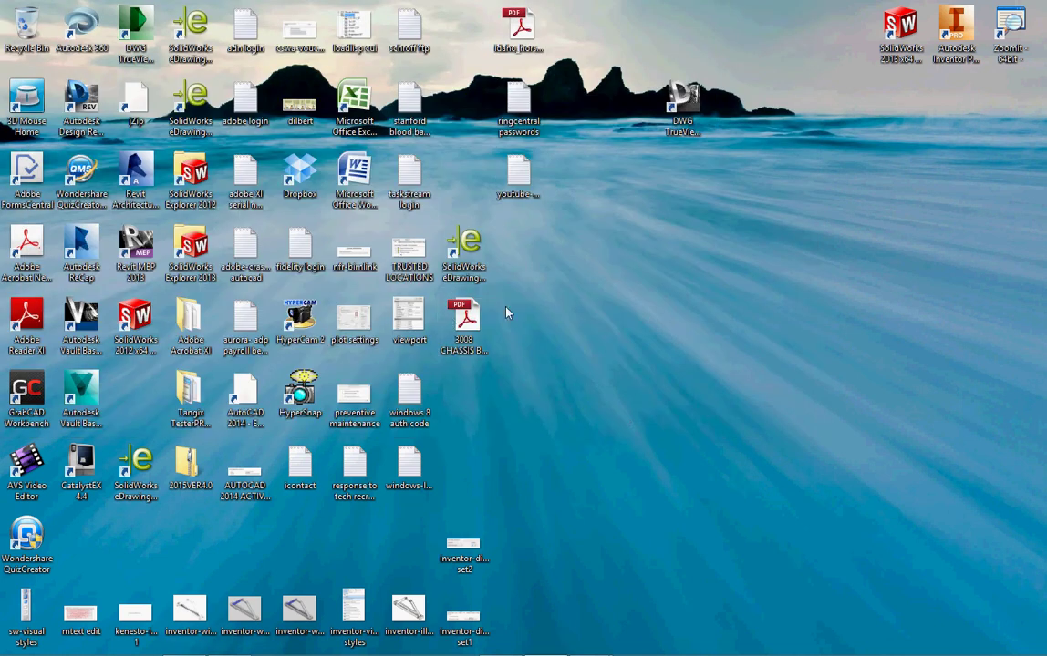
mouse_move(401, 653)
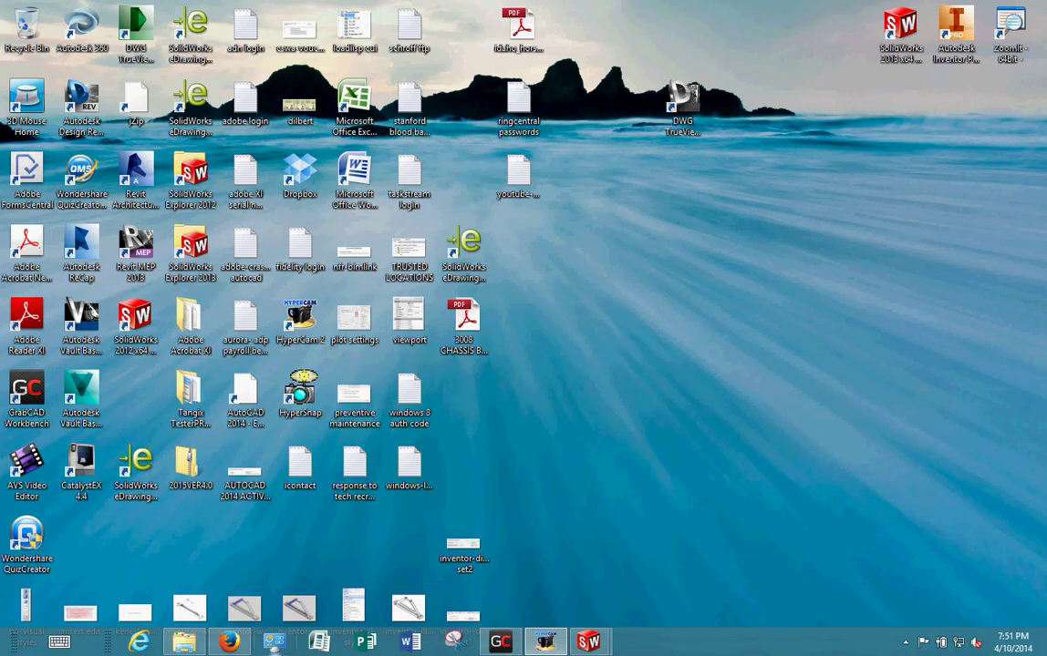
left_click(269, 646)
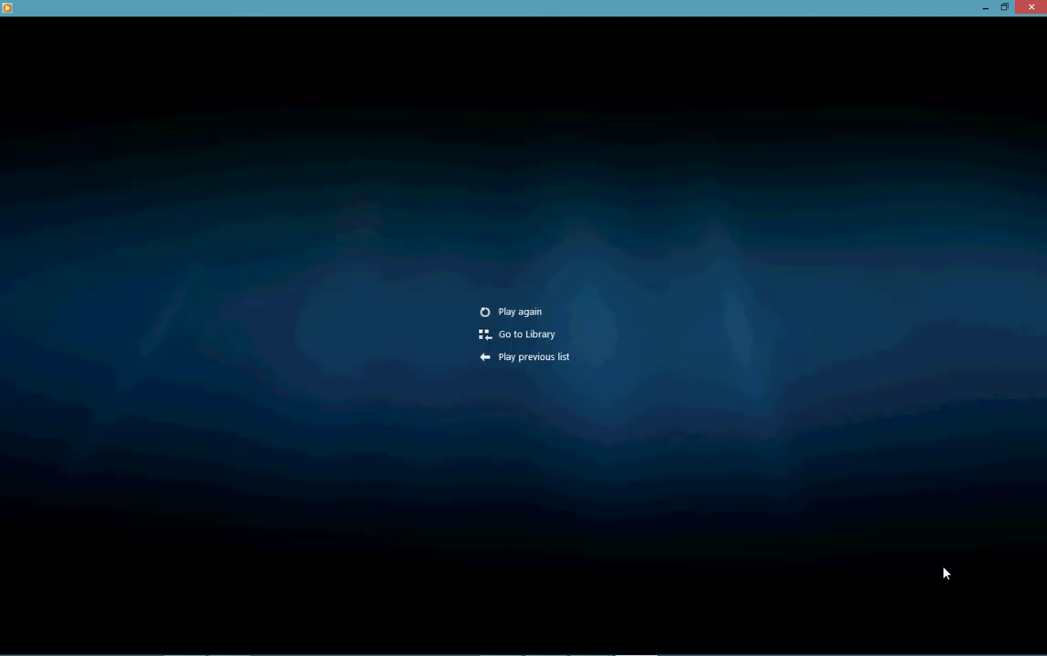
left_click(984, 7)
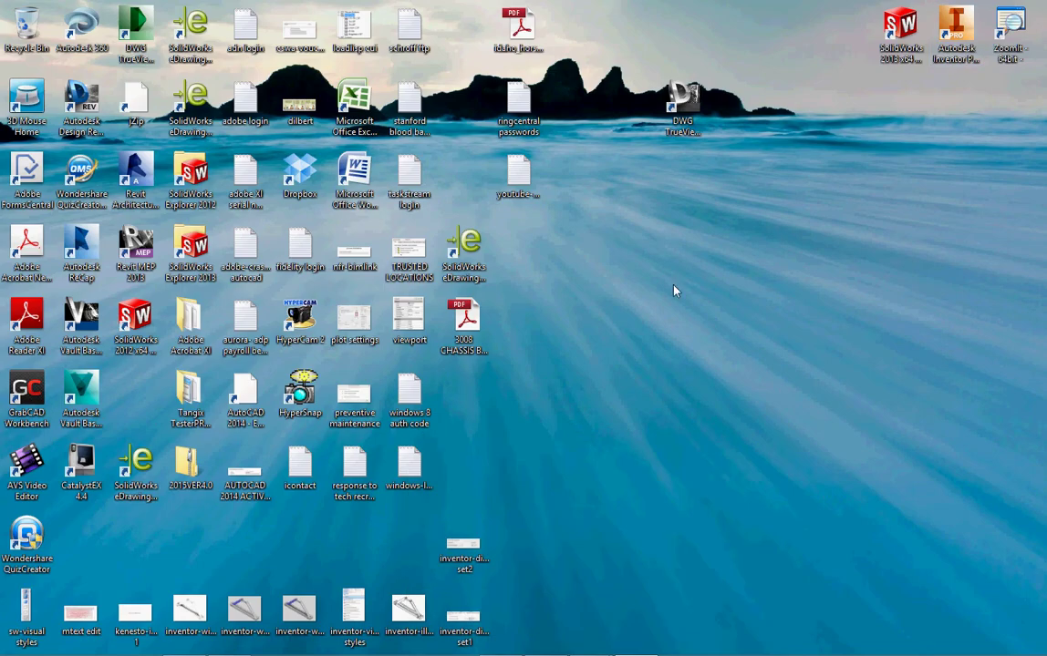
Switch back to SolidWorks and close the clutch_assembly and plunger assemblies without saving them.
mouse_move(428, 649)
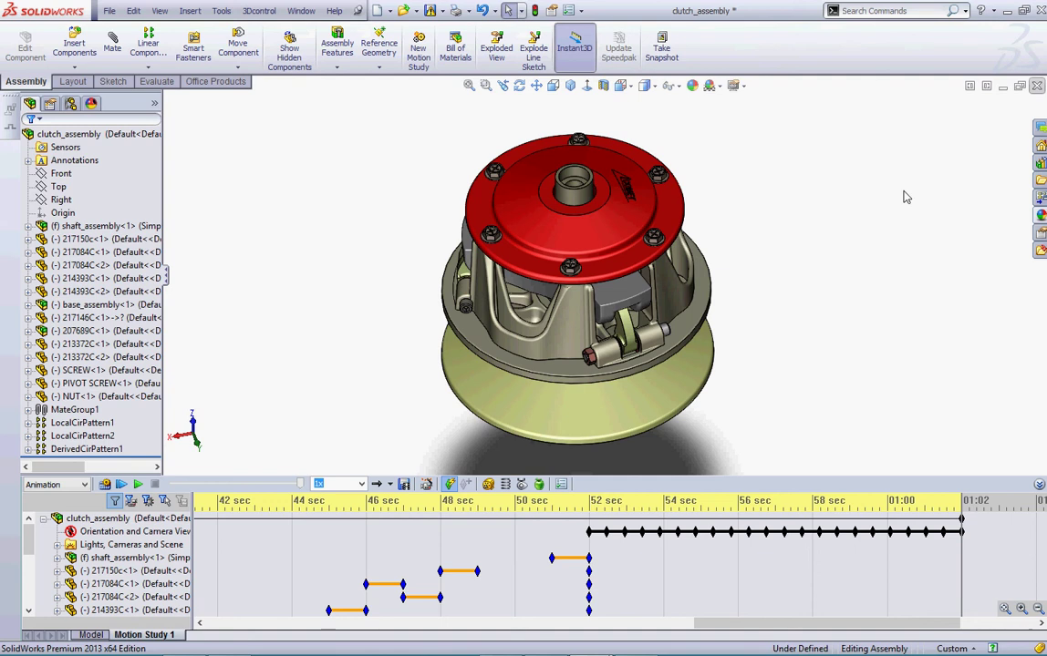
key("ctrl+s")
left_click(299, 235)
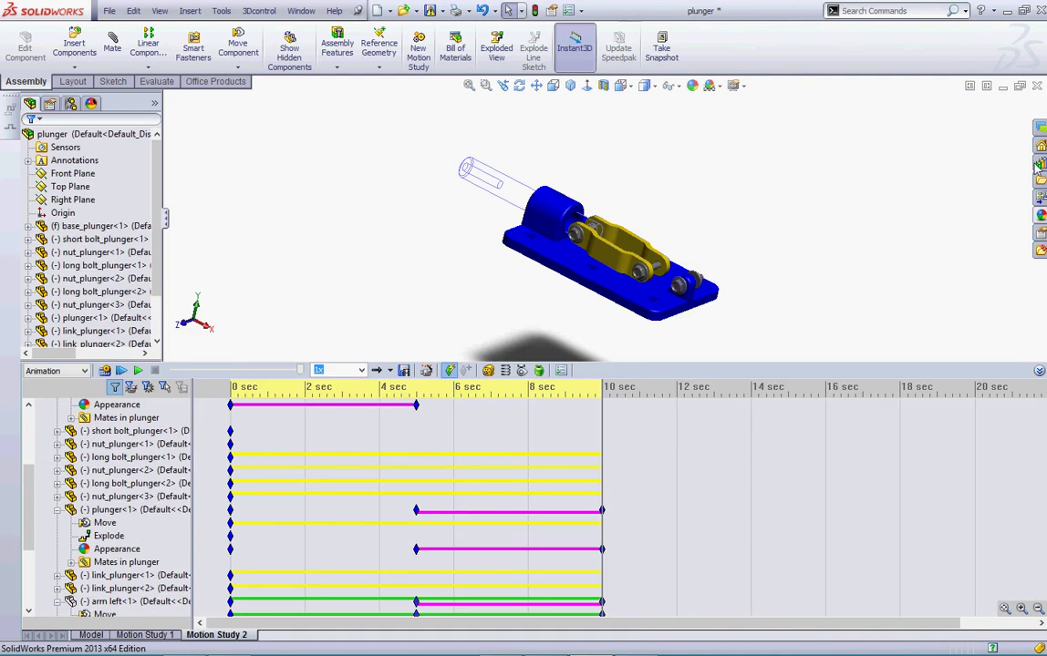
key("ctrl+w")
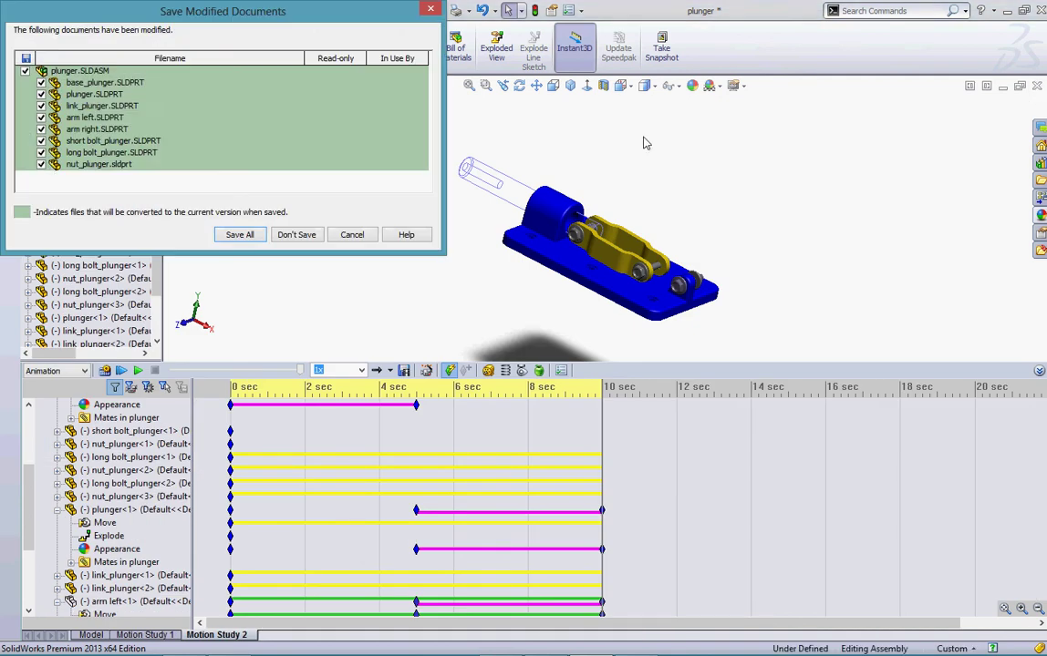
left_click(301, 235)
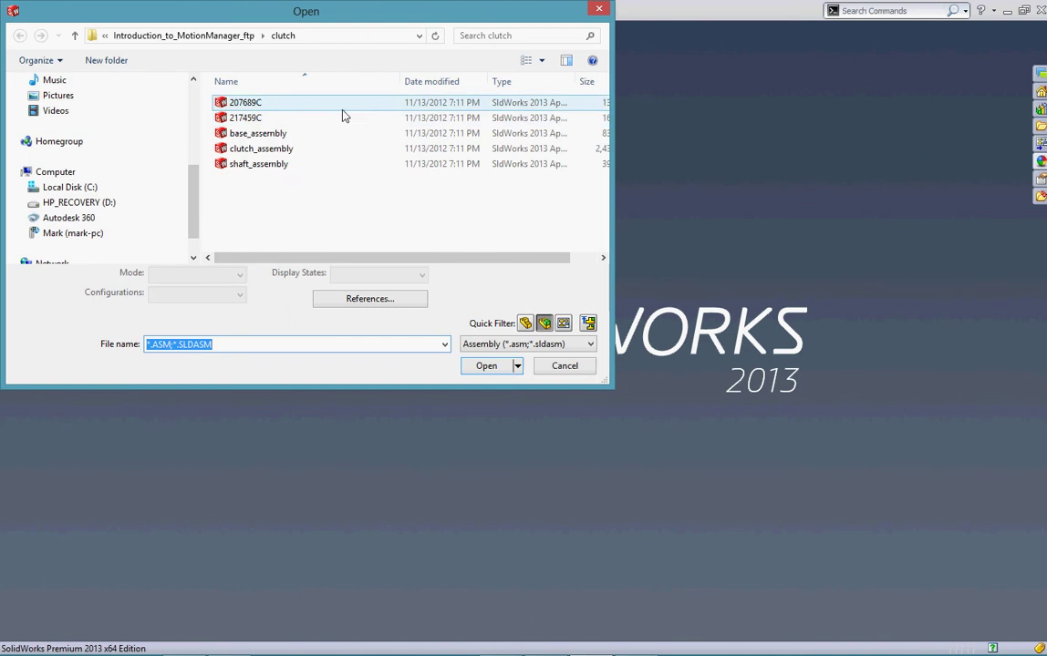
Open the plunger_hook assembly from the plunger_hook folder inside Introduction_to_MotionManager_ftp.
left_click(226, 37)
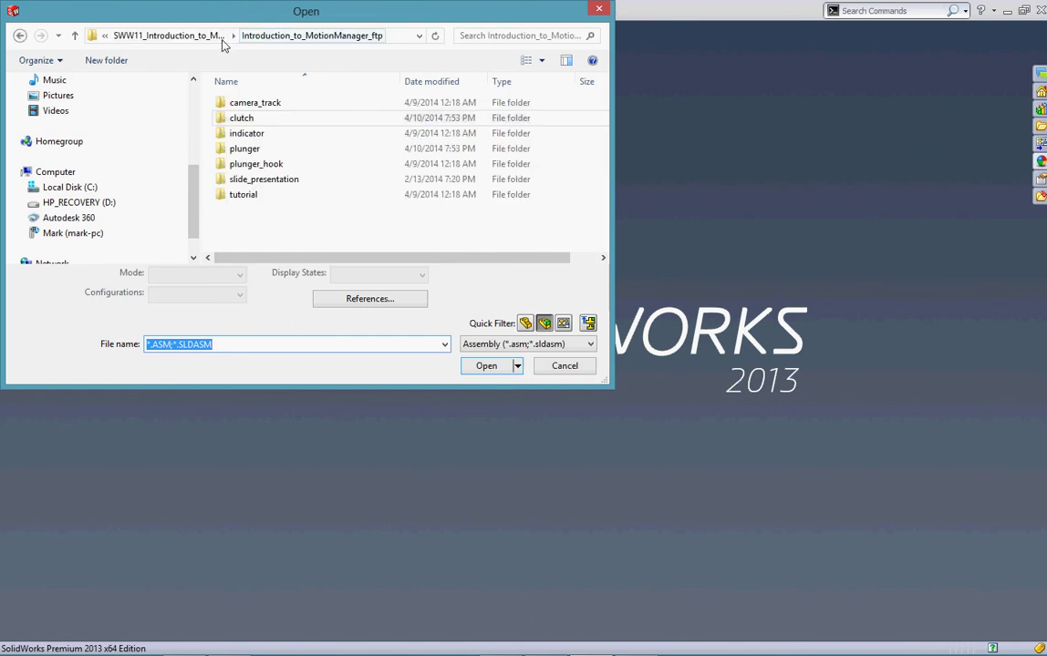
double_click(306, 169)
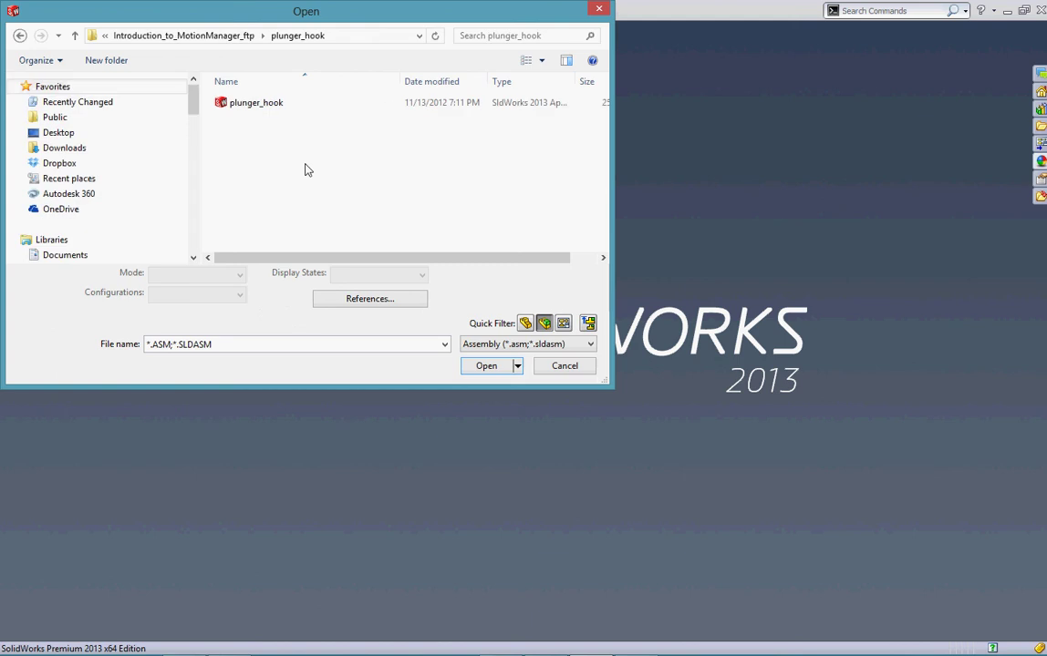
left_click(266, 103)
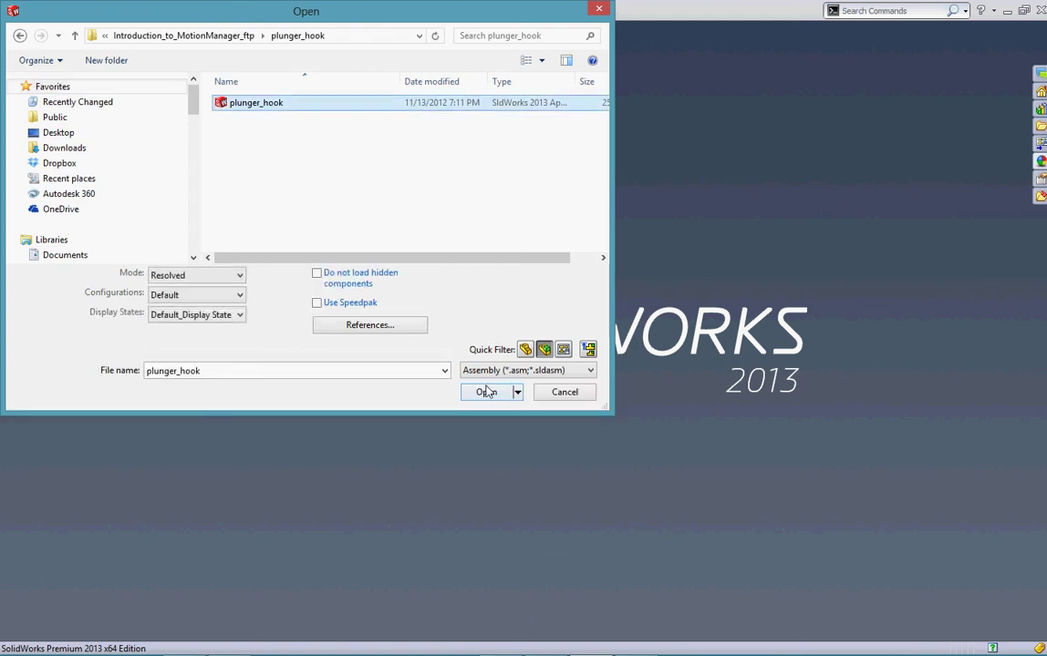
left_click(486, 393)
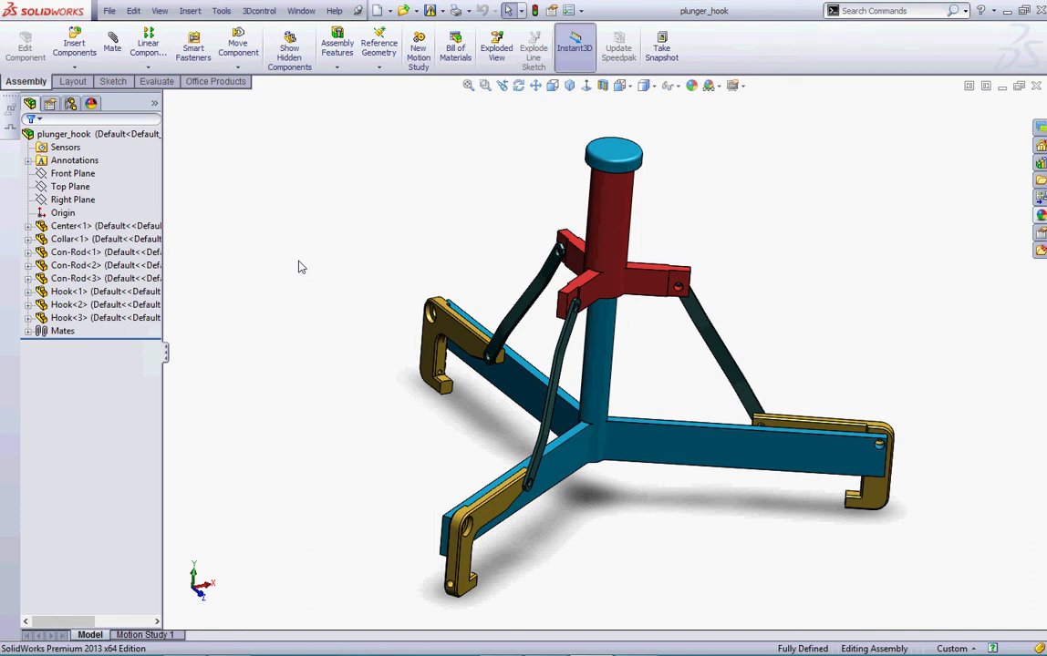
Bring up Motion Study 1 and try to move the red collar down along the center post.
left_click(144, 634)
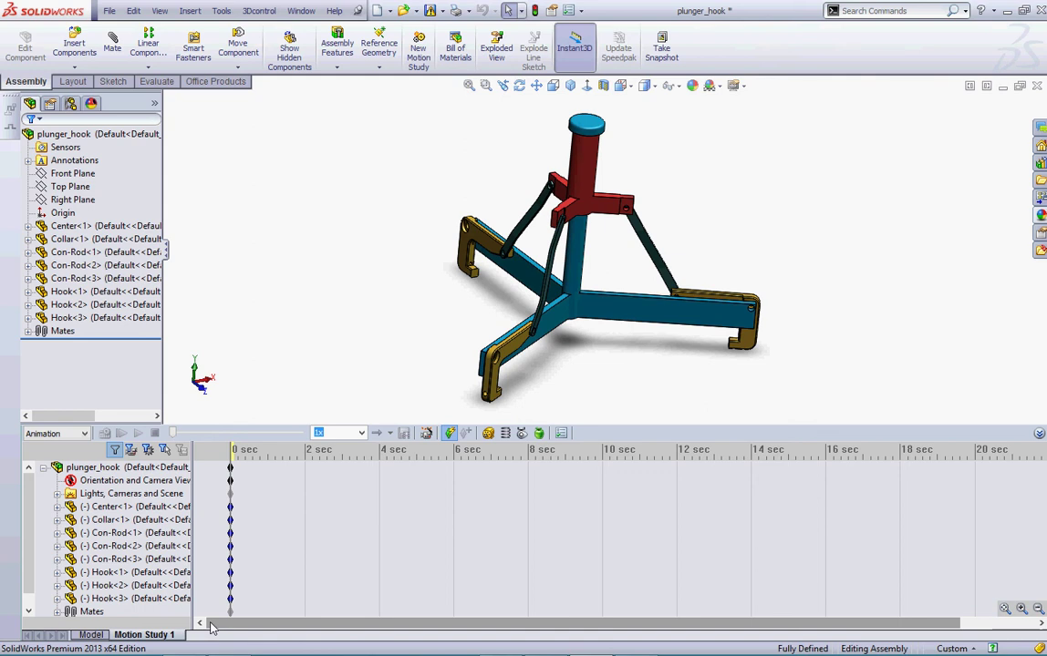
mouse_move(210, 627)
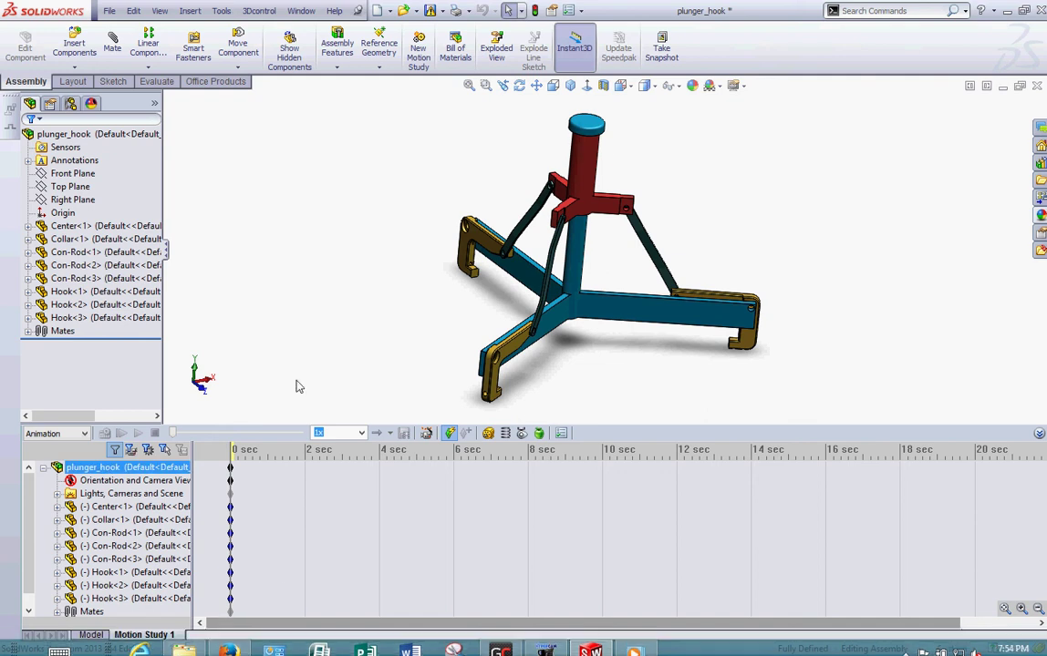
left_click_drag(584, 169, 589, 204)
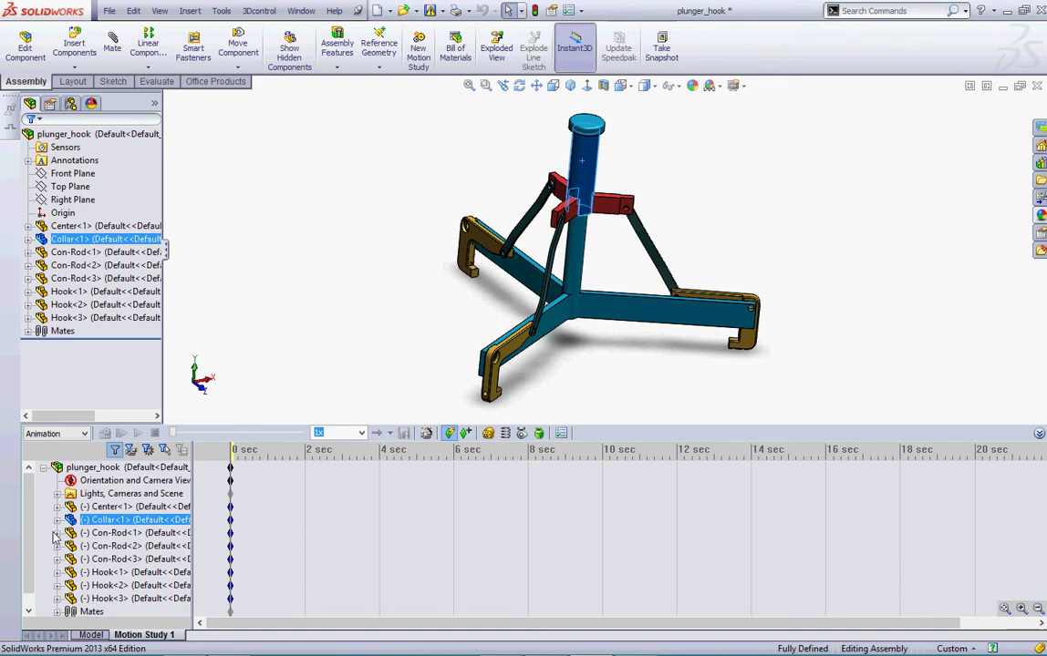
Locate the Distance1 mate in the Motion Study 1 tree and expand it to reach its Distance dimension.
left_click(57, 520)
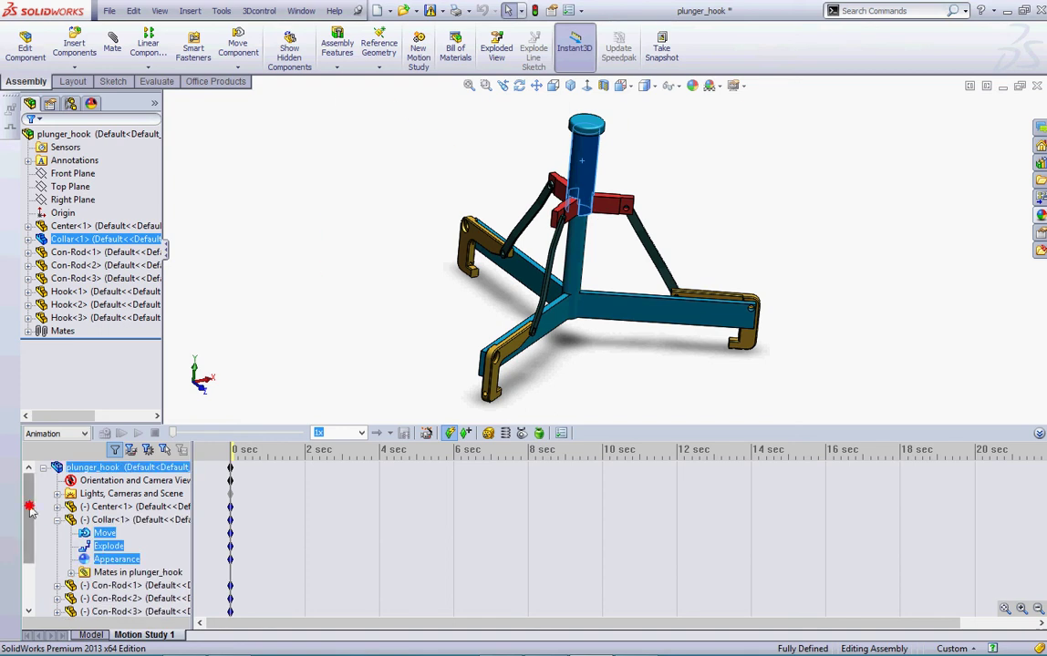
scroll(30, 547, "down", 5)
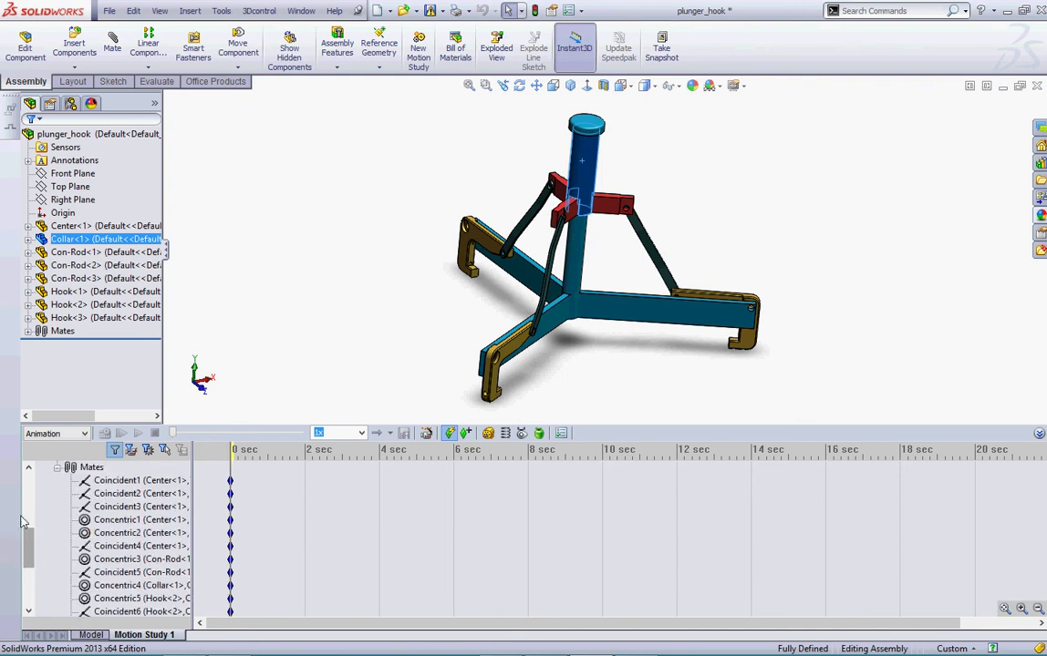
scroll(57, 583, "down", 4)
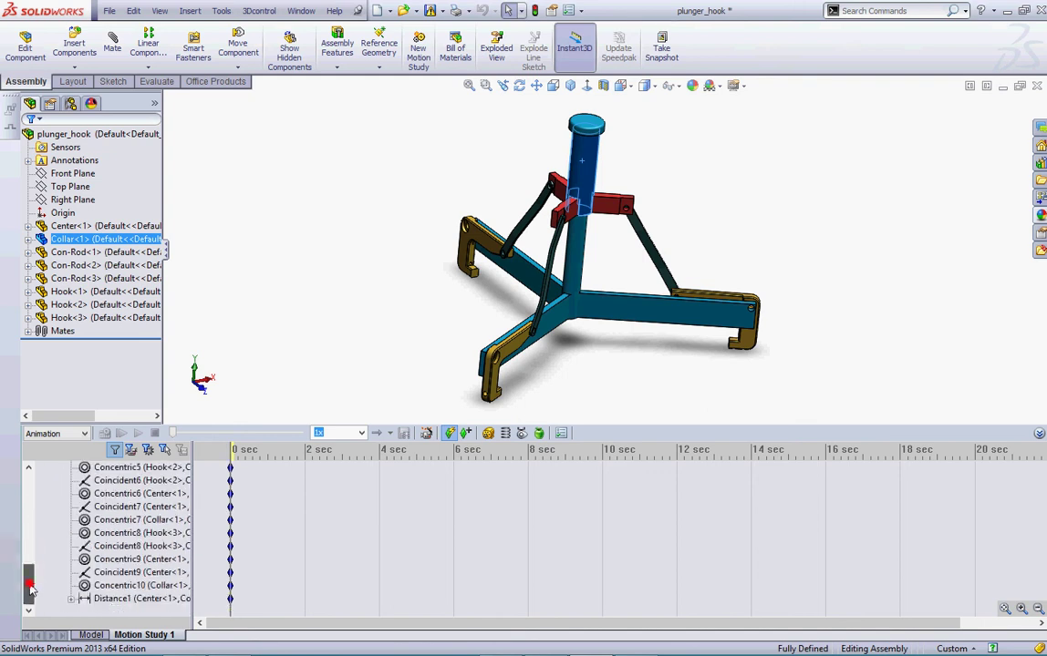
left_click(112, 599)
left_click(71, 599)
left_click(124, 599)
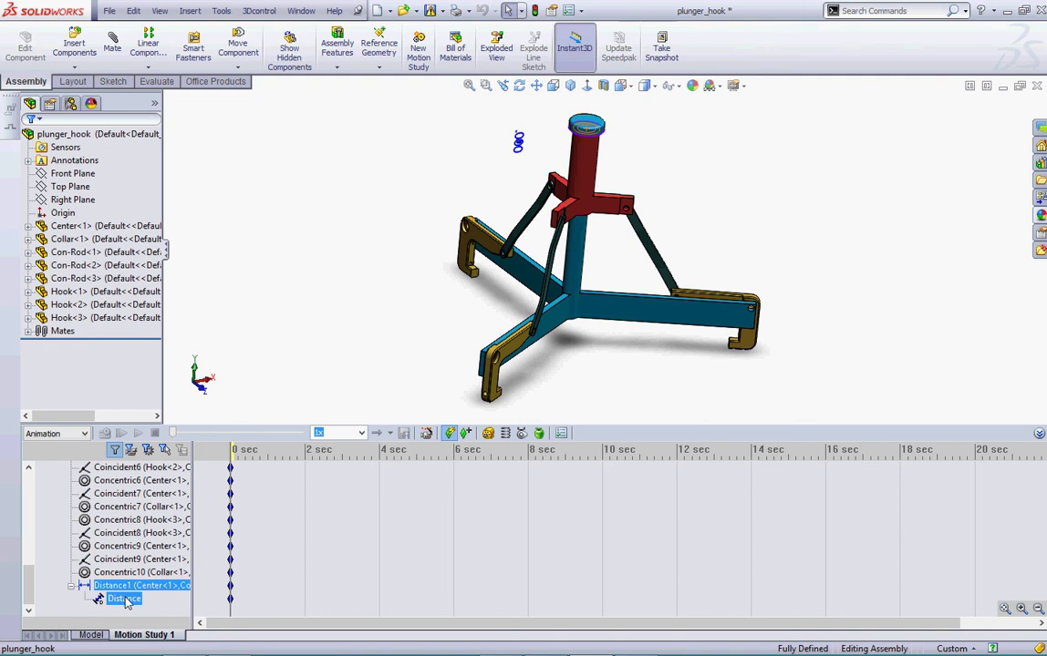
left_click(122, 601)
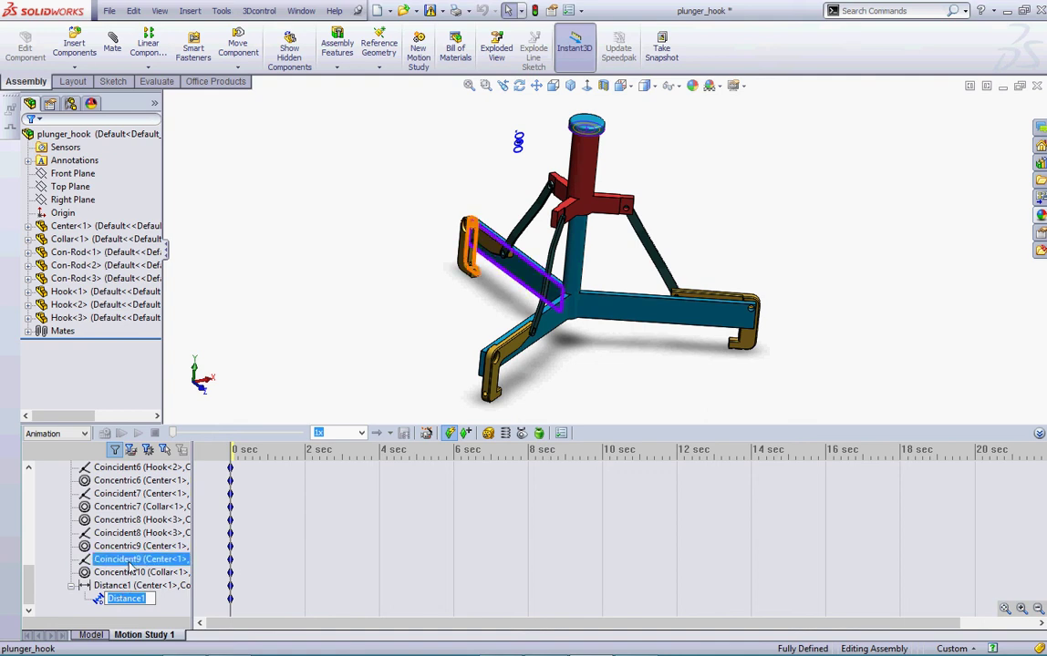
Move the time bar to 5 seconds and set the Distance1 mate dimension to 4 in at that time.
left_click(417, 484)
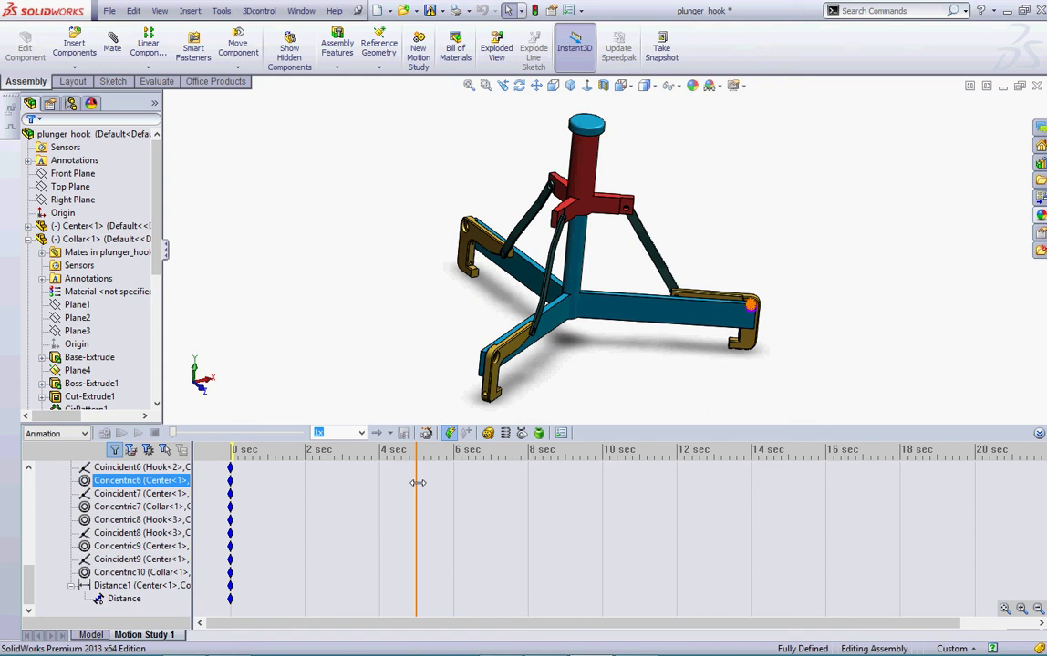
right_click(128, 599)
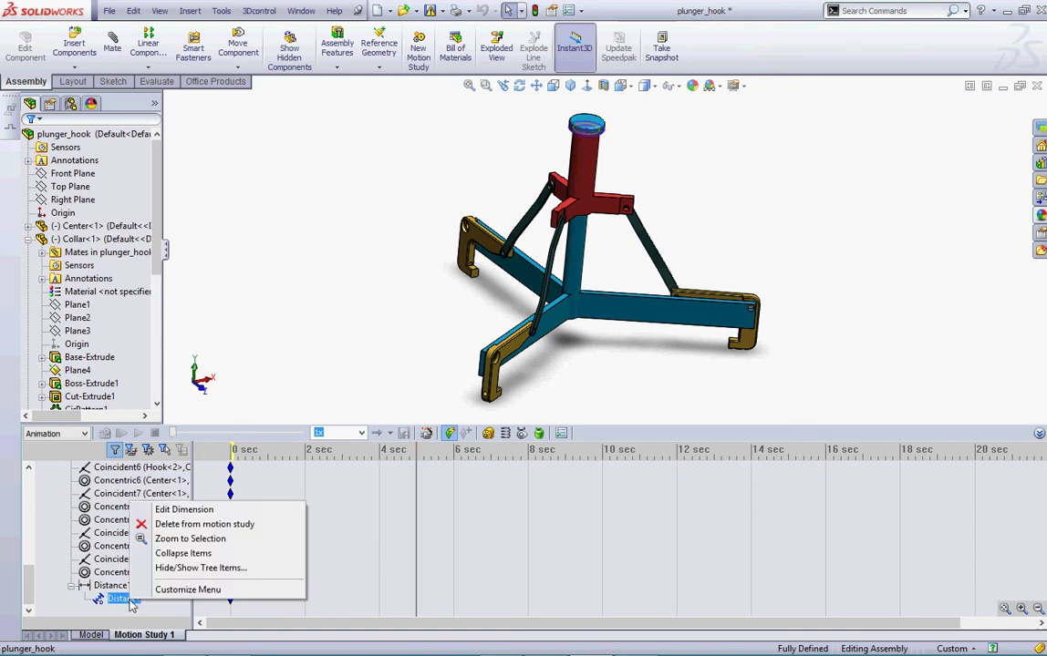
left_click(243, 511)
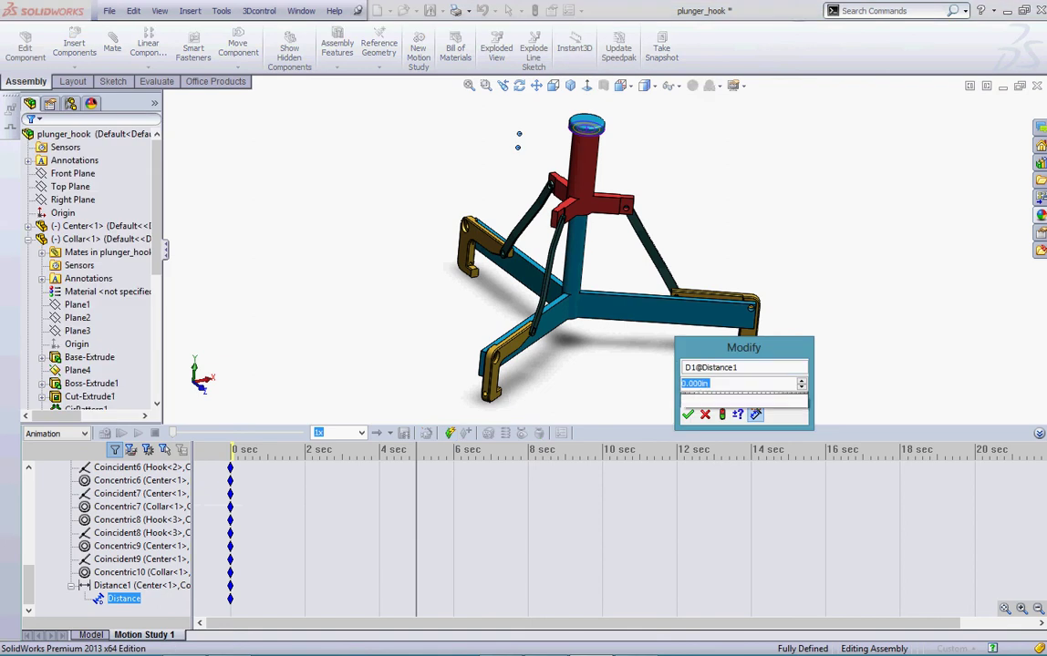
type("4")
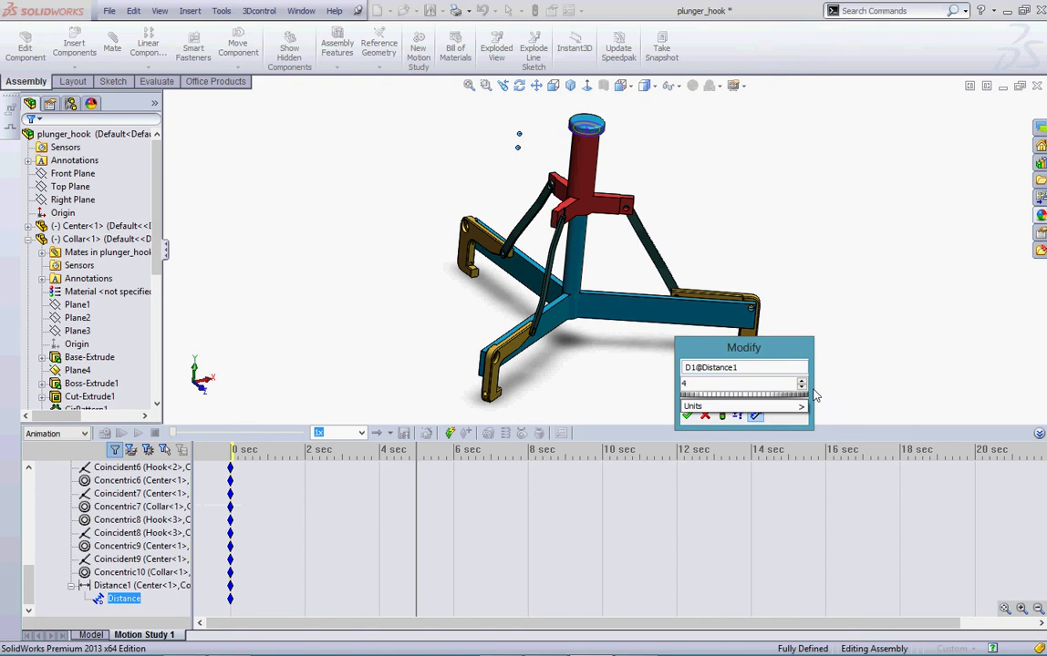
mouse_move(798, 407)
left_click(835, 451)
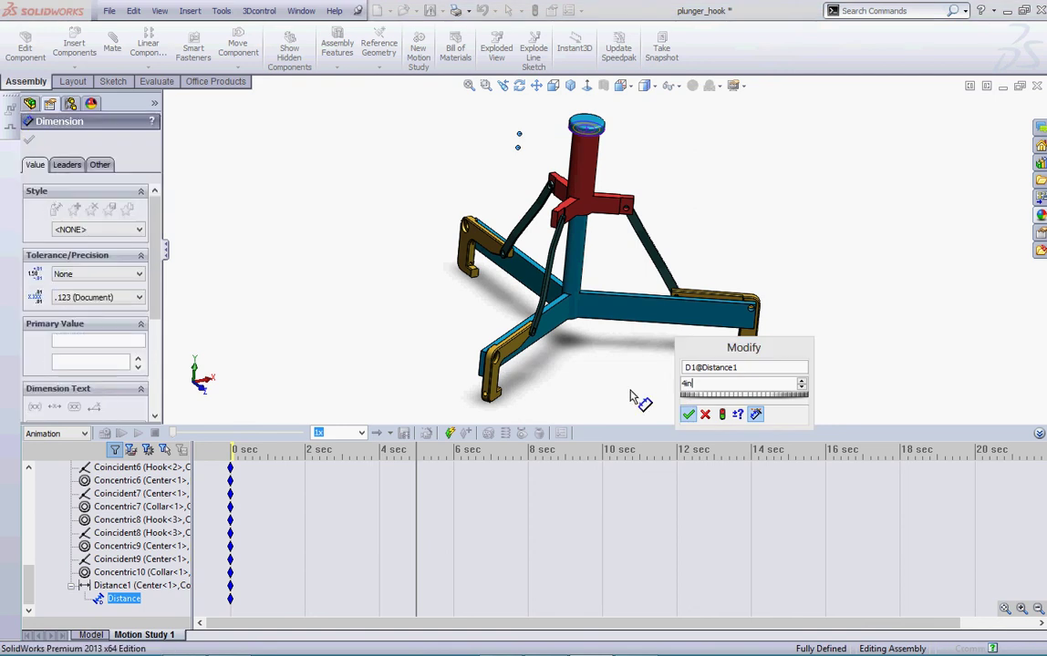
key("Return")
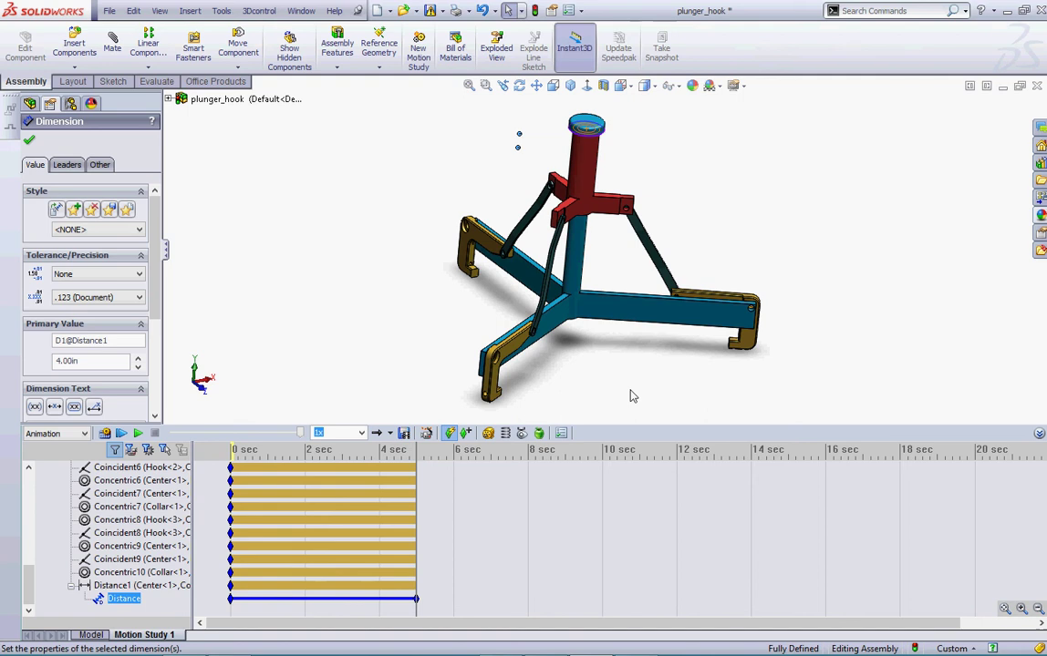
Move the time bar to 10 seconds and set the Distance1 mate dimension to 0 in there.
left_click(601, 451)
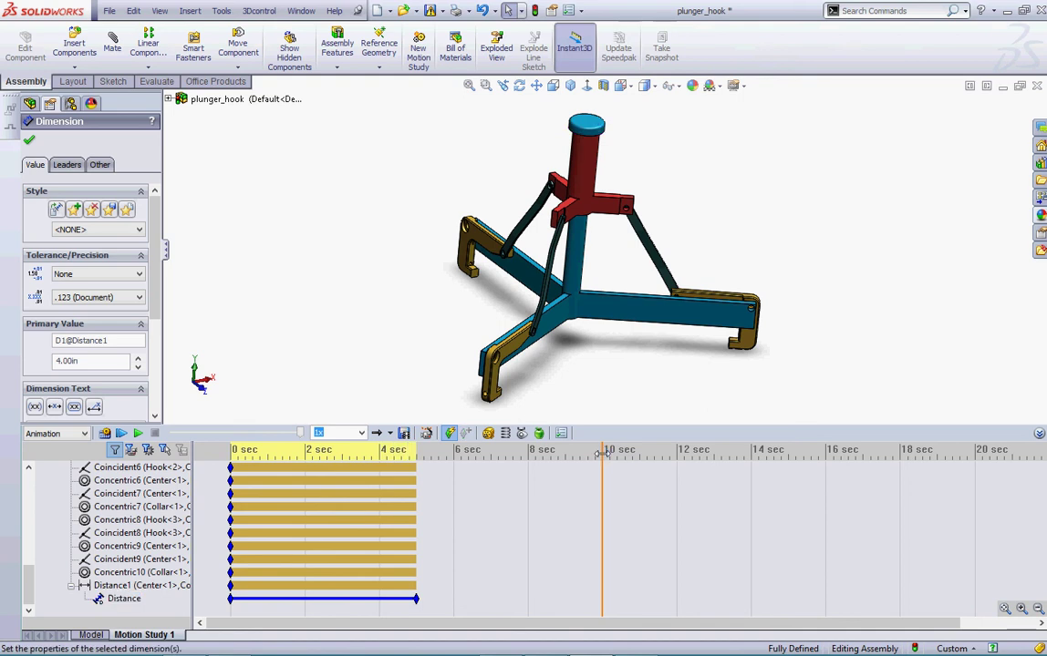
left_click(126, 599)
right_click(128, 601)
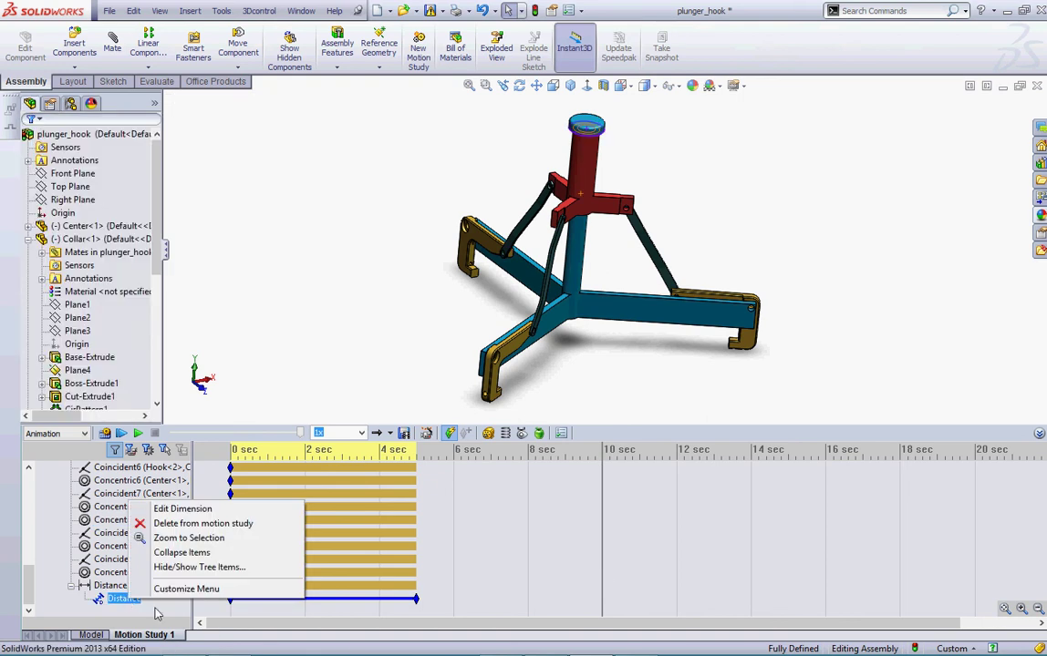
left_click(219, 516)
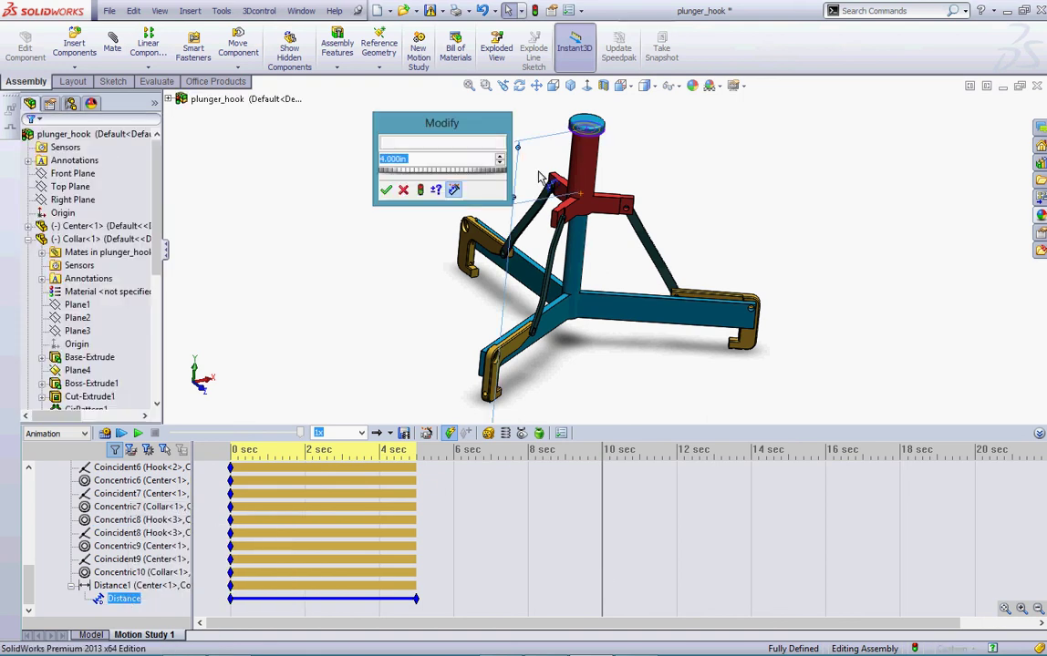
type("0")
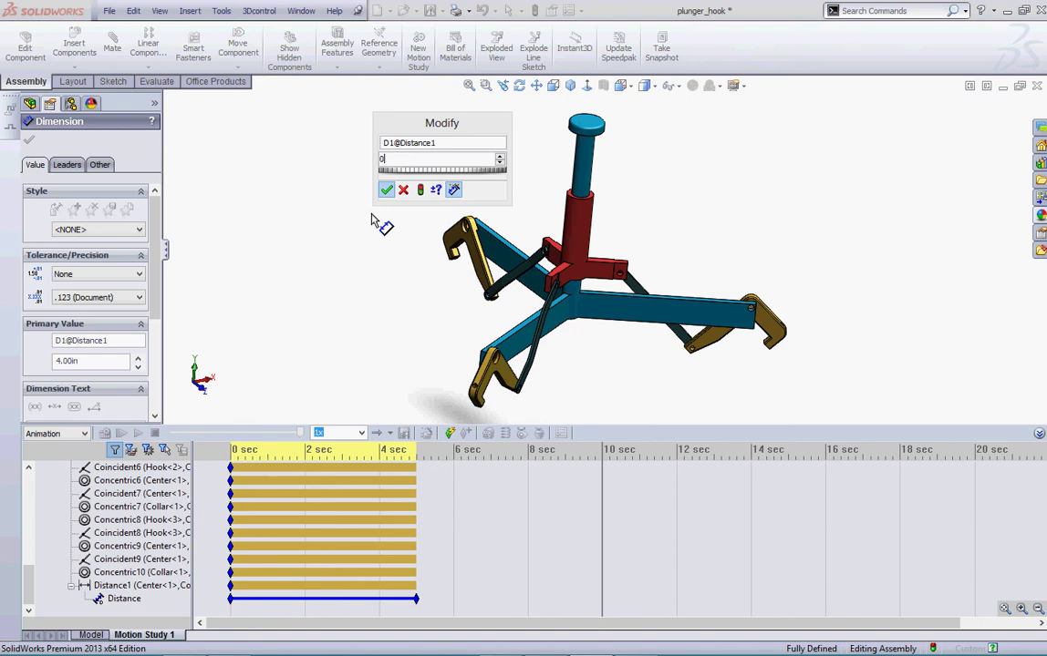
key("Escape")
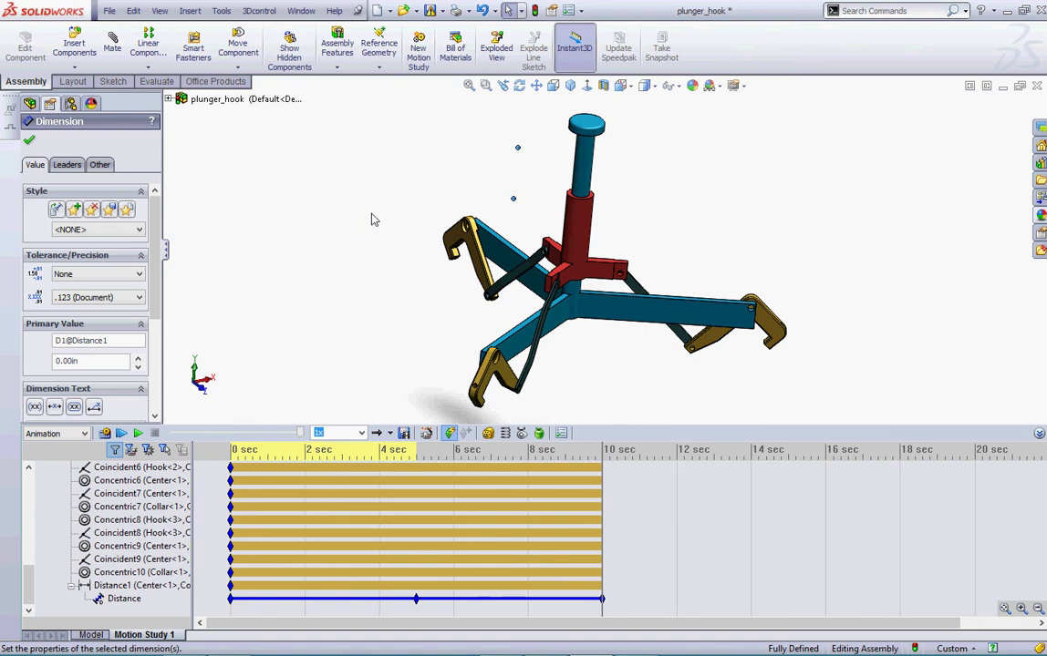
Calculate the collar animation and return the time bar to 0 seconds.
left_click(105, 433)
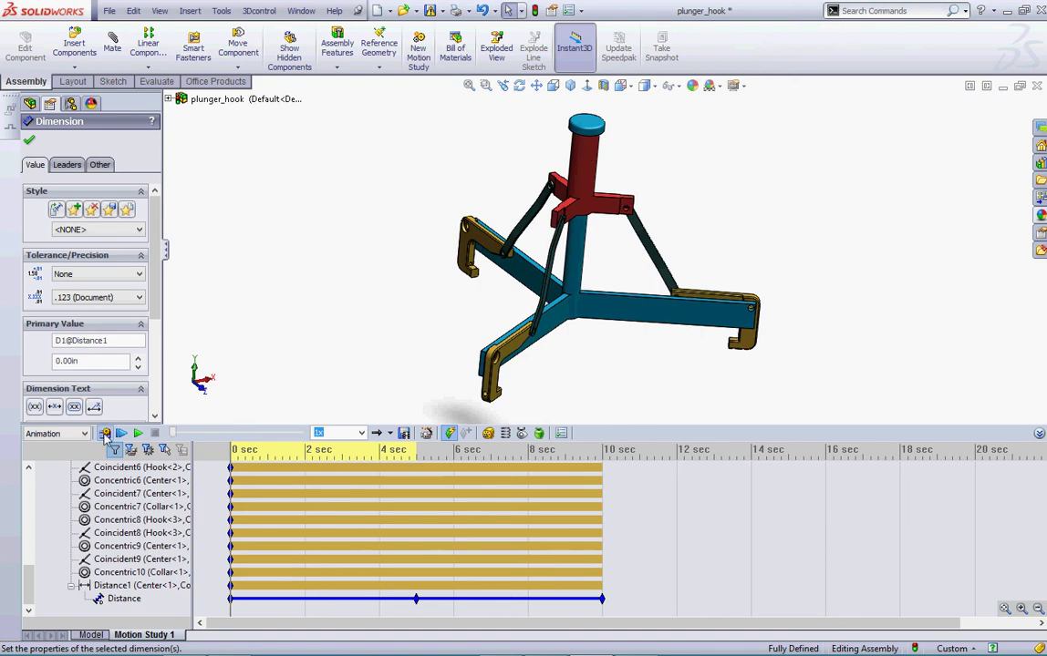
left_click(105, 433)
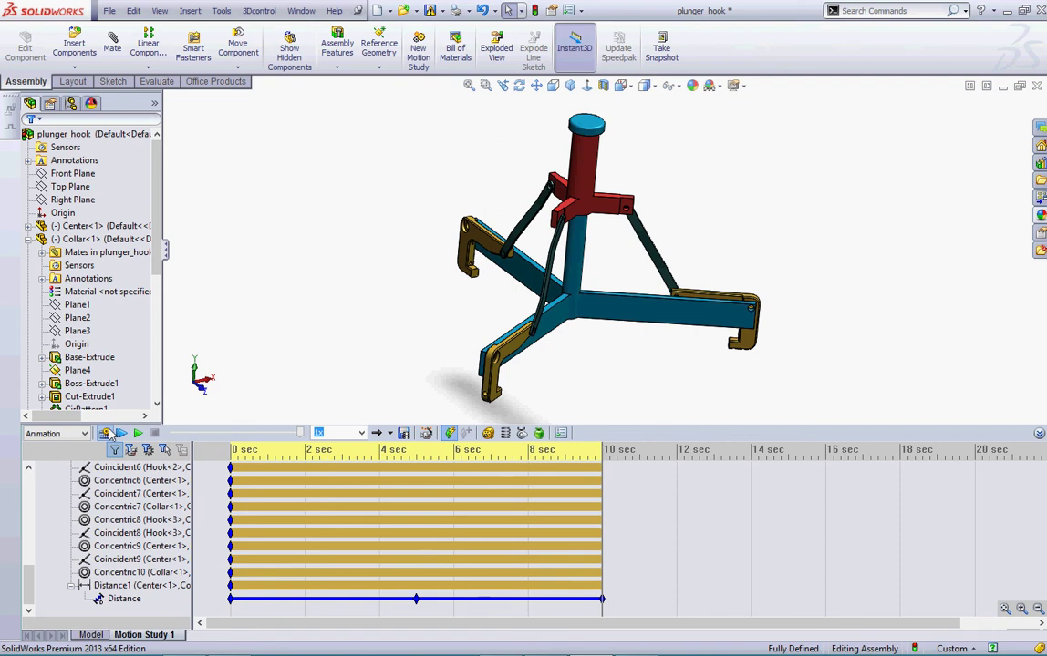
left_click(223, 465)
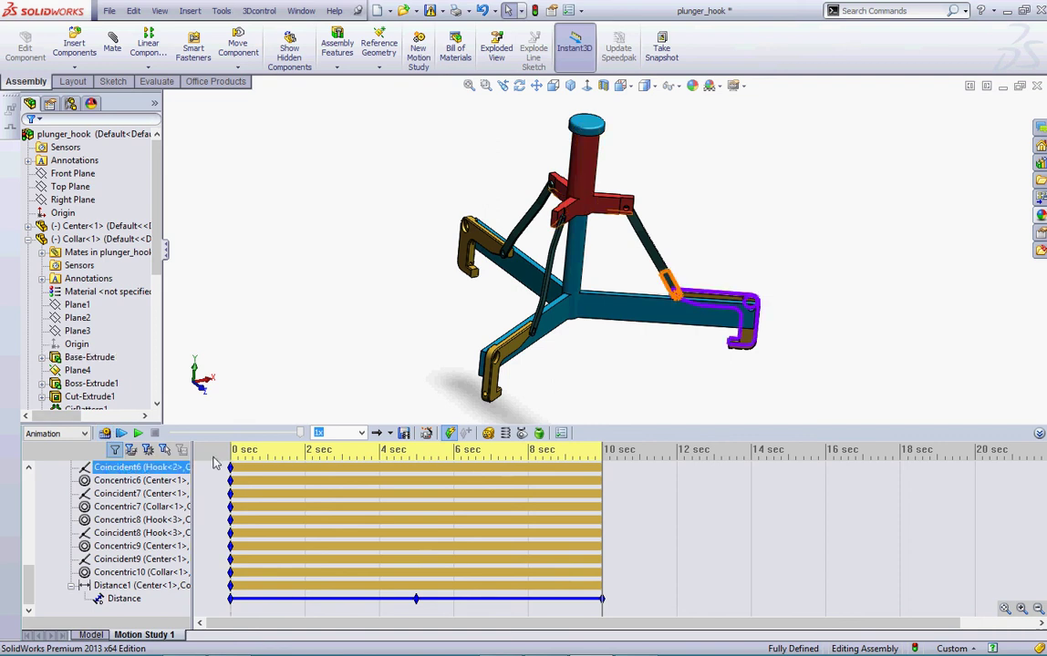
left_click(230, 466)
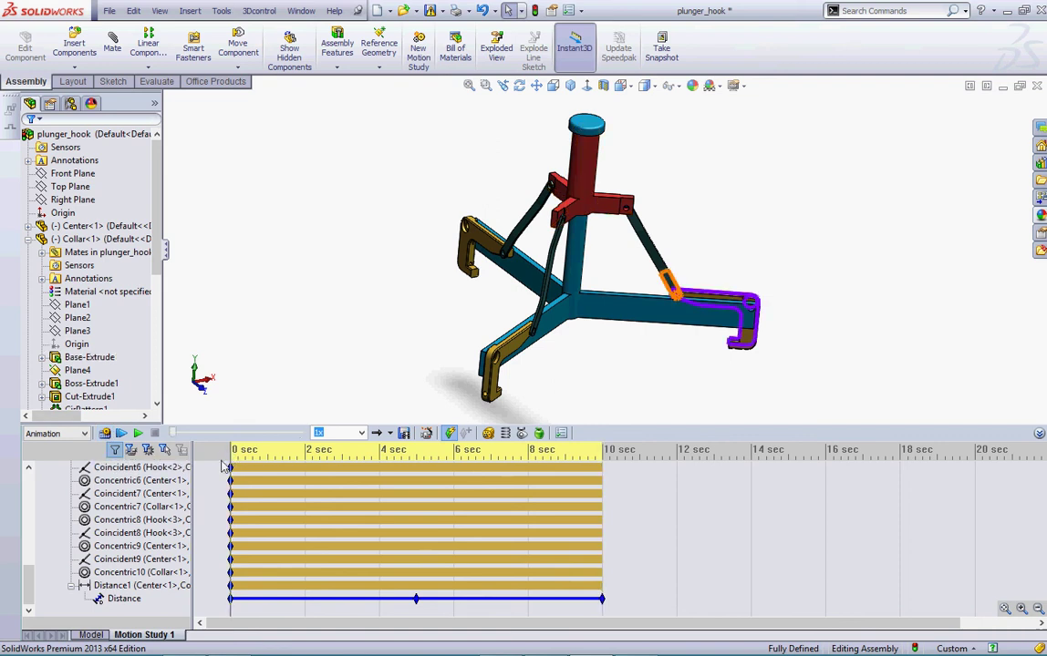
left_click_drag(28, 533, 40, 494)
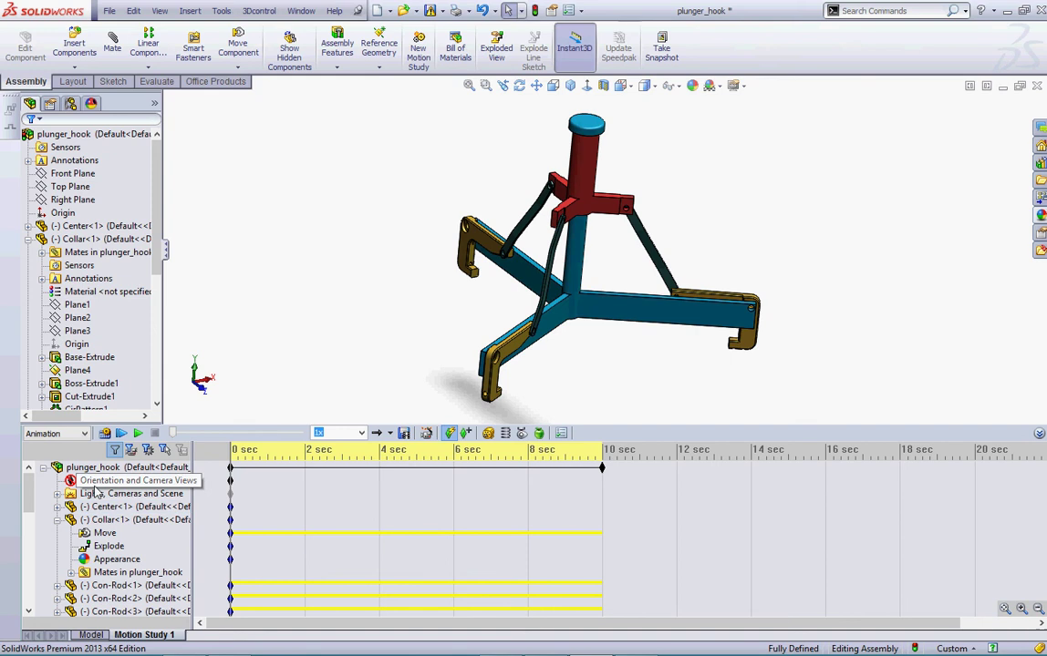
left_click(80, 573)
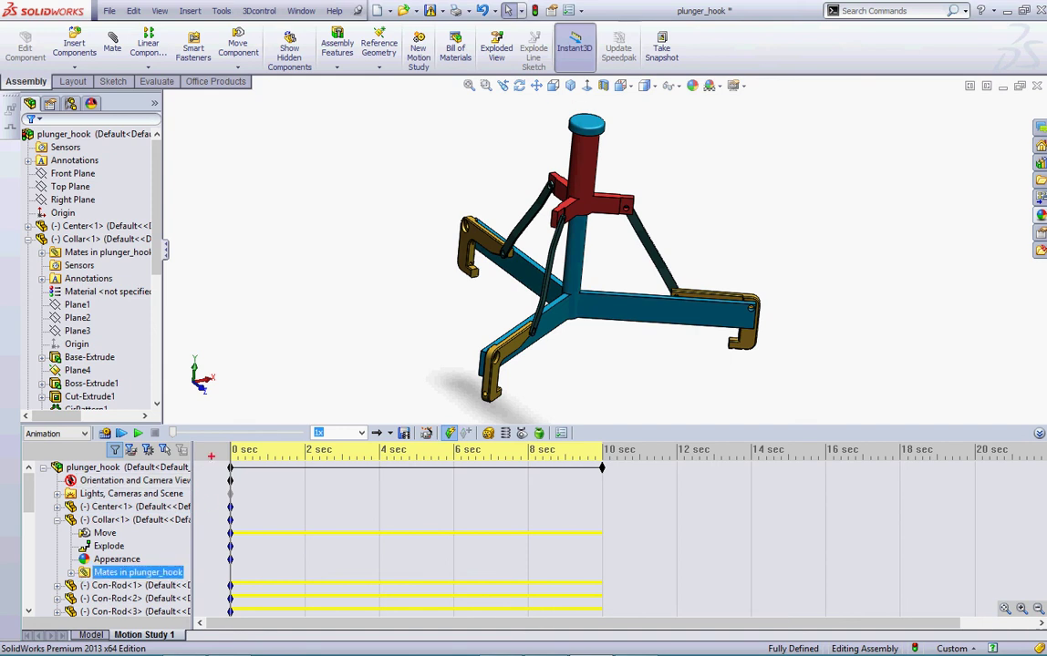
mouse_move(173, 406)
left_mouse_down()
mouse_move(42, 442)
mouse_move(196, 438)
left_mouse_up()
mouse_move(242, 400)
left_mouse_down()
mouse_move(146, 389)
mouse_move(126, 454)
left_mouse_up()
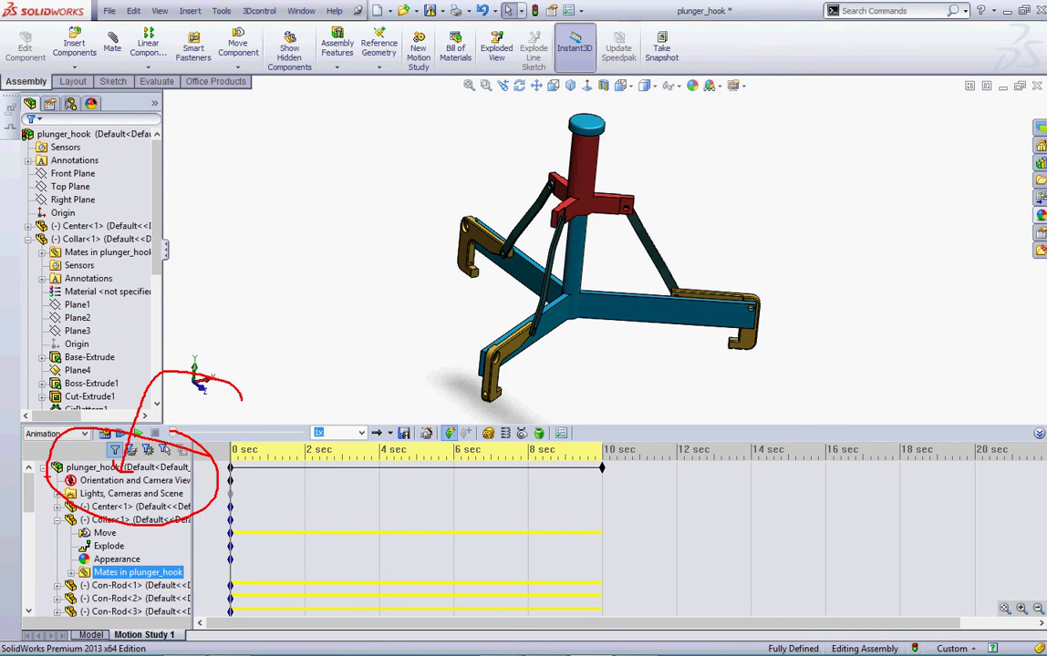
key("Escape")
Enable view key creation for Orientation and Camera Views and set its view orientation to Top at 0 seconds.
right_click(109, 481)
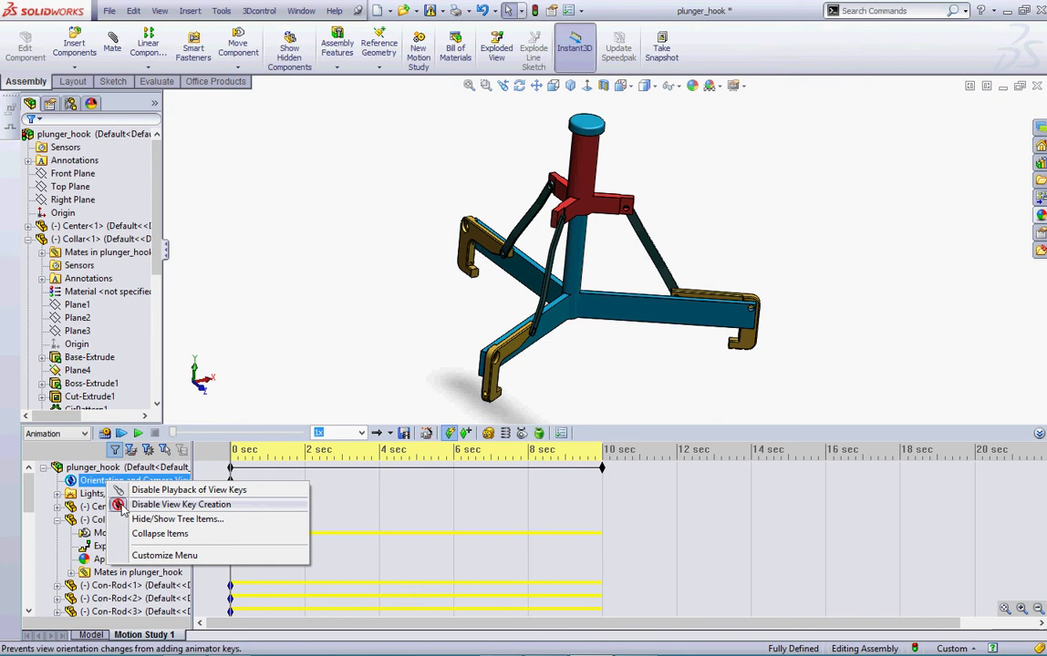
left_click(122, 504)
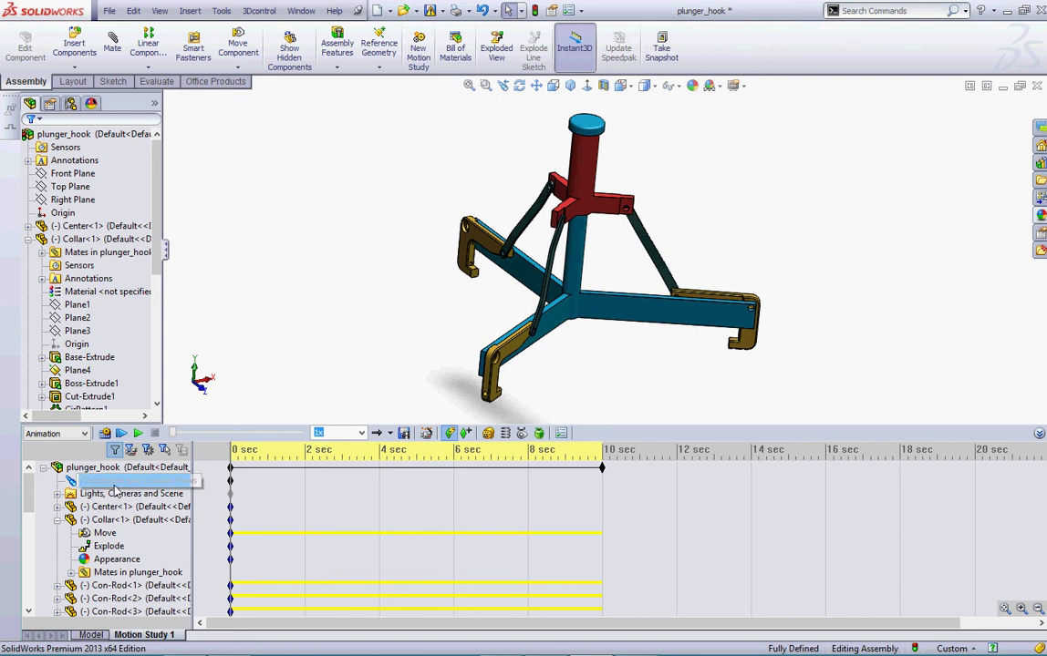
right_click(147, 486)
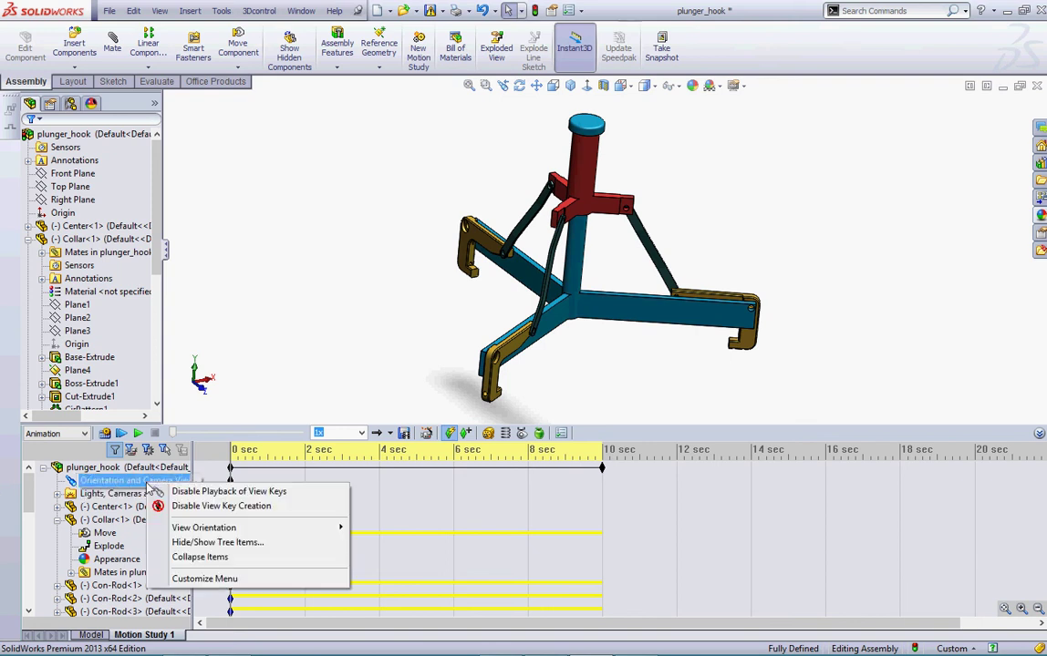
mouse_move(224, 530)
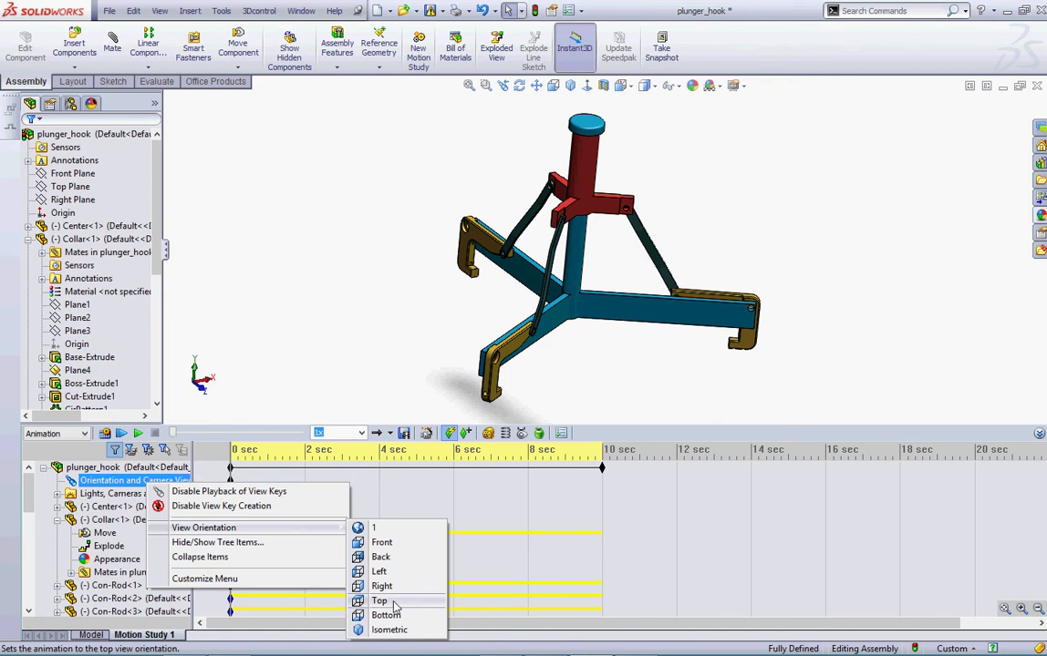
left_click(379, 601)
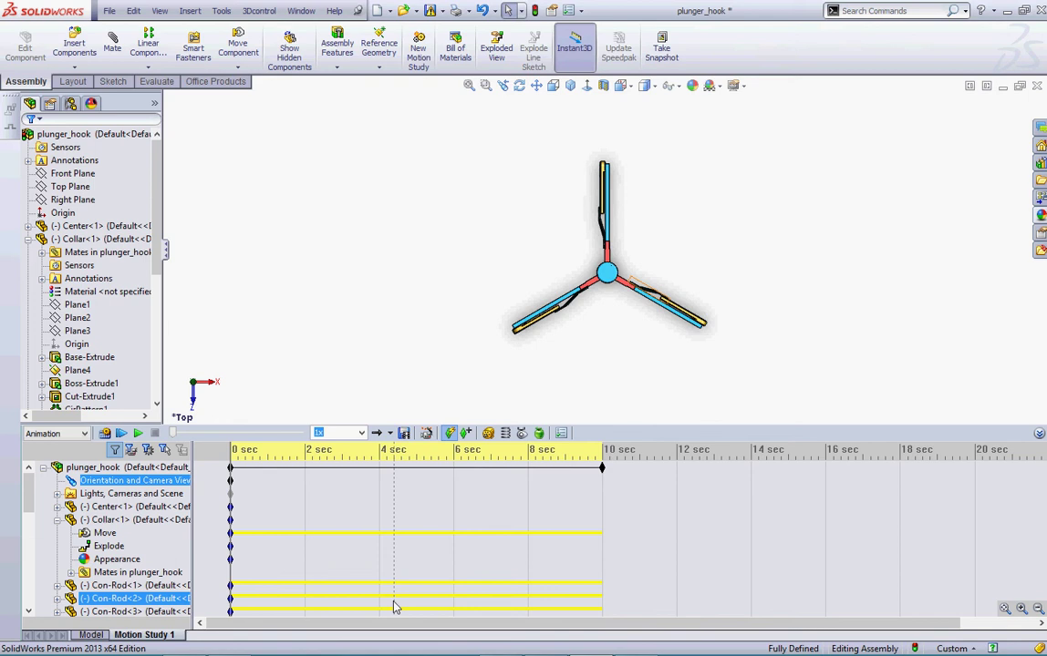
left_click(317, 518)
left_click(160, 482)
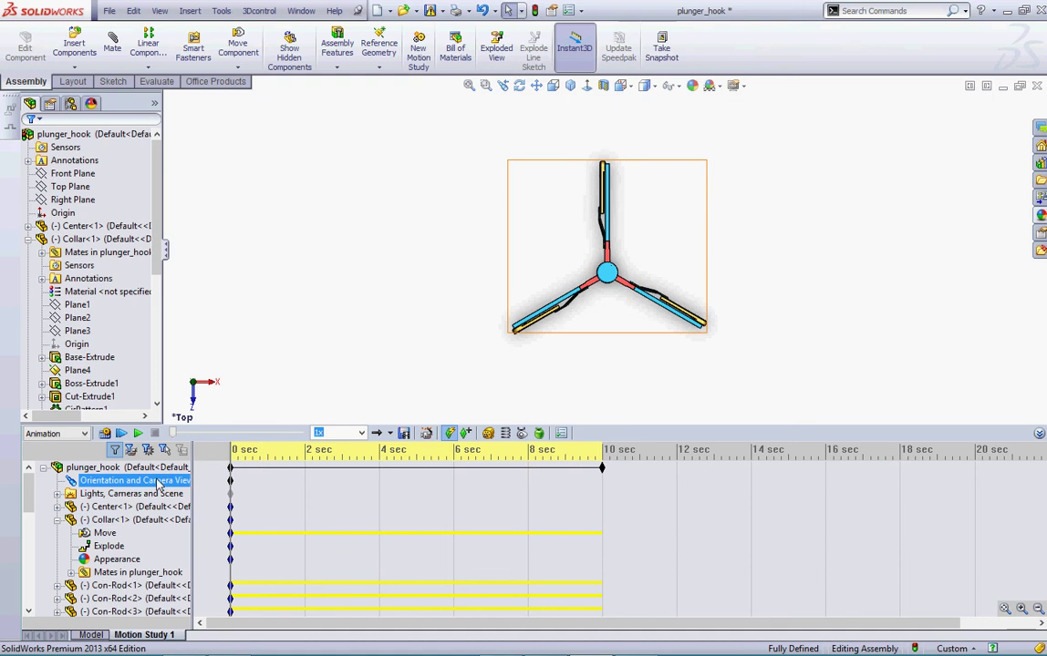
right_click(162, 483)
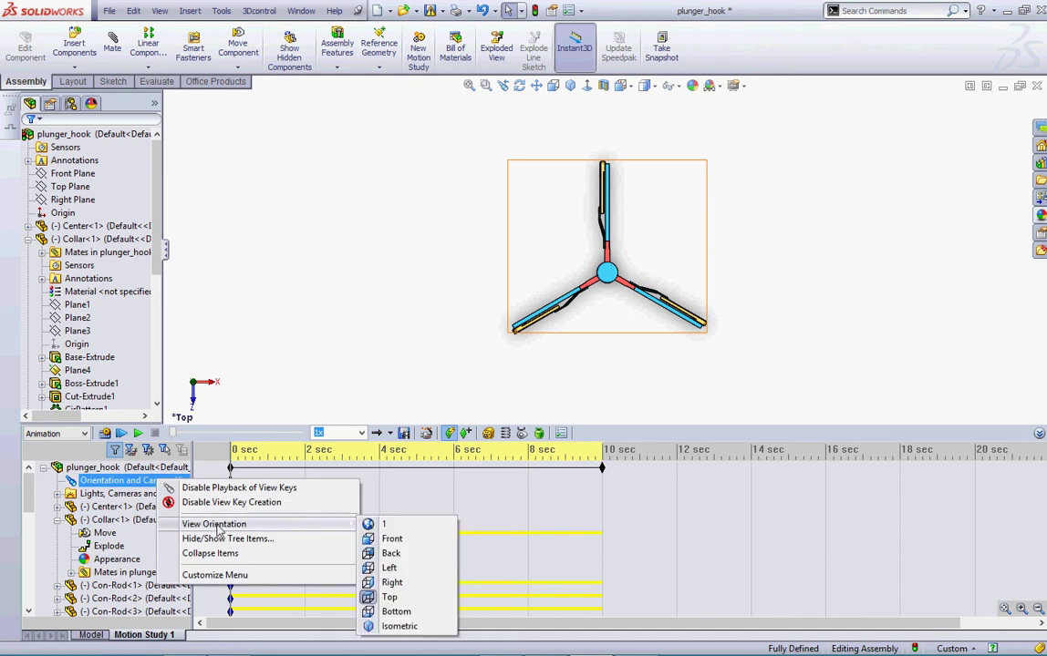
left_click(287, 290)
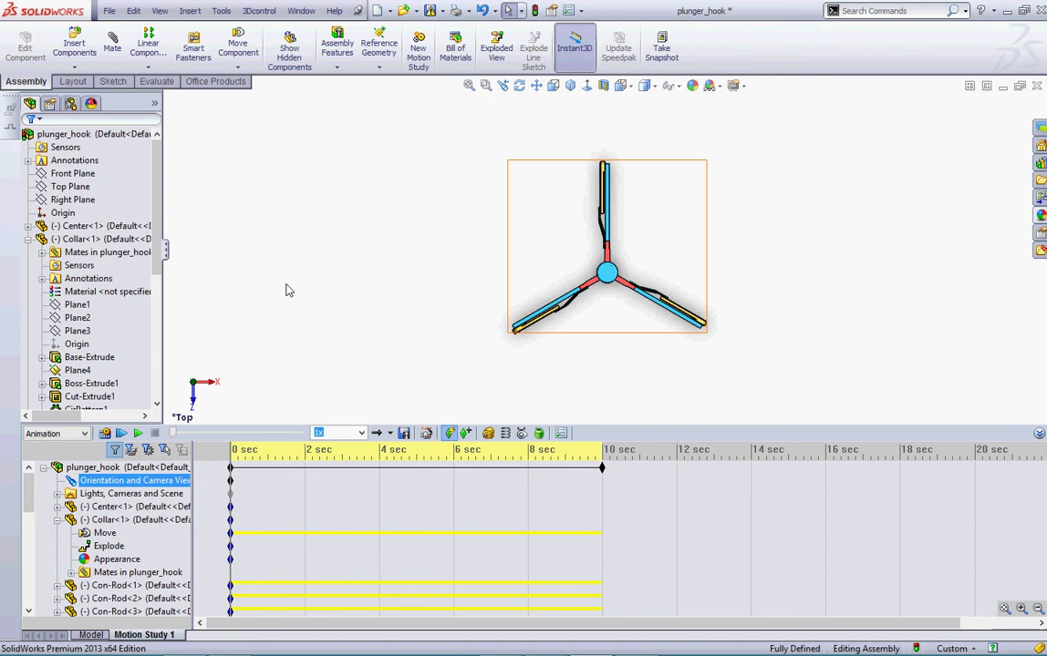
Move the time bar to 5 seconds and set the Orientation and Camera Views orientation to Front there.
left_click(421, 466)
left_click_drag(422, 467, 416, 465)
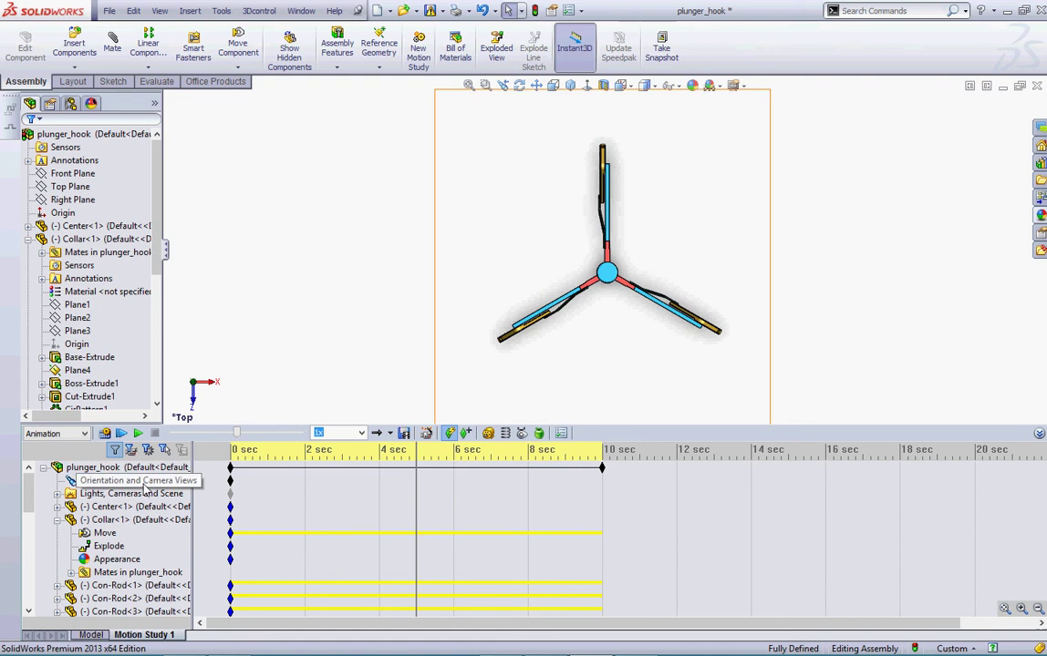
right_click(144, 483)
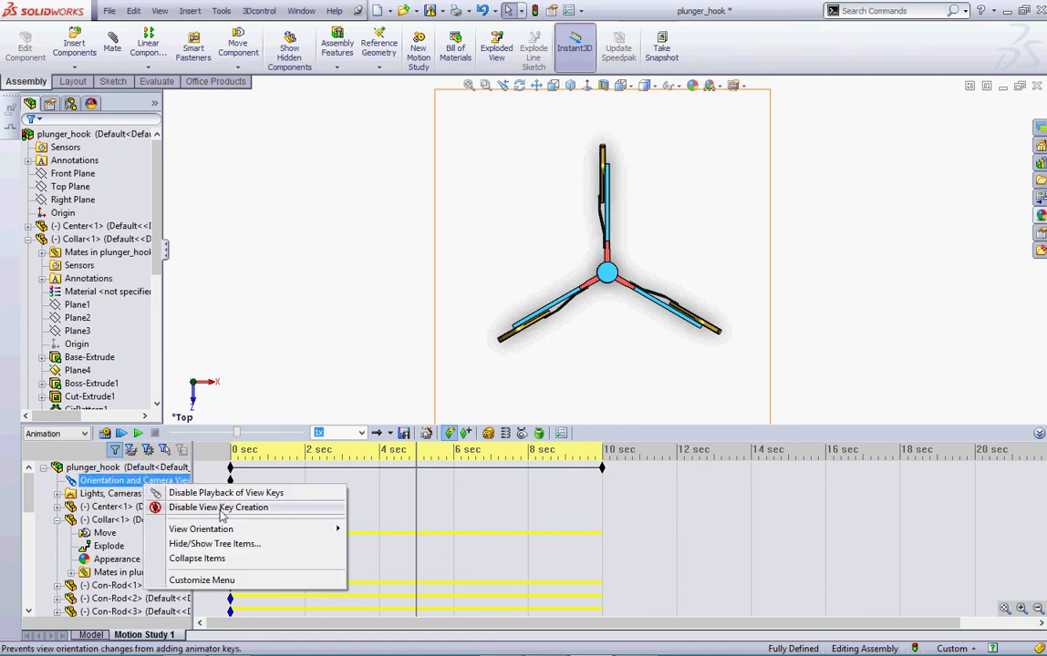
mouse_move(232, 533)
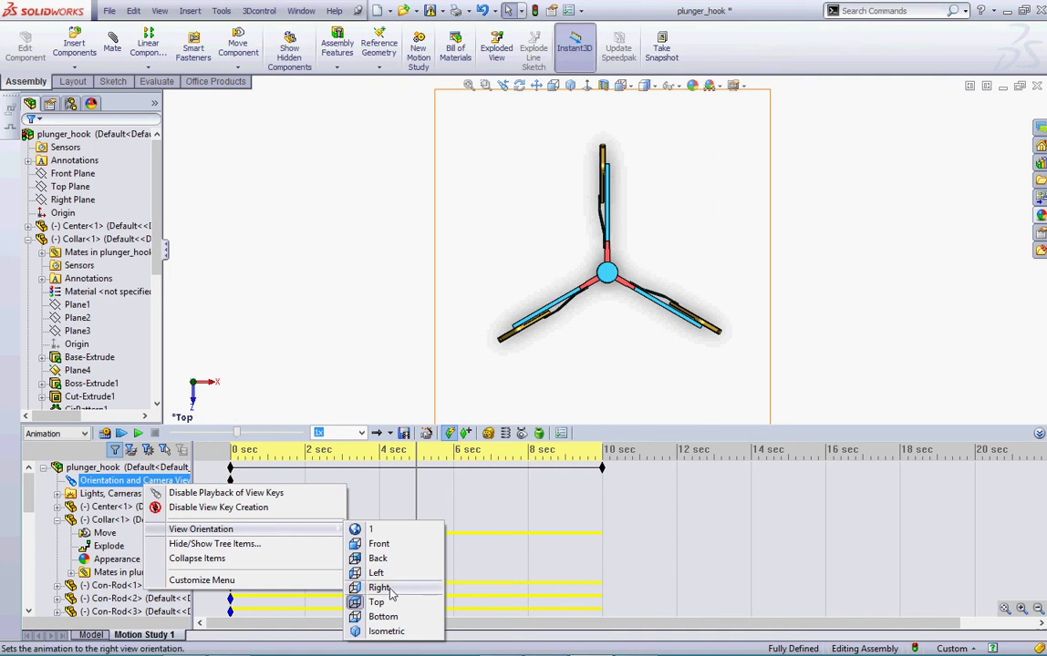
left_click(376, 544)
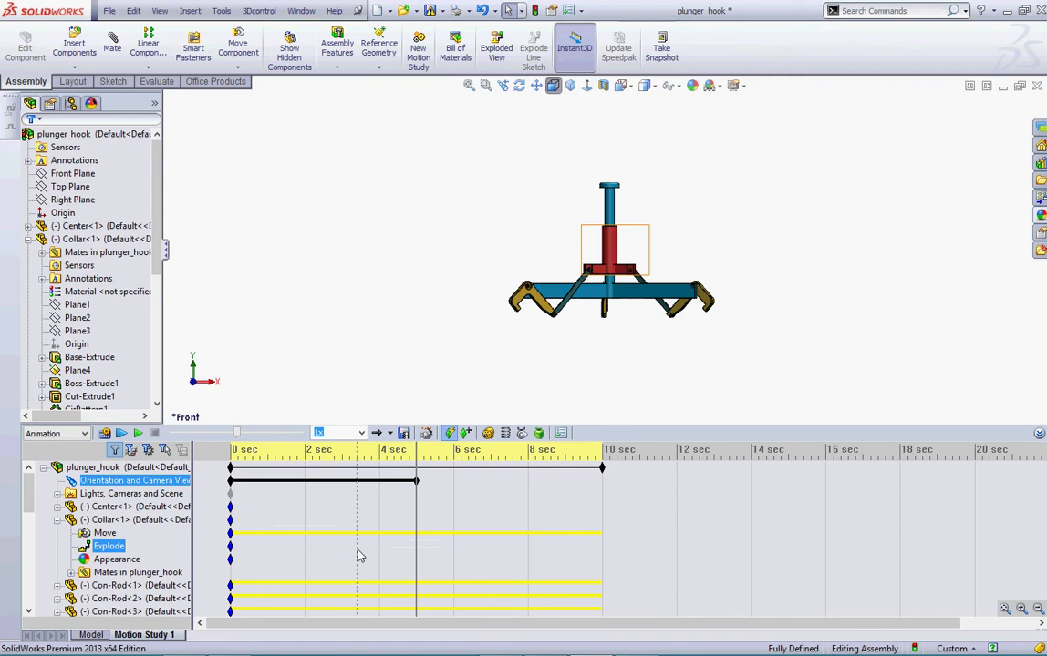
Move the time bar to 10 seconds and set the Orientation and Camera Views orientation to Bottom there.
left_click(731, 408)
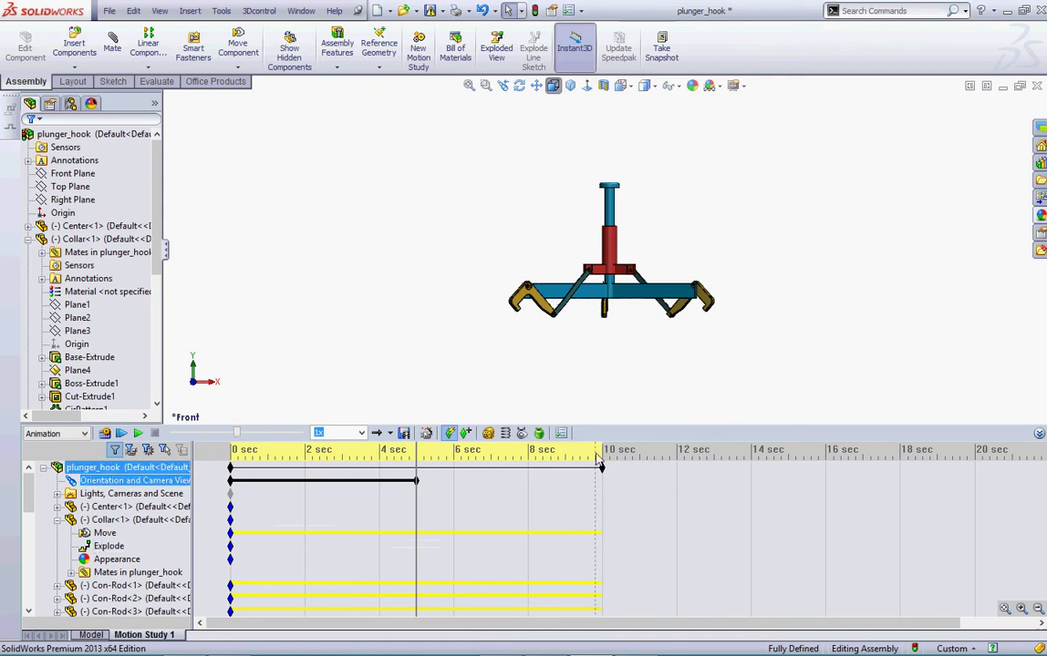
left_click(601, 451)
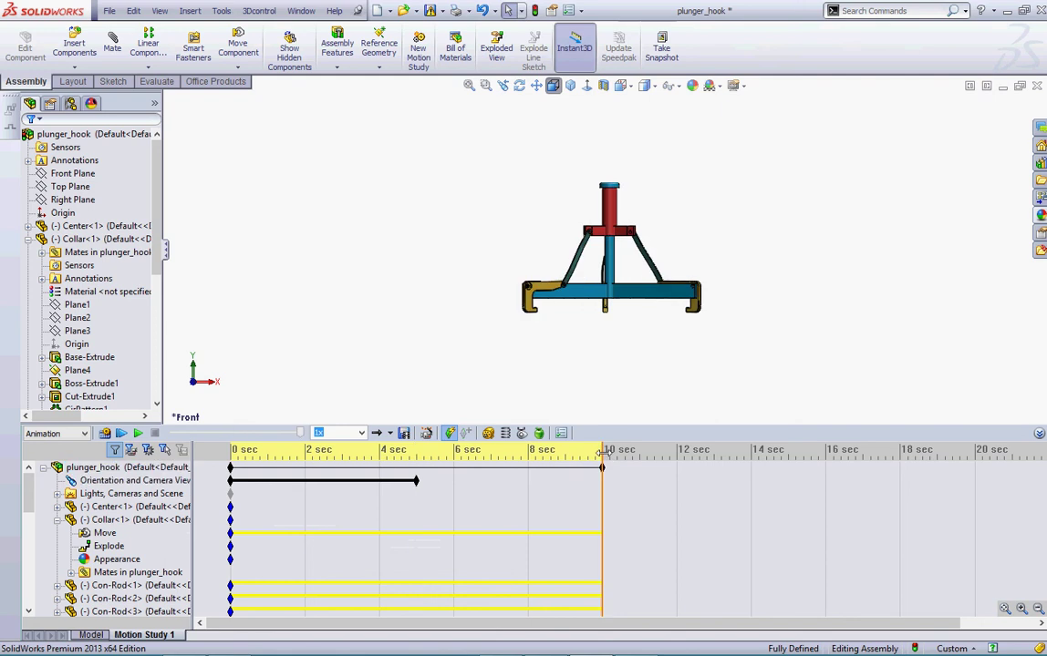
left_click(170, 484)
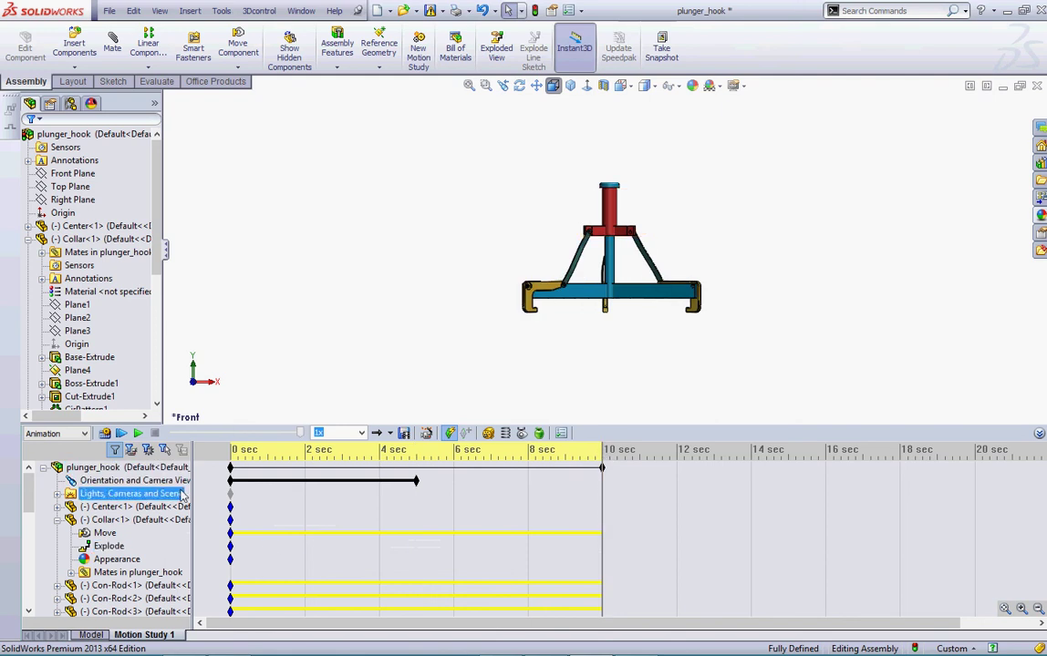
right_click(173, 487)
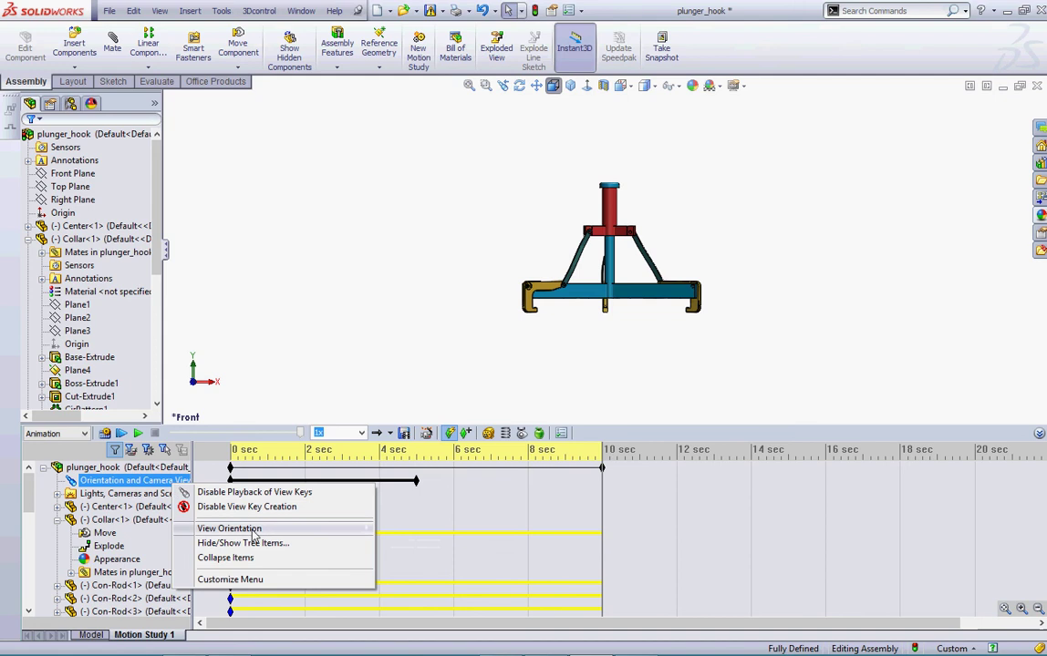
mouse_move(254, 537)
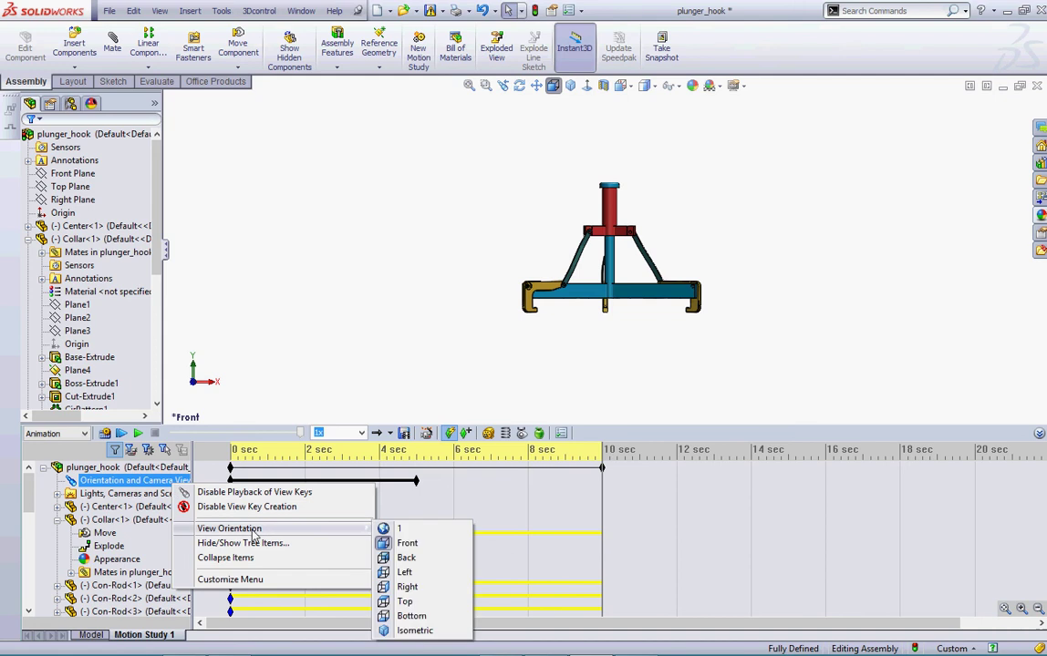
left_click(433, 617)
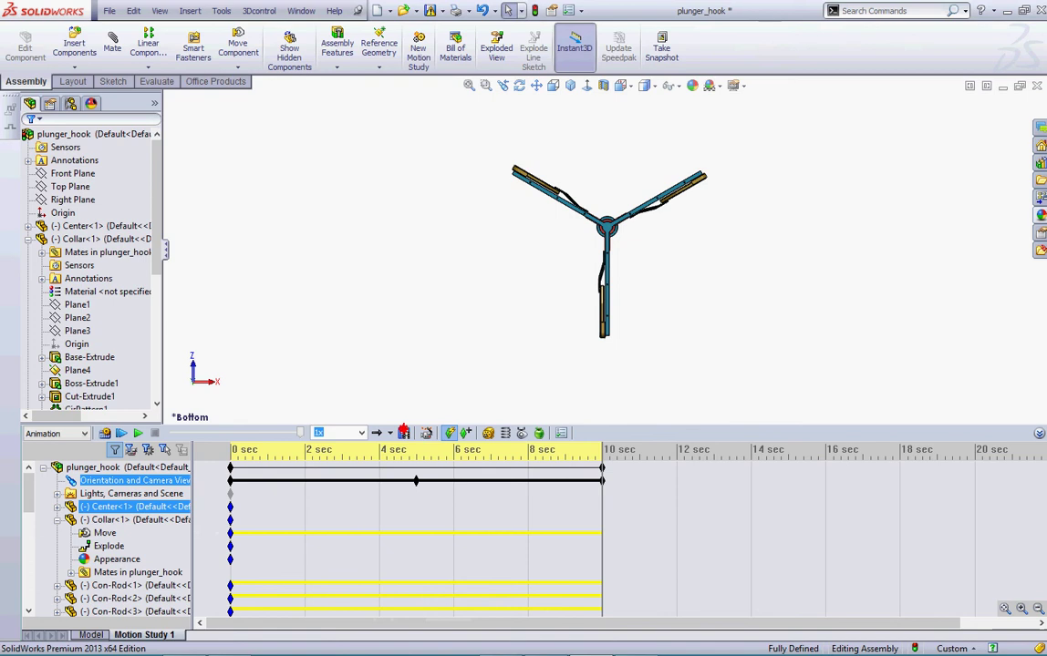
mouse_move(402, 415)
left_mouse_down()
mouse_move(357, 429)
mouse_move(361, 450)
mouse_move(402, 415)
left_mouse_up()
mouse_move(429, 337)
left_mouse_down()
mouse_move(398, 352)
mouse_move(381, 429)
left_mouse_up()
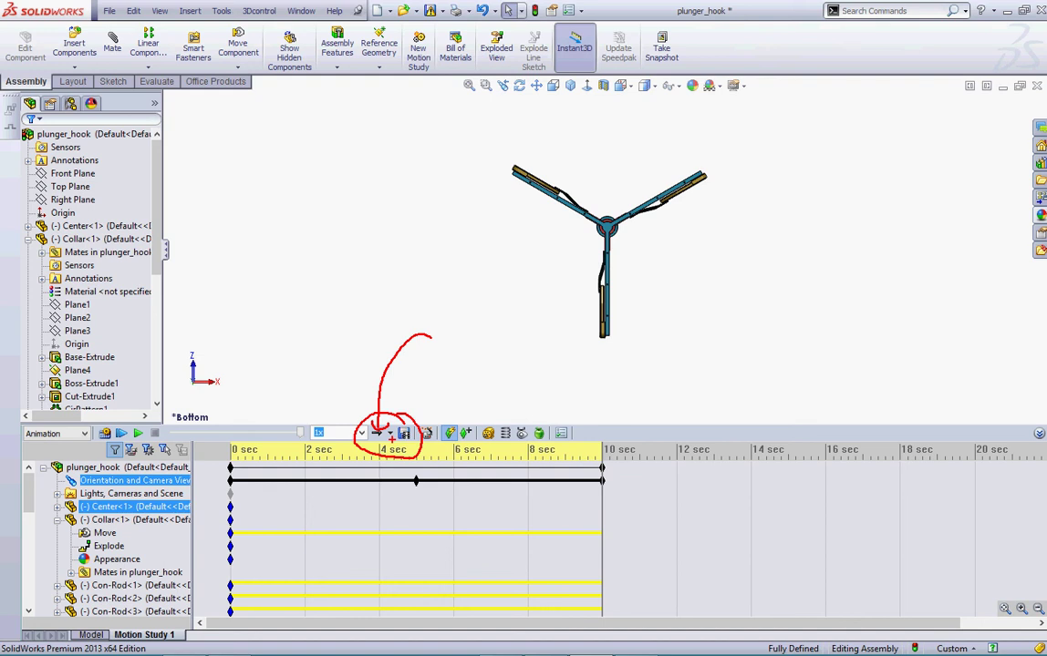
key("Escape")
left_click(128, 467)
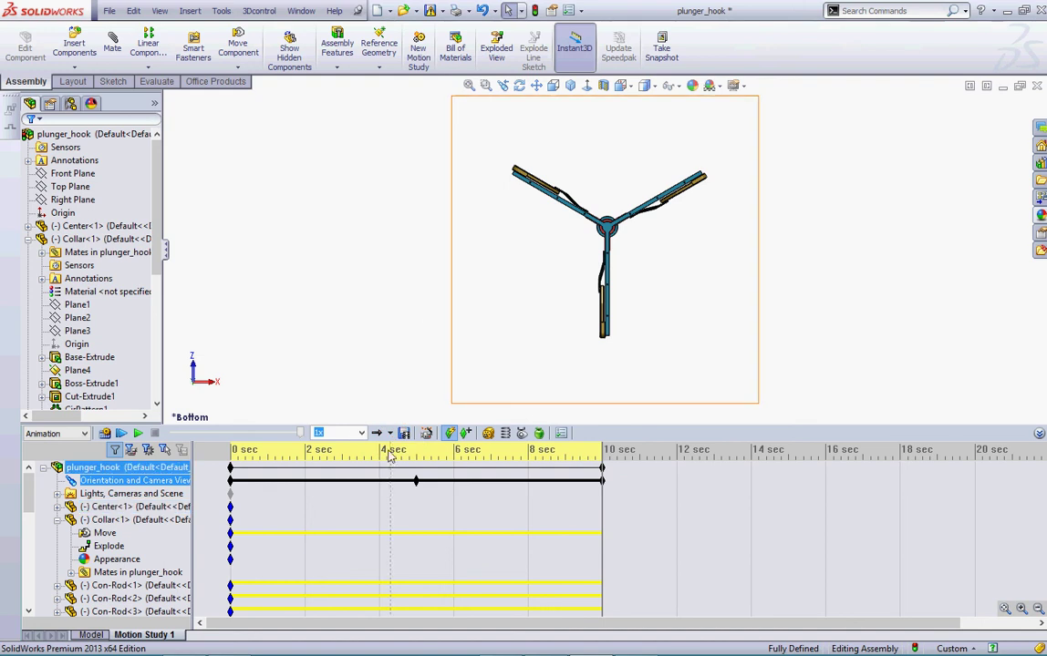
Set the motion study's playback mode to Loop, play the animation and stop it.
left_click(390, 435)
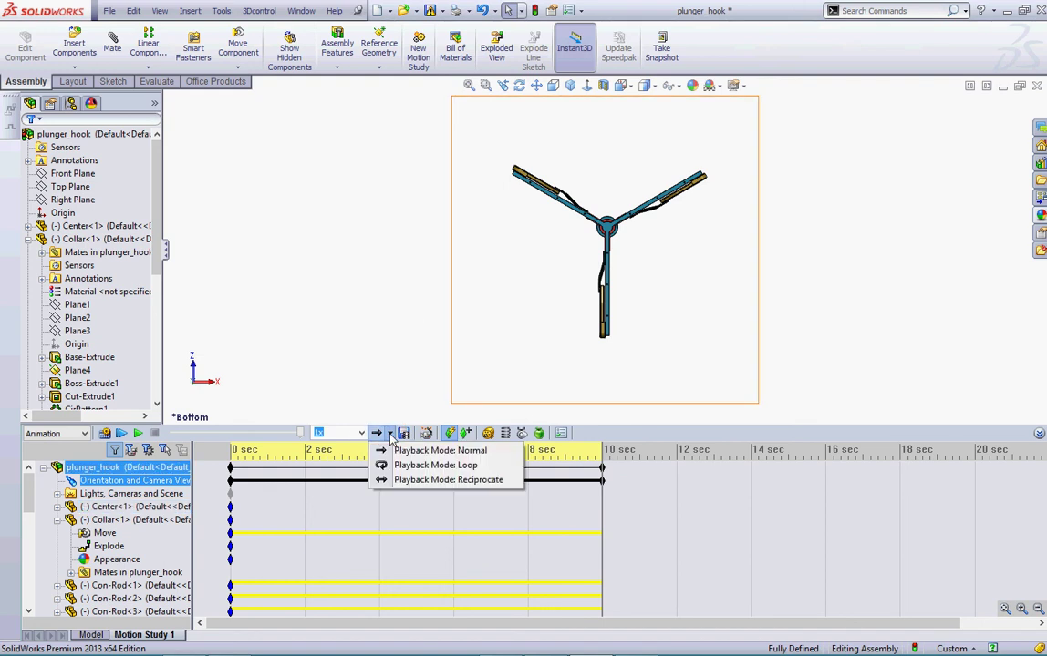
left_click(437, 466)
left_click(436, 466)
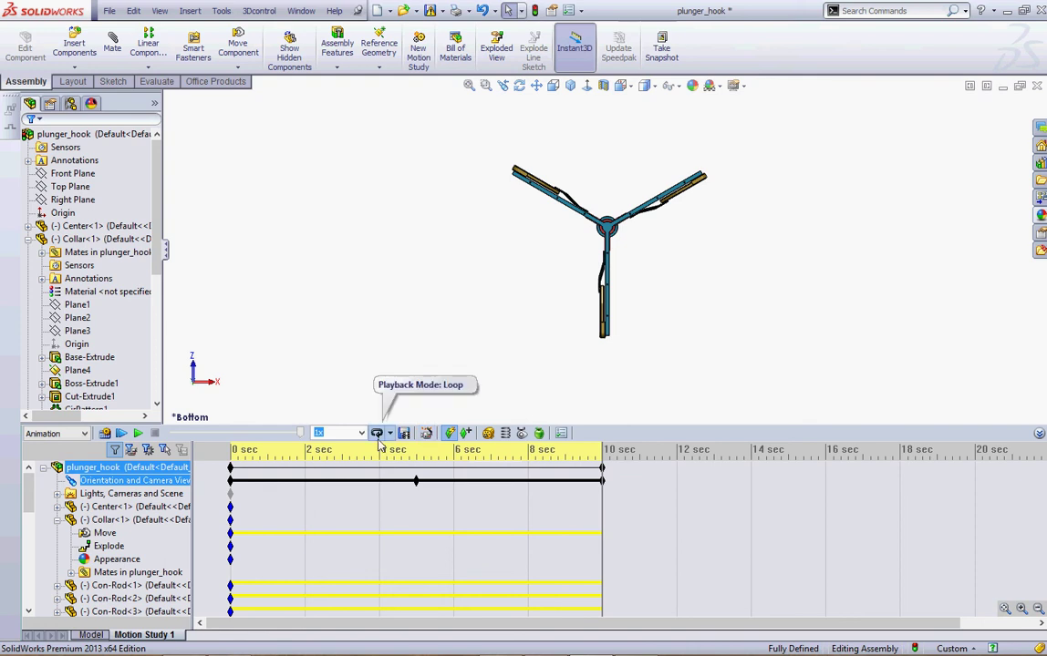
left_click(138, 436)
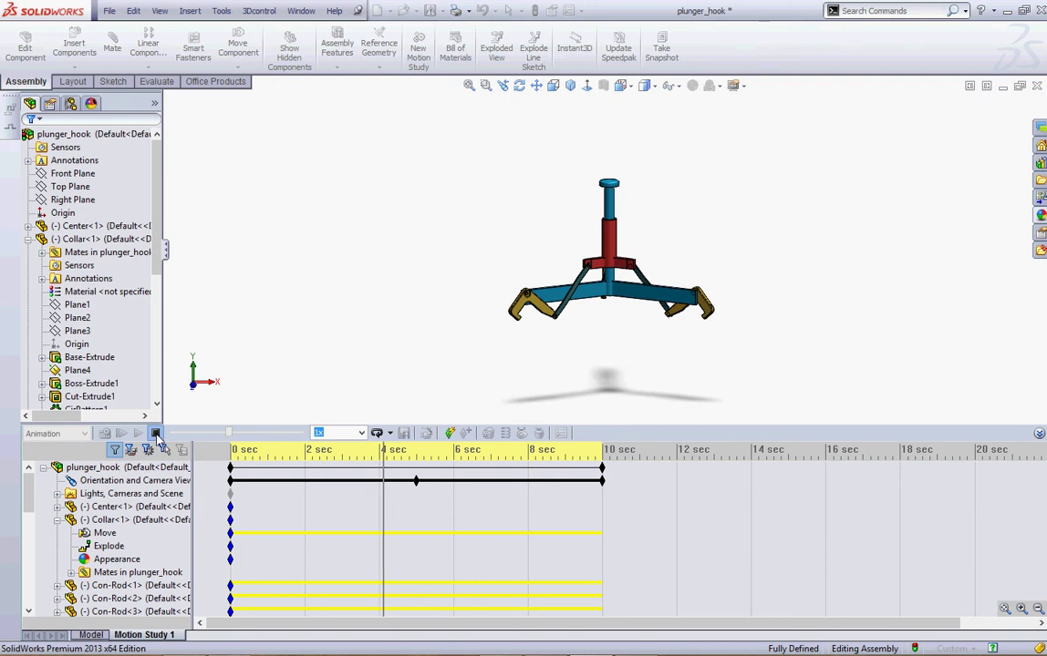
left_click(156, 435)
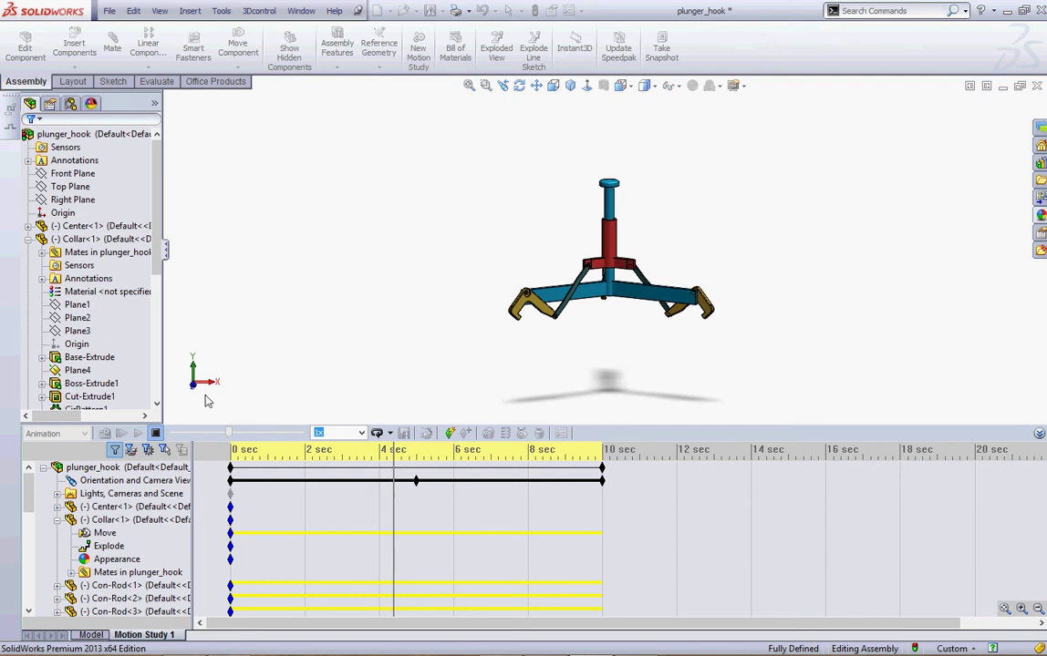
Set the playback mode to Reciprocate and play the animation forwards and backwards.
left_click(390, 435)
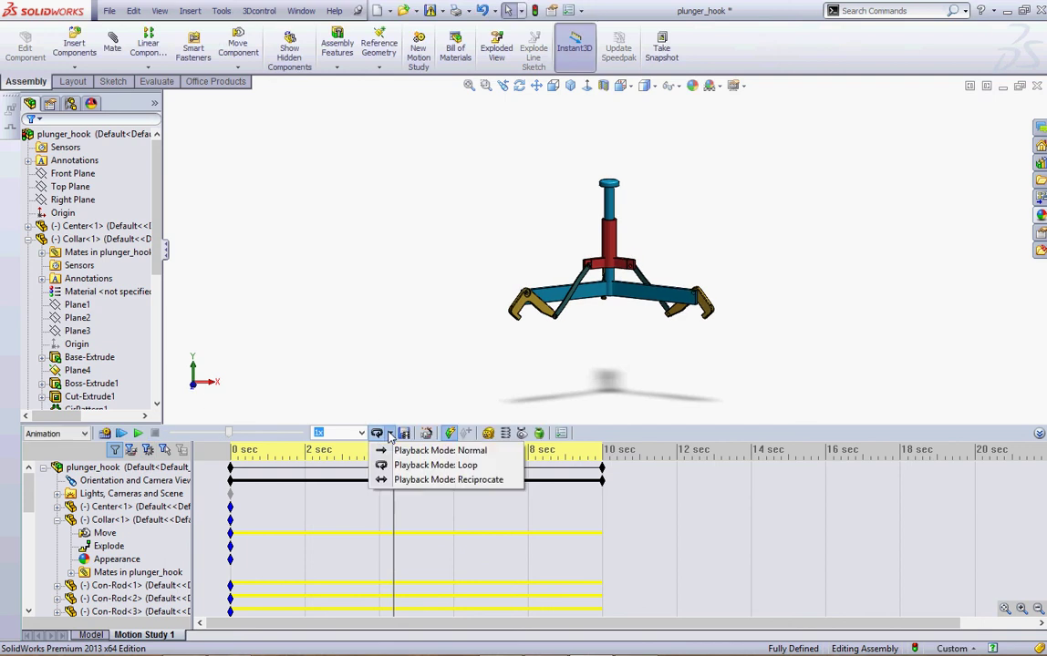
left_click(436, 480)
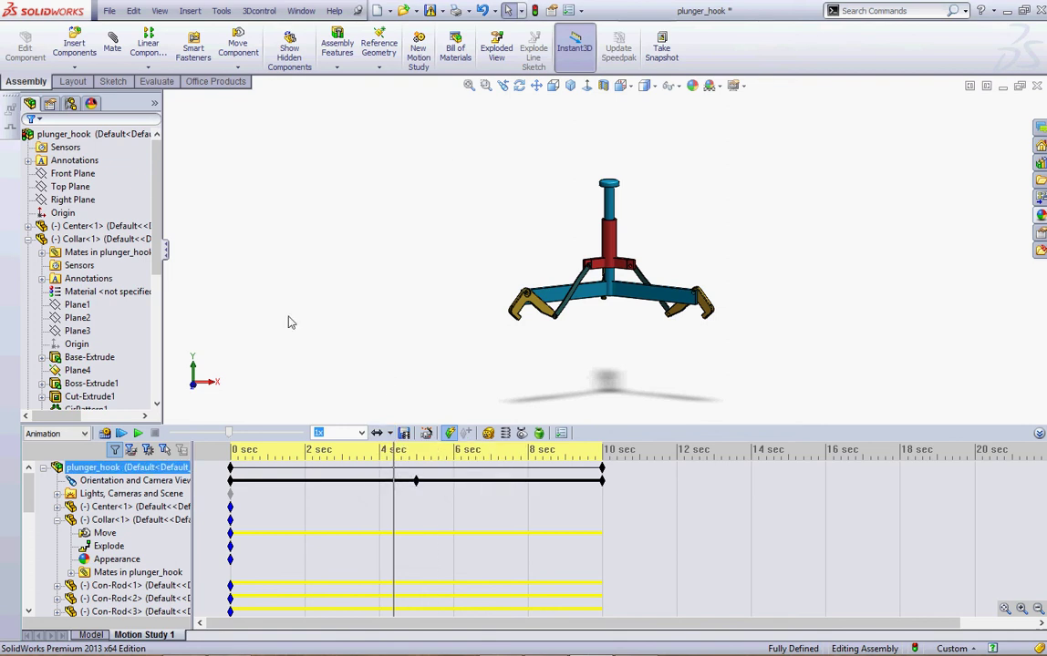
left_click(137, 435)
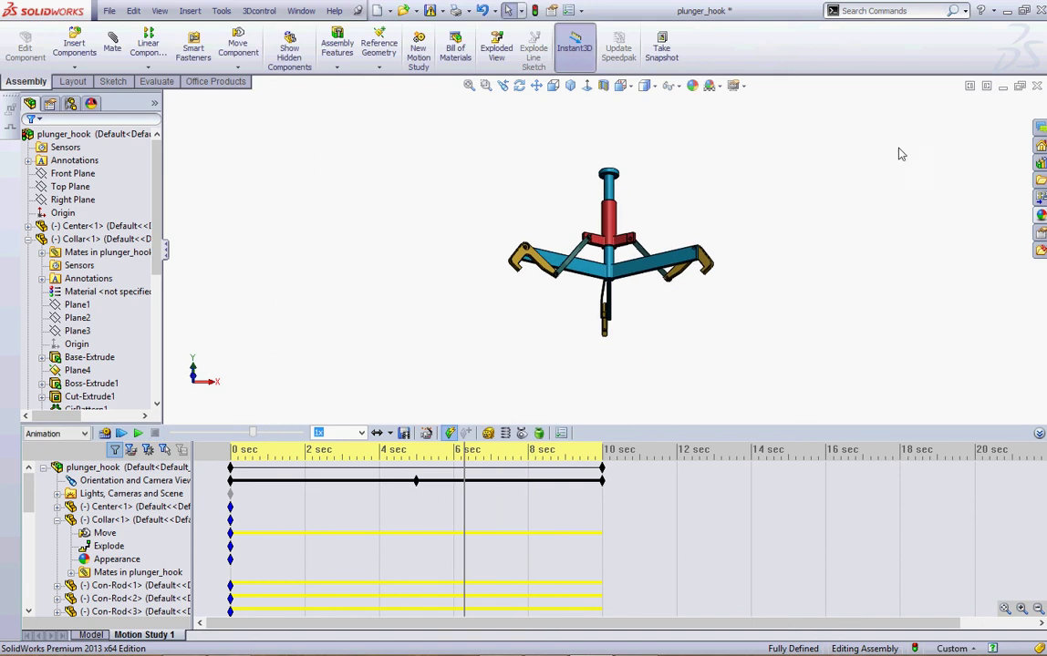
Close the plunger_hook assembly and open the part track_w_decals from the camera_track folder.
left_click(1037, 85)
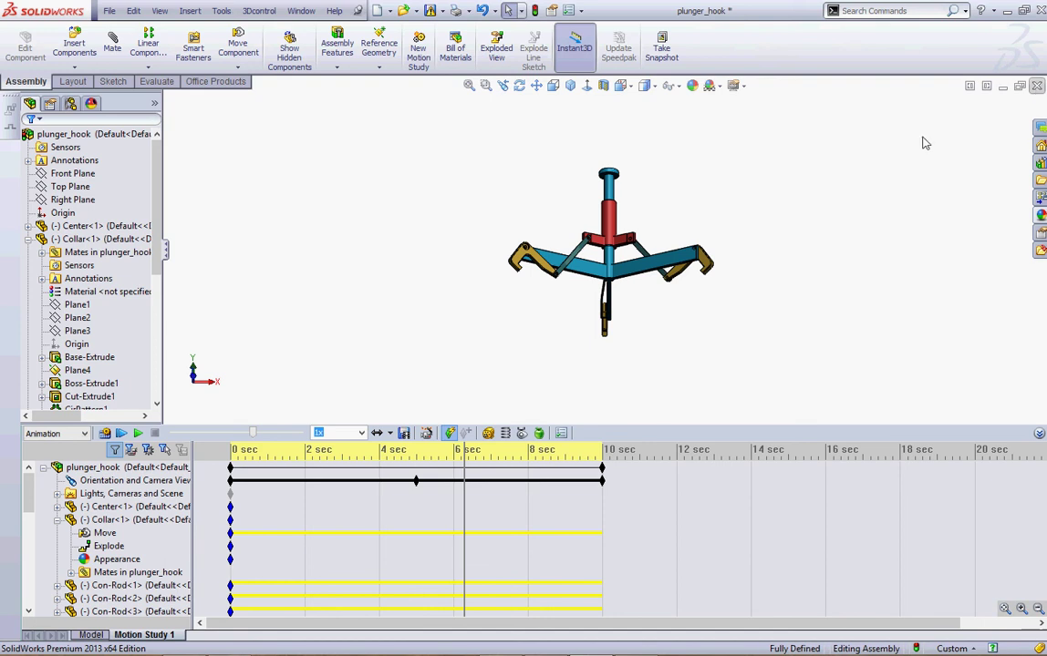
left_click(310, 234)
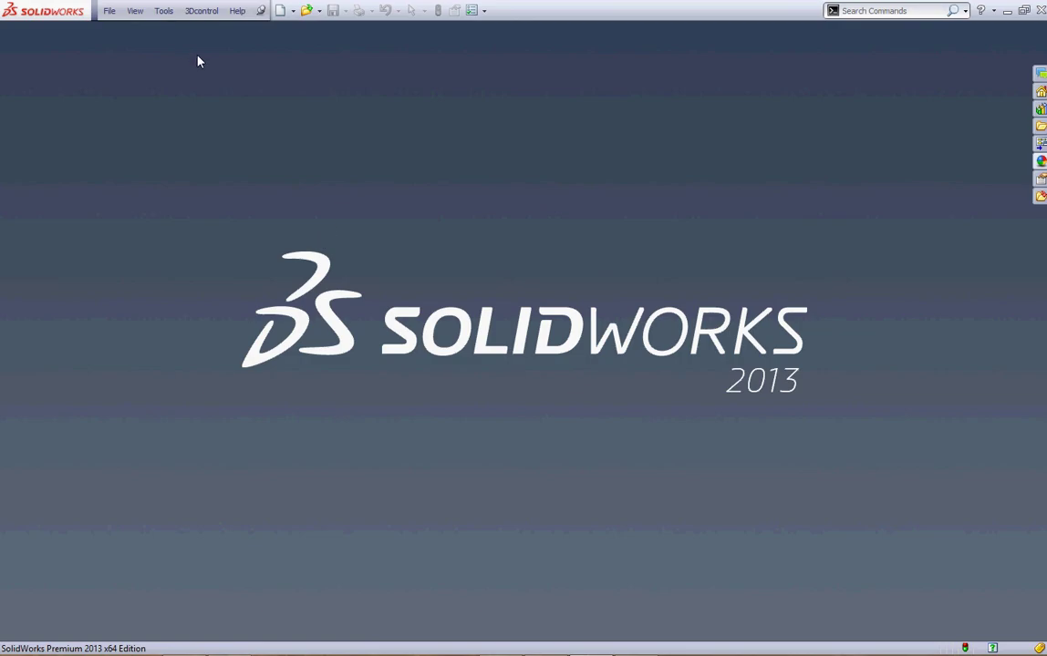
left_click(306, 10)
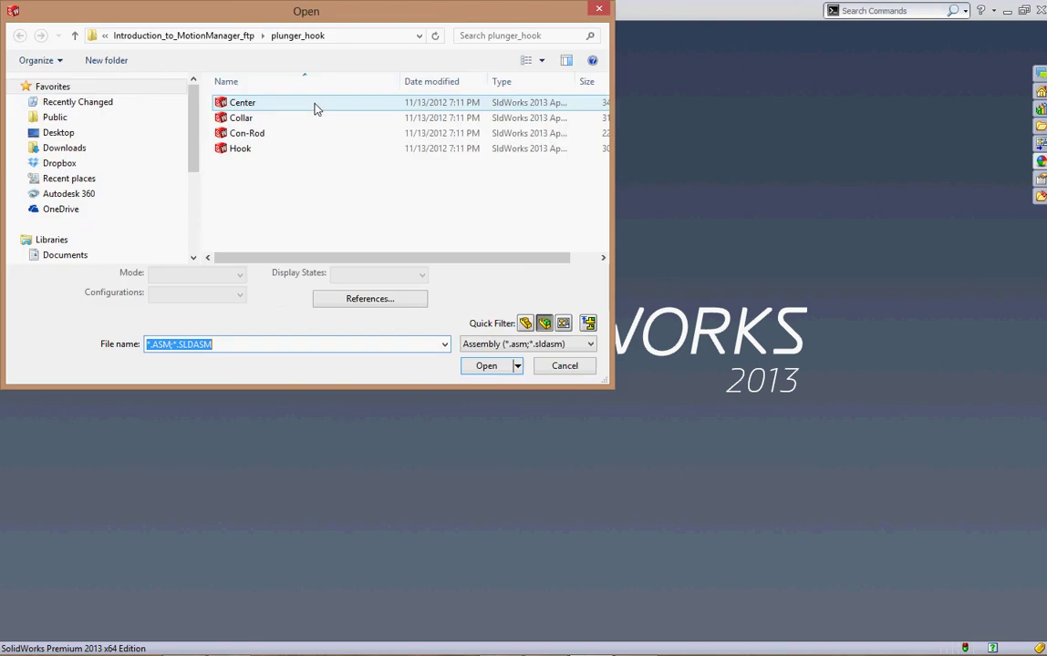
left_click(207, 38)
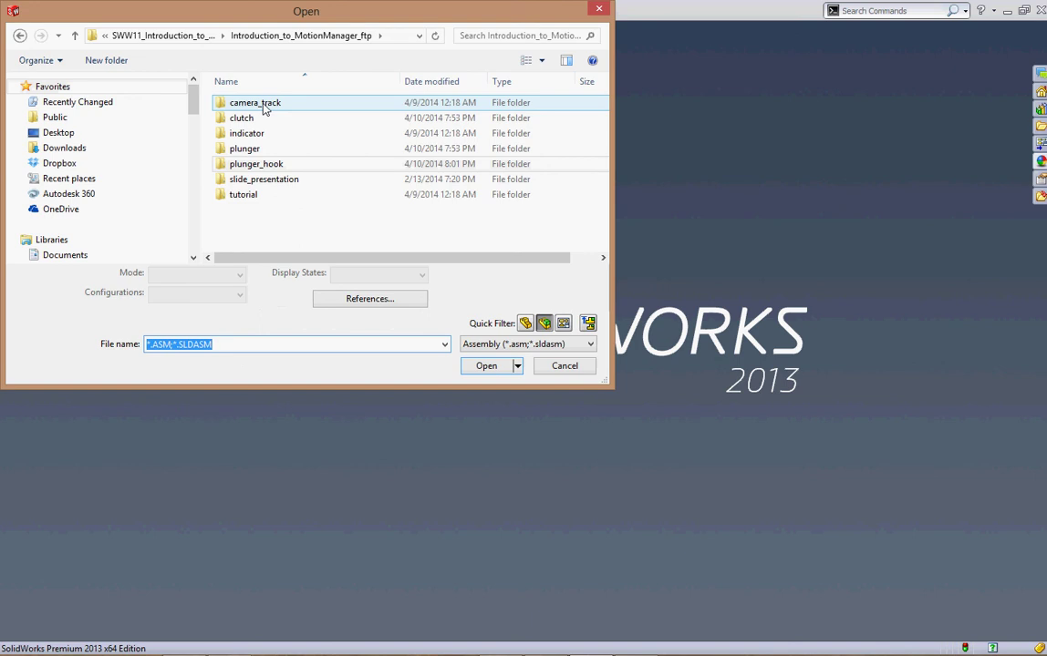
double_click(265, 106)
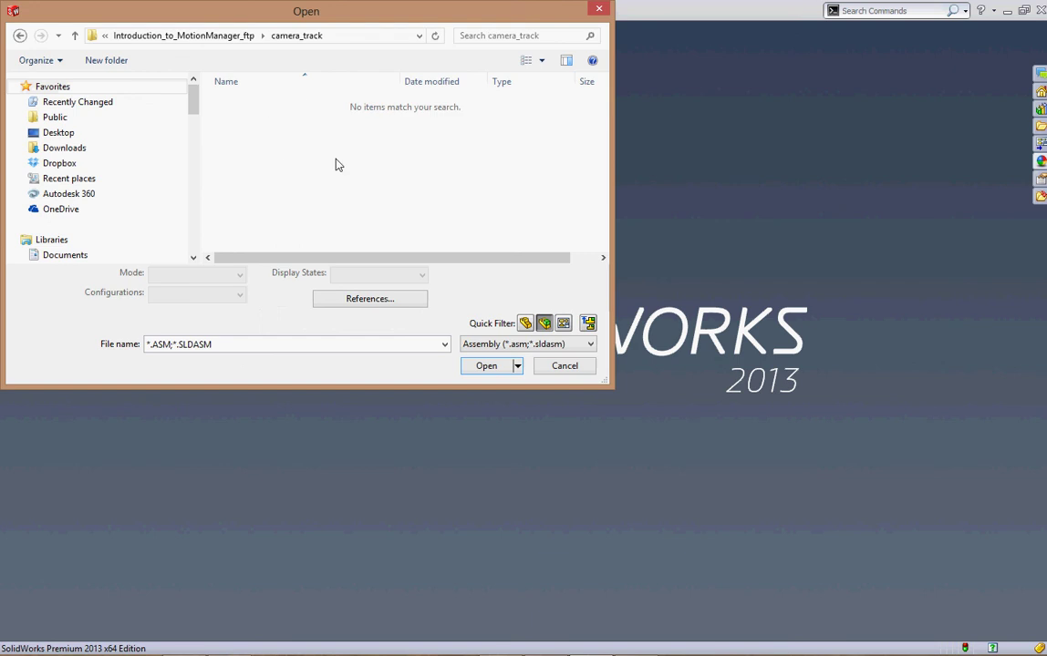
left_click(511, 345)
left_click(461, 13)
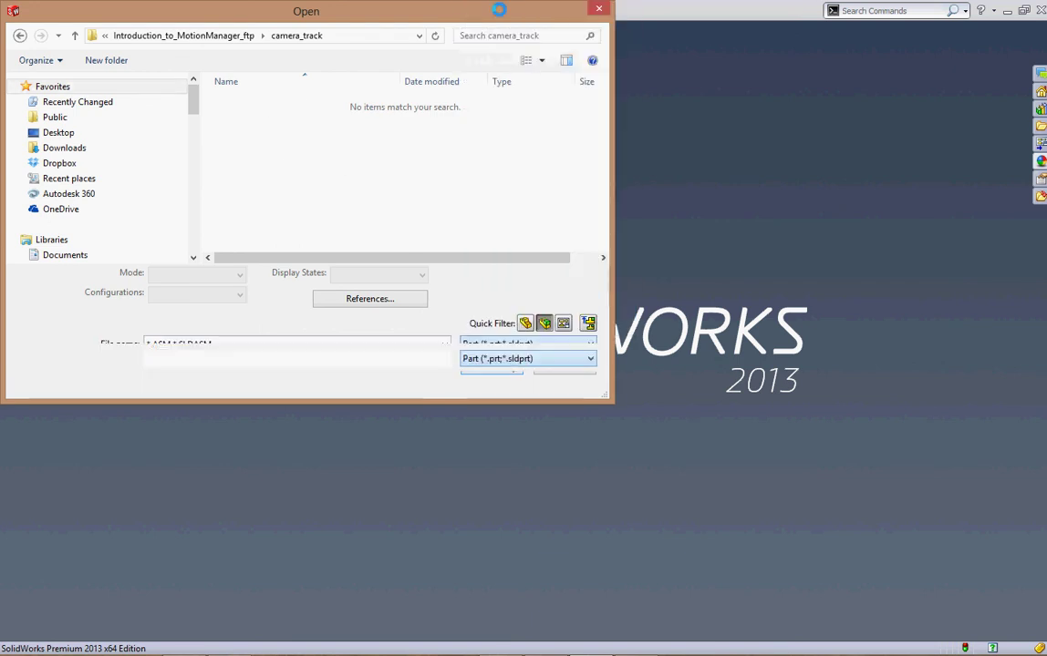
left_click(239, 103)
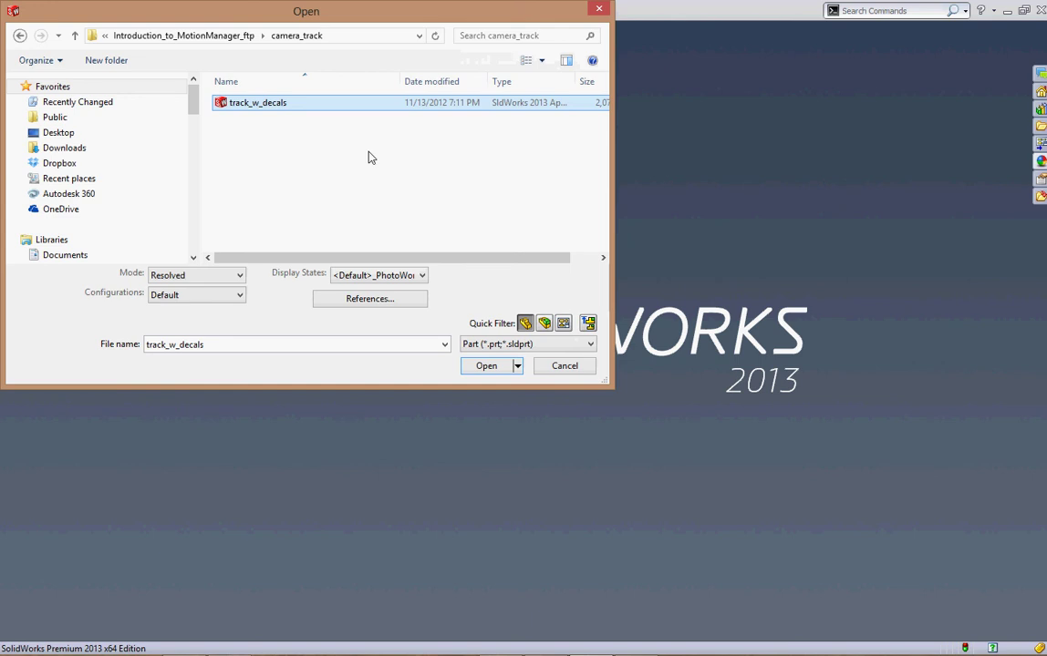
left_click(487, 368)
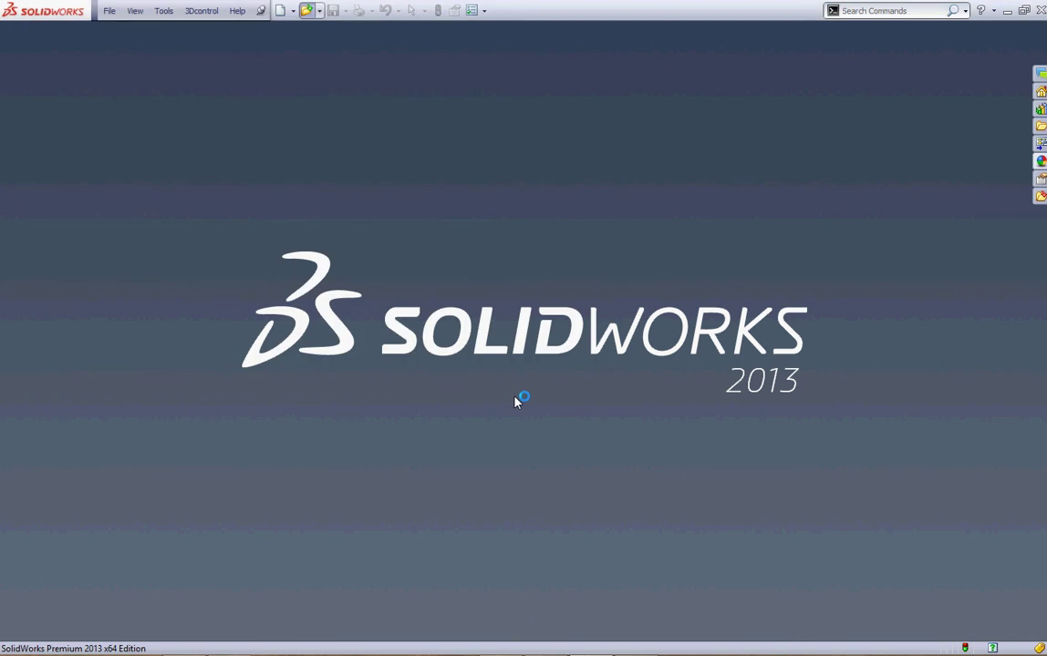
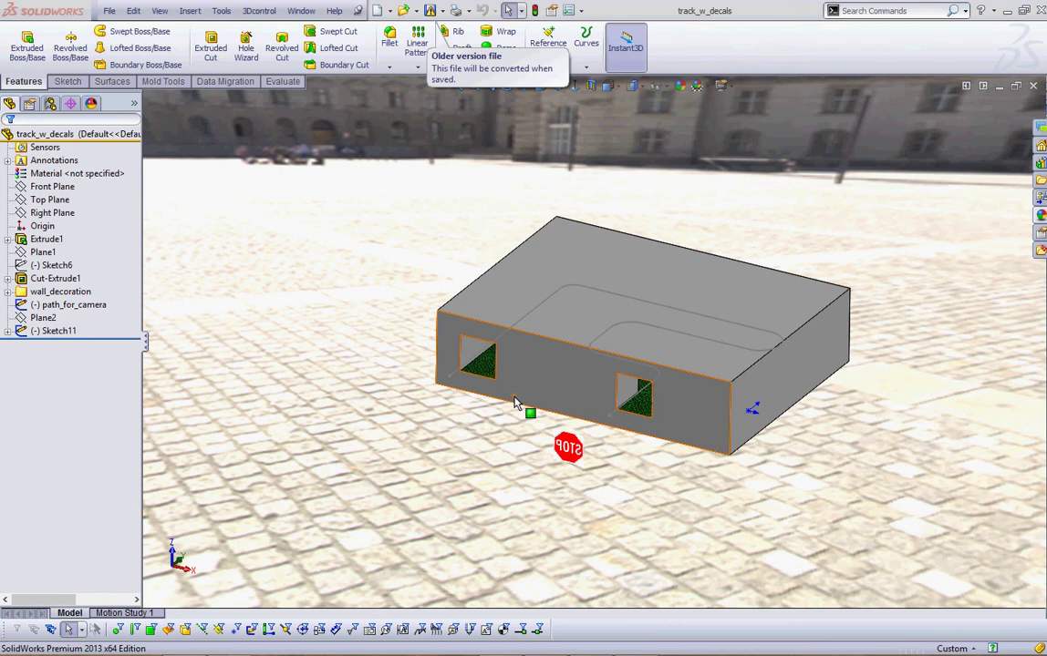
left_click(418, 248)
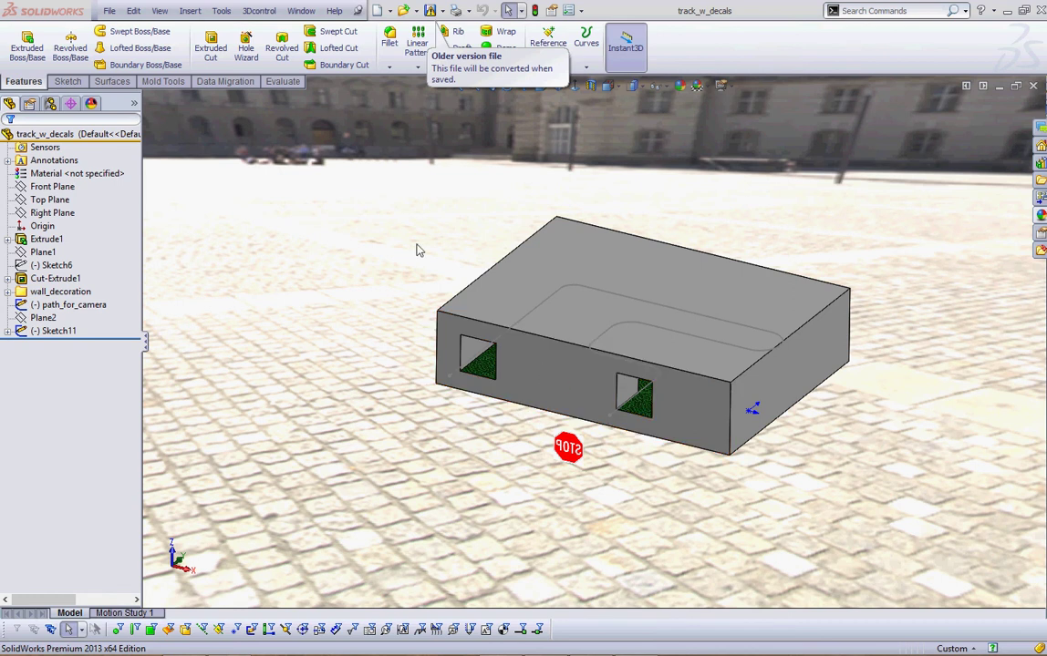
Open Motion Study 1 of the track_w_decals part and place the time bar at 20 seconds.
left_click(133, 618)
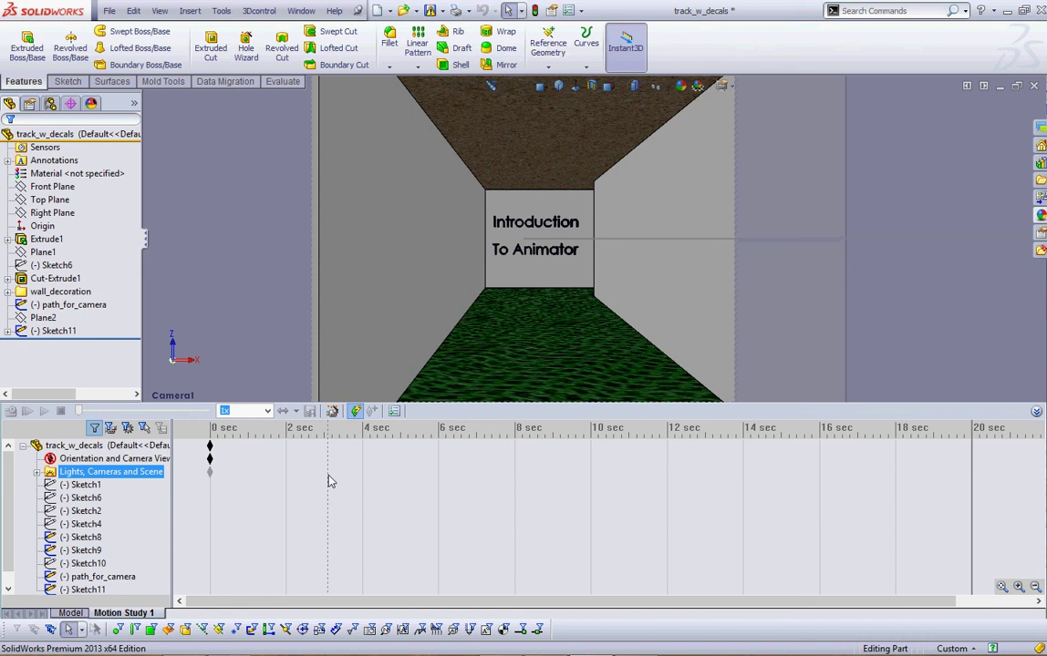
left_click(330, 482)
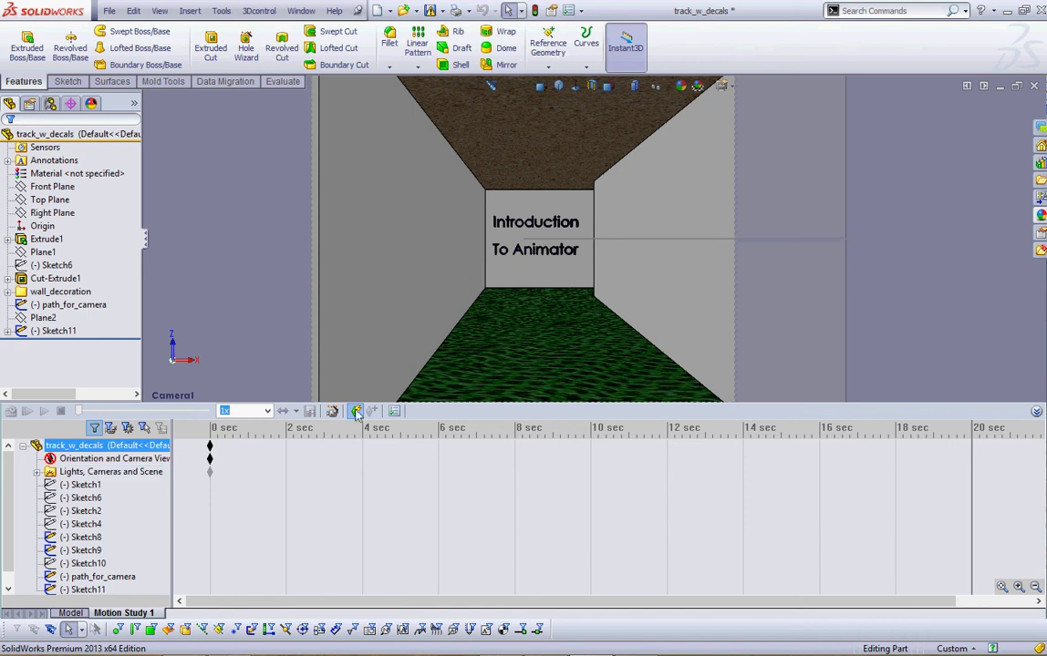
left_click(211, 434)
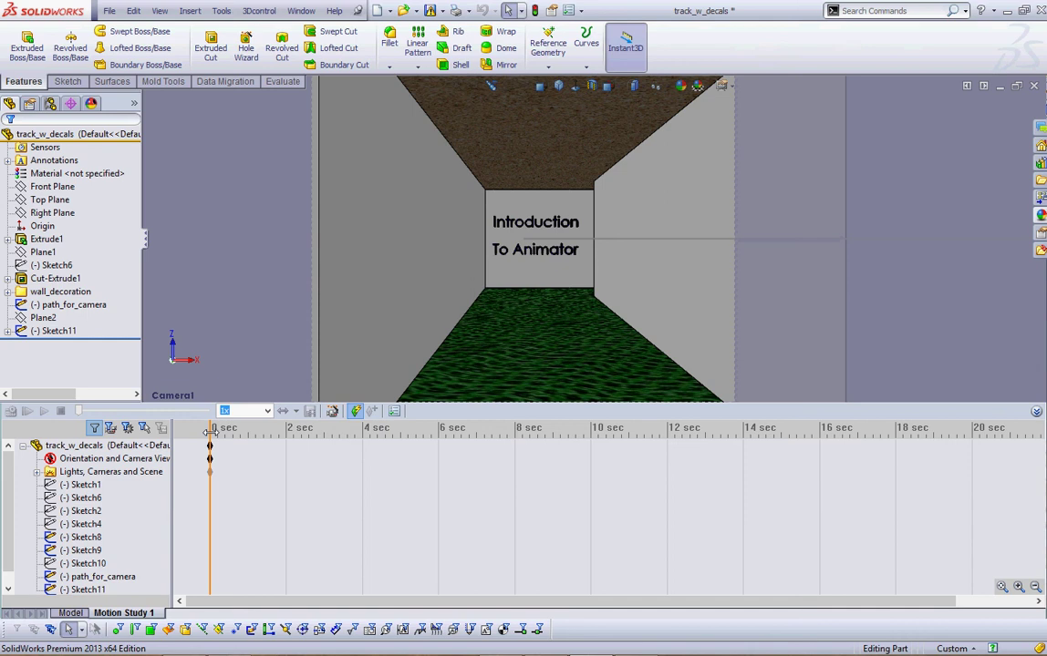
left_click(210, 432)
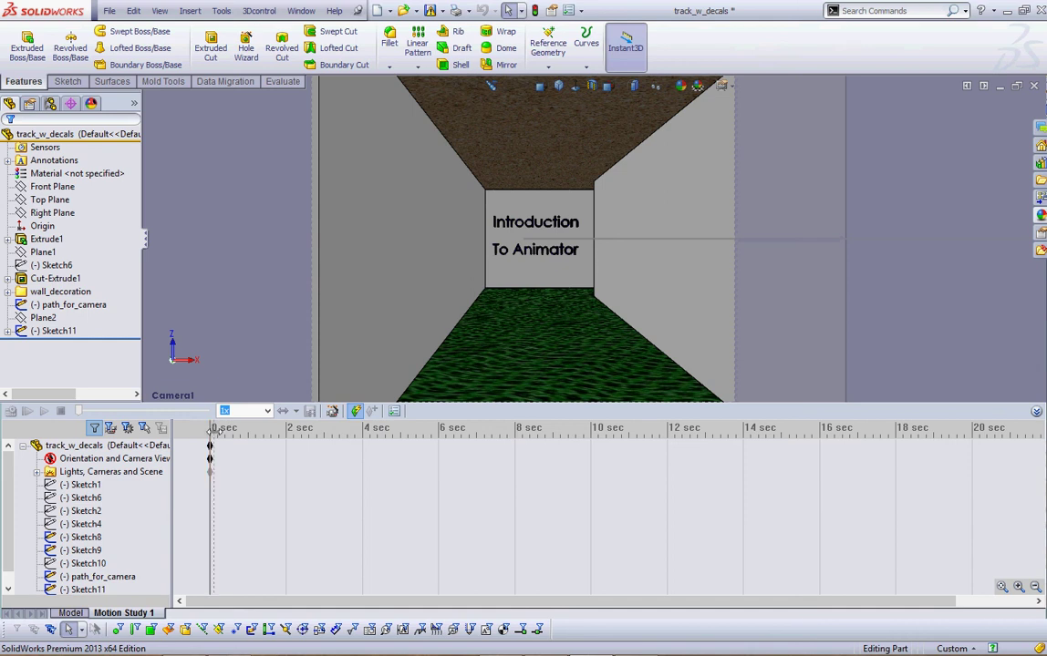
left_click(972, 456)
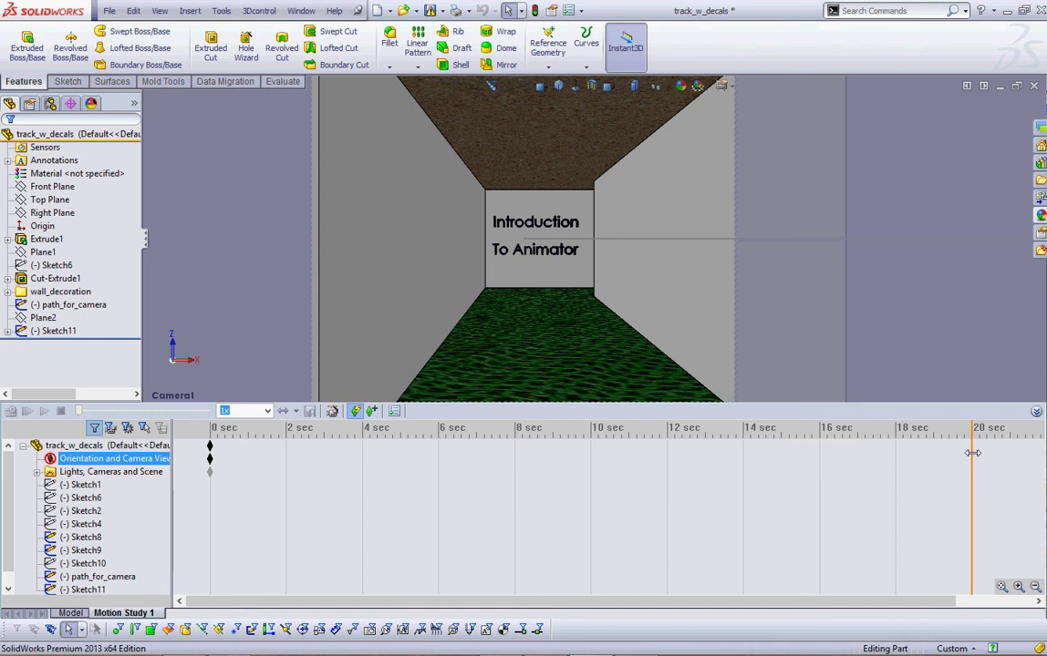
left_click(528, 446)
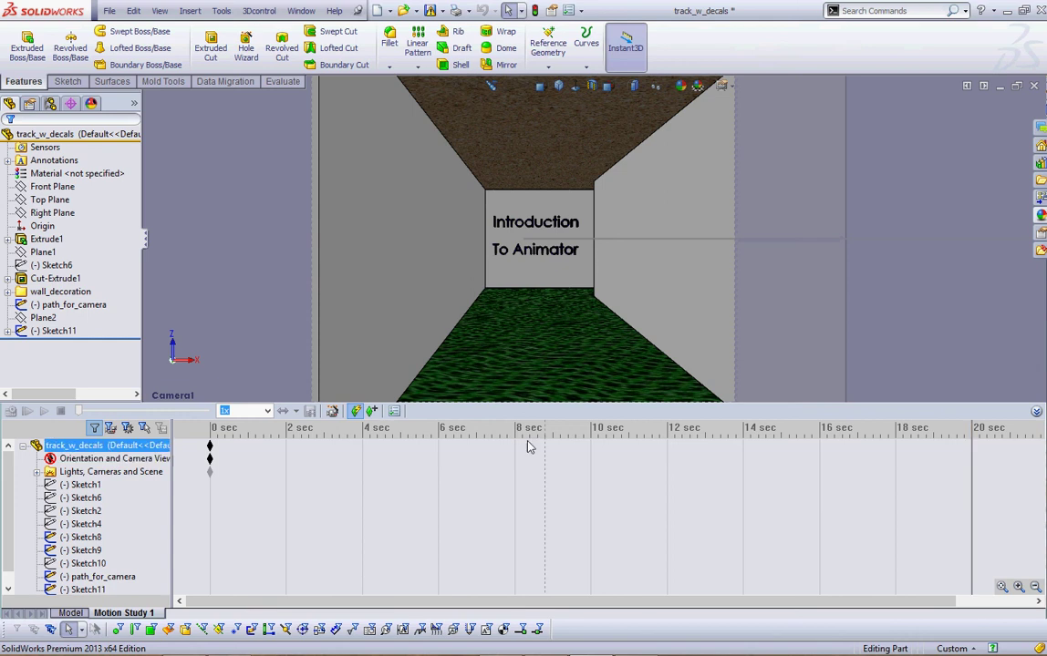
Expand Lights, Cameras and Scene in the motion study tree and open the properties of Camera1.
left_click(38, 473)
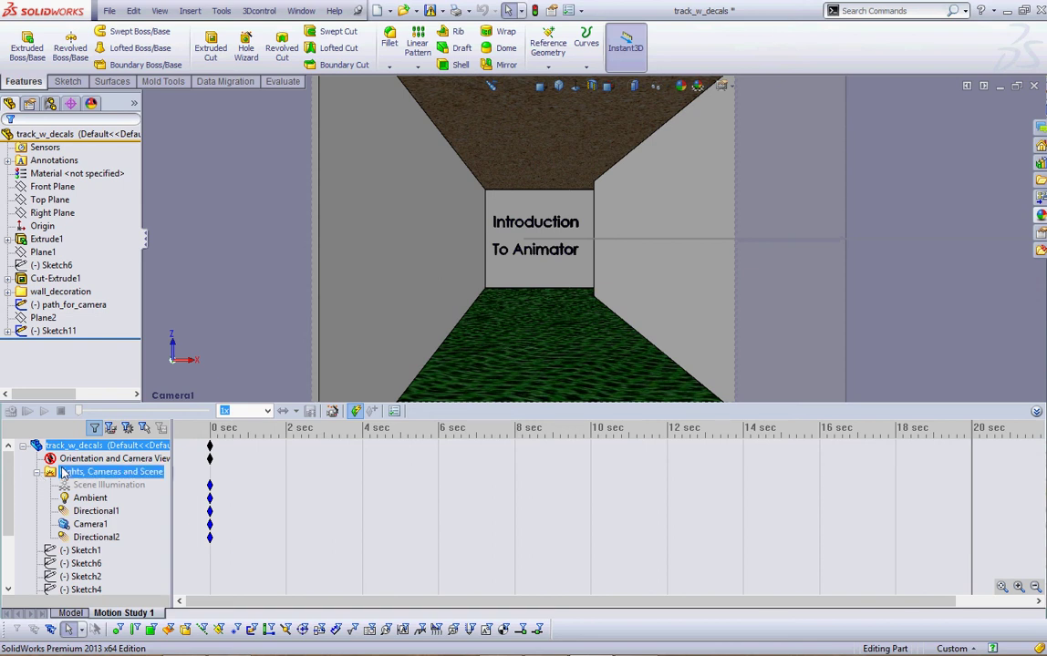
left_click(91, 525)
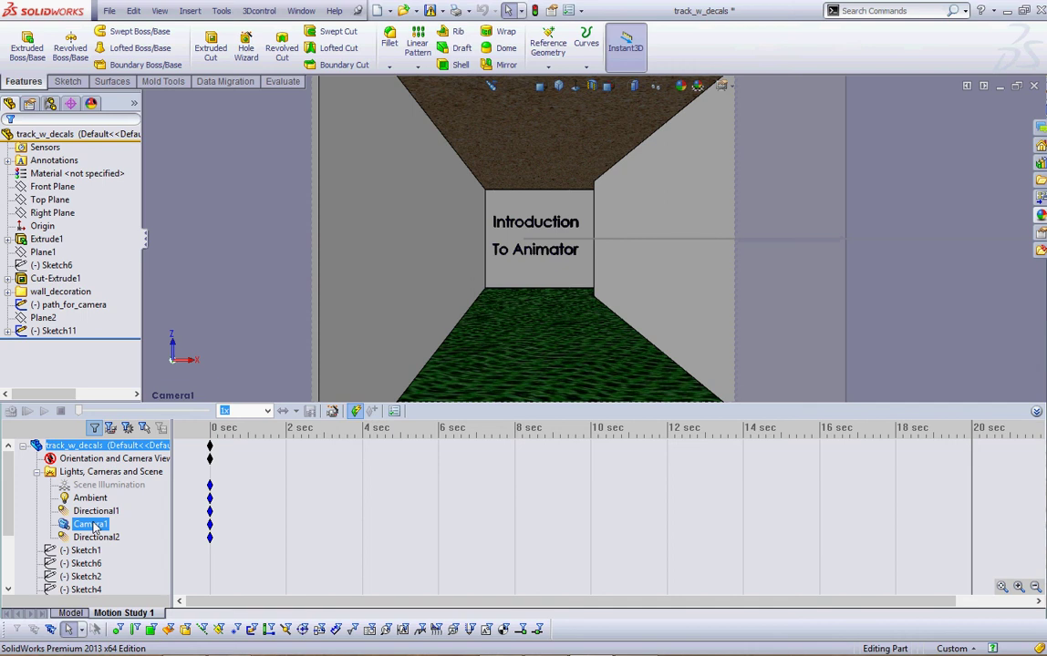
right_click(94, 527)
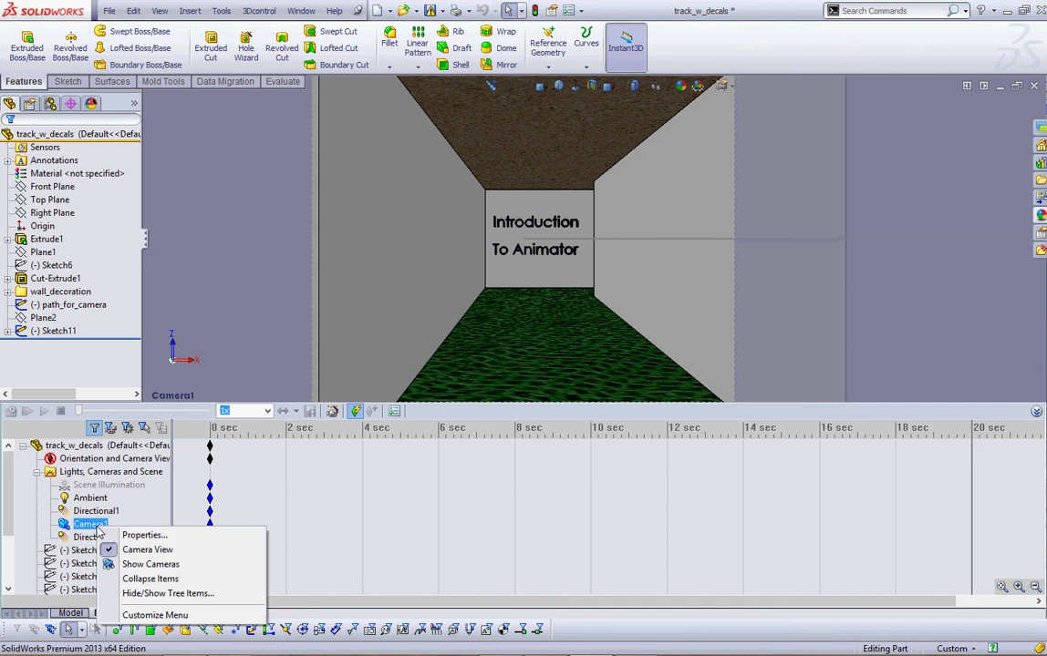
left_click(167, 537)
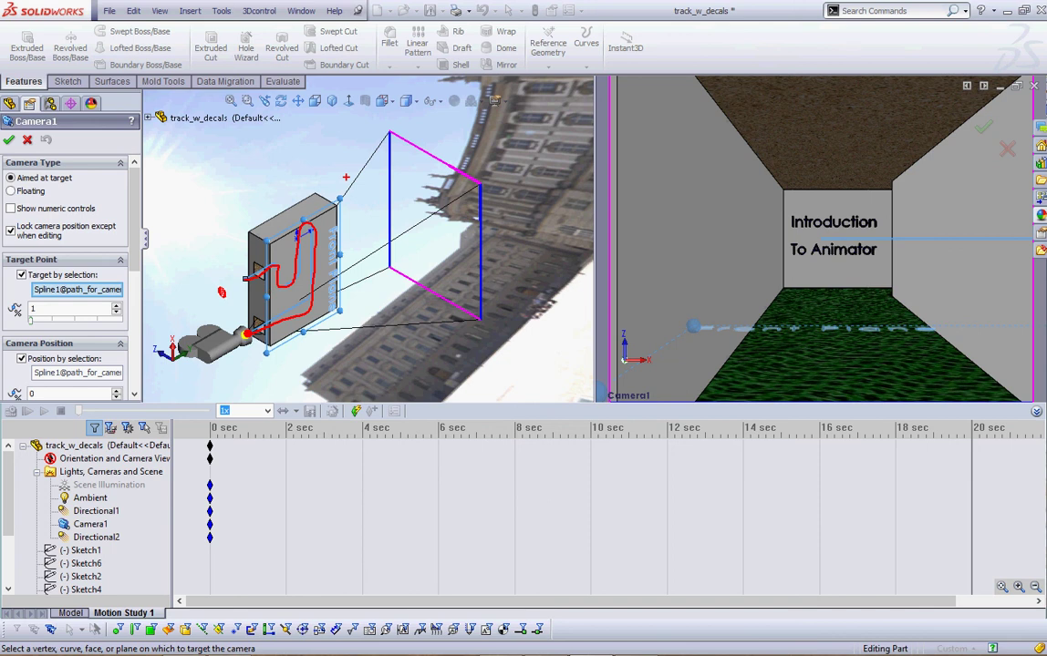
mouse_move(12, 276)
left_mouse_down()
mouse_move(55, 301)
mouse_move(133, 255)
mouse_move(7, 251)
mouse_move(18, 290)
left_mouse_up()
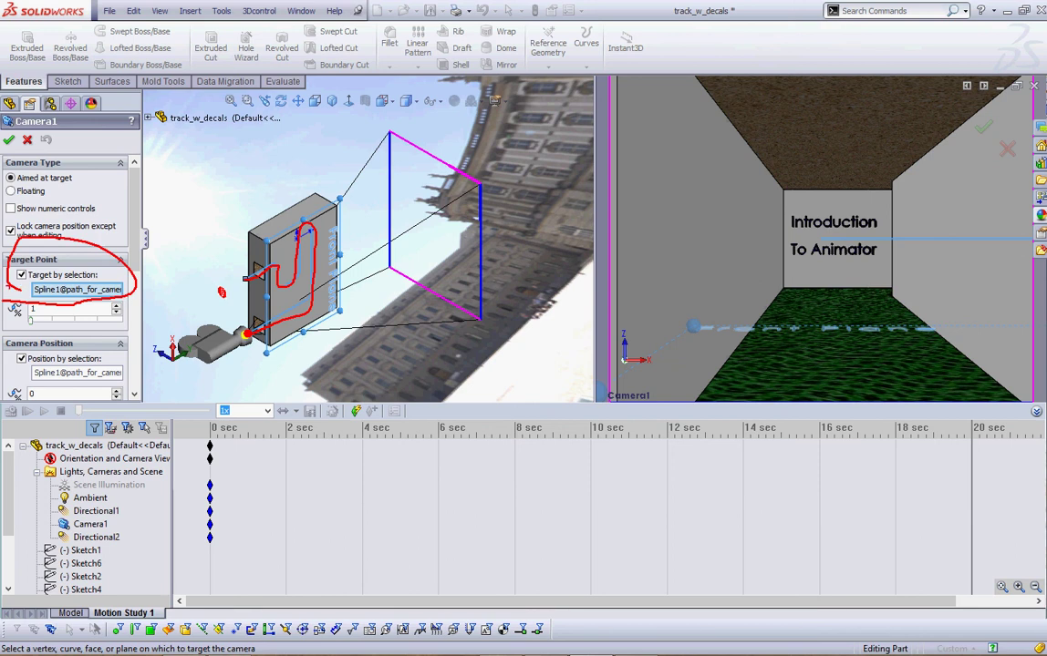
key("Escape")
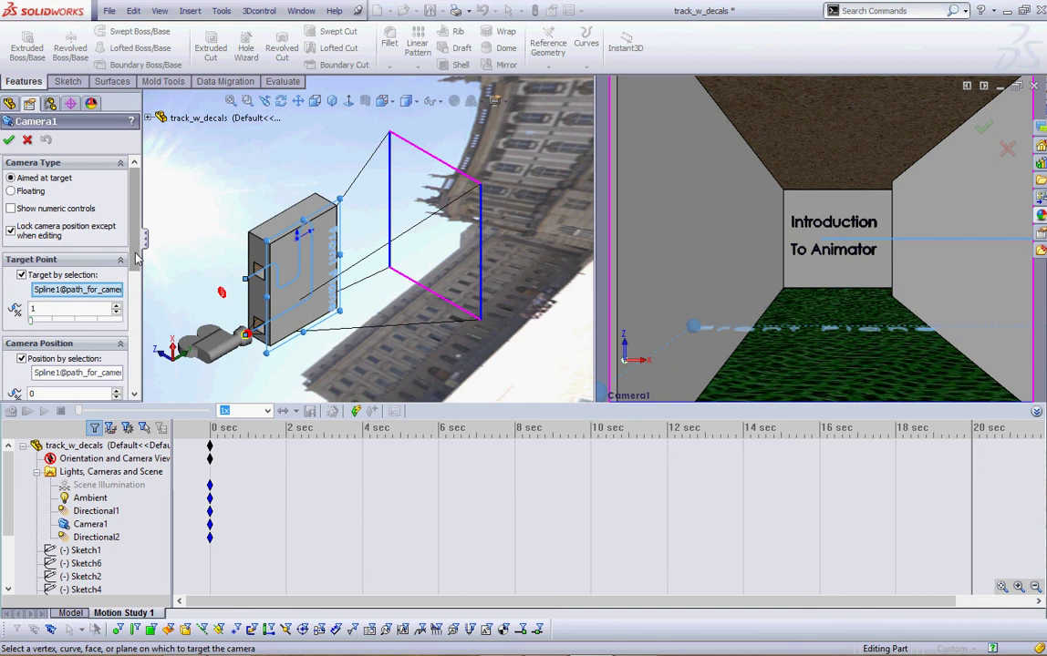
left_click_drag(133, 250, 135, 310)
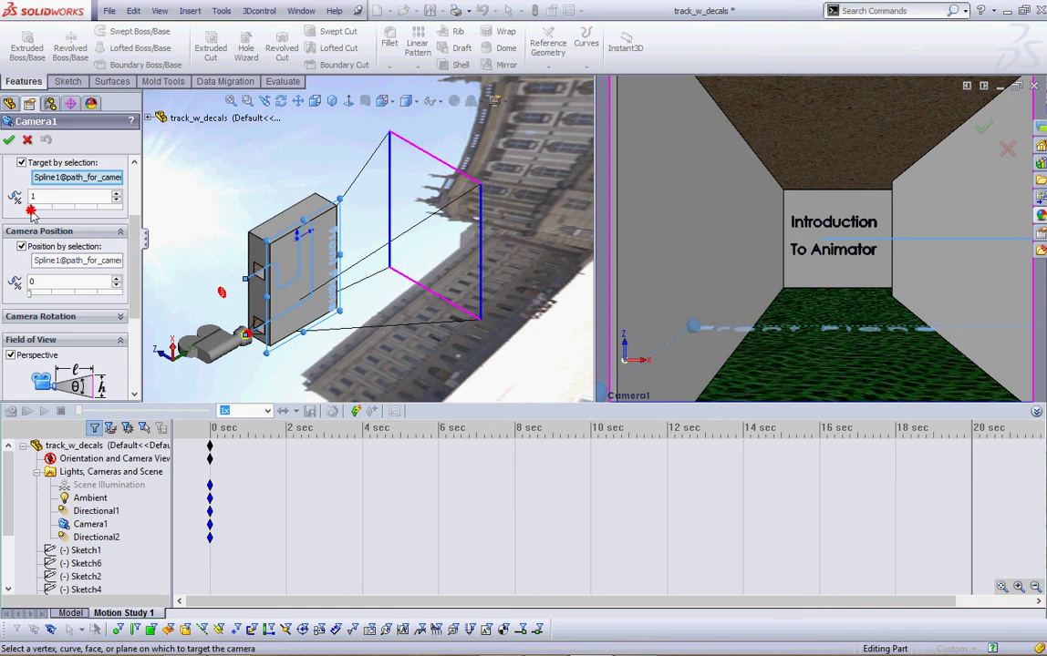
Move Camera1's target point and its camera position each to 99 percent along the path_for_camera spline.
left_click_drag(32, 211, 118, 212)
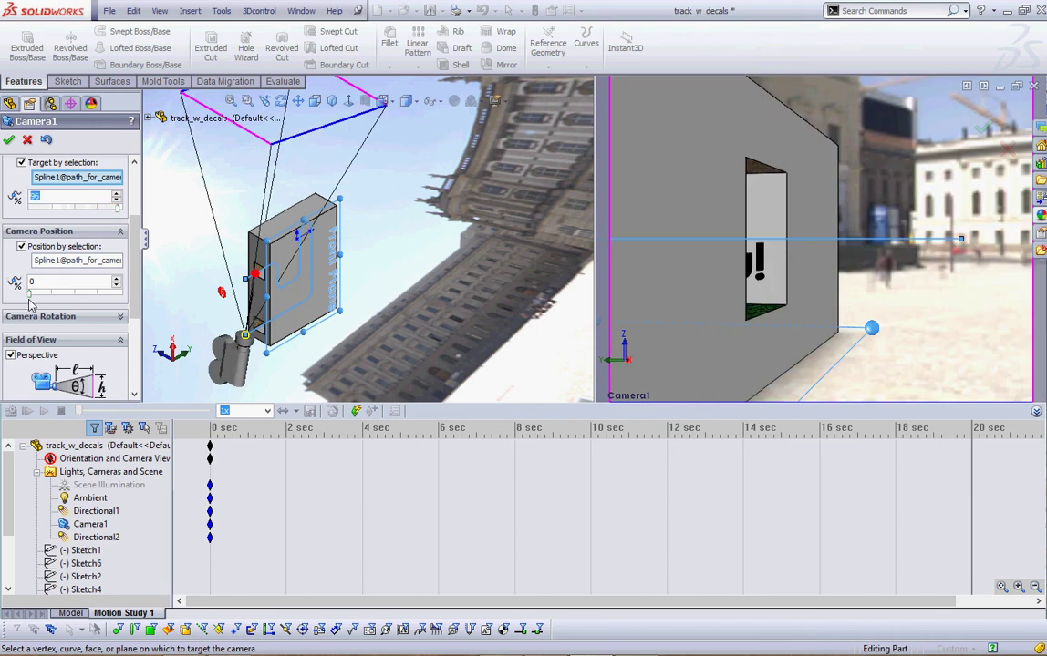
left_click_drag(32, 298, 116, 298)
left_click(82, 281)
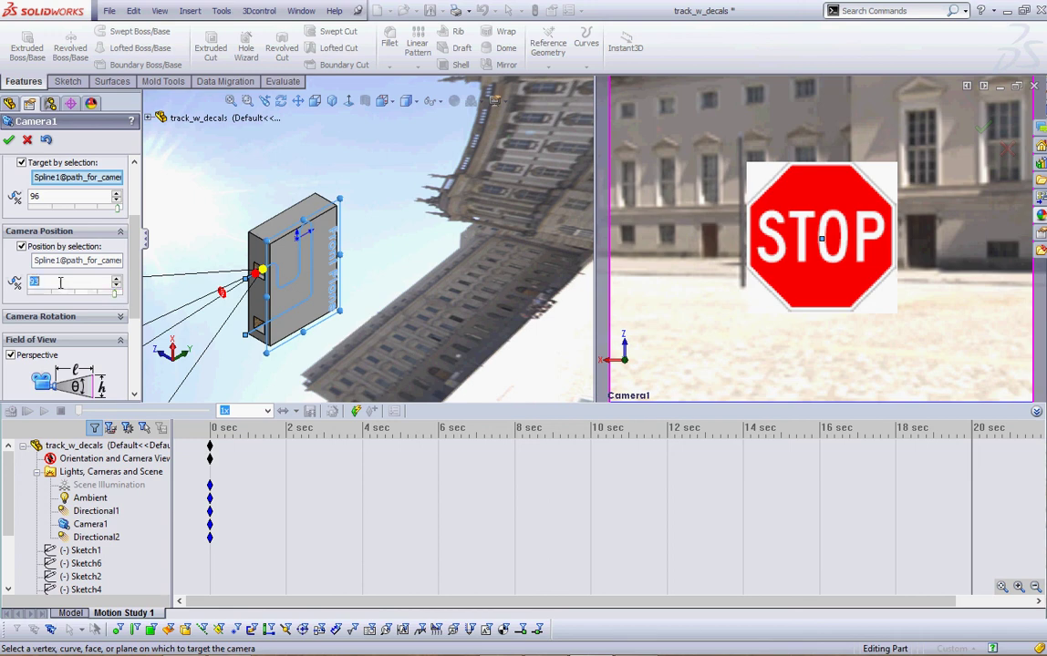
type("9999")
key("Tab")
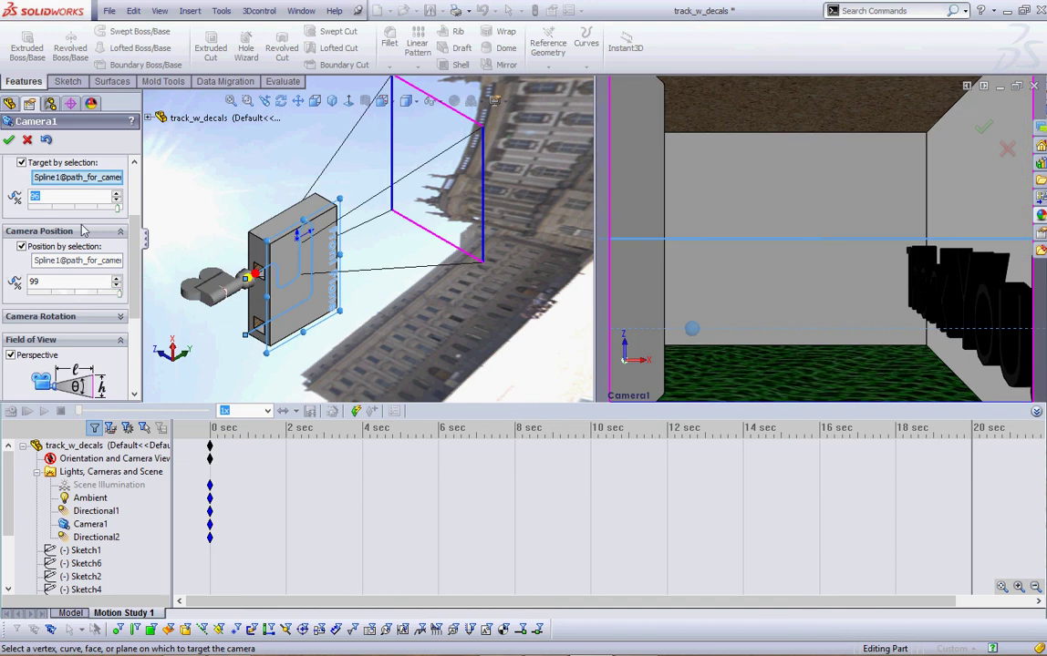
type("9")
double_click(56, 283)
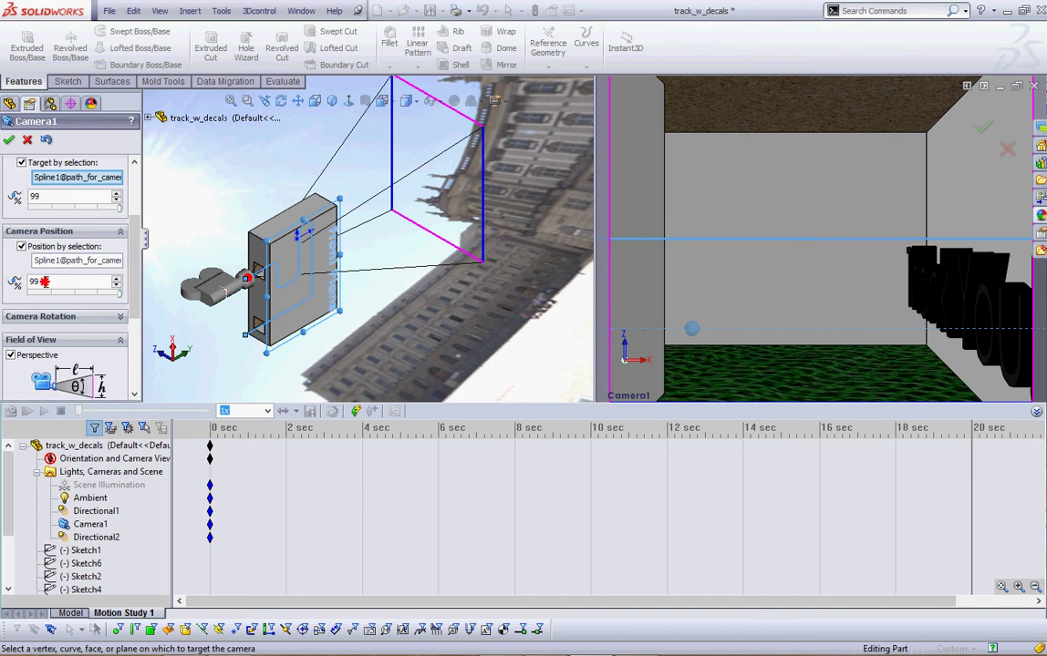
Set Camera1's target point to 100 percent along the path and apply the camera properties.
double_click(60, 197)
type("100")
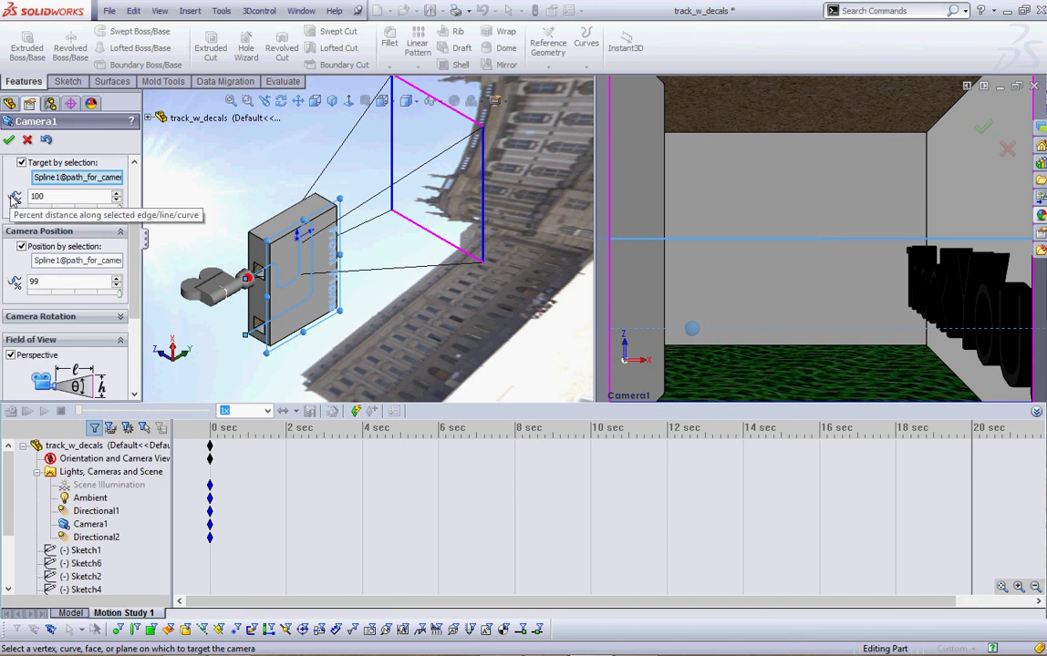
double_click(46, 284)
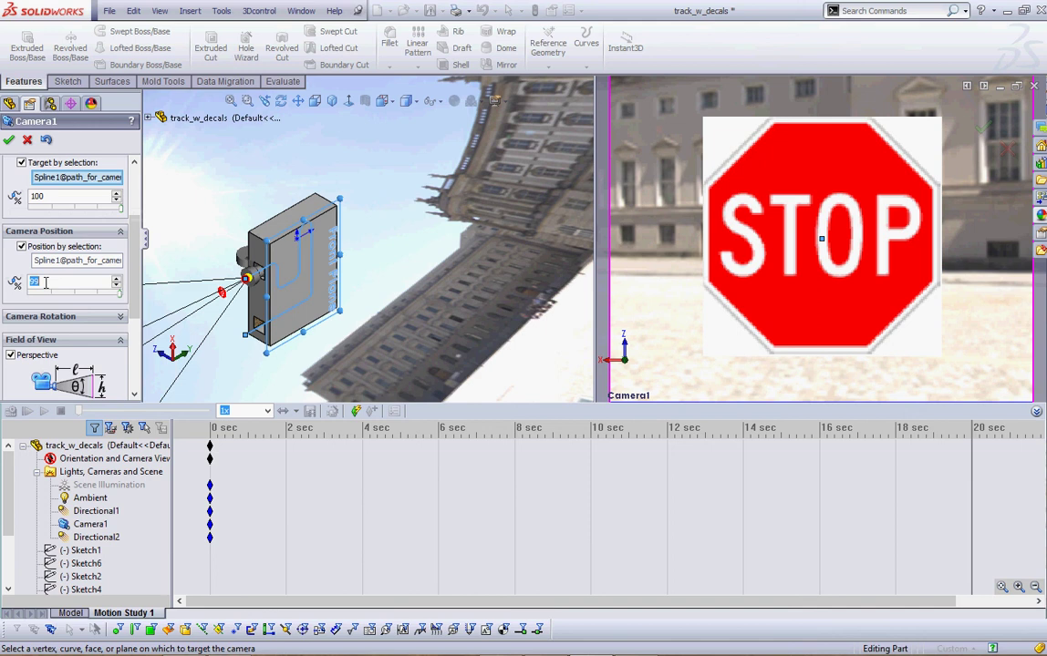
left_click(8, 141)
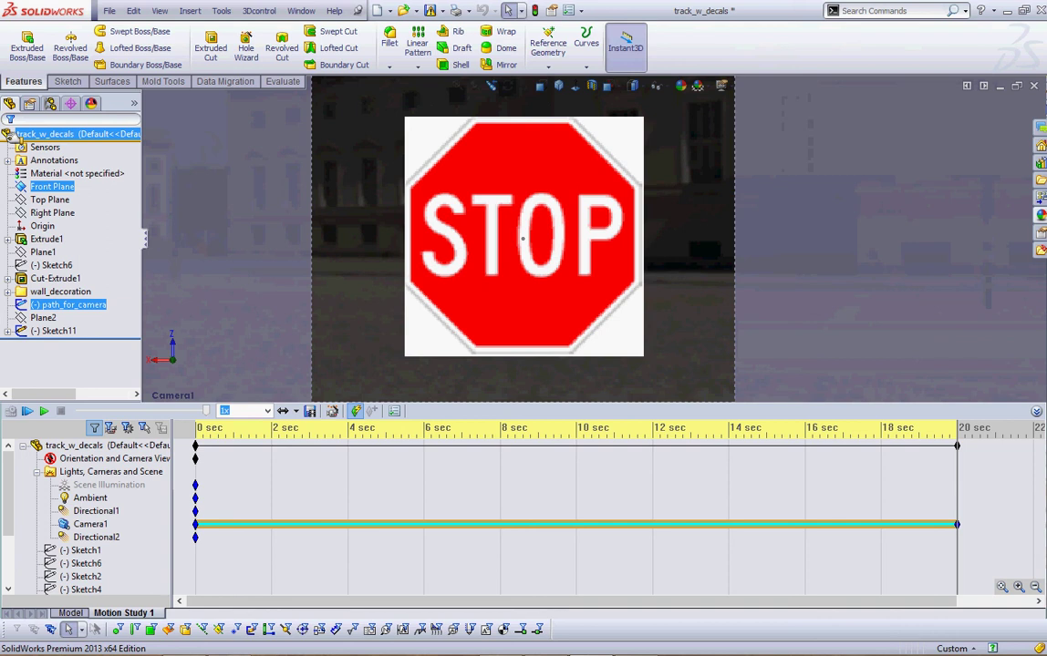
left_click(7, 134)
mouse_move(328, 472)
left_mouse_down()
mouse_move(290, 467)
mouse_move(281, 502)
mouse_move(290, 515)
left_mouse_up()
left_click_drag(105, 514, 109, 510)
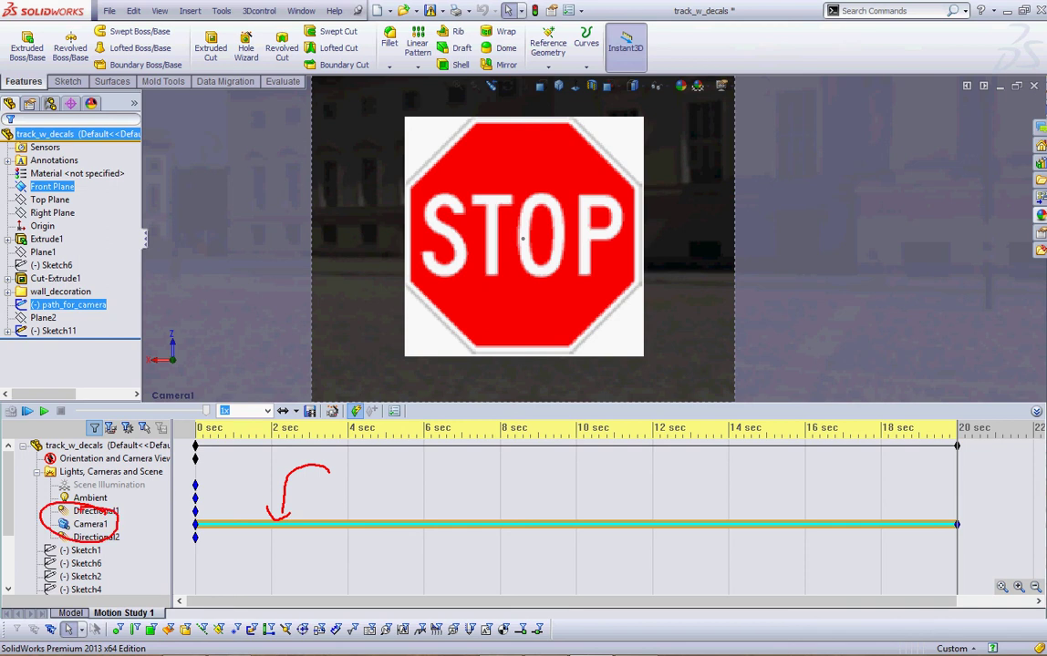
key("Escape")
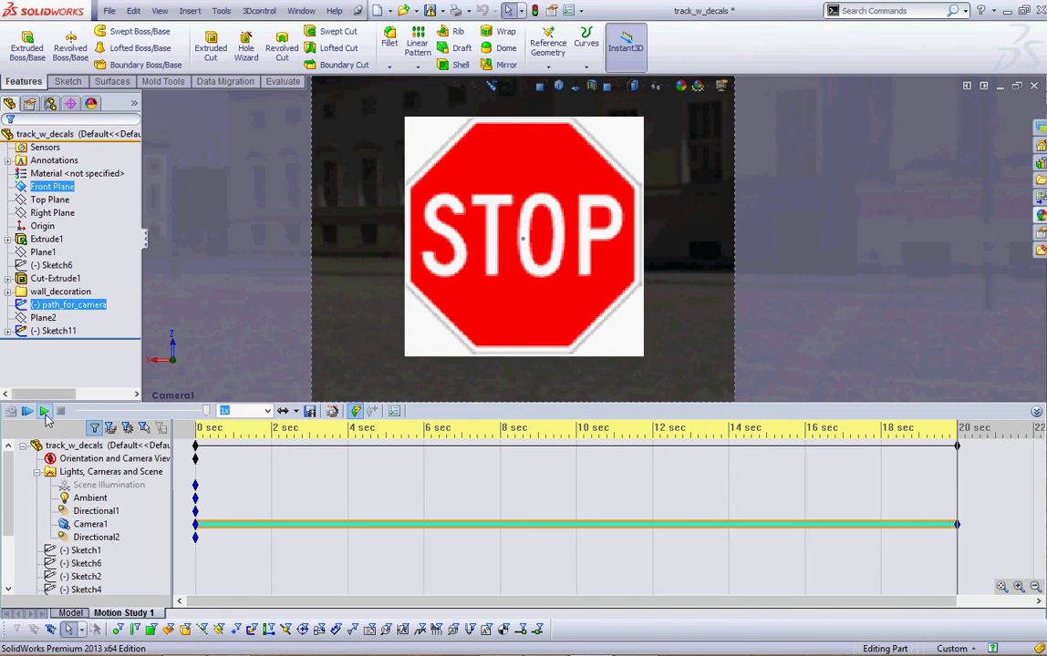
Play the Camera1 animation in Motion Study 1 and stop it.
left_click(43, 412)
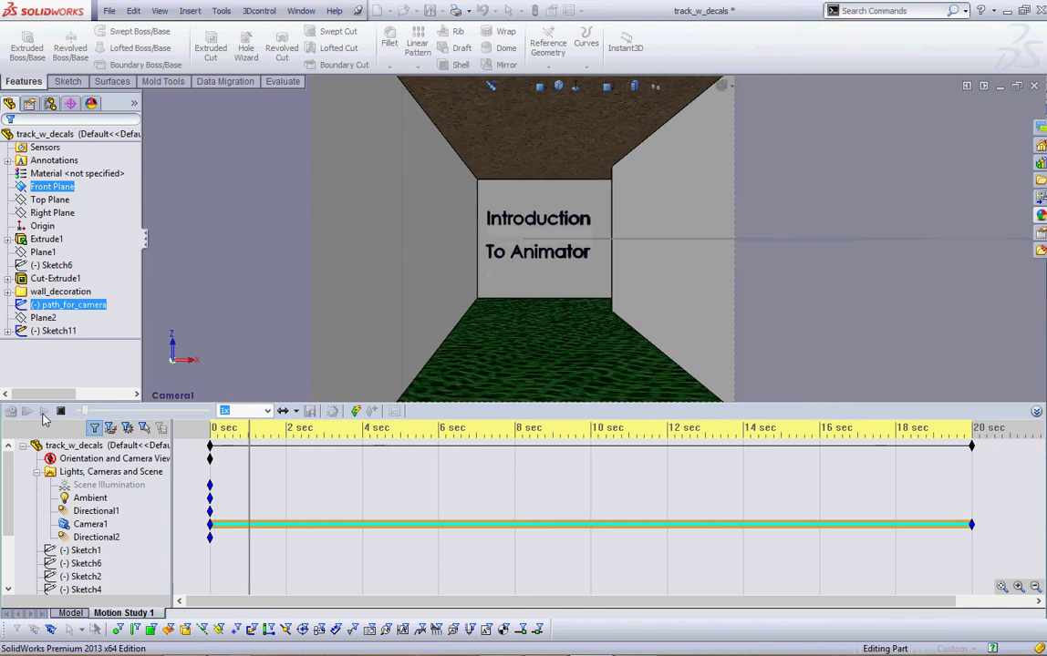
left_click(62, 412)
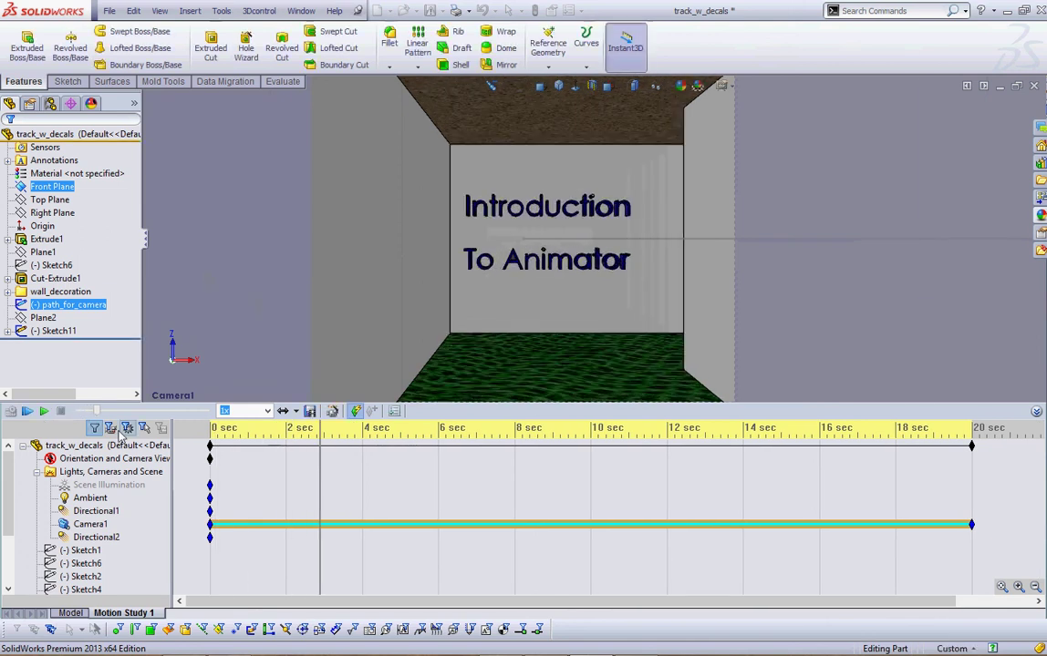
Set the playback mode to Normal and play the camera animation from 0 seconds.
left_click(296, 411)
left_click(296, 429)
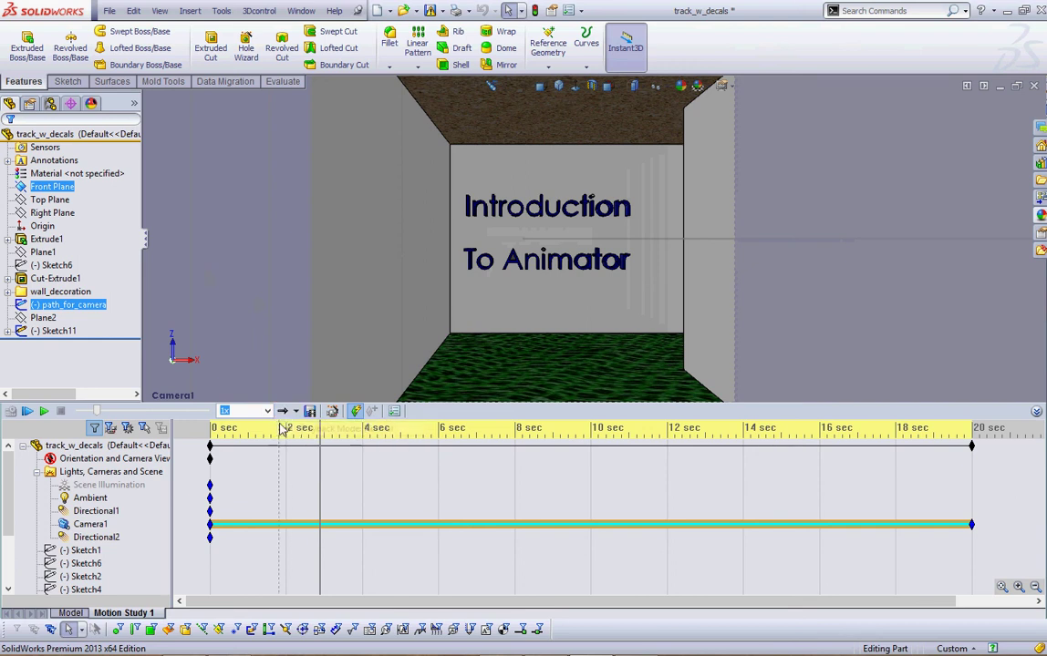
left_click(210, 430)
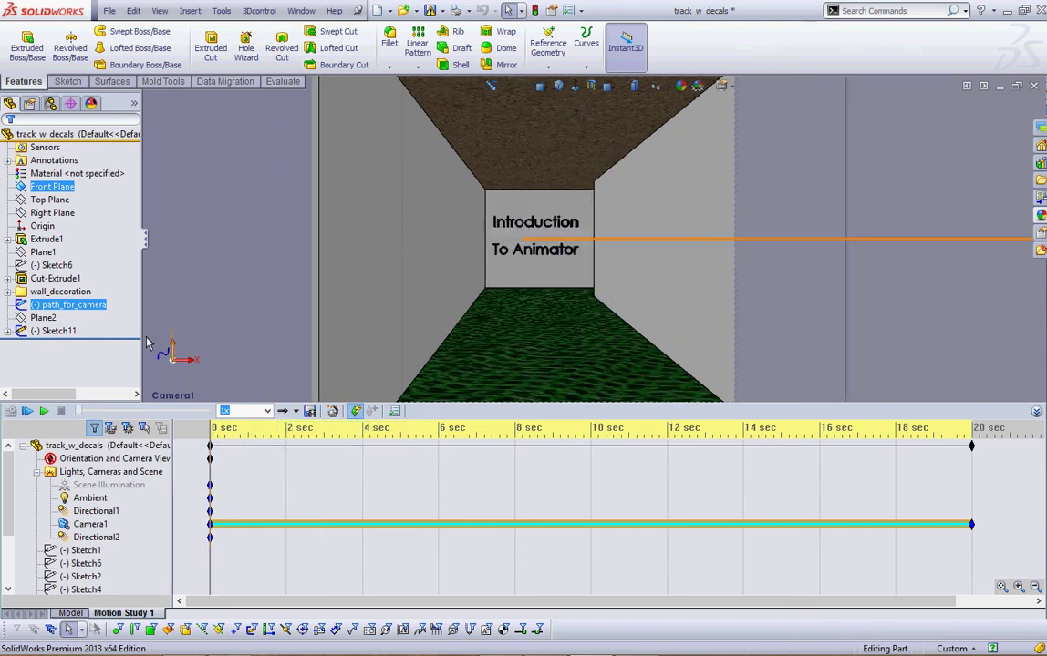
left_click(44, 412)
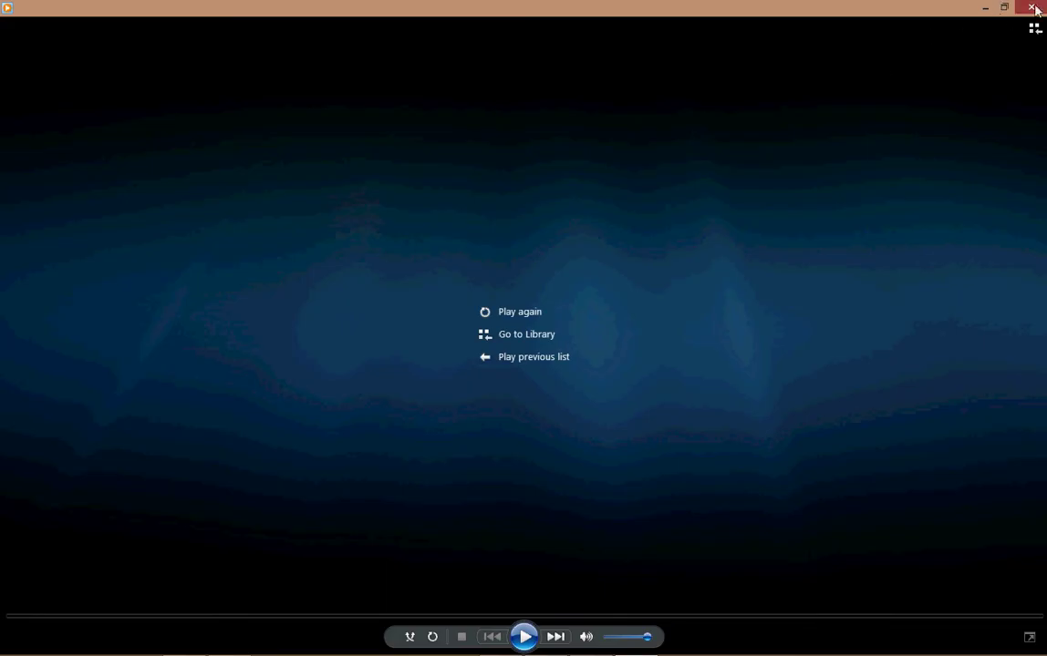
Minimize the media player and SolidWorks windows to show the desktop.
left_click(985, 8)
left_click(1008, 11)
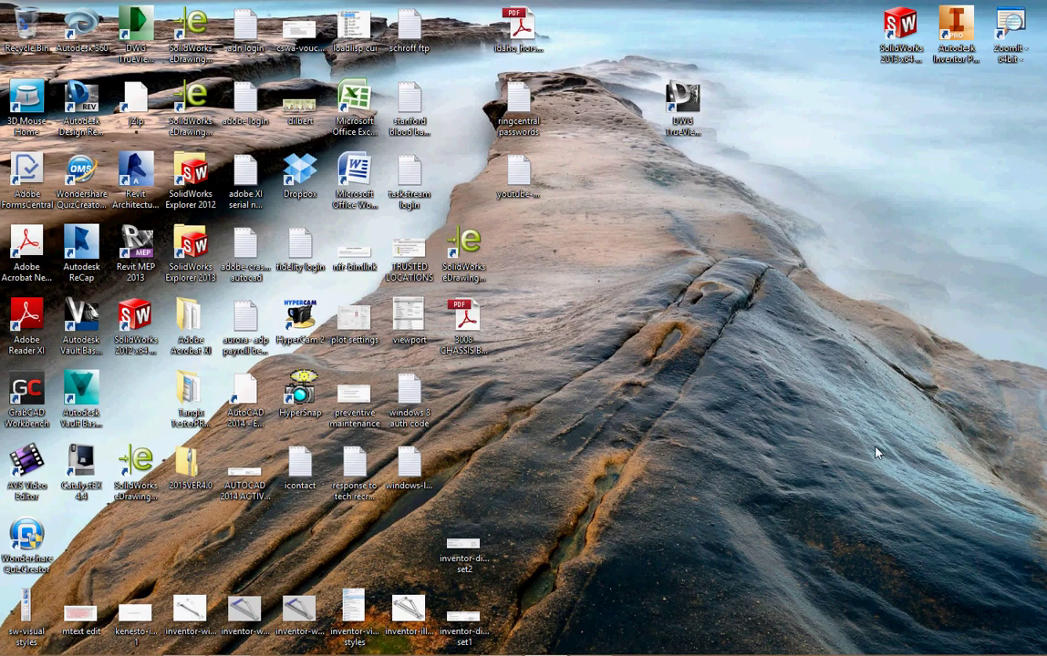